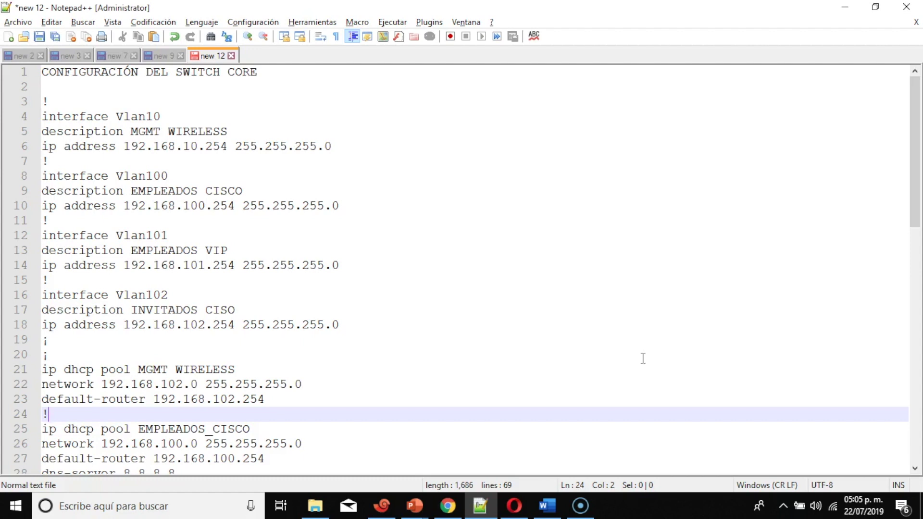
Scroll the notes and select the Vlan10–Vlan102 interface blocks on lines 4–18
scroll(419, 348, down, 6)
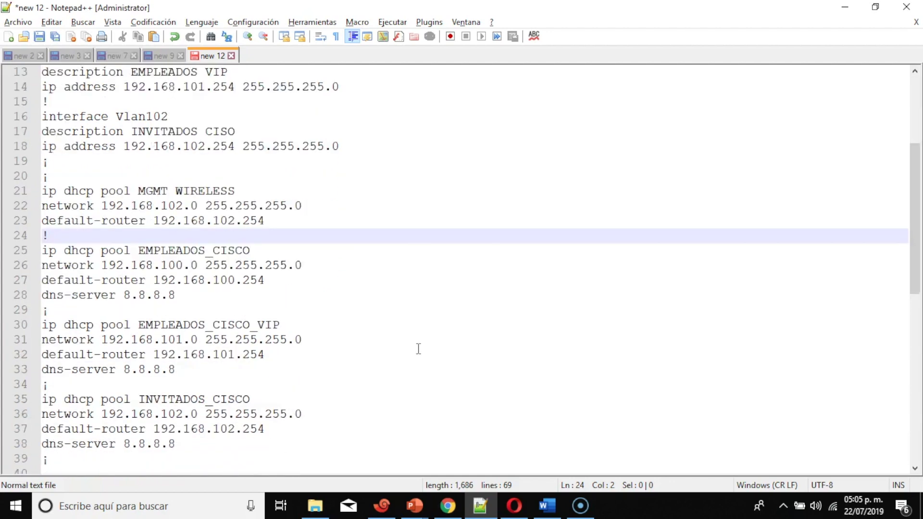
scroll(418, 348, up, 2)
scroll(419, 349, up, 4)
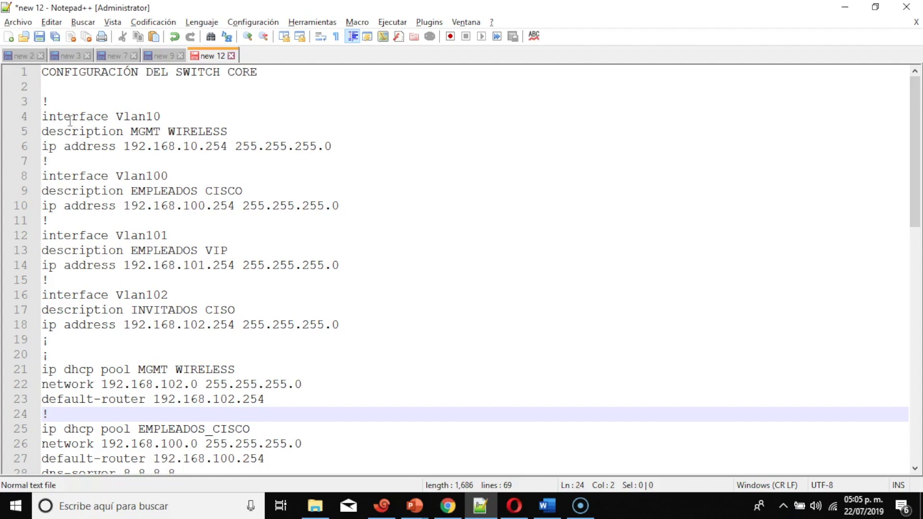
drag(49, 118, 354, 329)
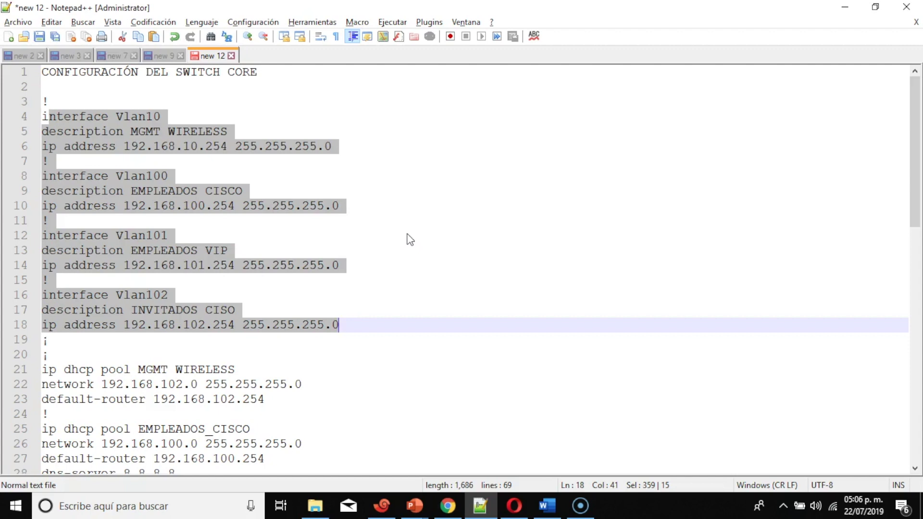
Select the four DHCP pool definitions, then highlight the 192.168.102.254 gateway address on line 23
scroll(410, 239, down, 5)
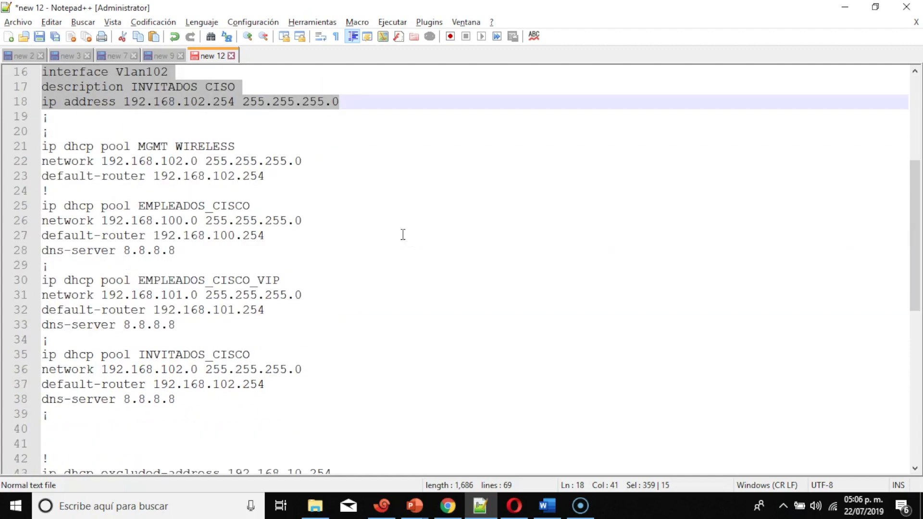
click(49, 145)
drag(48, 145, 322, 414)
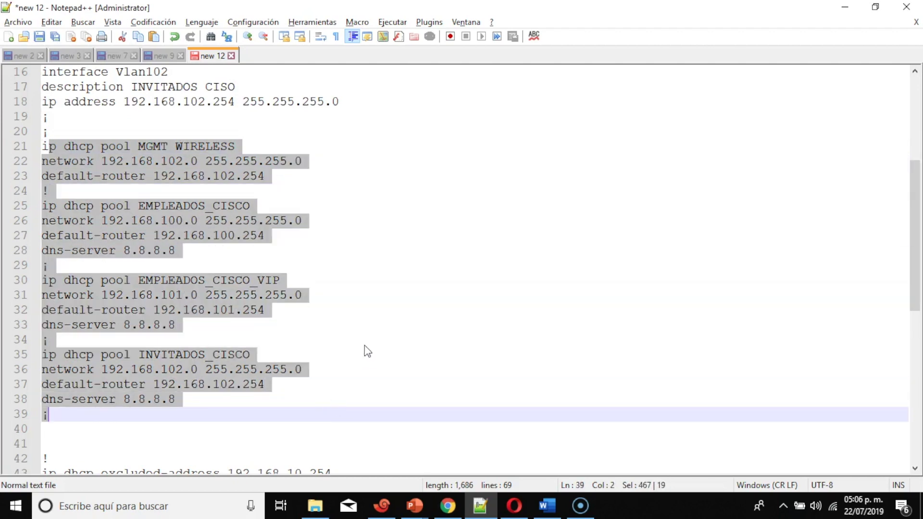
click(311, 208)
drag(153, 175, 268, 176)
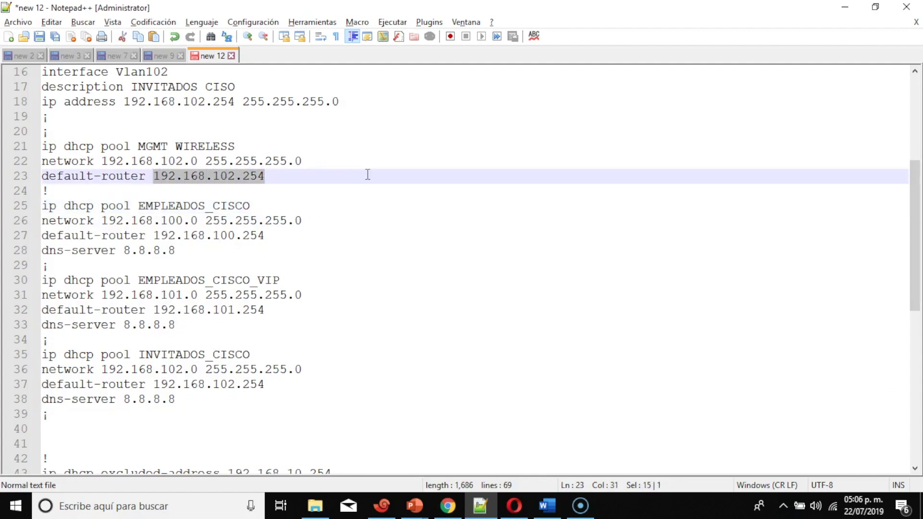
Scroll down through the configuration to the DHCP excluded-address lines
scroll(368, 174, up, 5)
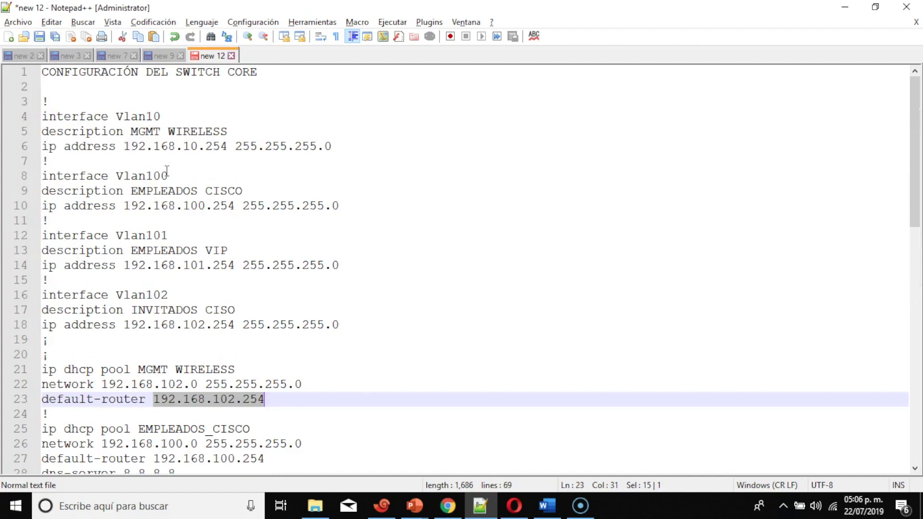
scroll(167, 172, down, 9)
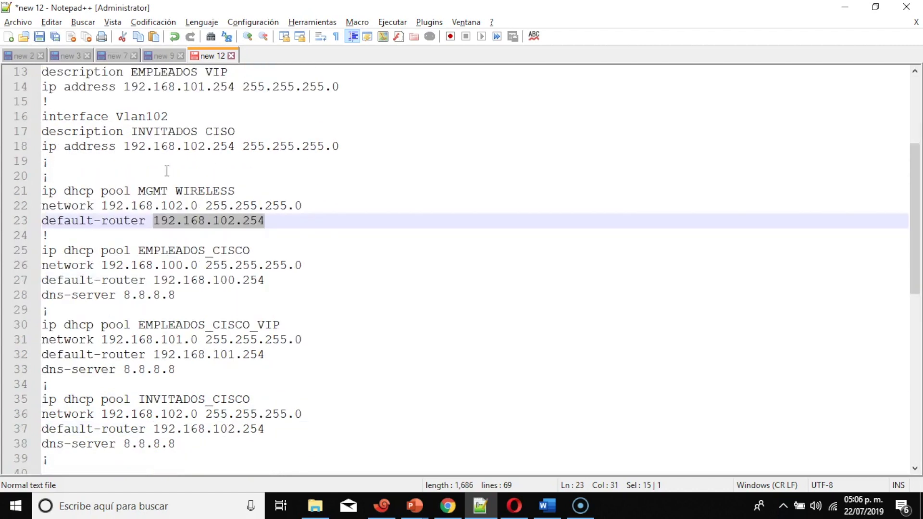
scroll(167, 172, down, 2)
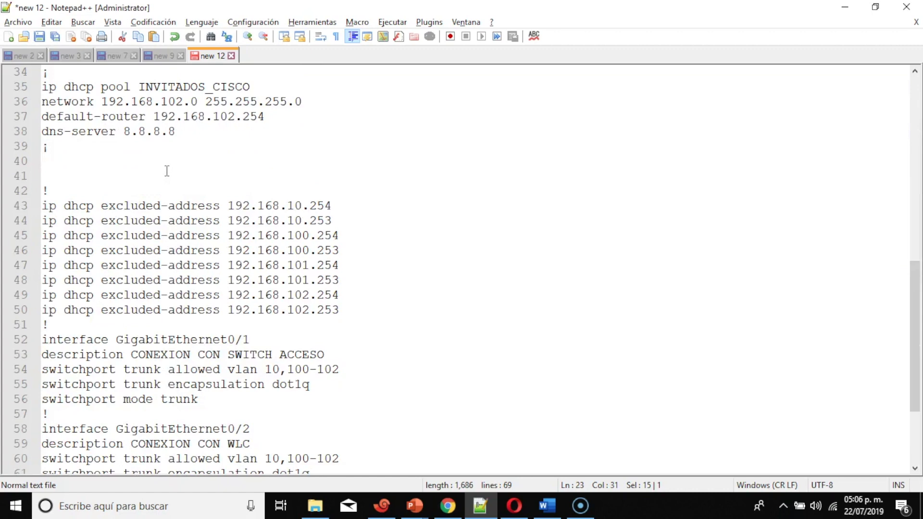
scroll(167, 172, down, 1)
scroll(167, 171, down, 1)
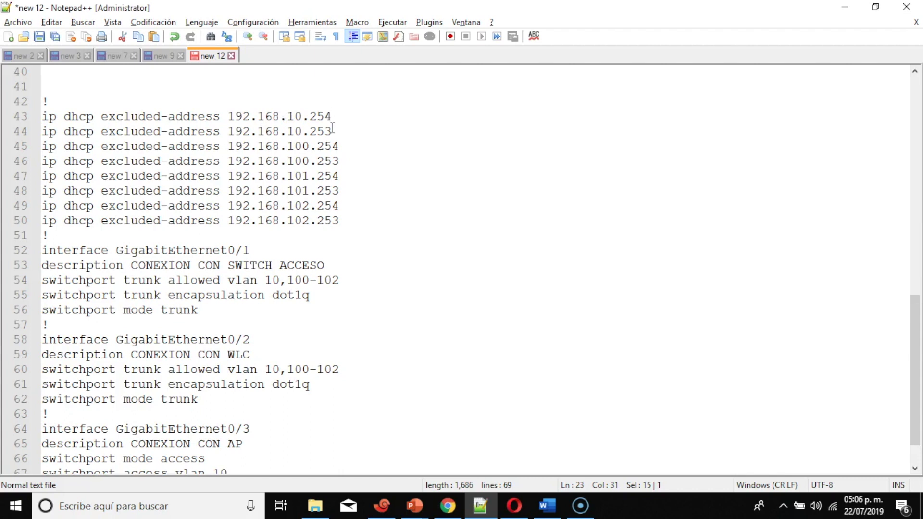
click(332, 129)
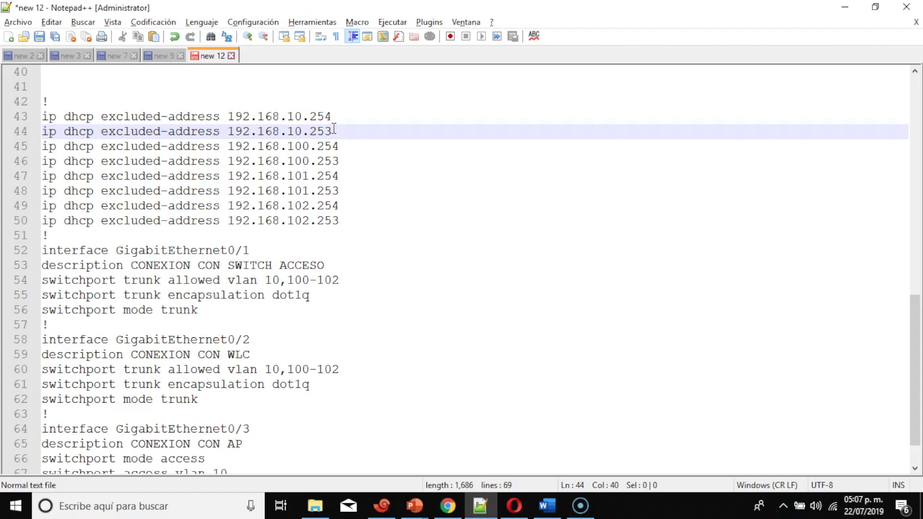
scroll(333, 130, down, 1)
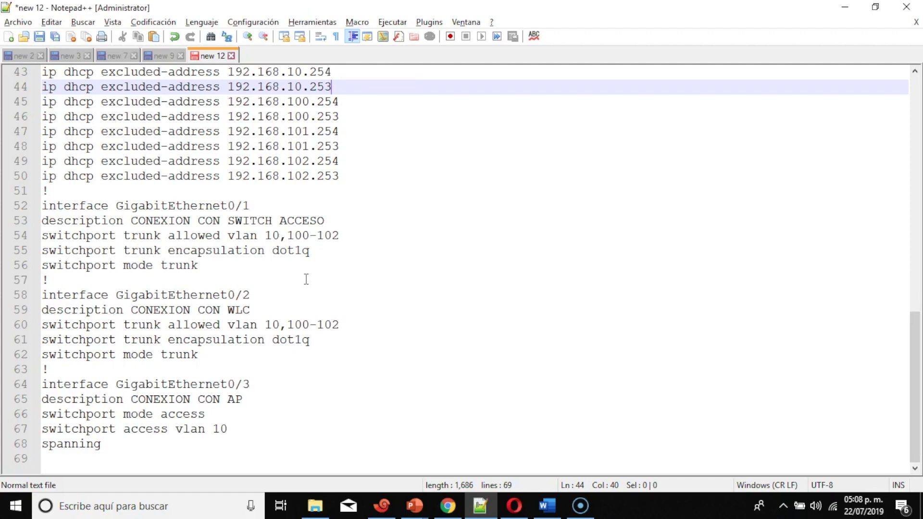
Select the GigabitEthernet0/3 access-port block on lines 64–68, then bring up the switch console
scroll(306, 279, up, 3)
scroll(306, 279, down, 3)
drag(41, 385, 240, 454)
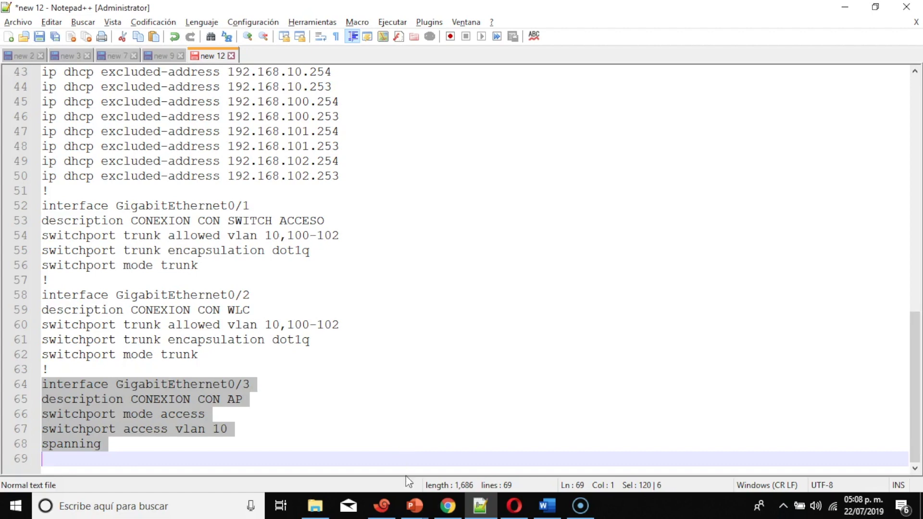
mouse_move(414, 505)
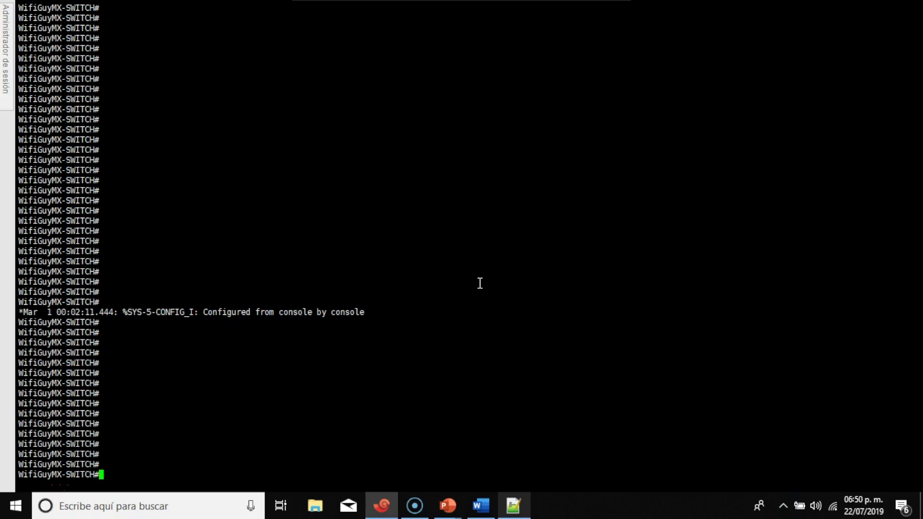
Copy the Vlan10–Vlan102 interface blocks from lines 4–18 and return to the switch console
click(513, 505)
scroll(444, 291, up, 7)
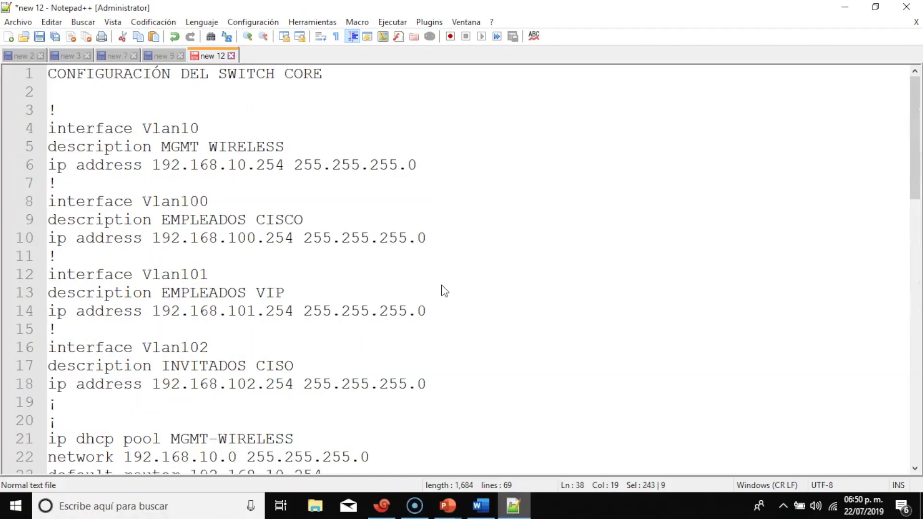
click(51, 127)
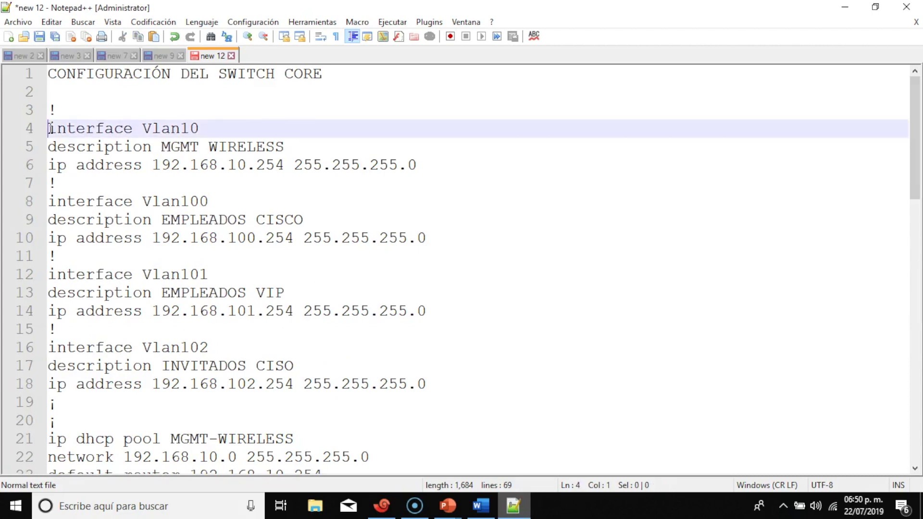
drag(58, 129, 457, 383)
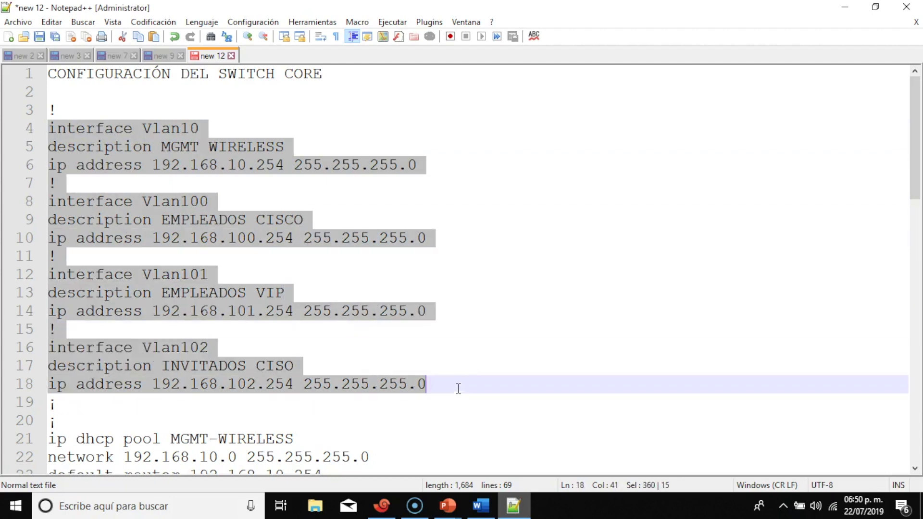
right_click(215, 215)
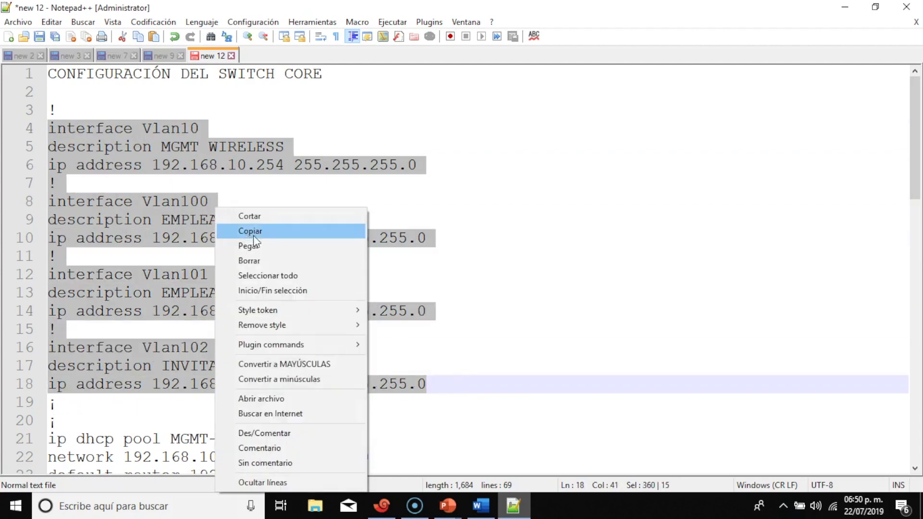
click(279, 230)
click(382, 505)
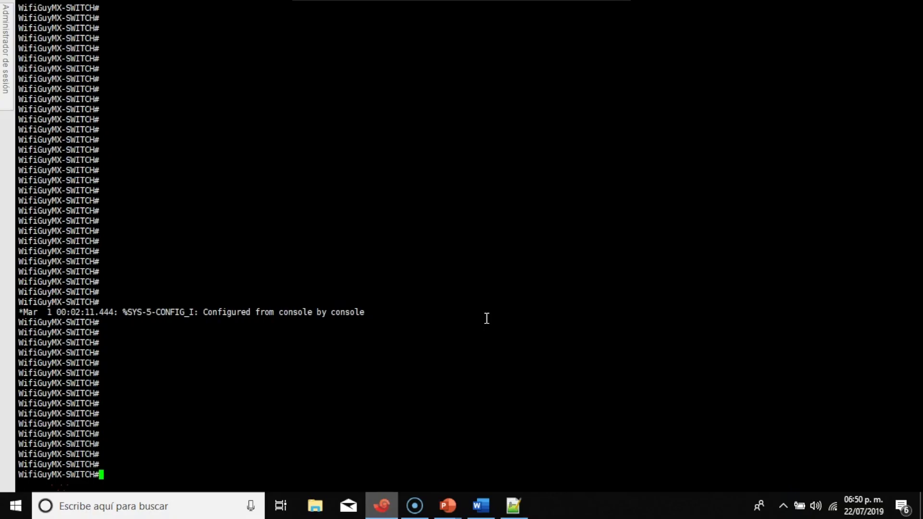
Run 'show ip inter br' and 'show vlan br', then enter global configuration with 'conf t'
text(show ip inter br)
key(Return)
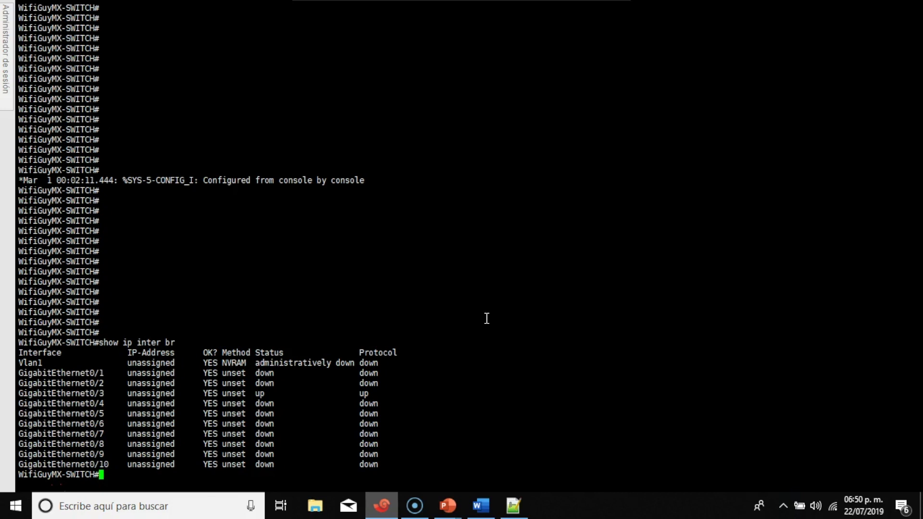
text(show vlan br)
key(Return)
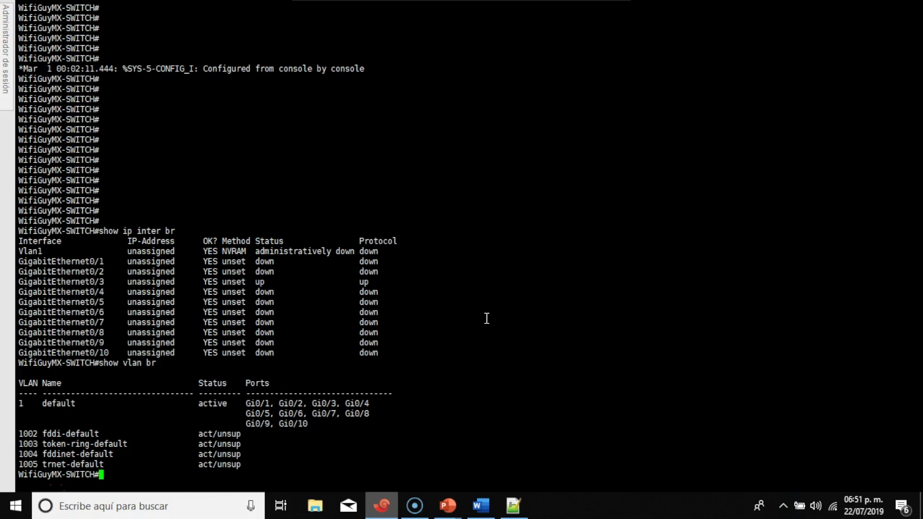
text(conf t)
key(Return)
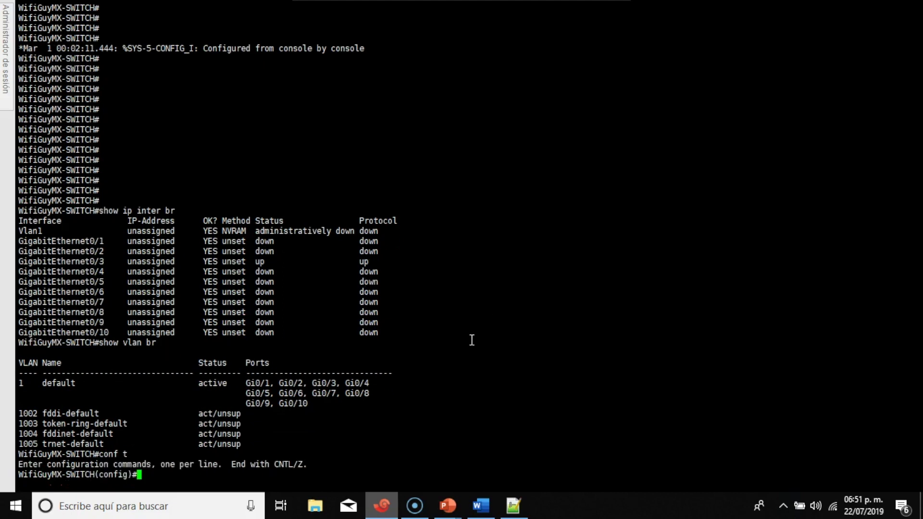
Paste the VLAN interface commands into the switch and highlight Vlan10, Vlan100, Vlan101 and Vlan102
right_click(444, 150)
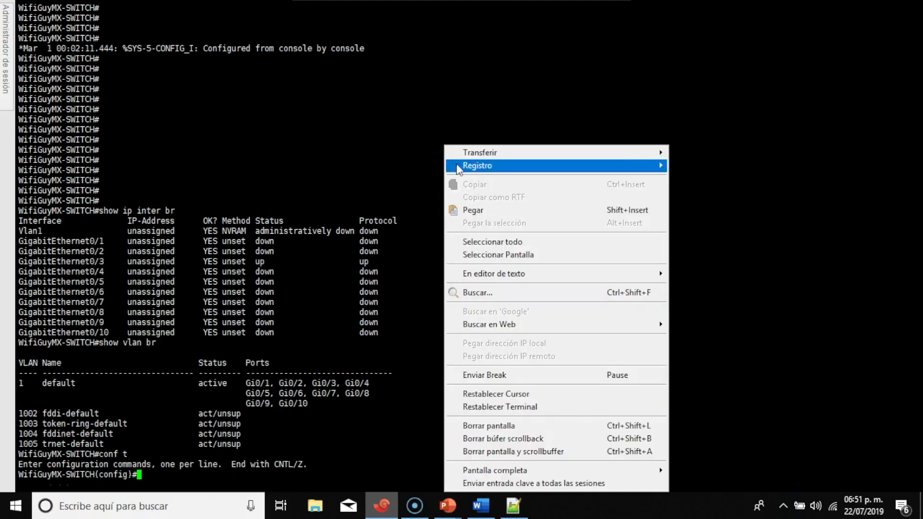
click(480, 209)
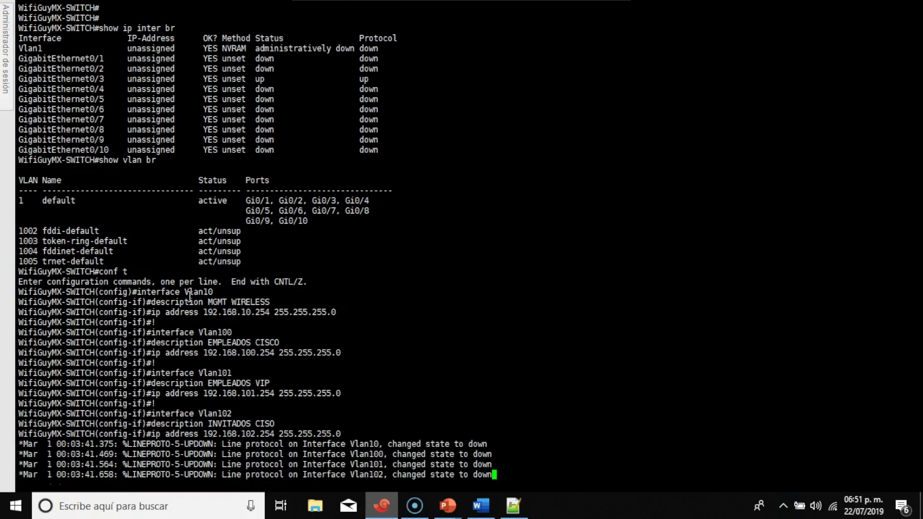
drag(180, 291, 216, 292)
drag(198, 332, 242, 327)
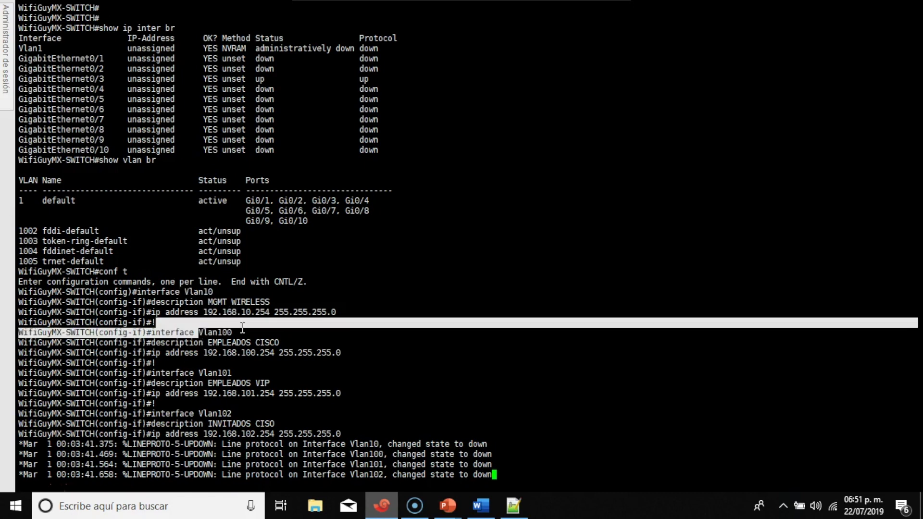
drag(199, 373, 235, 380)
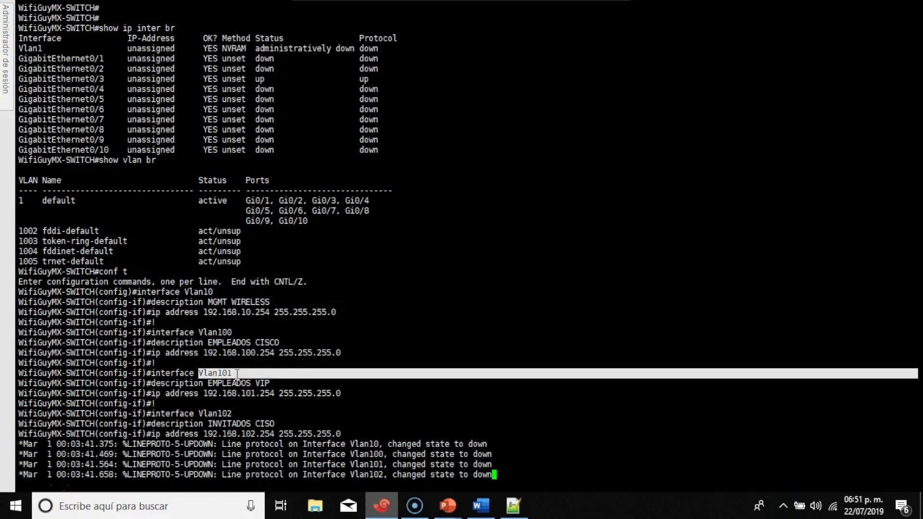
drag(196, 414, 234, 415)
click(276, 385)
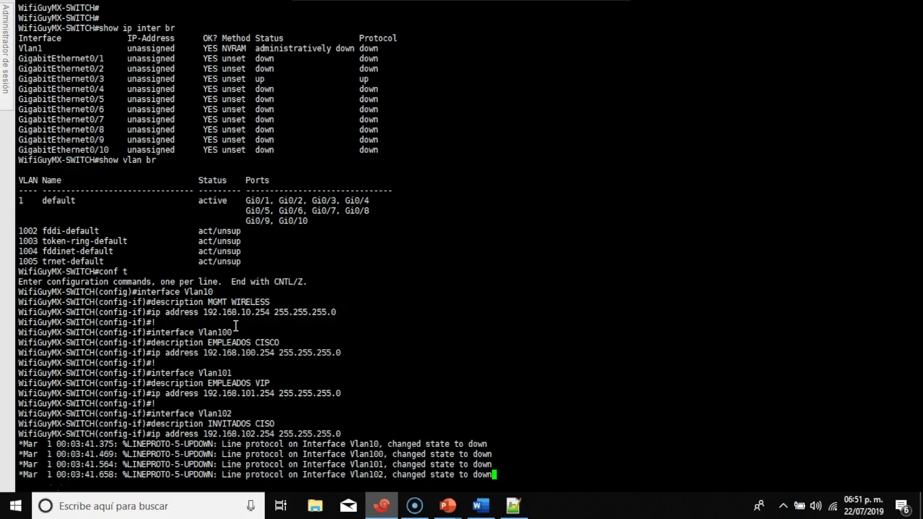
Point out the 192.168.101.254, Vlan102 address and Vlan100 subnet mask, then start a fresh prompt
drag(209, 396, 274, 396)
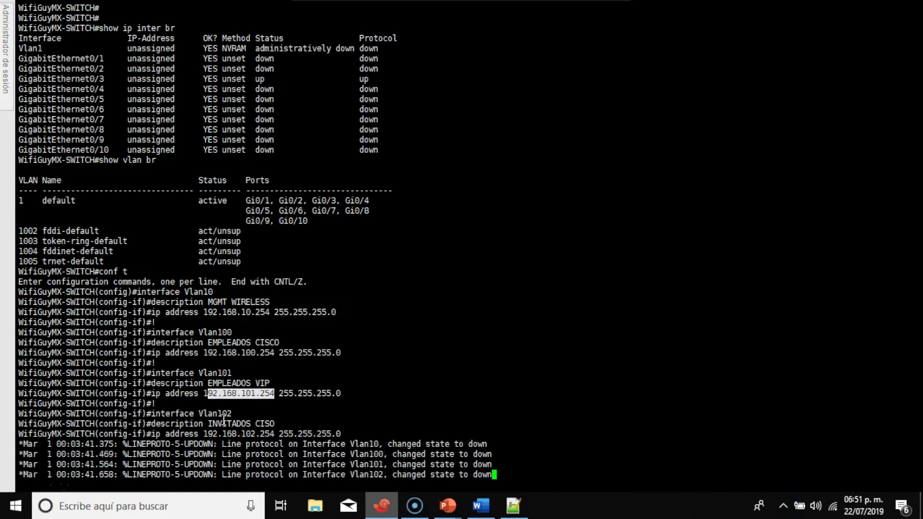
drag(204, 435, 275, 434)
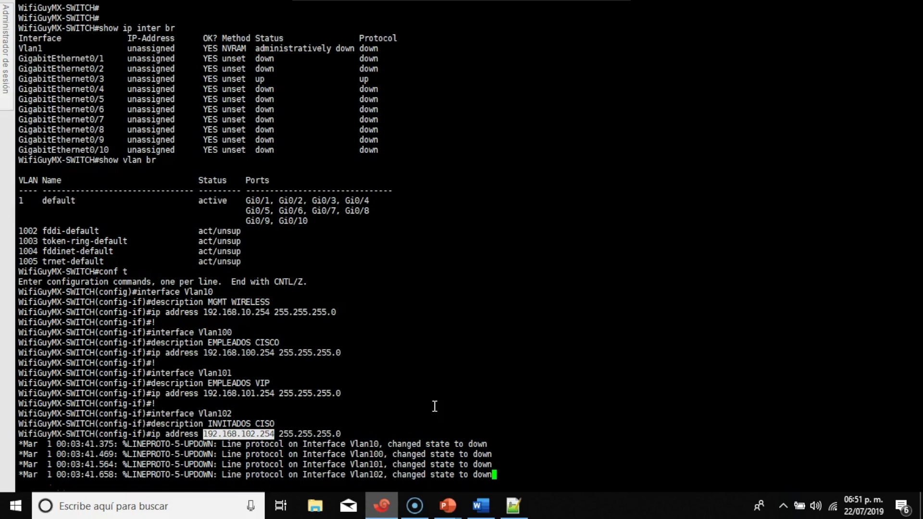
drag(284, 352, 356, 352)
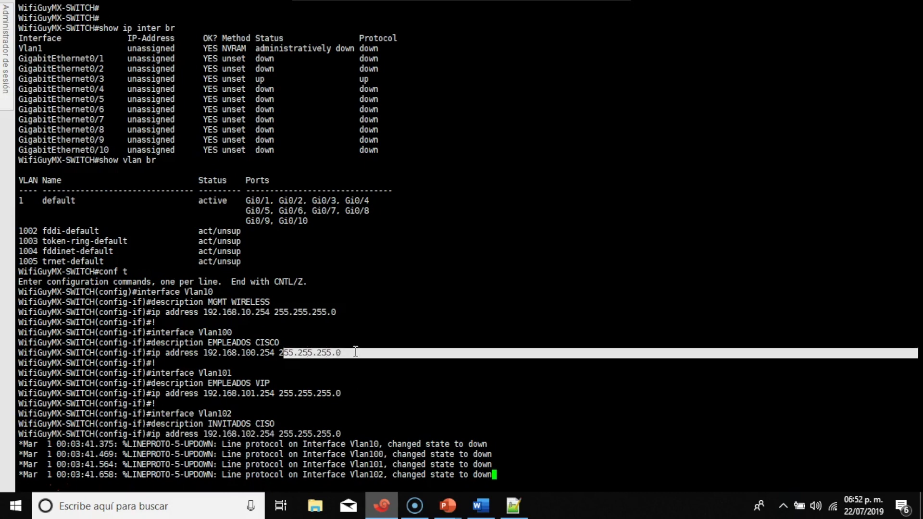
right_click(420, 404)
key(Return)
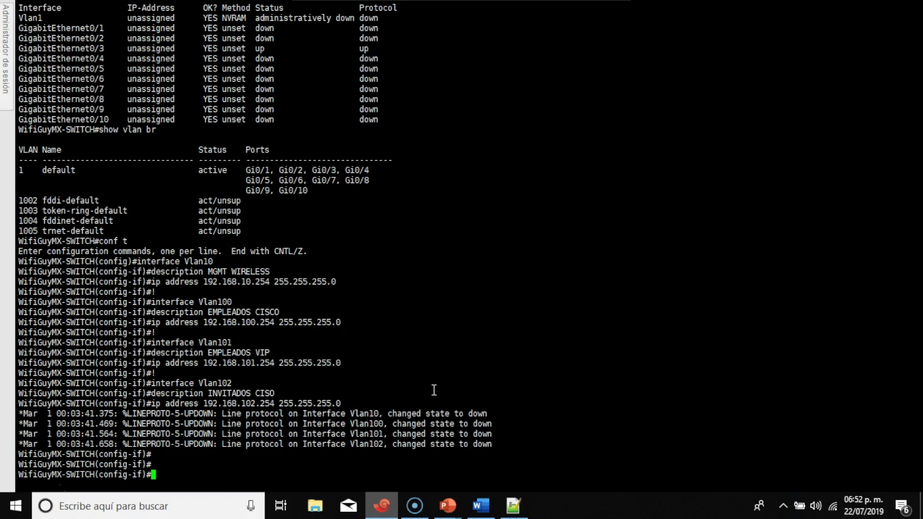
Leave interface mode and create VLAN 10 named MGMT and VLAN 100 named Empleados
text(exit)
key(Return)
key(Return)
key(Return)
key(Return)
key(Return)
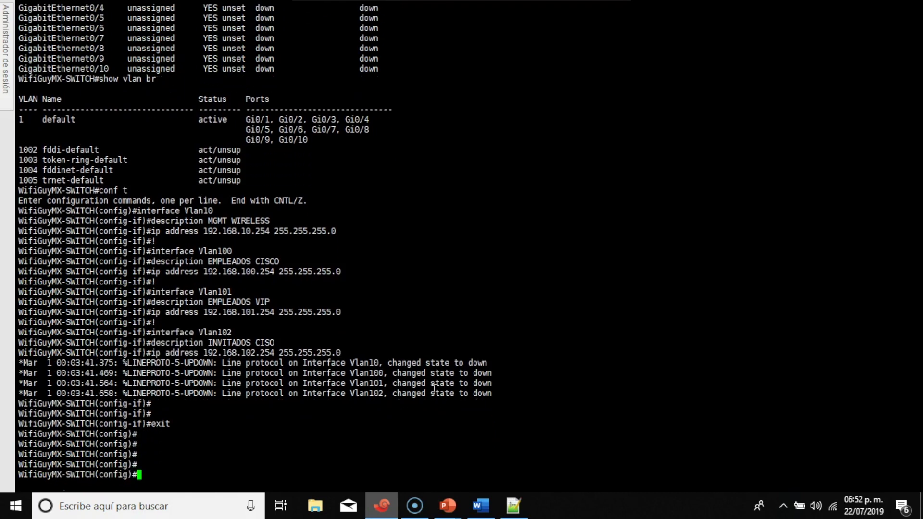
text(vlan 10)
key(Return)
text(n)
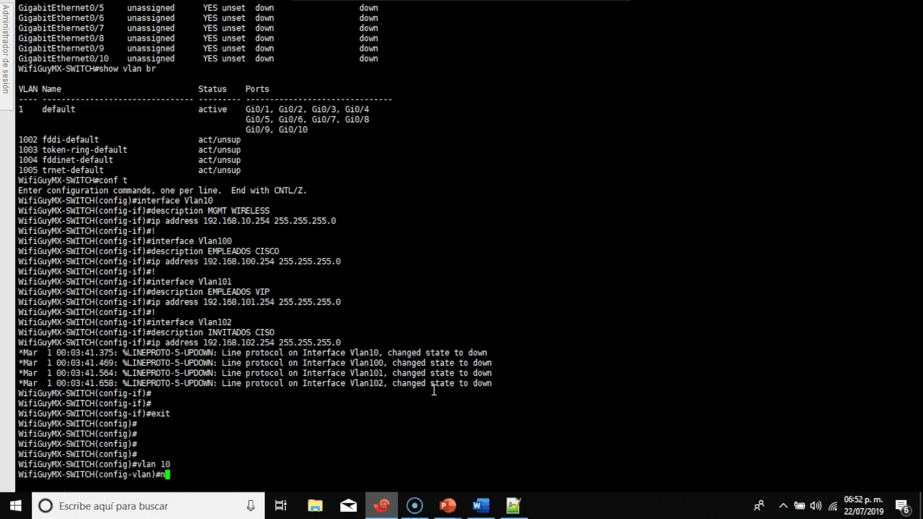
text(ame MGMT)
key(Return)
text(vlan 100)
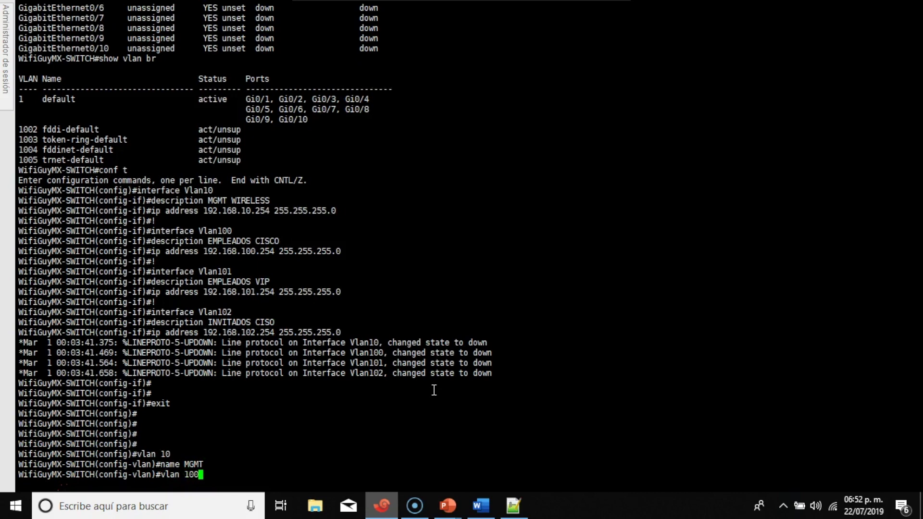
key(Return)
text(name )
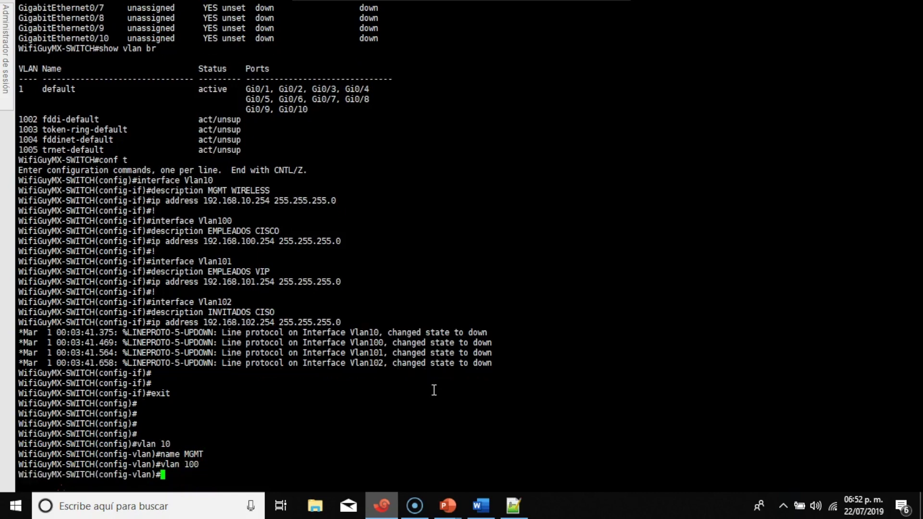
text(Empleados)
key(Return)
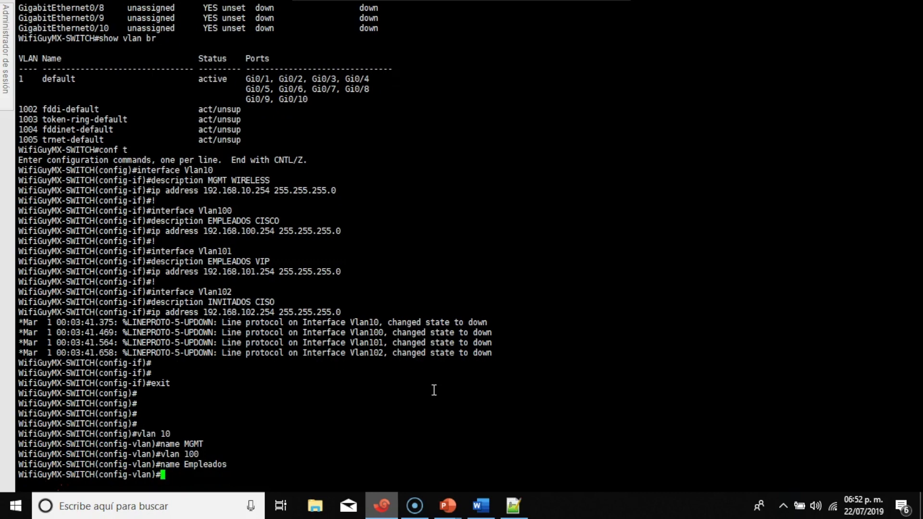
Create VLAN 101 named VIP and VLAN 102 named Invitados, then exit with Ctrl+Z
text(vlan 101)
key(Return)
text(name)
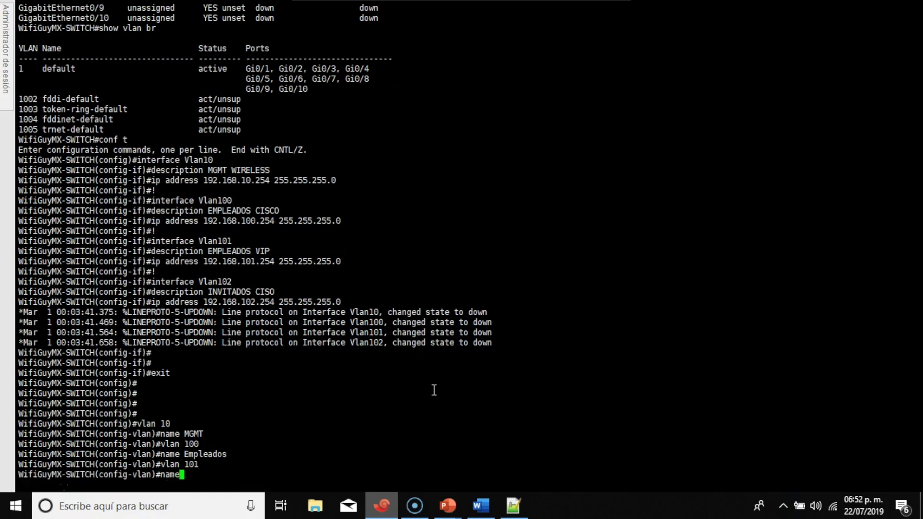
text( VIP)
key(Return)
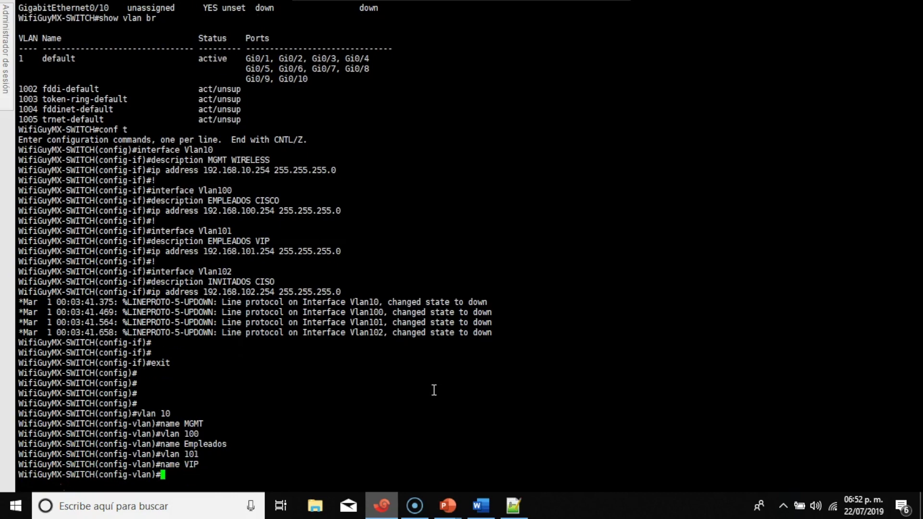
text(vlan 102)
key(Return)
text(name )
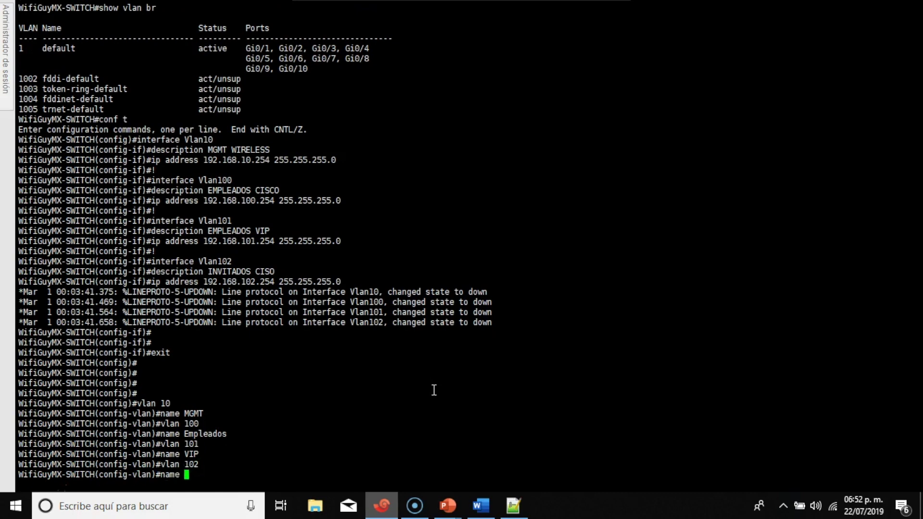
text(Invitados)
key(Return)
key(Return)
key(Return)
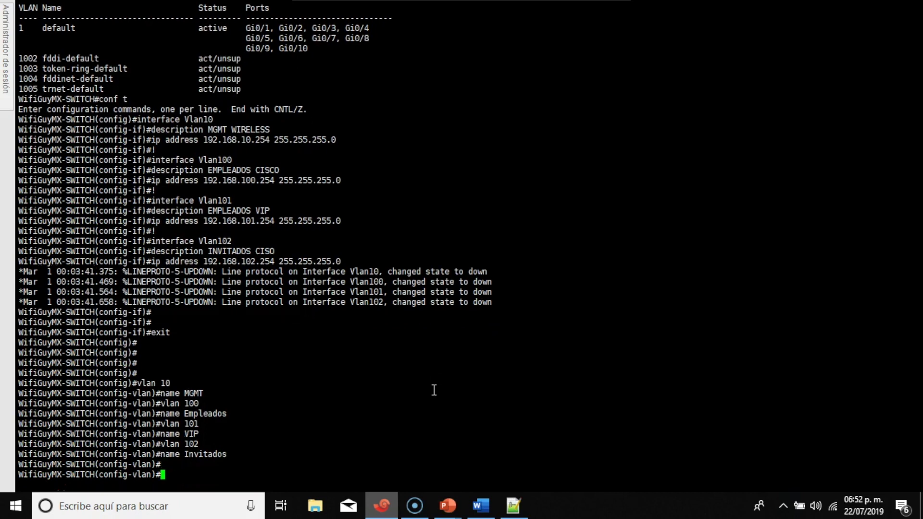
key(ctrl+z)
key(Return)
key(Return)
key(Return)
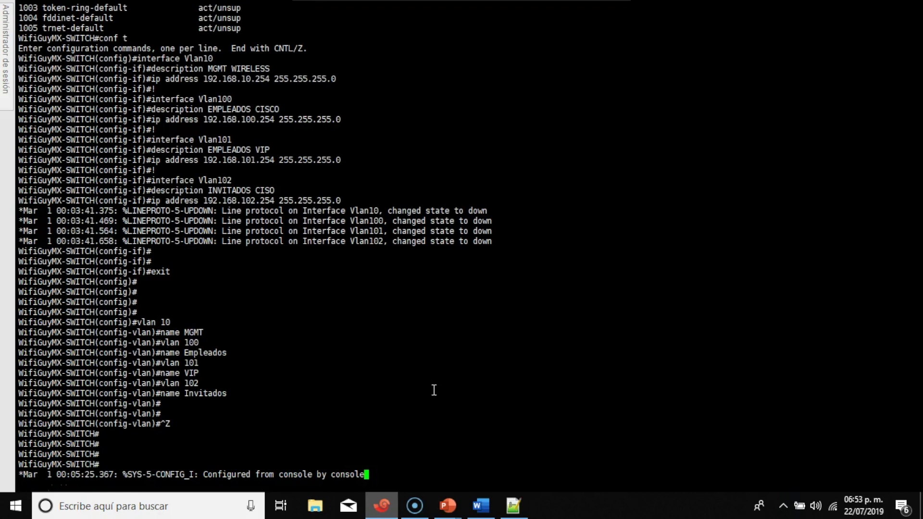
key(Return)
key(Return)
key(Return)
key(Return)
key(Return)
Run 'show ip inter br' and highlight the Vlan10–Vlan102 rows with their .254 addresses
text(show ip inter br)
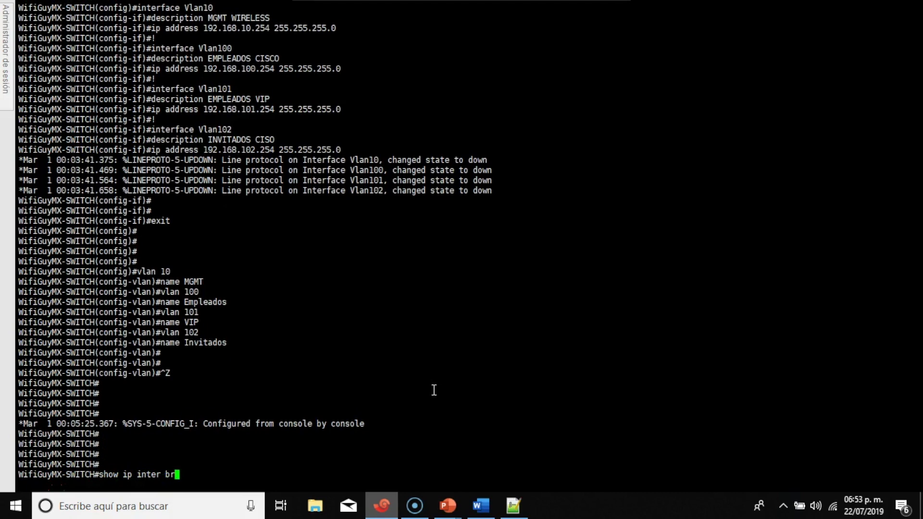
key(Return)
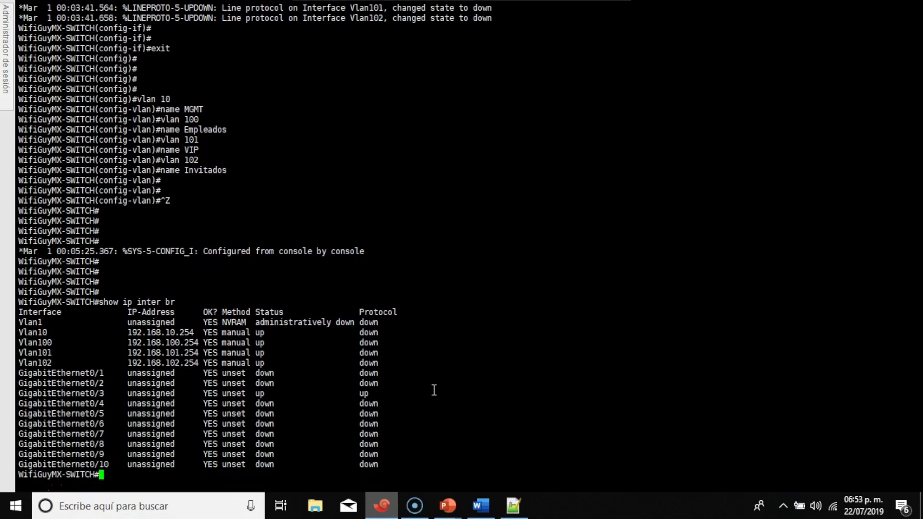
drag(22, 332, 391, 367)
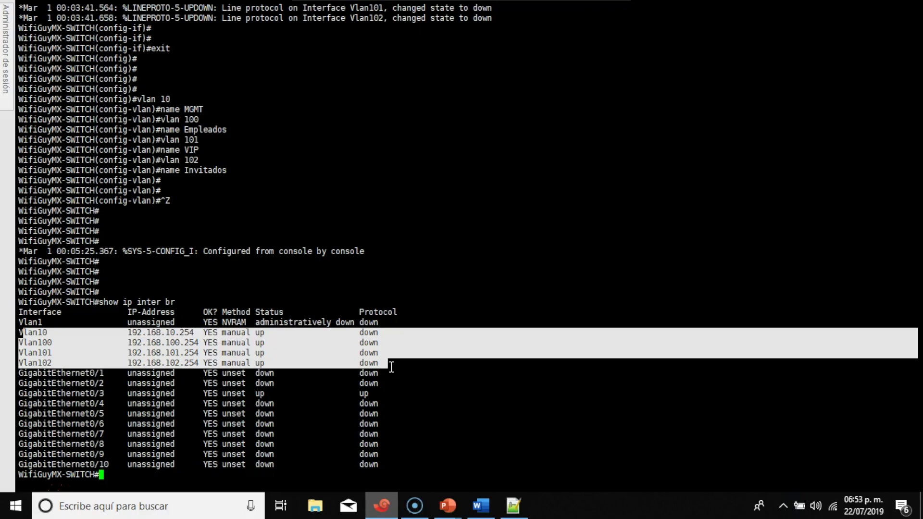
Copy the MGMT-WIRELESS and EMPLEADOS_CISCO pool blocks from lines 21–28 of the notes
click(513, 505)
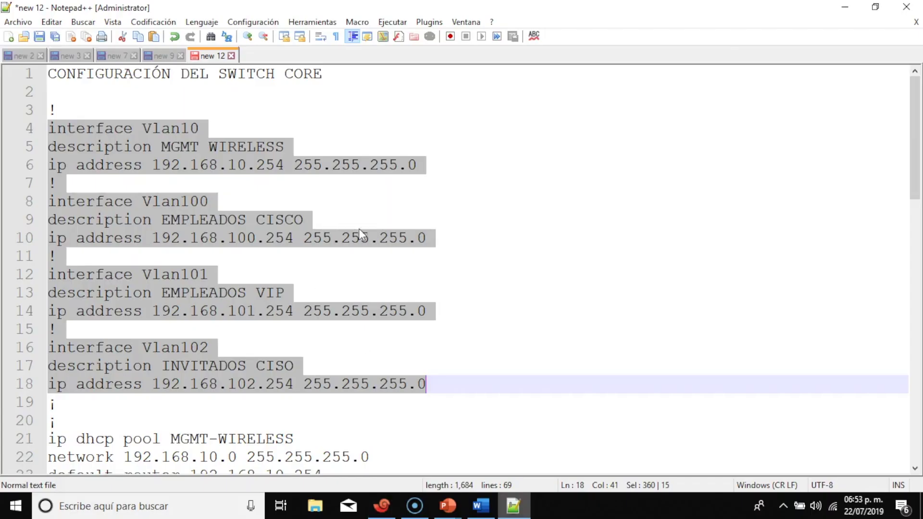
scroll(398, 202, down, 5)
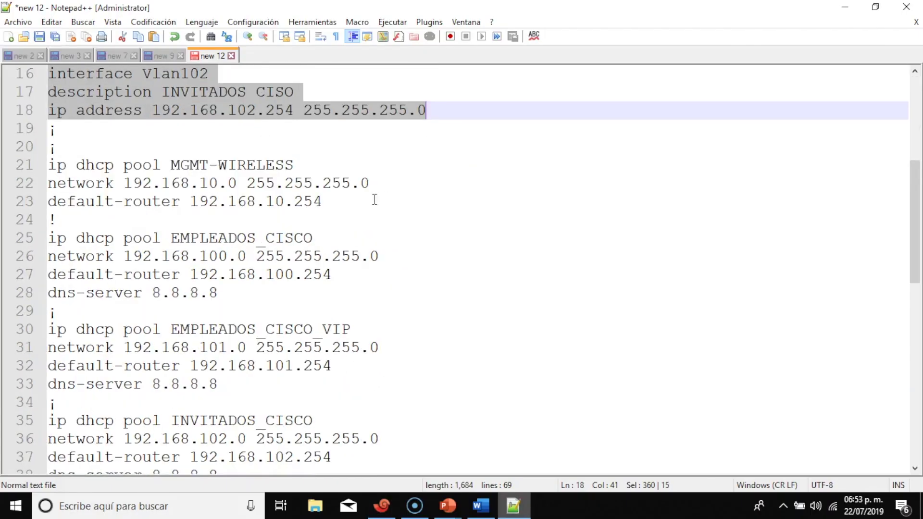
drag(52, 165, 461, 290)
key(ctrl+c)
right_click(197, 264)
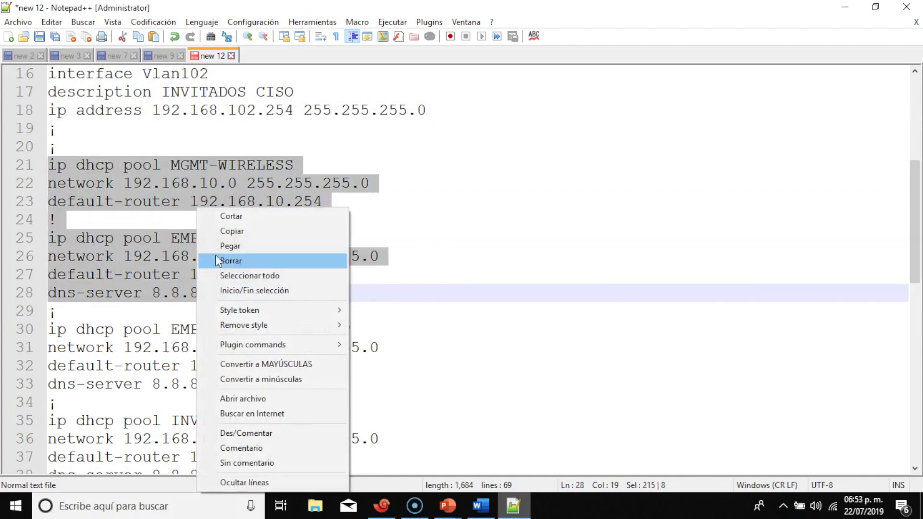
click(240, 231)
Enter 'conf t' on the switch console and paste in the two copied DHCP pool definitions
mouse_move(382, 505)
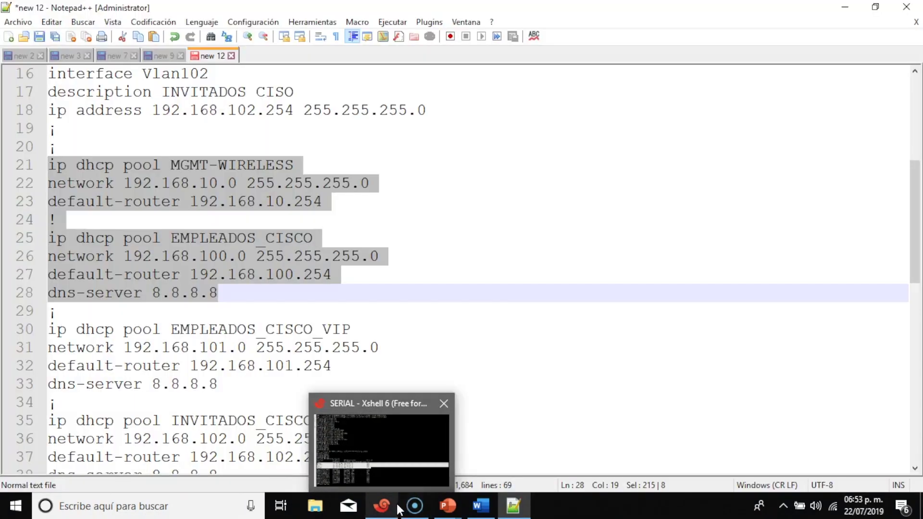
click(408, 482)
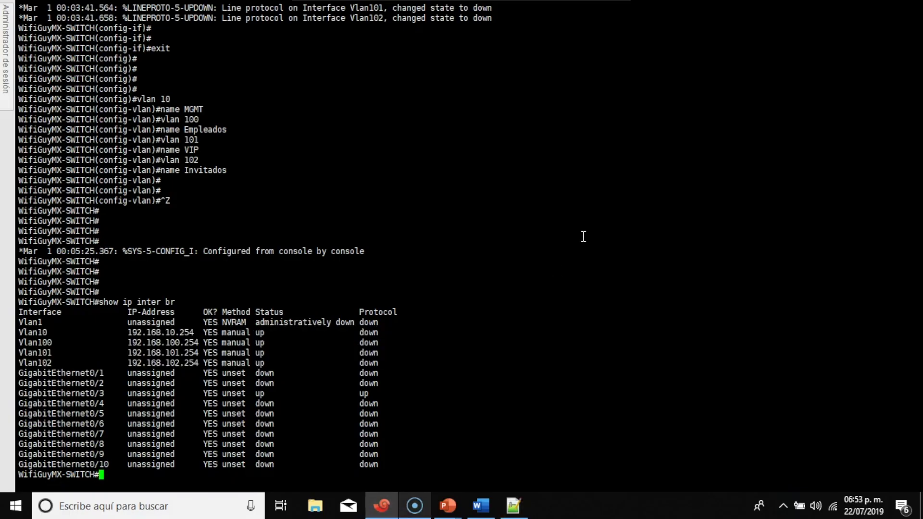
text(conf t)
key(Return)
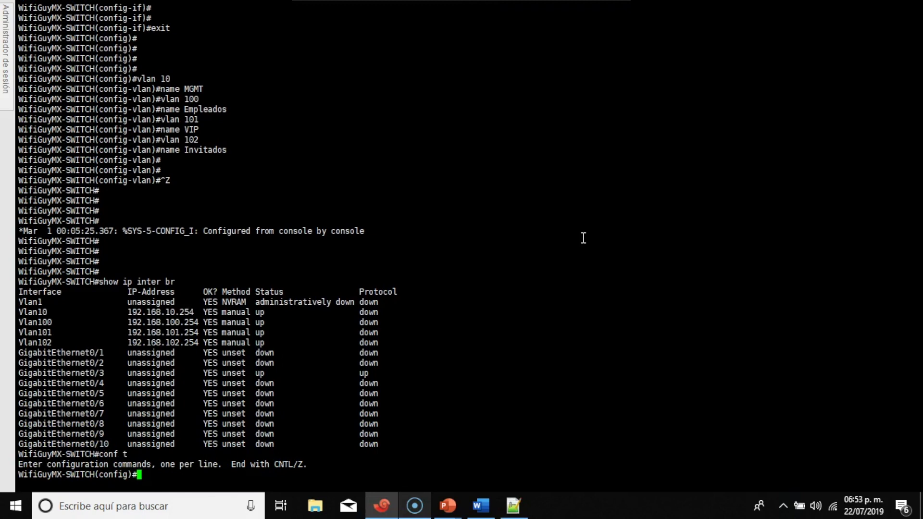
right_click(368, 125)
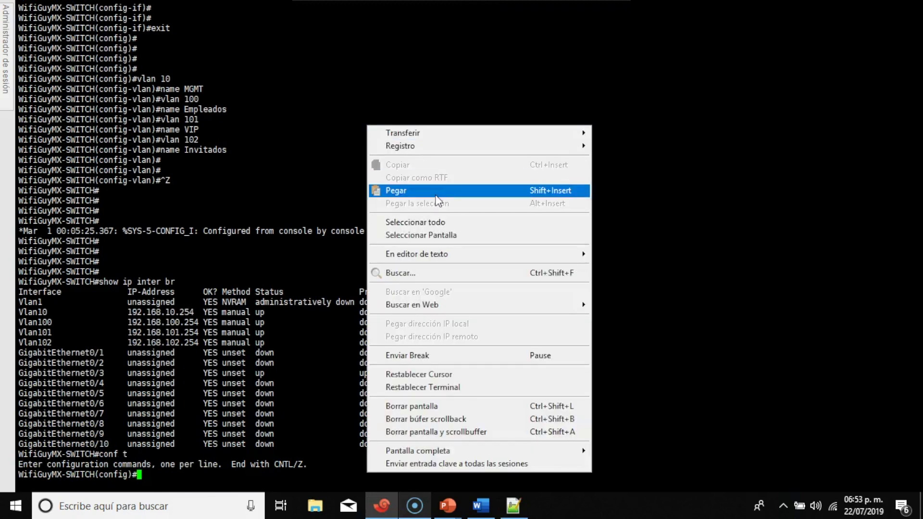
click(436, 195)
key(Return)
key(Return)
key(Return)
key(Return)
key(Return)
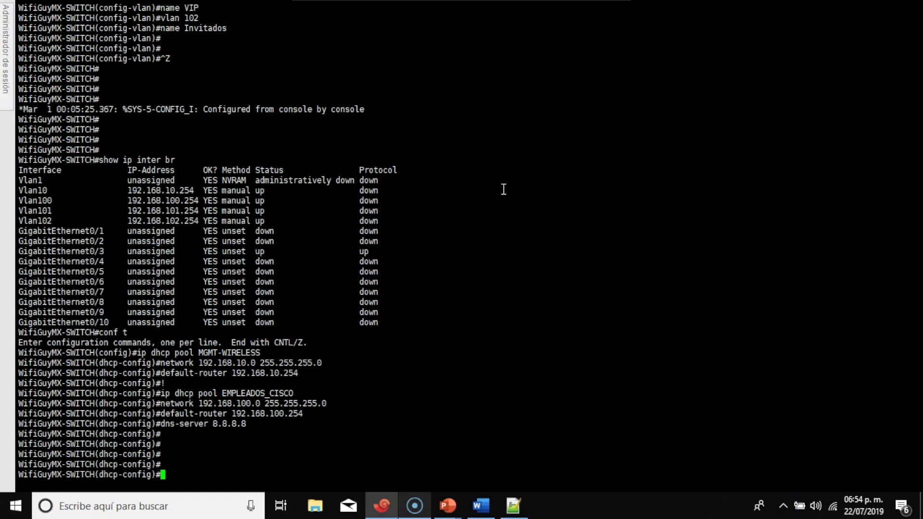
Copy the EMPLEADOS_CISCO_VIP and INVITADOS_CISCO pool lines 30–38 from Notepad++ and return to the switch console
click(513, 505)
scroll(440, 314, down, 2)
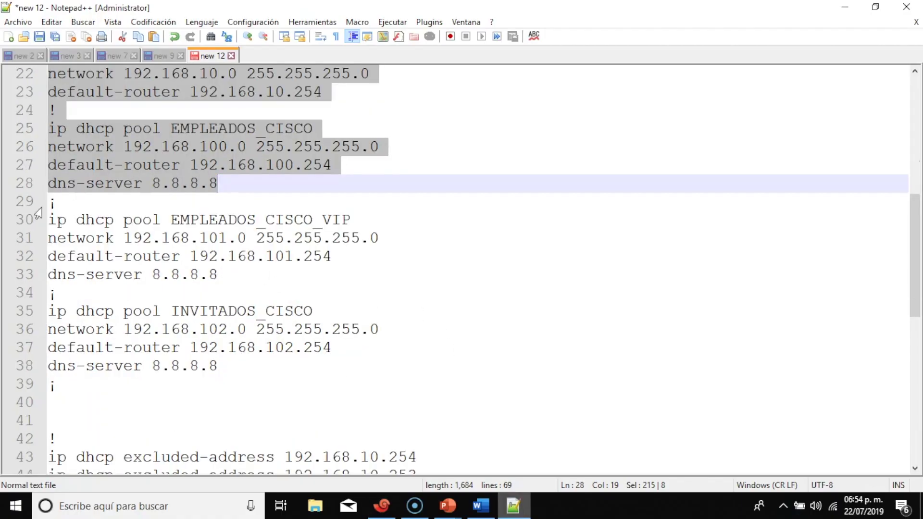
drag(48, 218, 286, 362)
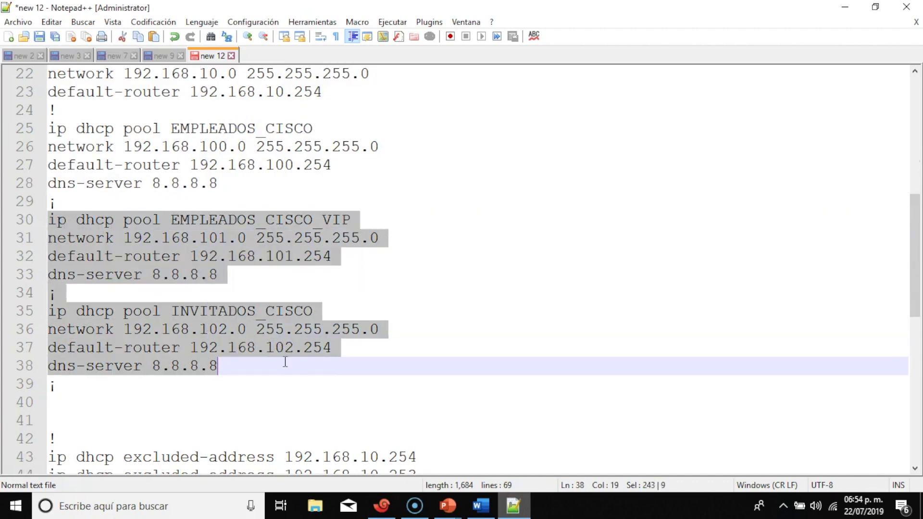
right_click(278, 333)
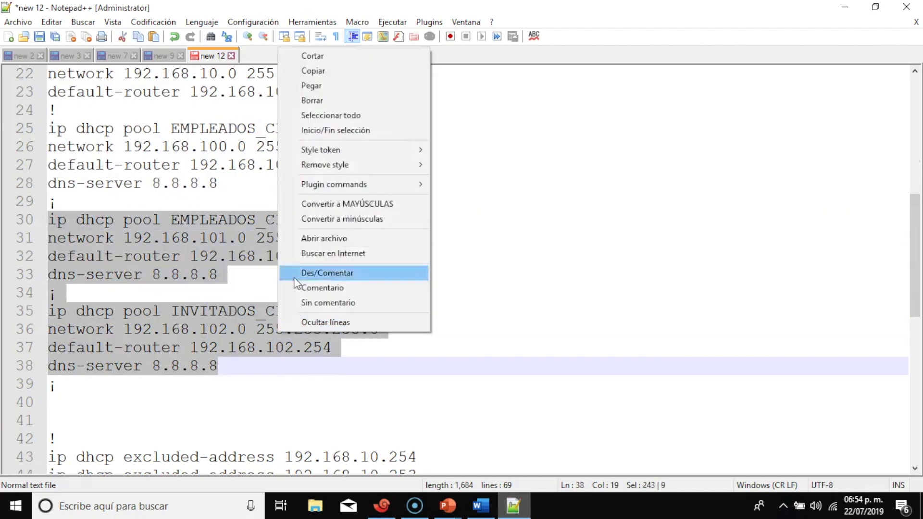
click(331, 73)
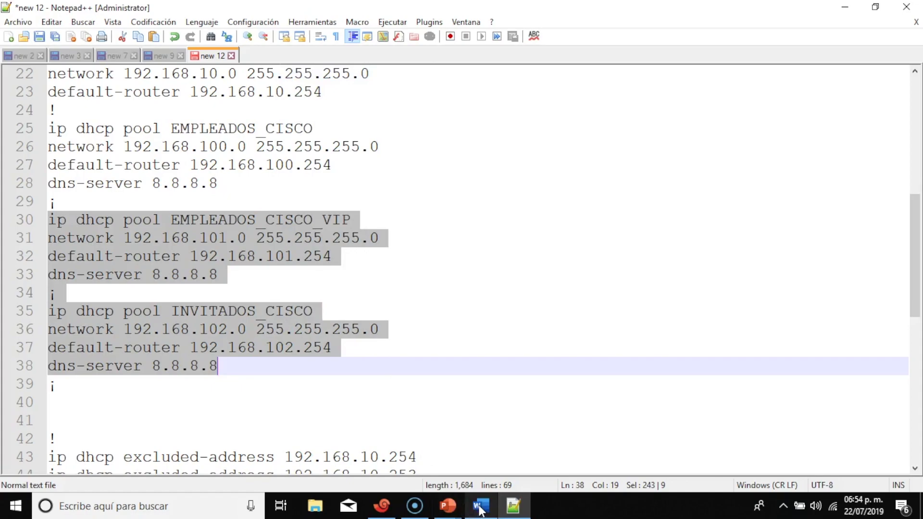
click(393, 509)
right_click(482, 146)
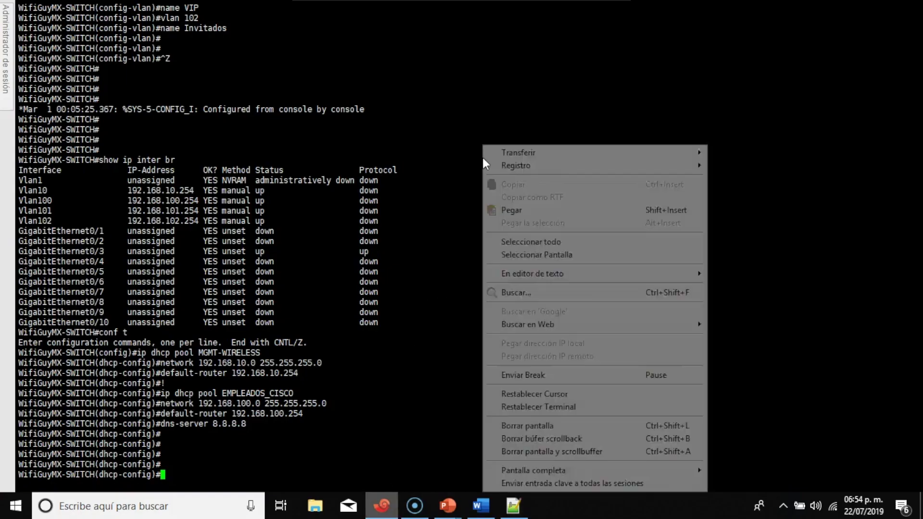
Paste the two DHCP pools into the switch with Pegar, then return to the Notepad++ notes
click(513, 211)
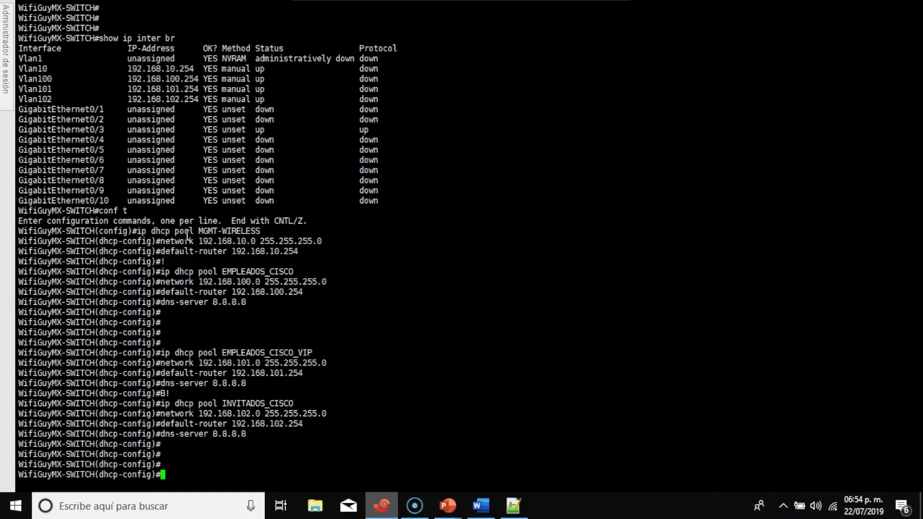
click(513, 504)
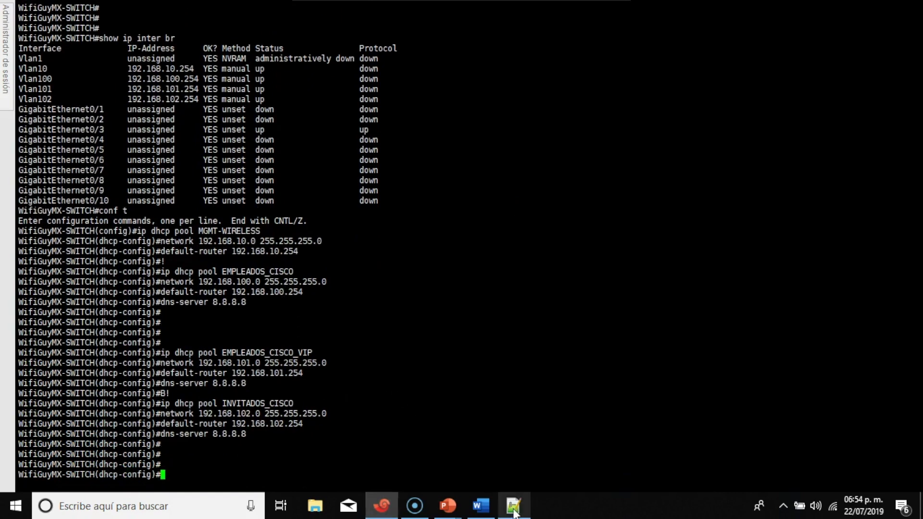
Copy the eight ip dhcp excluded-address lines 43–50 from Notepad++
scroll(354, 232, down, 2)
scroll(357, 238, down, 2)
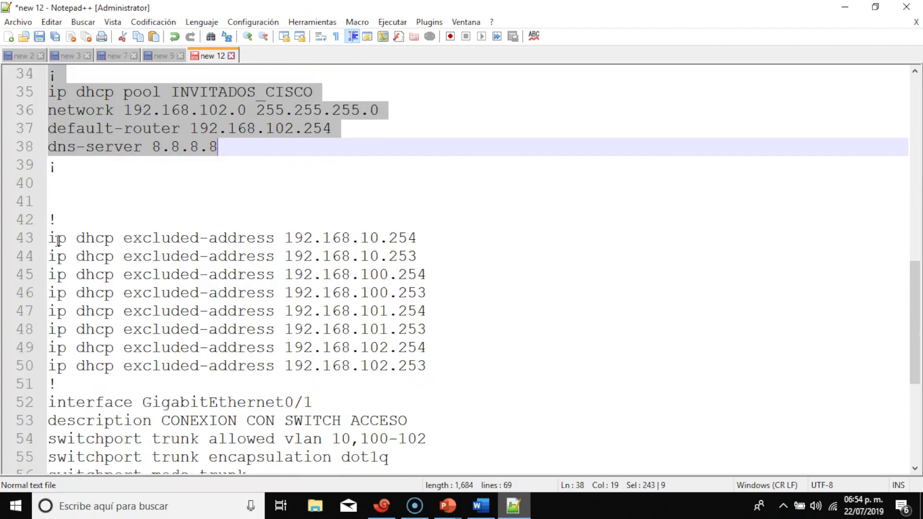
drag(51, 238, 433, 238)
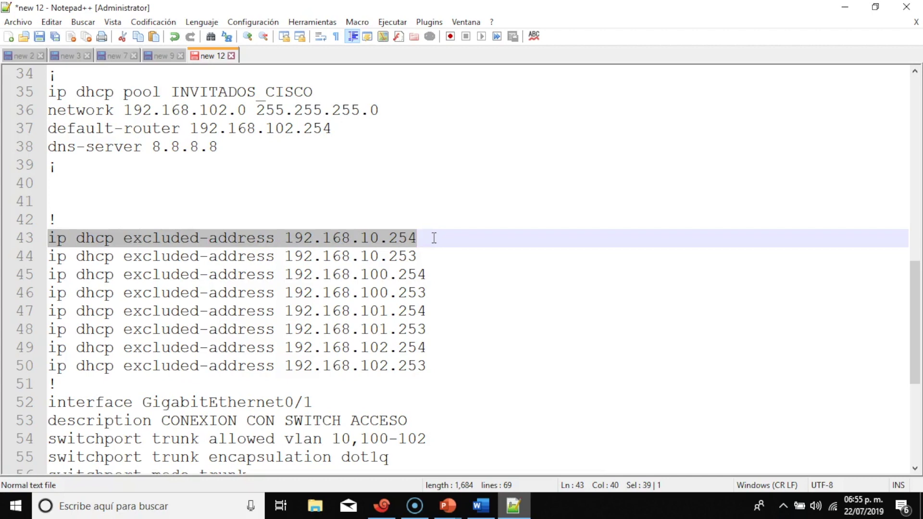
drag(433, 238, 447, 367)
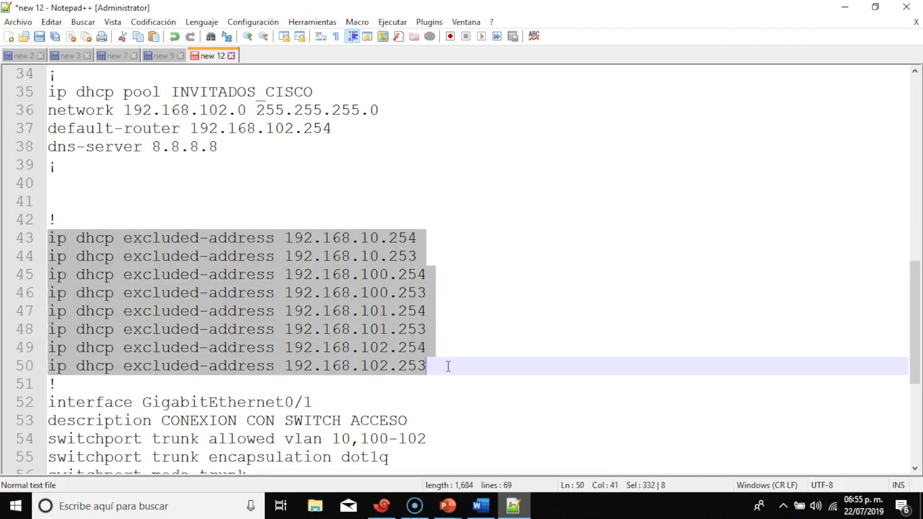
right_click(371, 276)
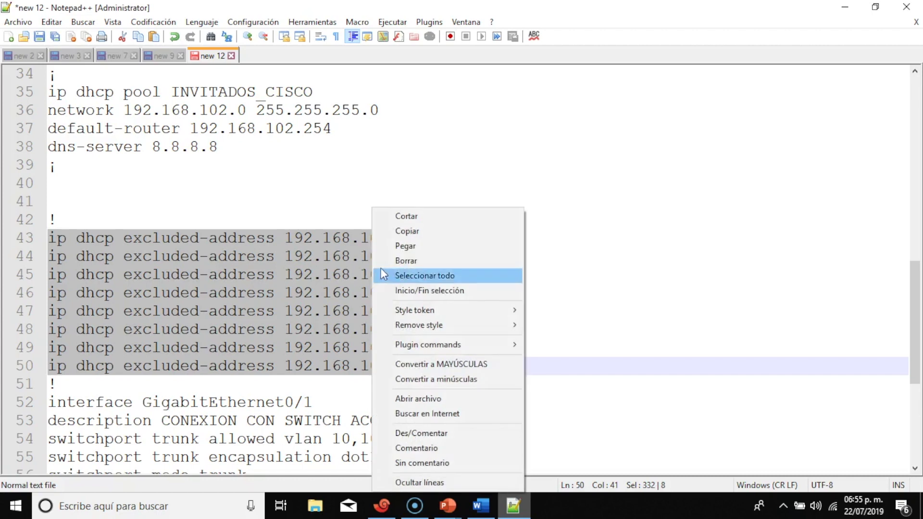
click(422, 236)
Highlight the .101.254 and 102.254 addresses on lines 47 and 49, then return to the switch
click(425, 275)
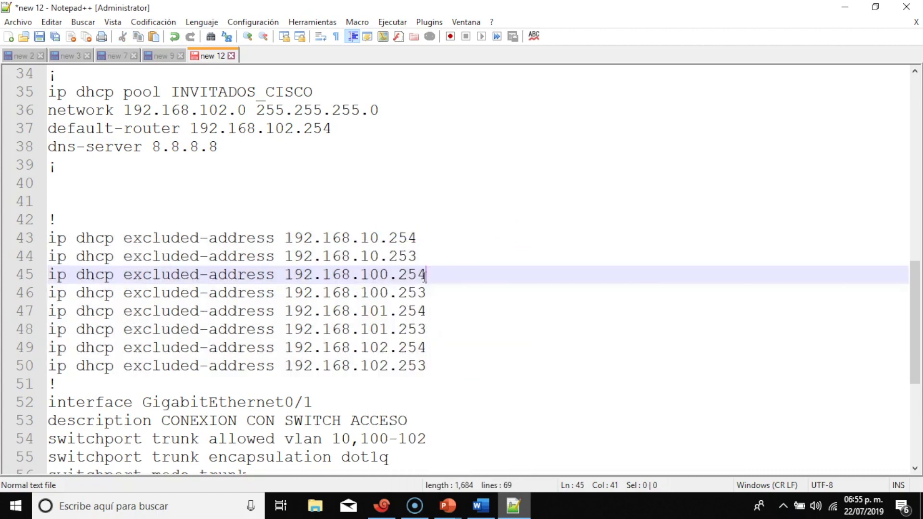
drag(355, 311, 426, 311)
click(363, 346)
drag(363, 346, 425, 347)
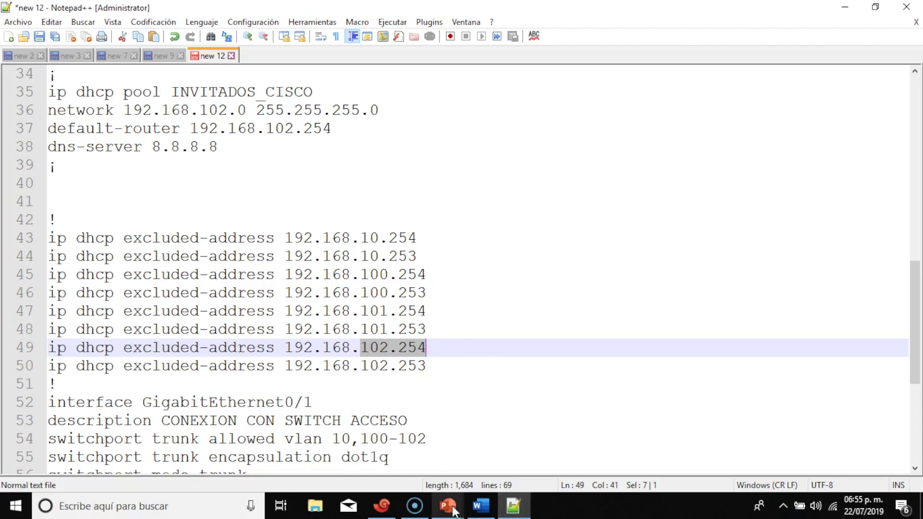
click(382, 506)
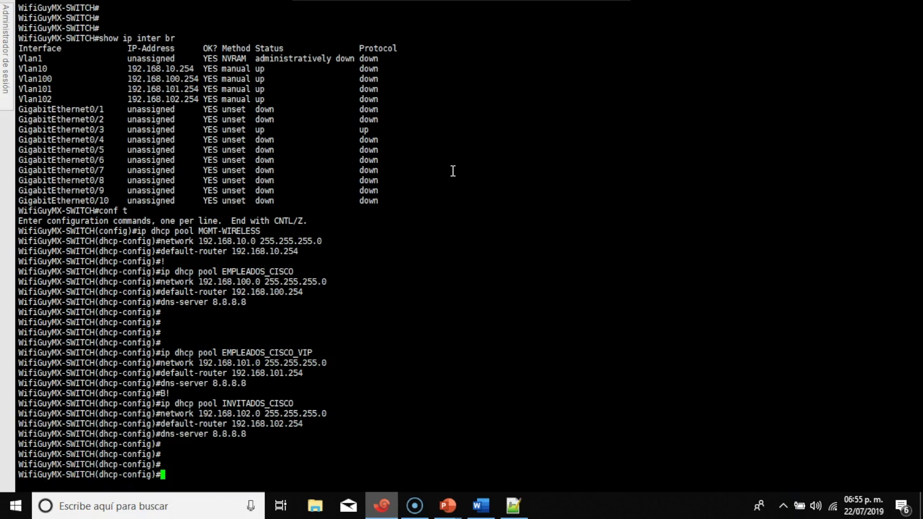
Exit DHCP pool mode and paste the eight excluded-address commands into the switch, then return to the notes
text(exit)
key(Return)
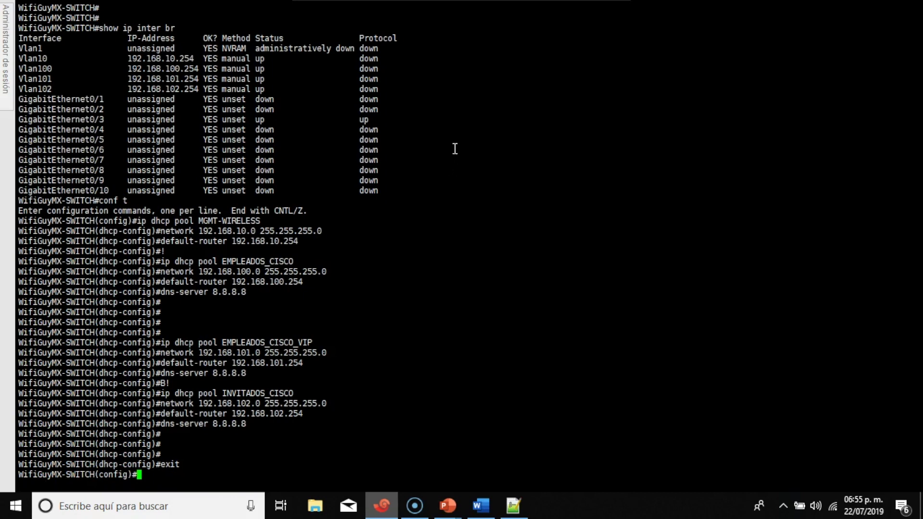
right_click(453, 146)
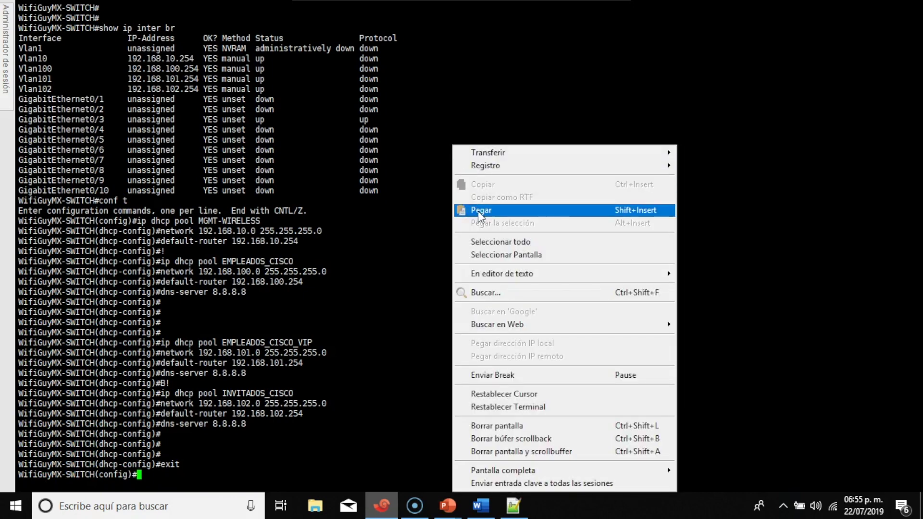
click(478, 212)
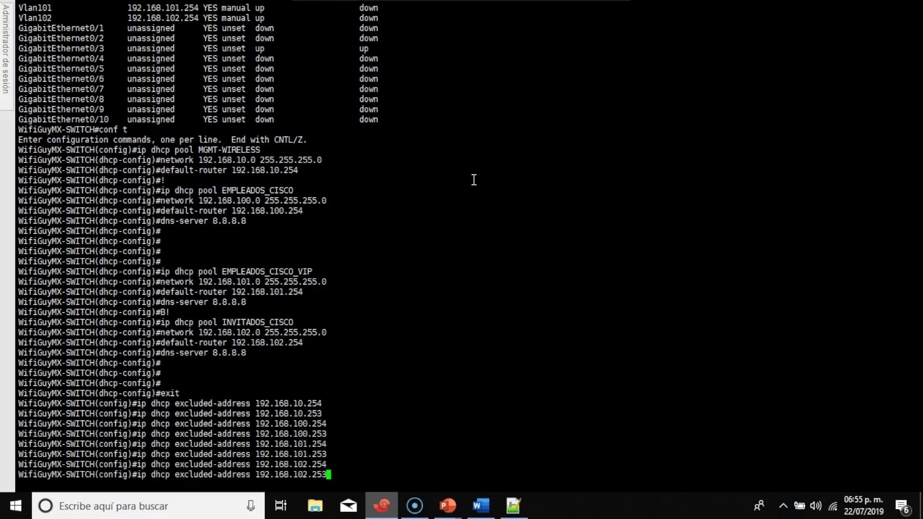
key(Return)
key(Return)
key(Return)
key(Return)
key(Return)
key(Return)
key(Return)
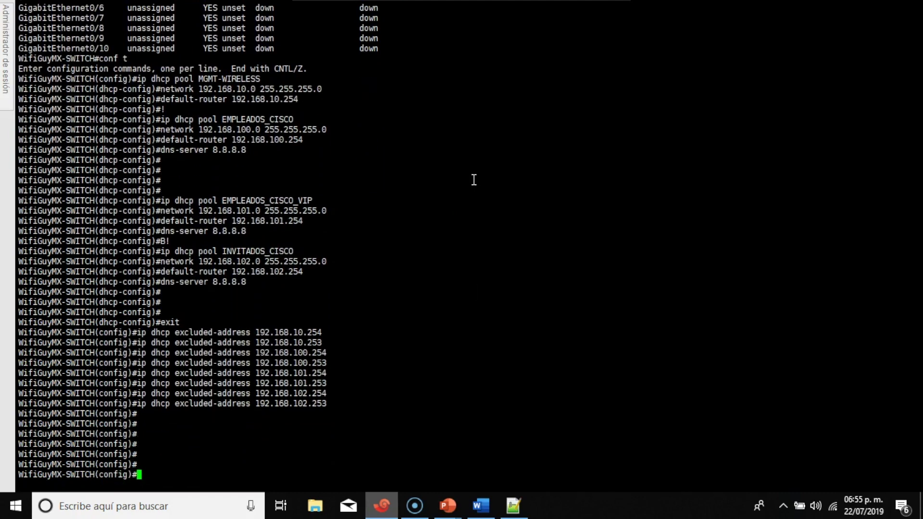
click(514, 505)
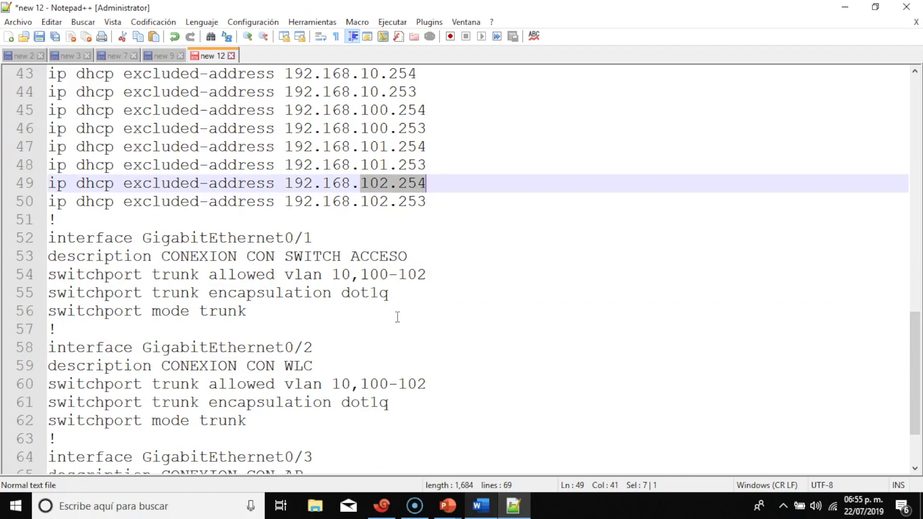
Copy the GigabitEthernet0/2 WLC trunk block, lines 58–62, and bring the switch console forward
scroll(398, 317, down, 1)
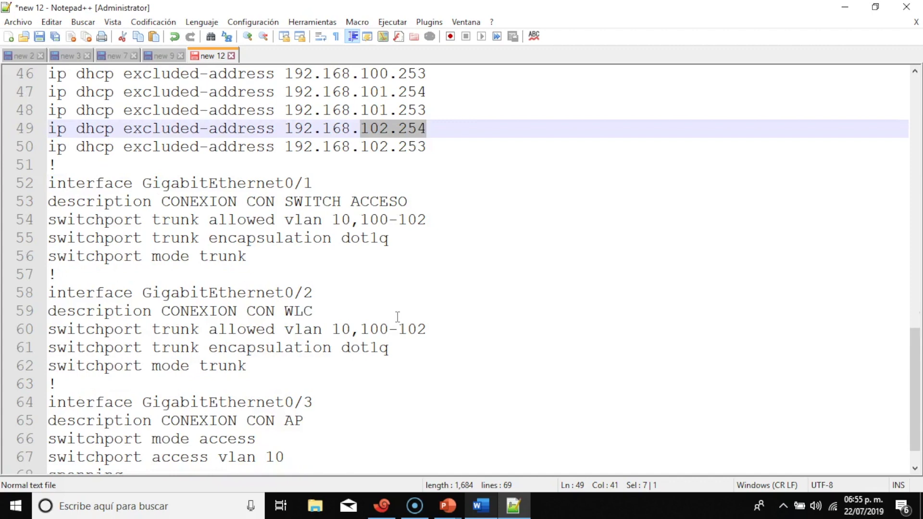
drag(49, 292, 321, 364)
key(ctrl+c)
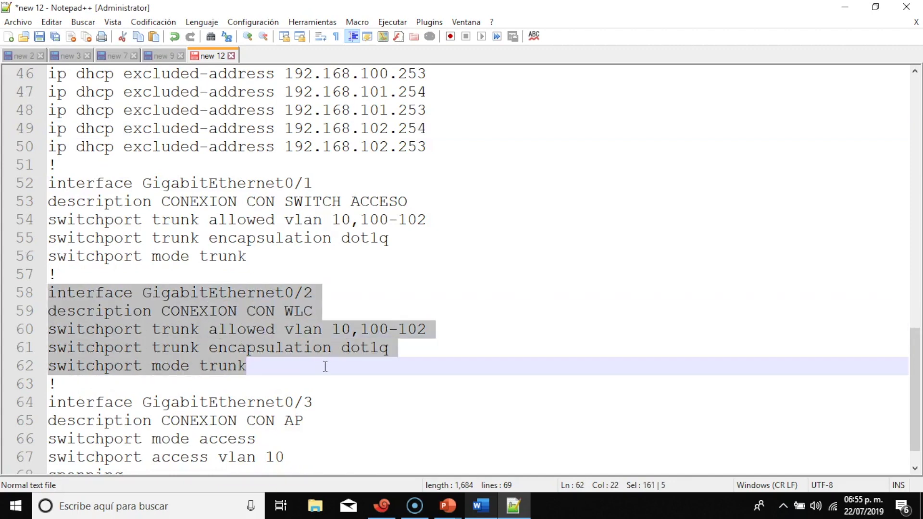
right_click(296, 308)
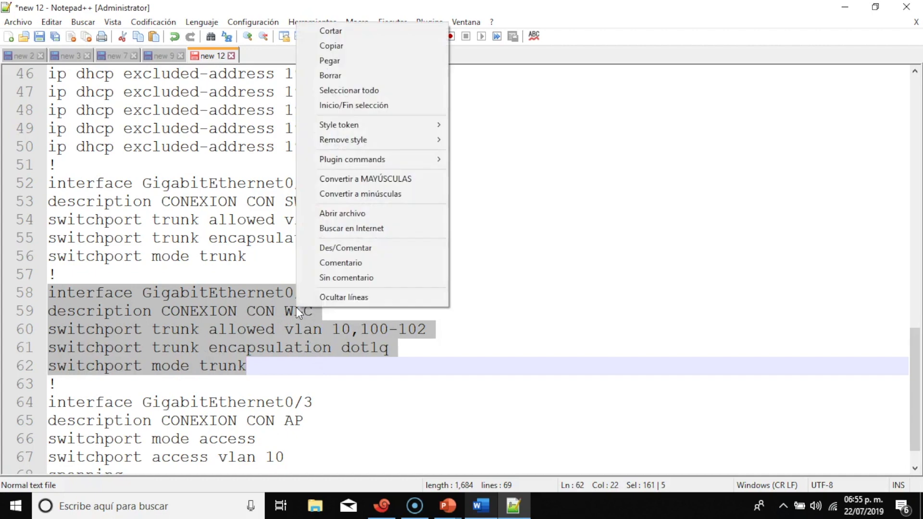
click(350, 45)
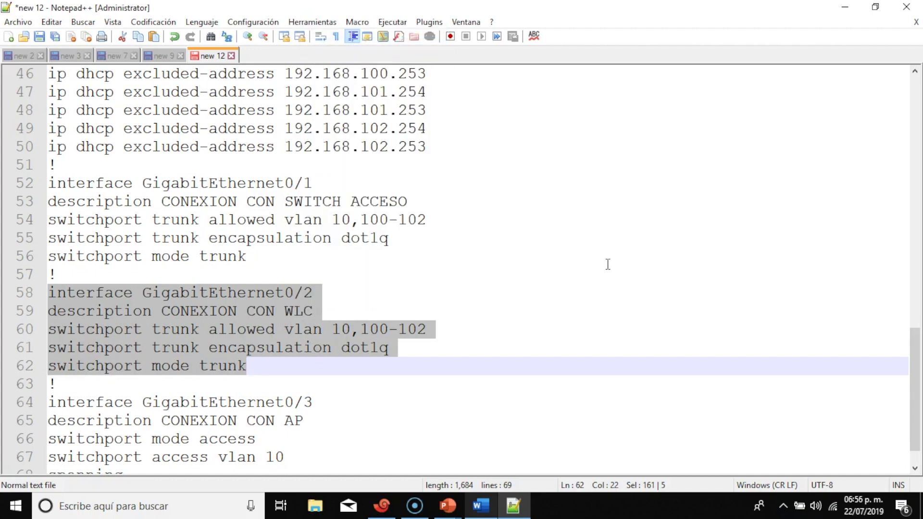
scroll(608, 264, down, 1)
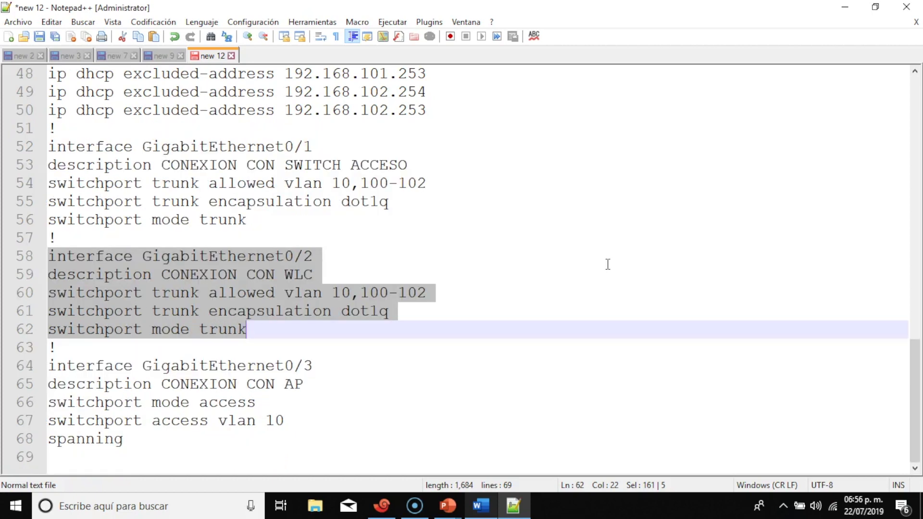
click(384, 507)
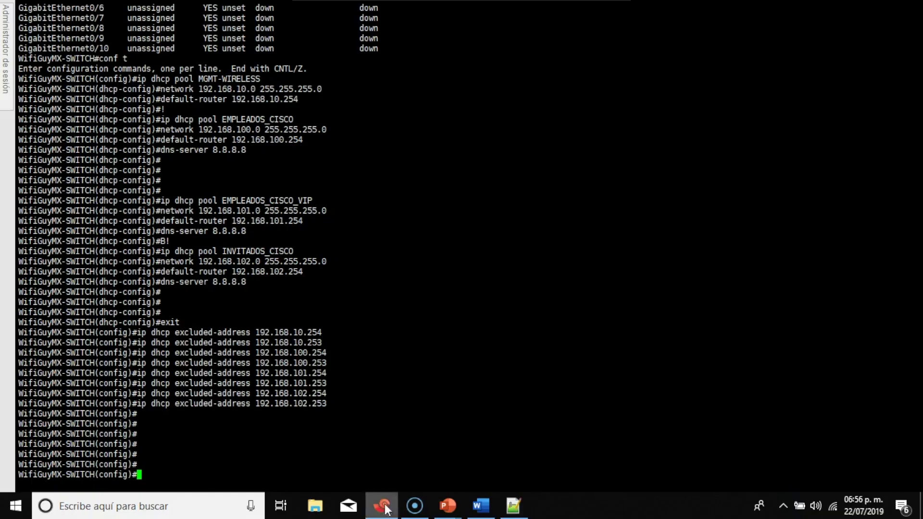
right_click(465, 143)
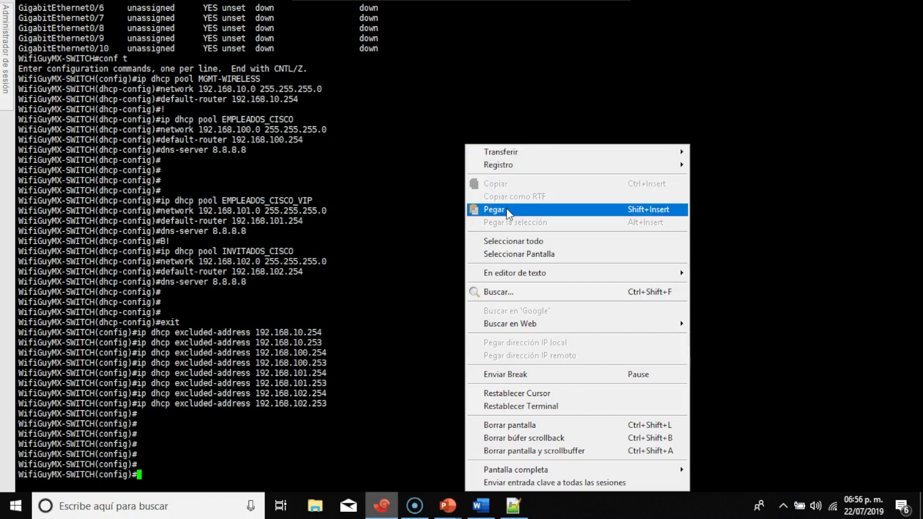
Paste the GigabitEthernet0/2 commands and set the interface to switchport mode trunk
click(494, 209)
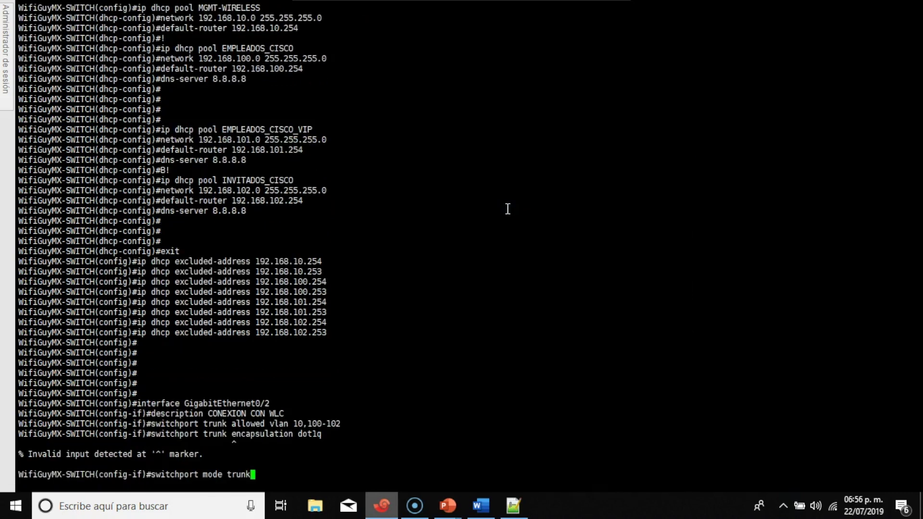
key(Up)
key(BackSpace)
key(BackSpace)
key(BackSpace)
key(BackSpace)
key(BackSpace)
key(BackSpace)
key(BackSpace)
key(BackSpace)
key(BackSpace)
key(BackSpace)
key(BackSpace)
key(BackSpace)
key(BackSpace)
key(BackSpace)
key(BackSpace)
key(BackSpace)
key(BackSpace)
key(BackSpace)
key(BackSpace)
key(BackSpace)
key(BackSpace)
key(BackSpace)
text(trun)
key(Tab)
text(enc)
key(Tab)
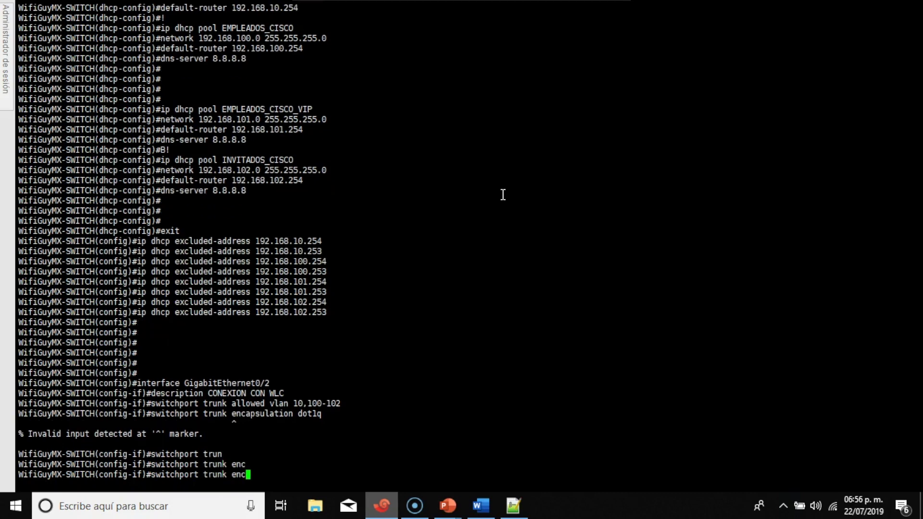
key(BackSpace)
key(BackSpace)
key(BackSpace)
key(BackSpace)
key(BackSpace)
key(BackSpace)
key(BackSpace)
key(BackSpace)
key(BackSpace)
text(mode trun)
key(Tab)
key(Return)
key(Return)
key(Return)
key(Return)
key(Return)
key(Return)
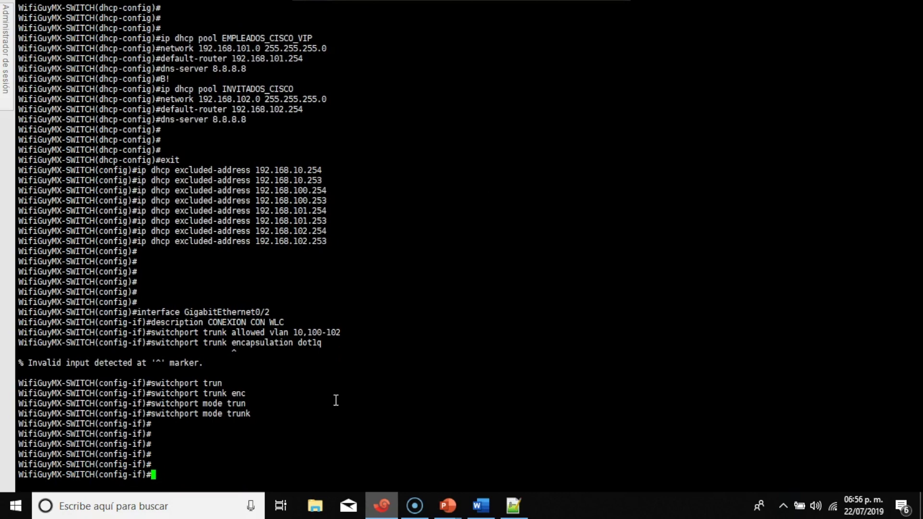
Run show run interface GigabitEthernet0/2 and check the trunk allows VLANs 10,100-102
key(ctrl+z)
text(show run inter )
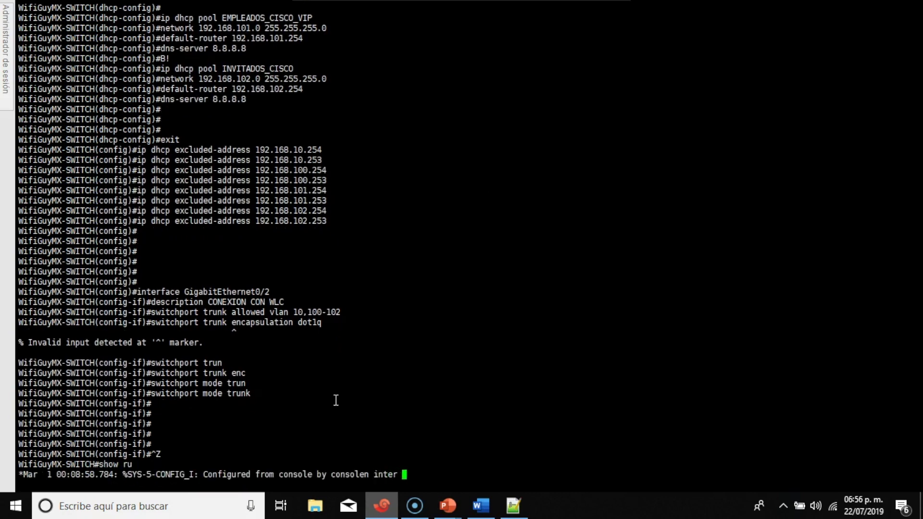
text(gi)
key(Tab)
text(0/2)
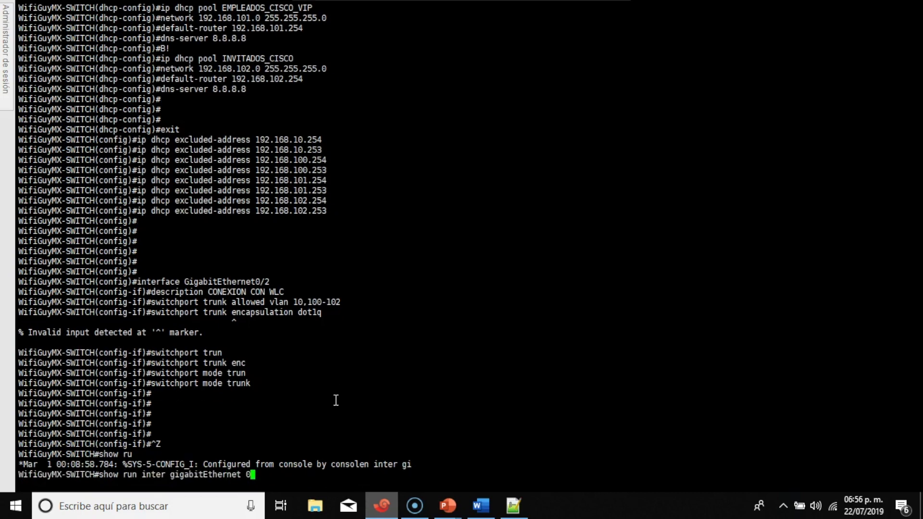
key(Return)
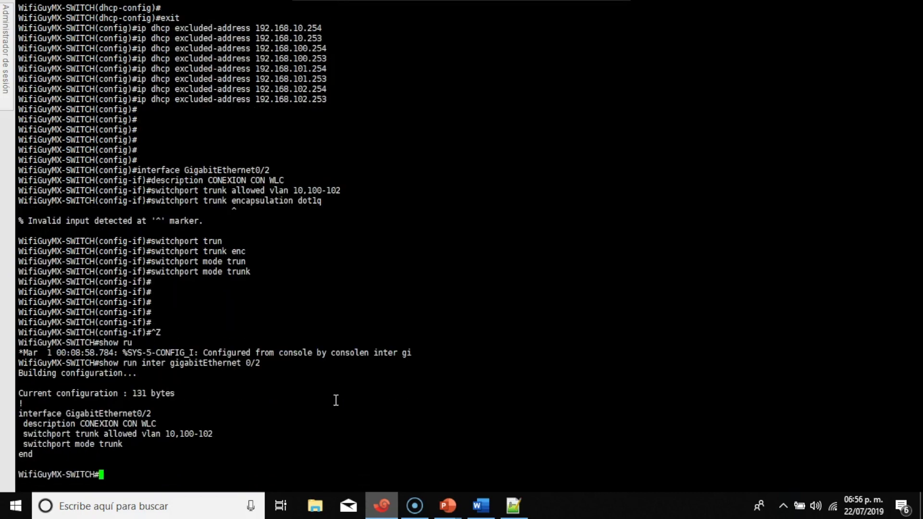
drag(64, 452, 9, 413)
click(181, 476)
Copy the GigabitEthernet0/3 AP access-port lines 64–67 from Notepad++, then minimize the notes
click(524, 509)
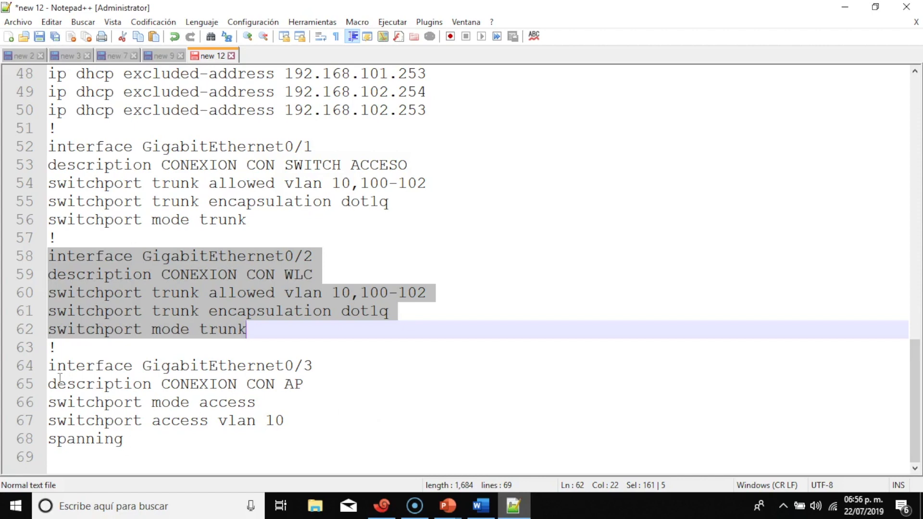
drag(50, 368, 285, 421)
key(ctrl+c)
right_click(241, 395)
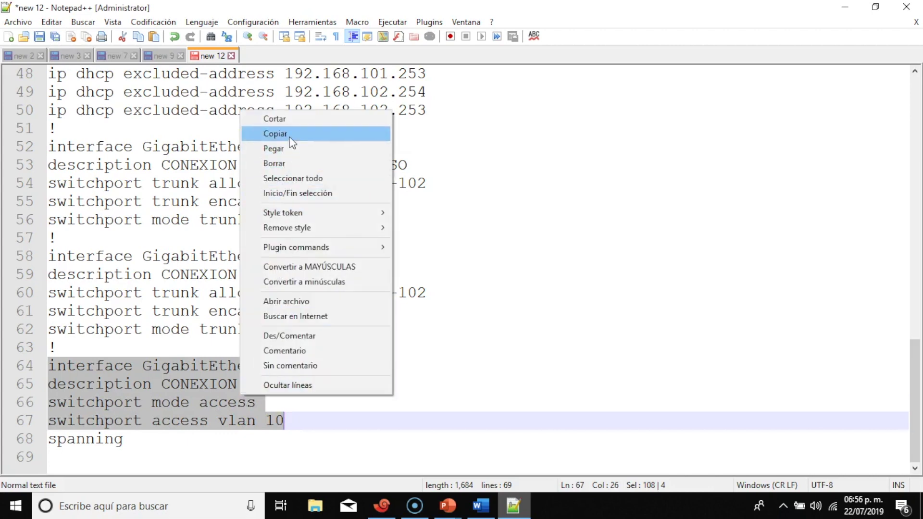
click(287, 135)
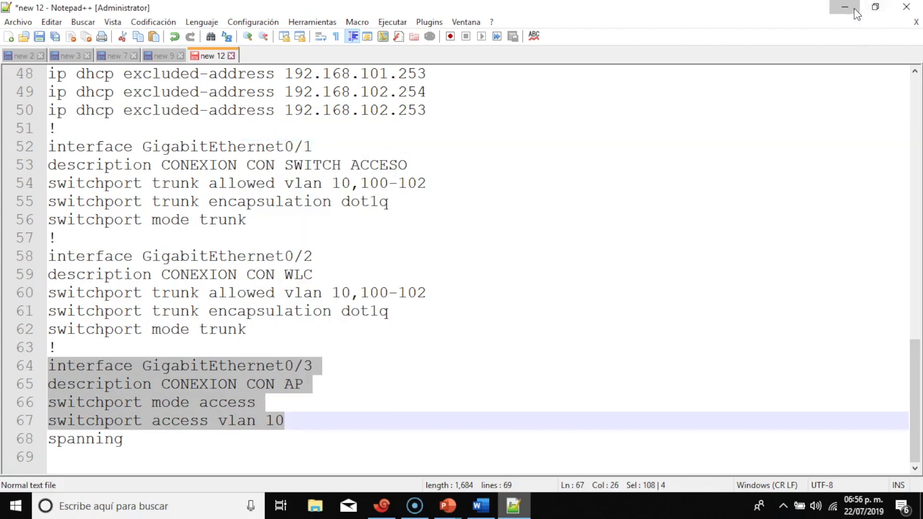
click(845, 11)
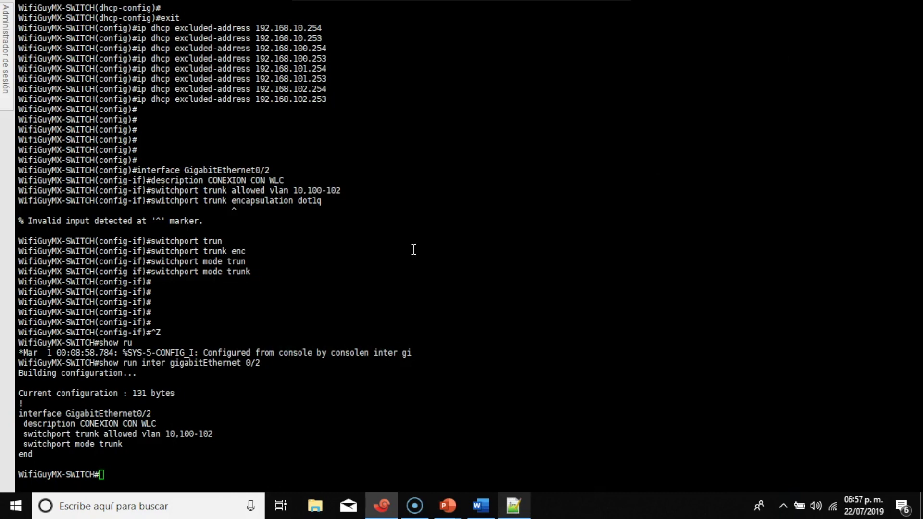
Enter conf t and paste the GigabitEthernet0/3 VLAN 10 access-port configuration
text(conf t)
key(Return)
right_click(414, 250)
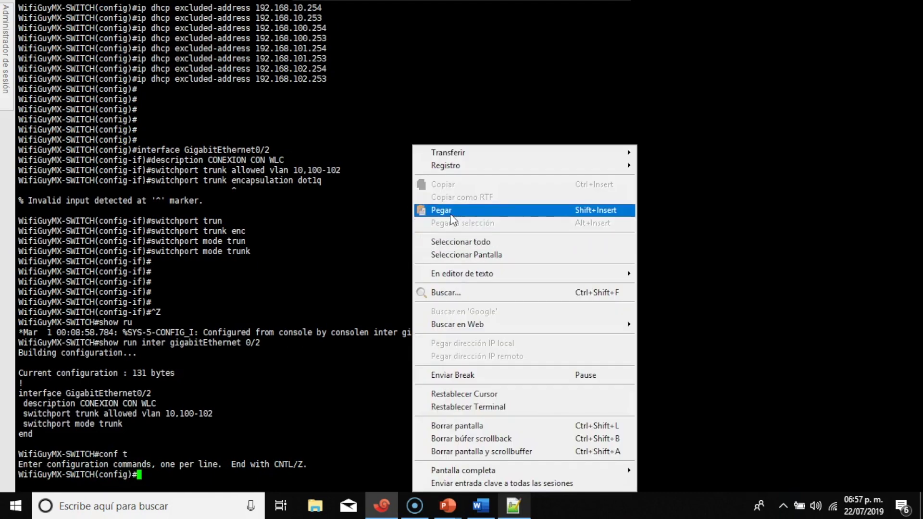
click(451, 210)
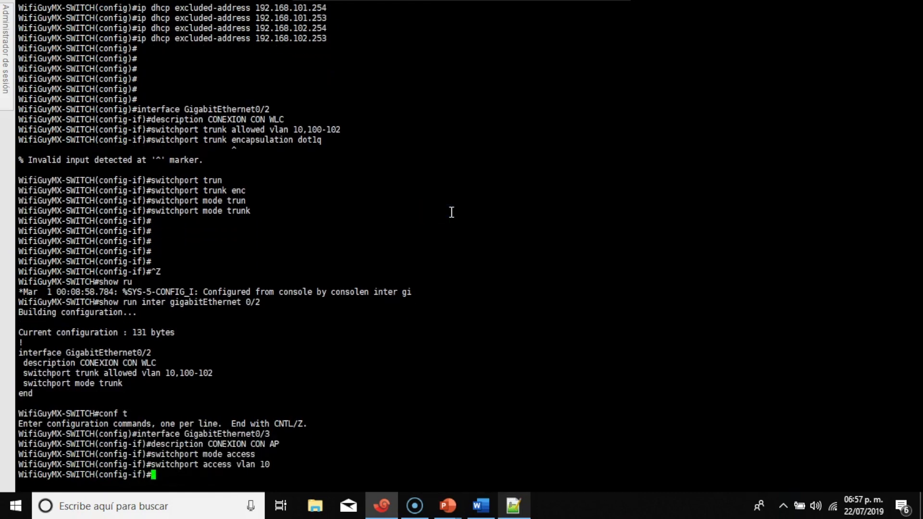
Enable spanning-tree portfast on GigabitEthernet0/3
text(spani)
key(Tab)
key(BackSpace)
key(Tab)
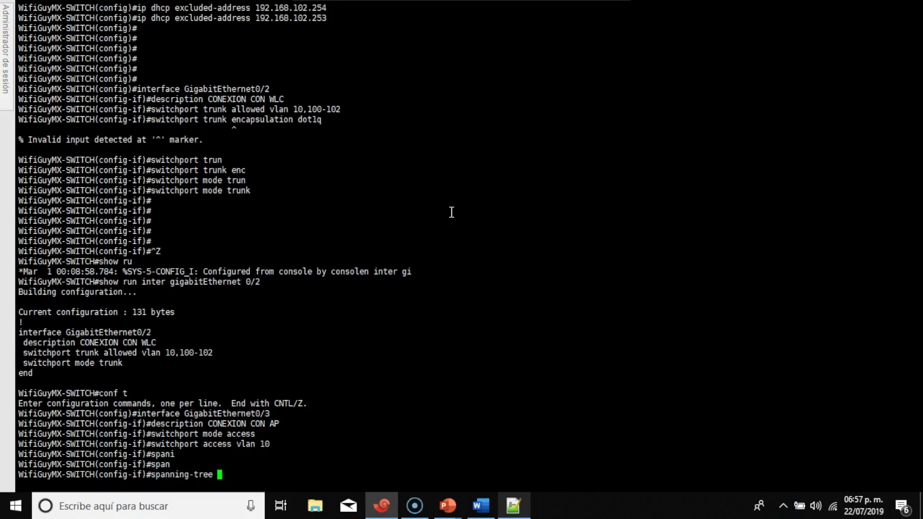
text(portfas)
key(Tab)
key(Return)
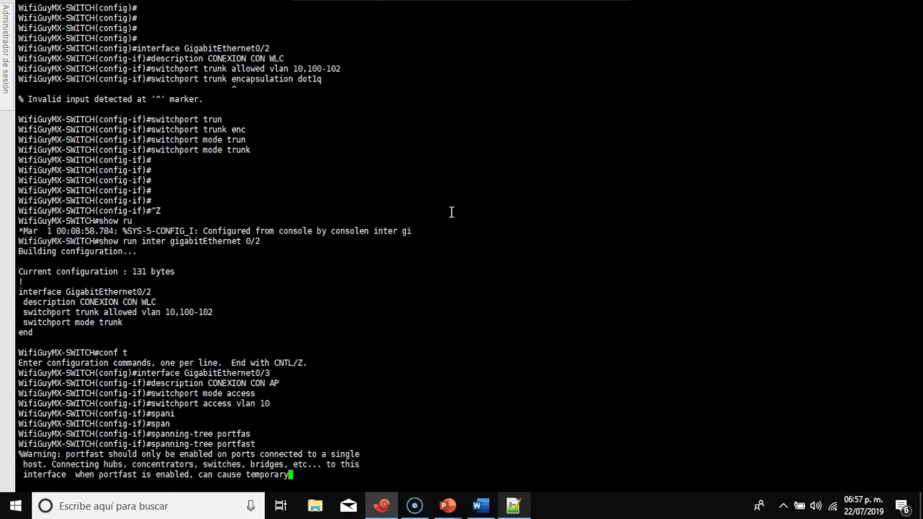
key(Return)
key(Return)
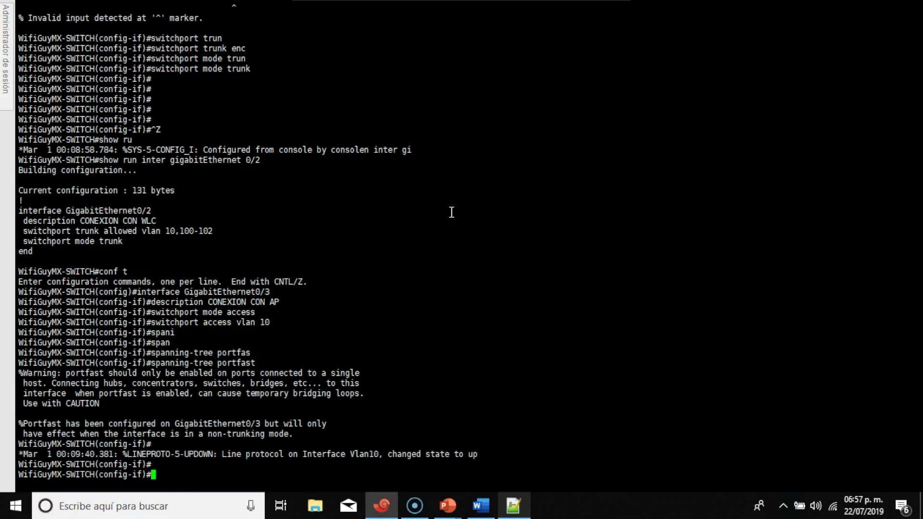
Run show ip interface brief and check the Vlan10 and Vlan100–Vlan102 rows
key(Return)
key(Return)
key(Return)
key(Return)
key(ctrl+z)
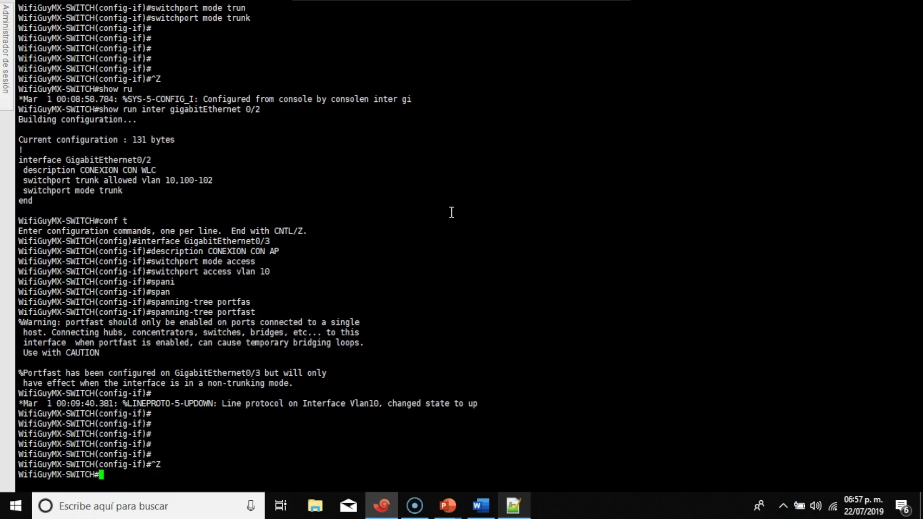
key(Return)
key(Return)
key(Return)
key(Return)
key(Return)
key(Return)
text(show)
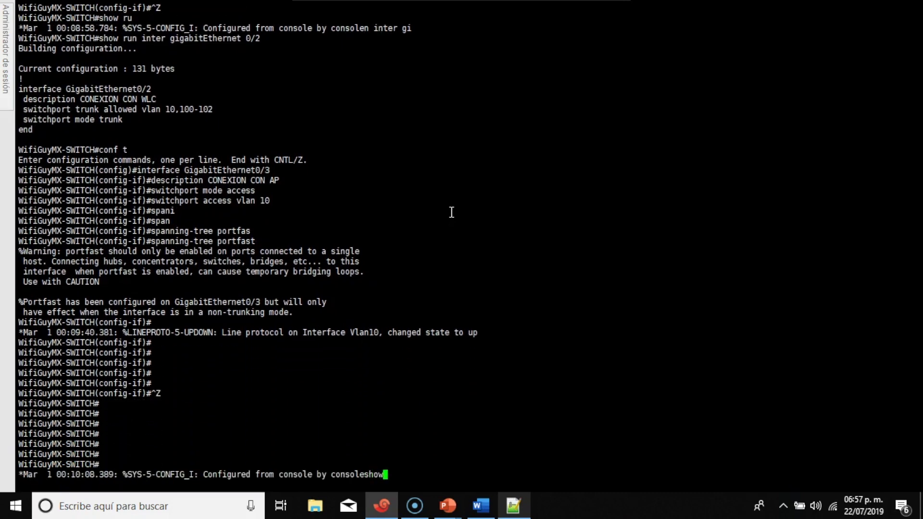
key(Return)
key(Return)
text(show )
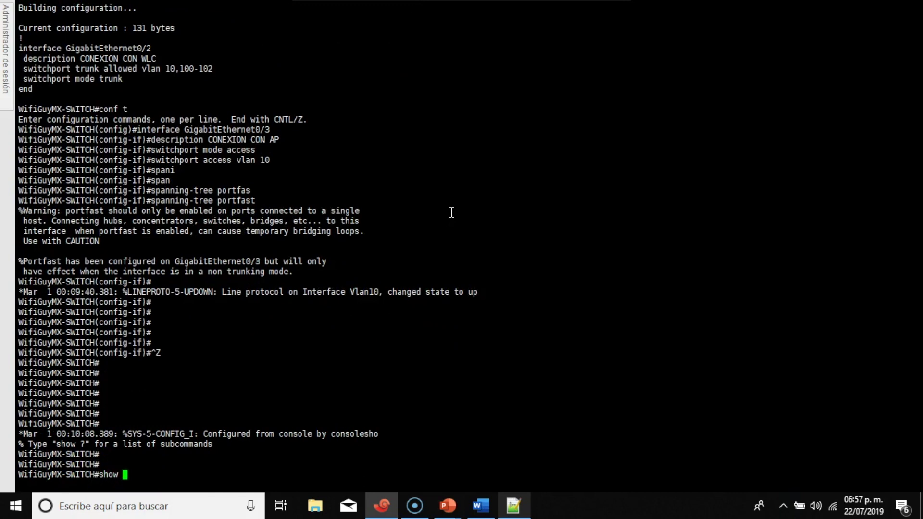
text(ip intr br)
key(Return)
text(show ip intr)
key(BackSpace)
text(er br)
key(Return)
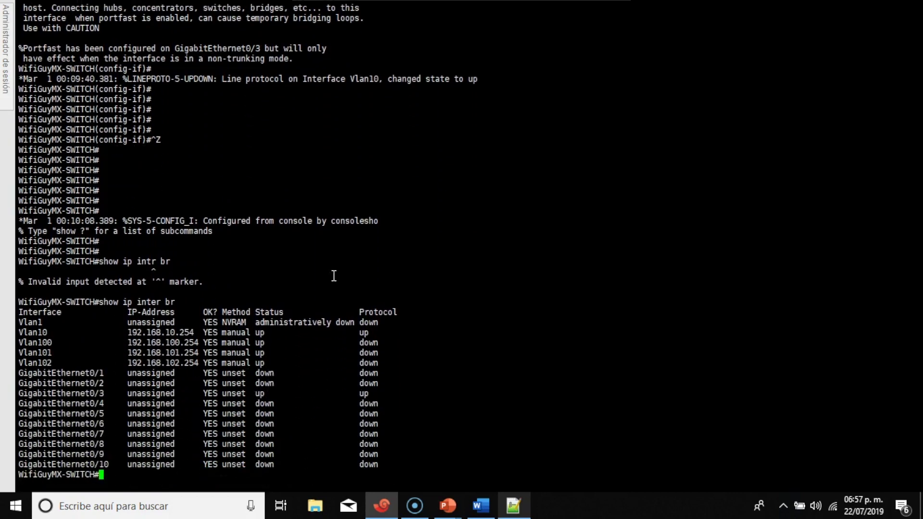
mouse_move(378, 331)
mouse_down()
mouse_move(7, 342)
mouse_move(21, 333)
mouse_move(269, 342)
mouse_move(375, 332)
mouse_up()
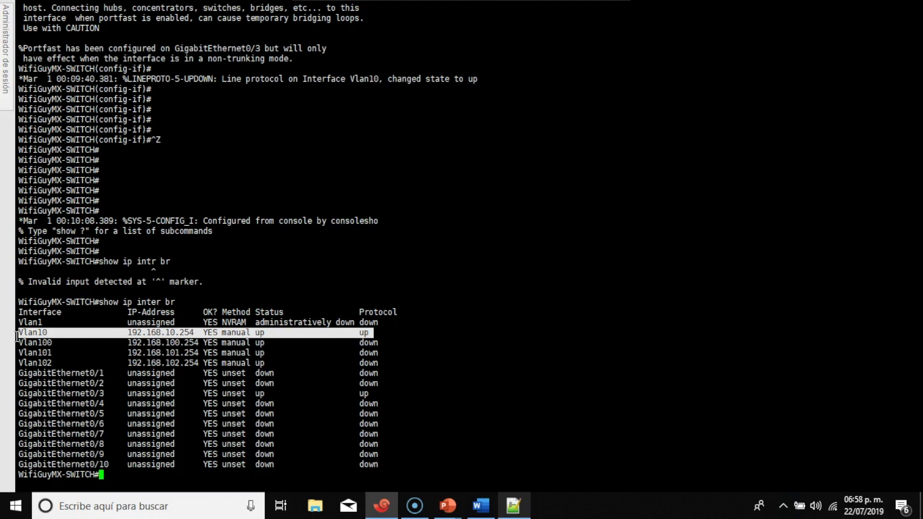
drag(18, 342, 405, 359)
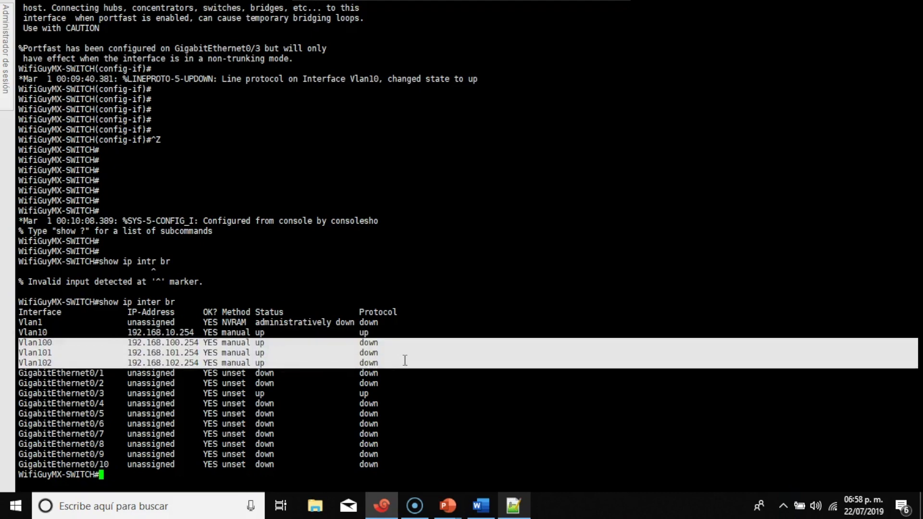
right_click(481, 270)
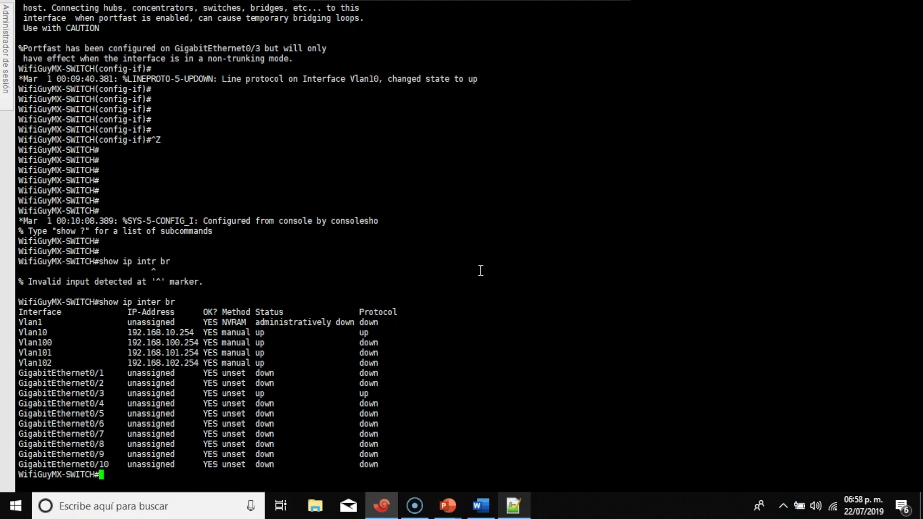
Save the switch running configuration with wr
text(wr)
key(Return)
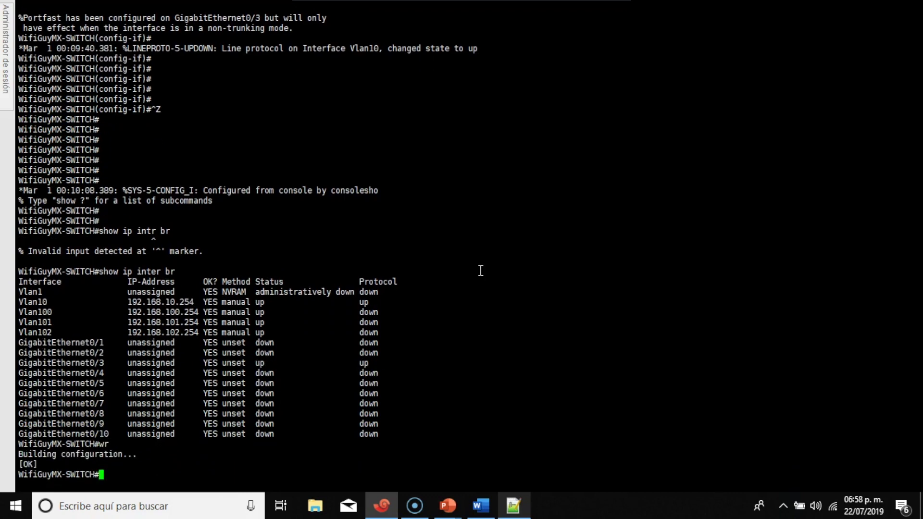
key(Return)
key(Return)
key(Return)
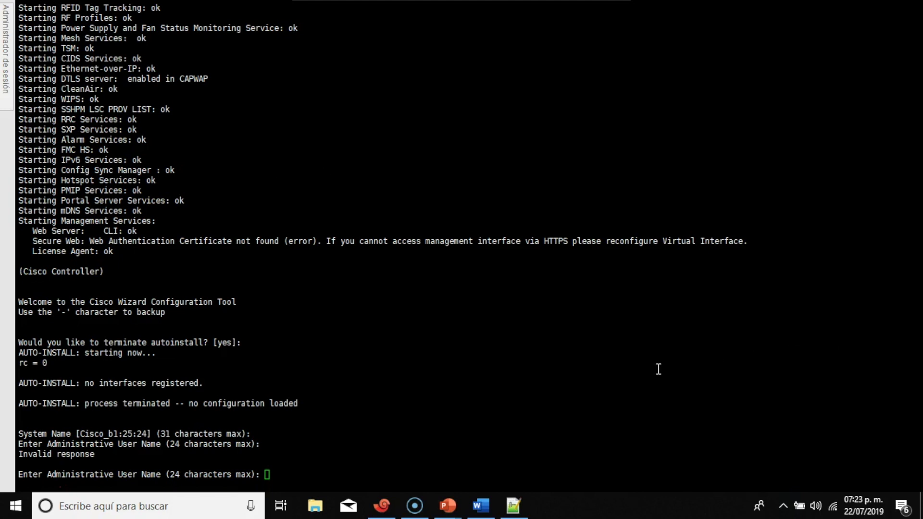
Open the Windows taskbar search while the controller wizard asks for the admin user name
click(210, 505)
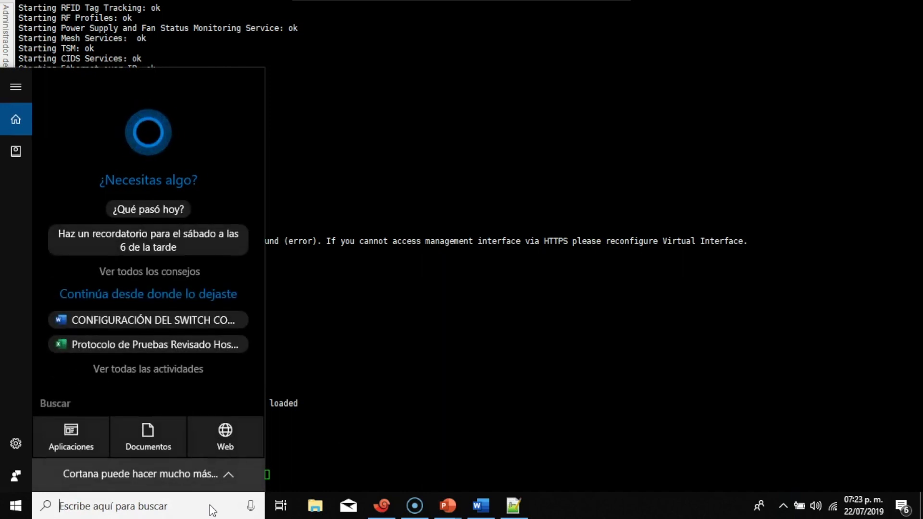
Open Control Panel's Network and Sharing Center and show the network adapters list
text(panel)
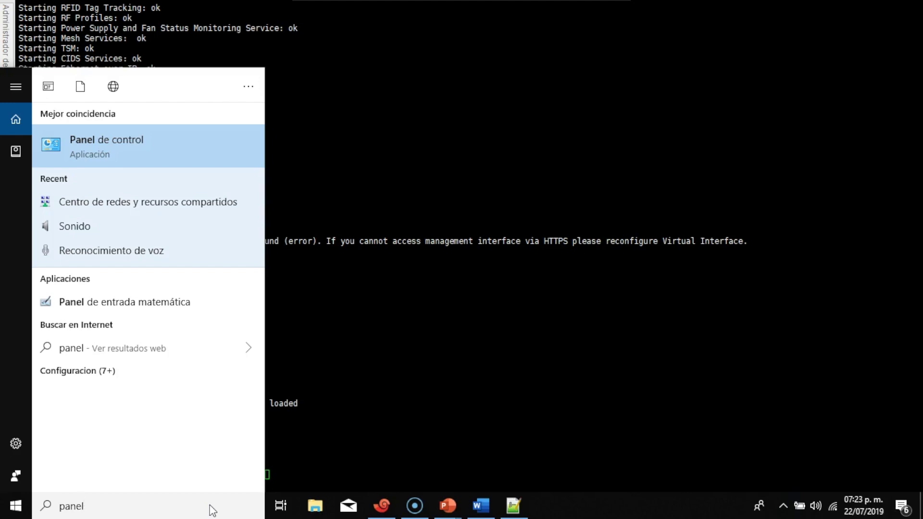
key(Return)
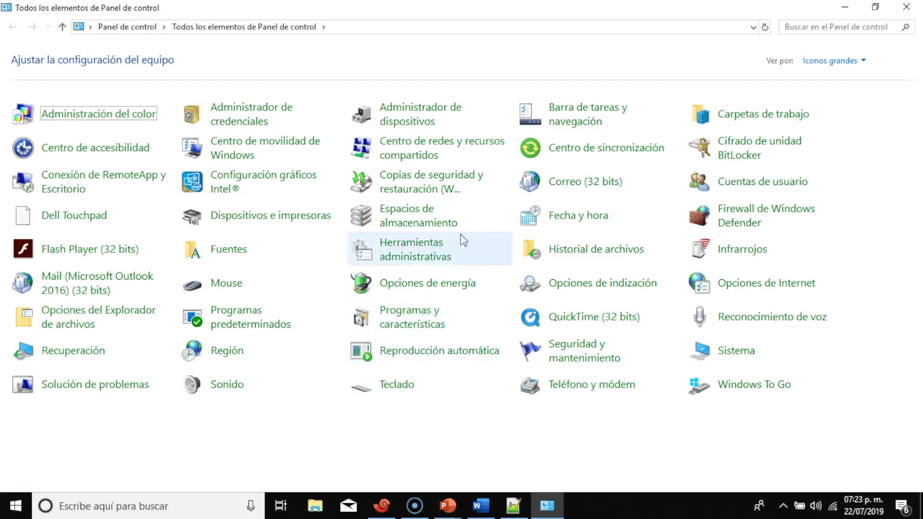
click(422, 156)
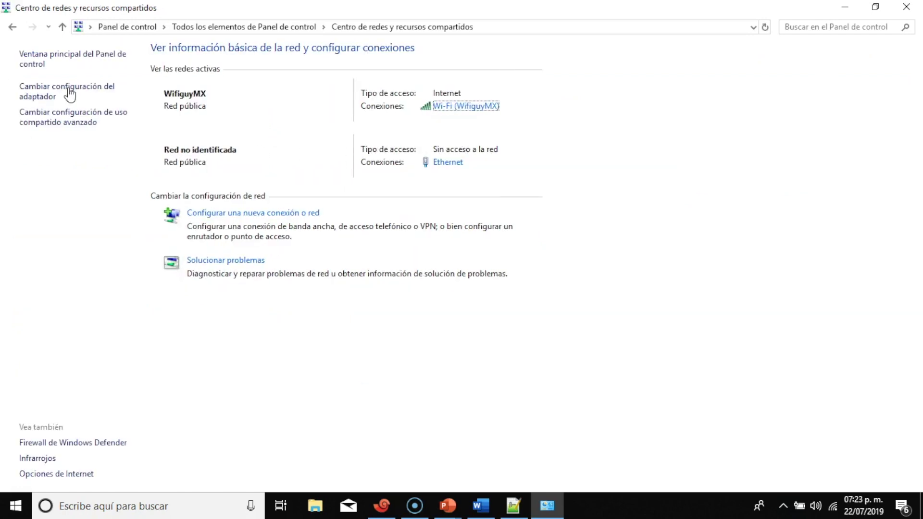
click(44, 91)
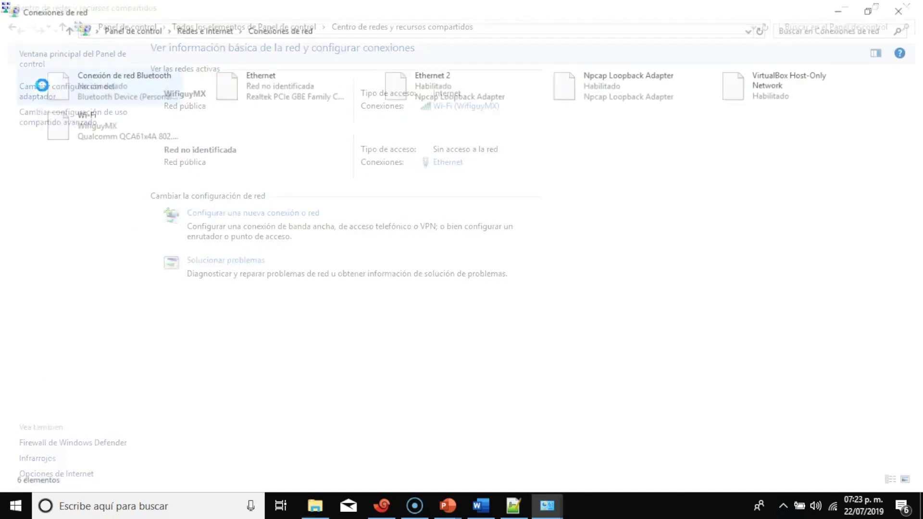
Open the Ethernet adapter's Properties dialog
click(285, 95)
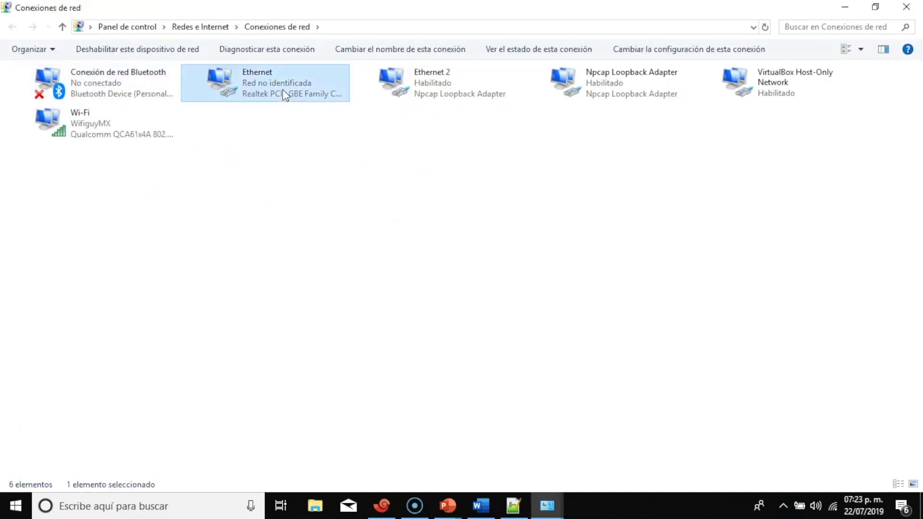
right_click(284, 94)
click(342, 222)
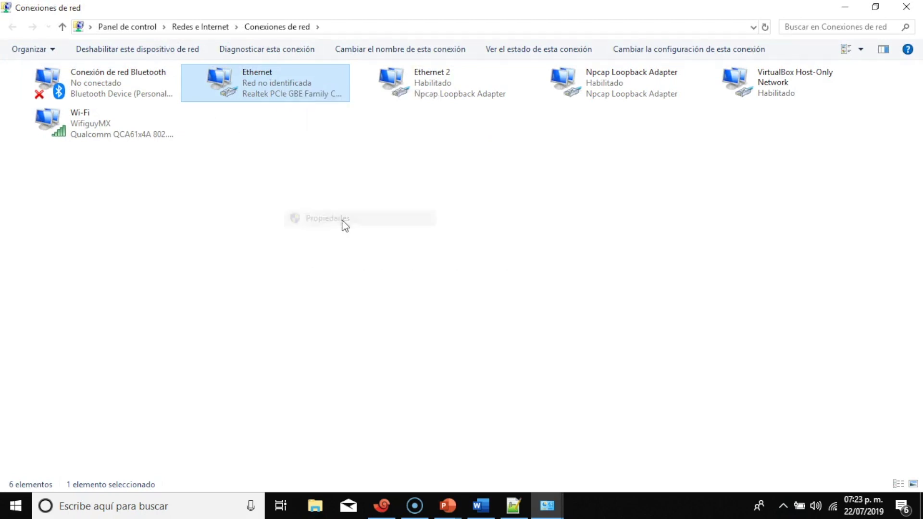
click(240, 239)
click(239, 239)
click(240, 239)
drag(243, 211, 246, 188)
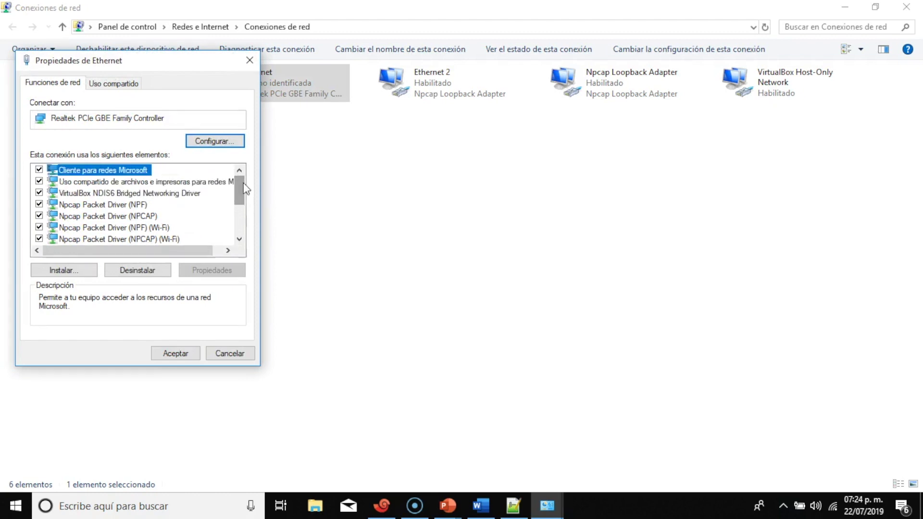
Open the Internet Protocol version 4 (TCP/IPv4) properties of the Ethernet adapter
click(240, 238)
click(241, 238)
click(240, 239)
click(180, 228)
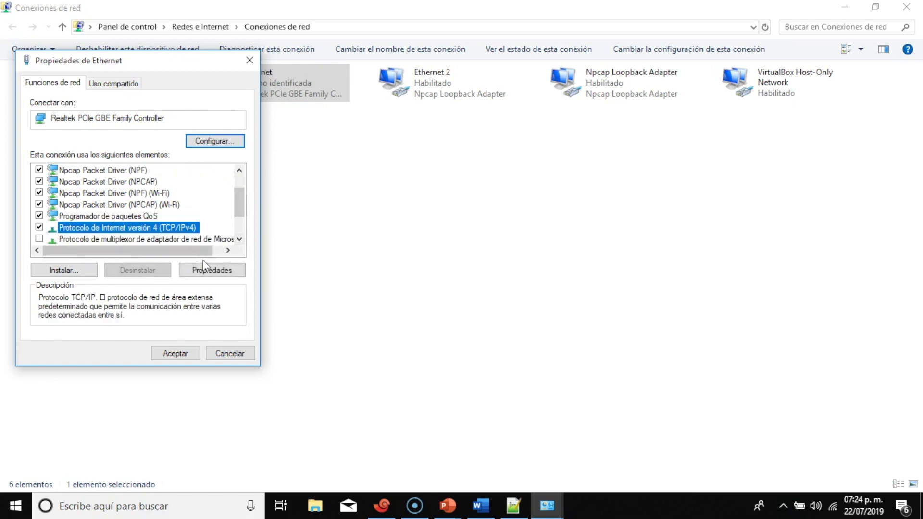
click(207, 269)
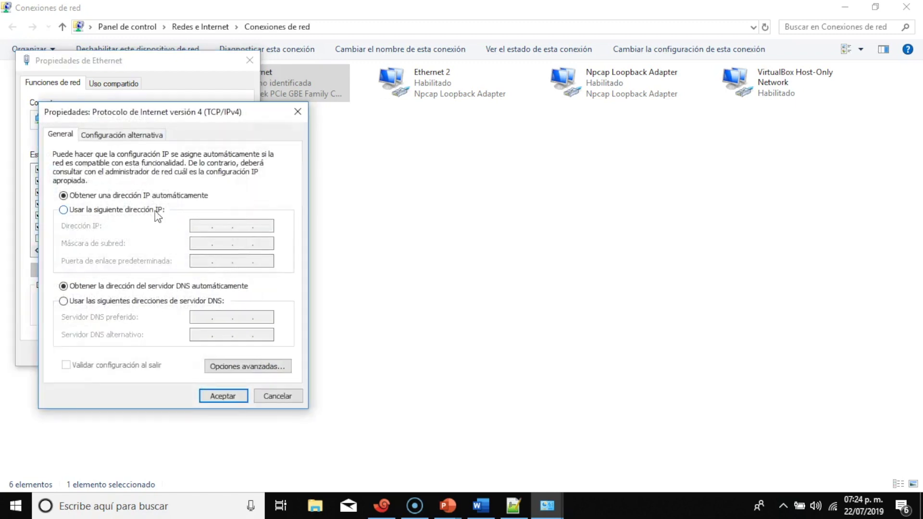
Set static IP 192.168.1.100, mask 255.255.255.0, gateway 192.168.1.1, and apply
click(156, 210)
click(201, 225)
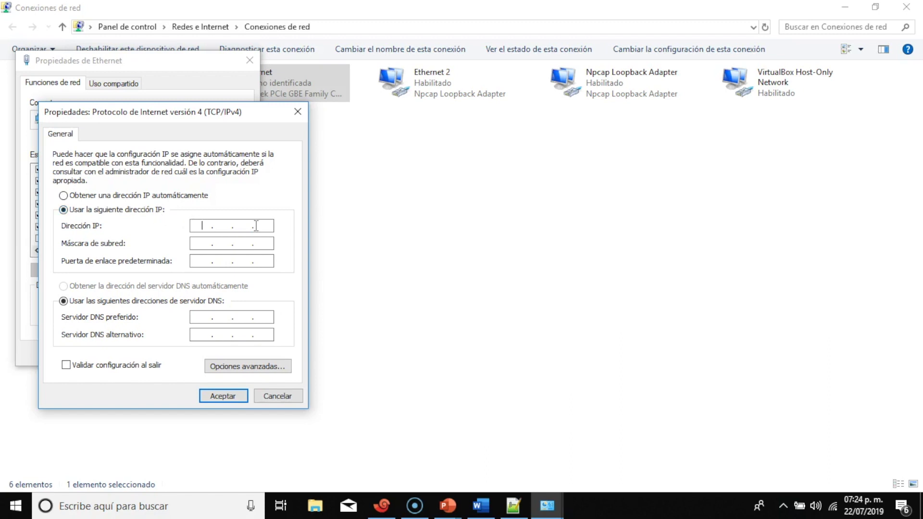
text(192 .)
text(168 . 1 . 100)
click(270, 244)
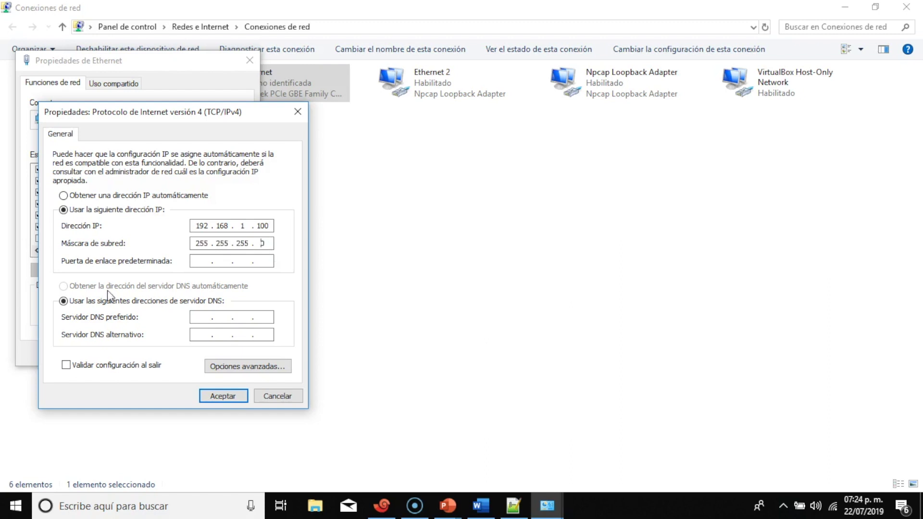
click(198, 263)
text(192 . 168 . 1 . 1)
click(219, 395)
click(178, 352)
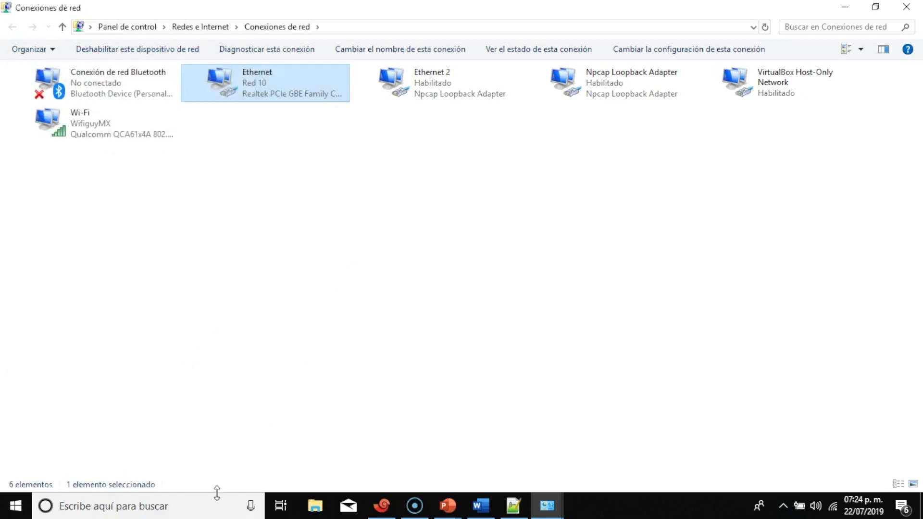
click(203, 516)
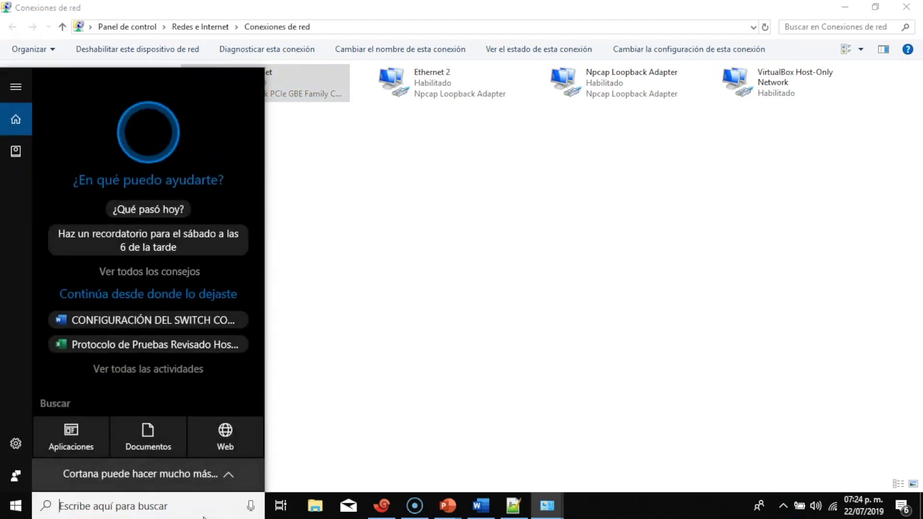
text(cmd)
key(Return)
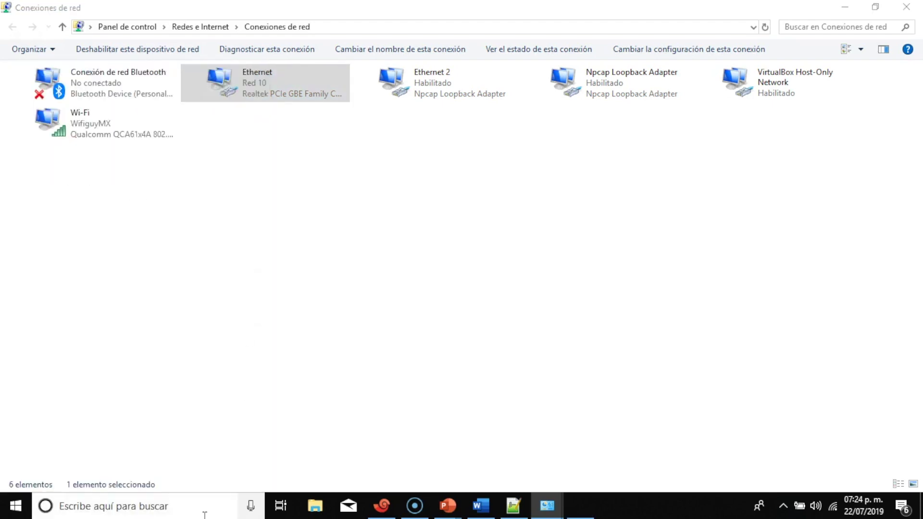
text(pin)
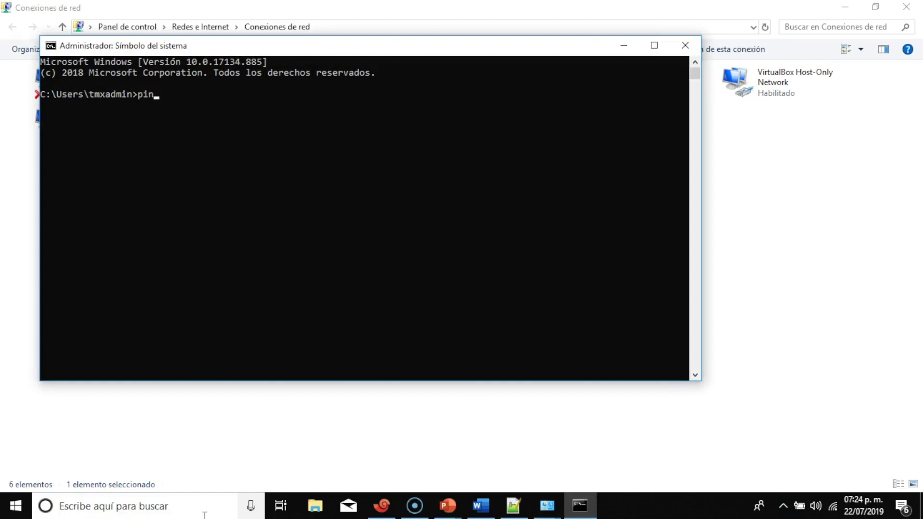
text(g 192.168.1.1.)
key(BackSpace)
key(Return)
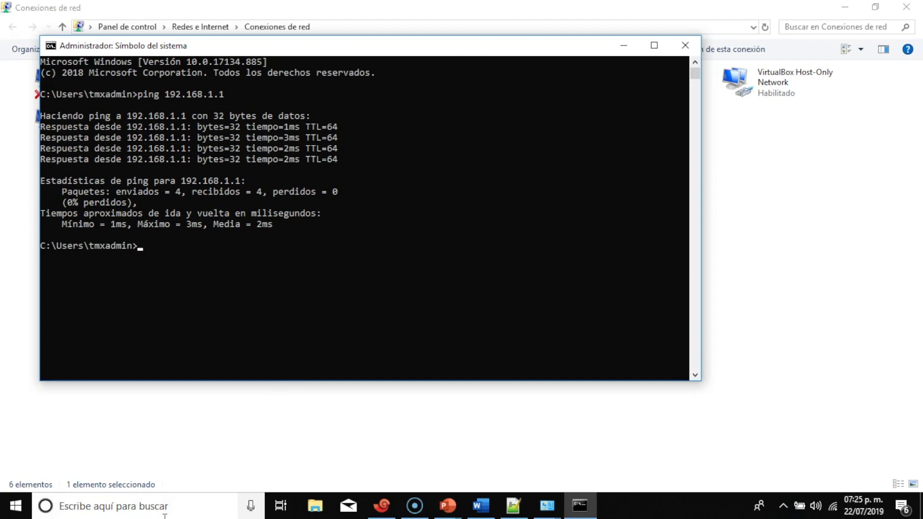
click(685, 45)
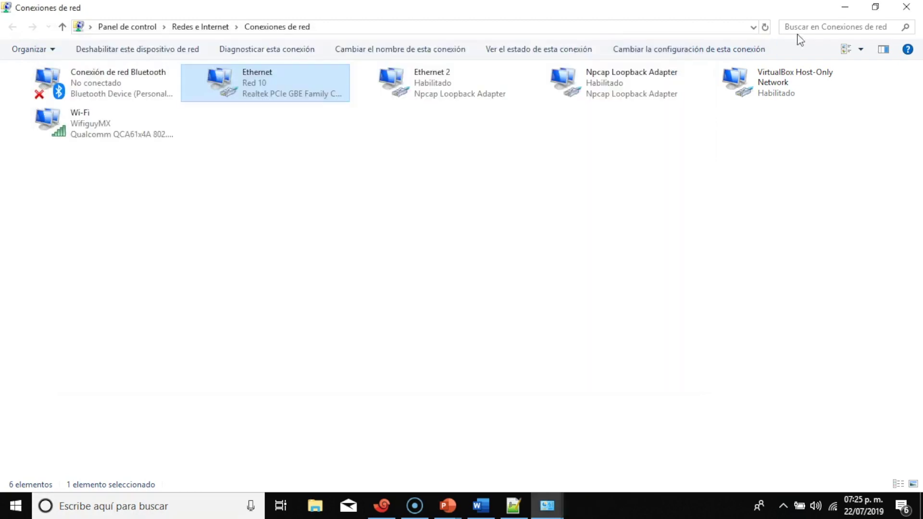
Launch Google Chrome and browse to 192.168.1.1
click(906, 7)
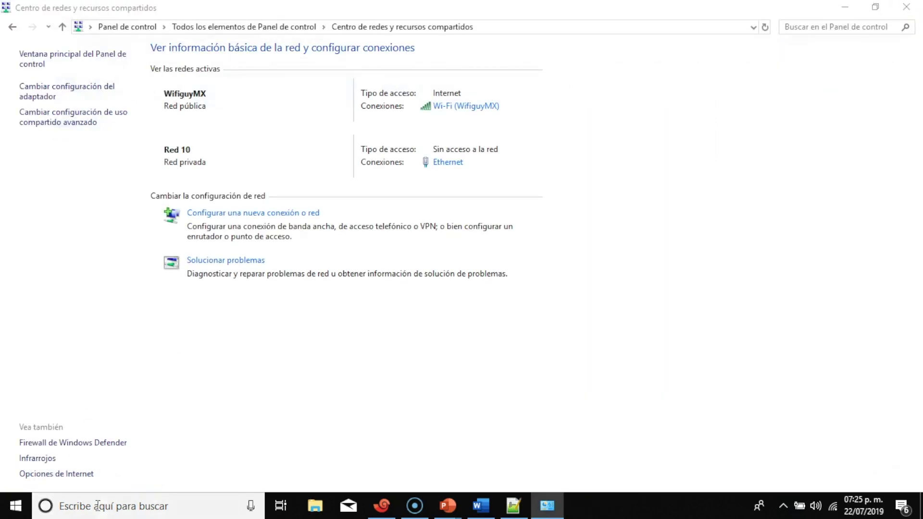
click(100, 508)
text(goo)
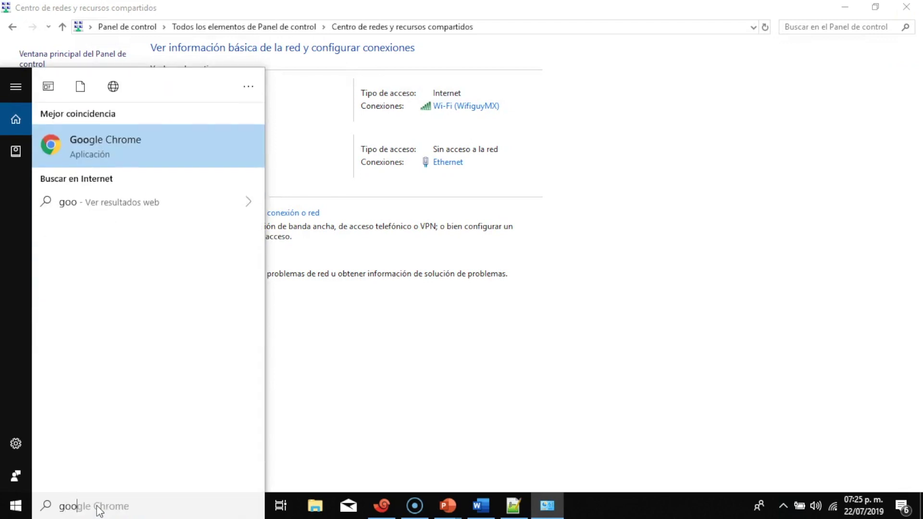
key(Return)
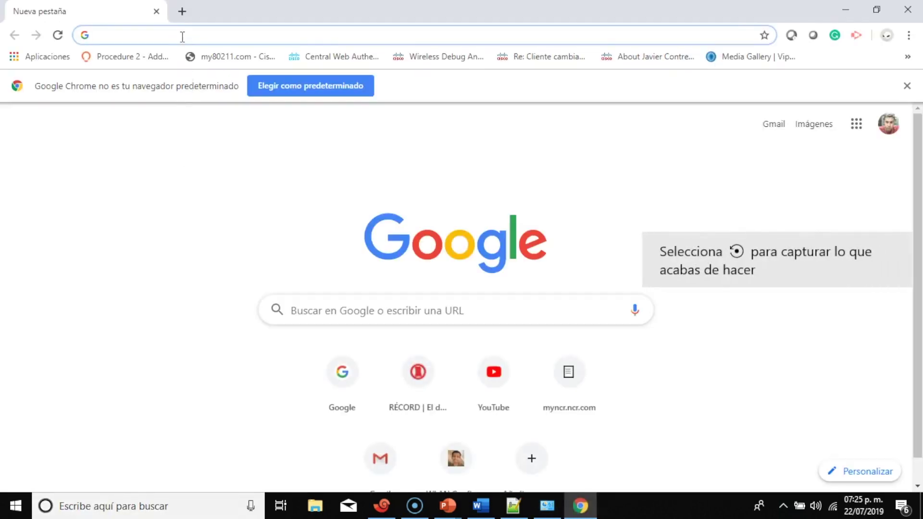
text(192)
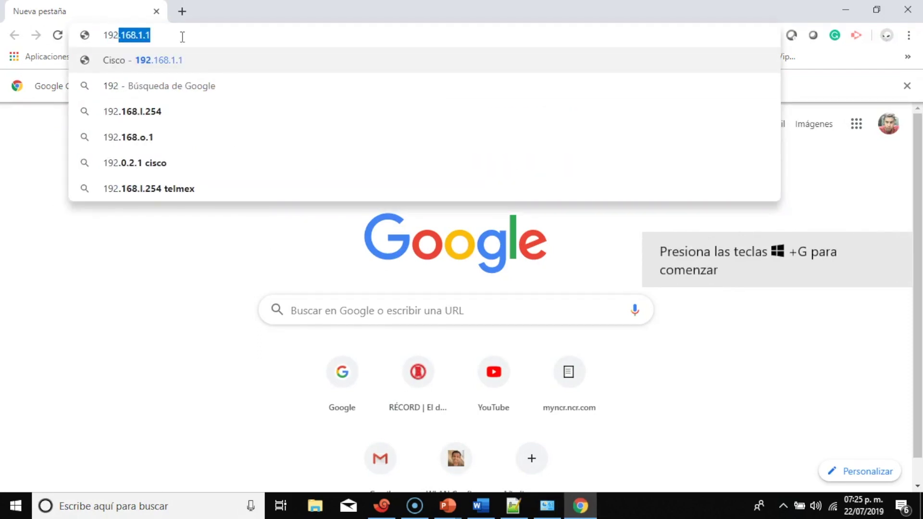
text(.1)
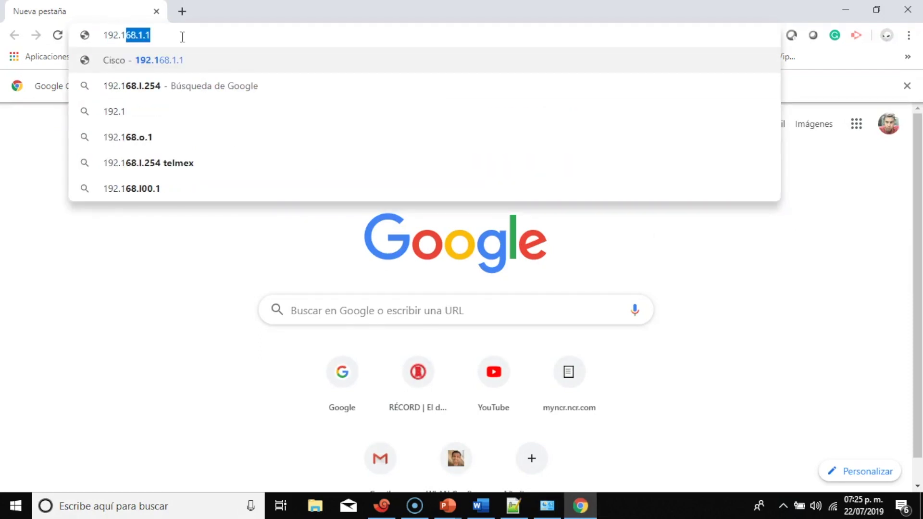
key(Right)
key(Return)
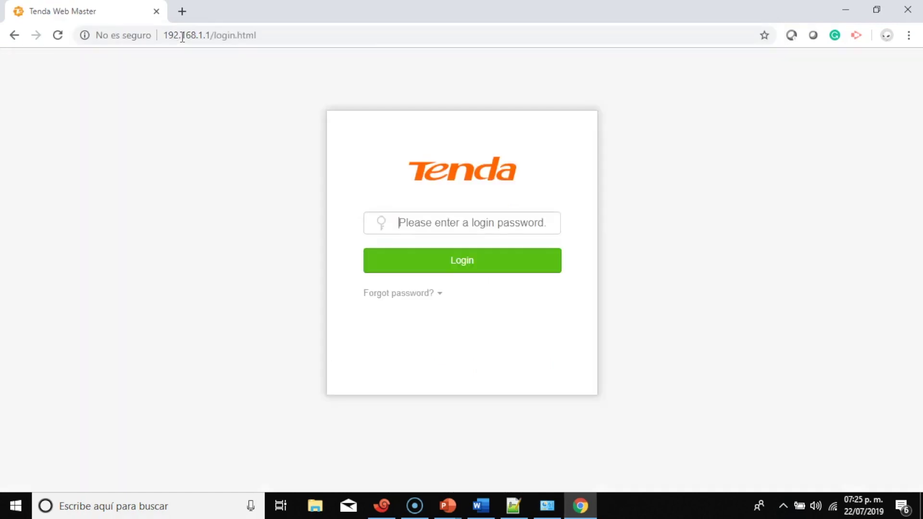
Disconnect from the WifiguyMX Wi-Fi network and reload 192.168.1.1
click(834, 506)
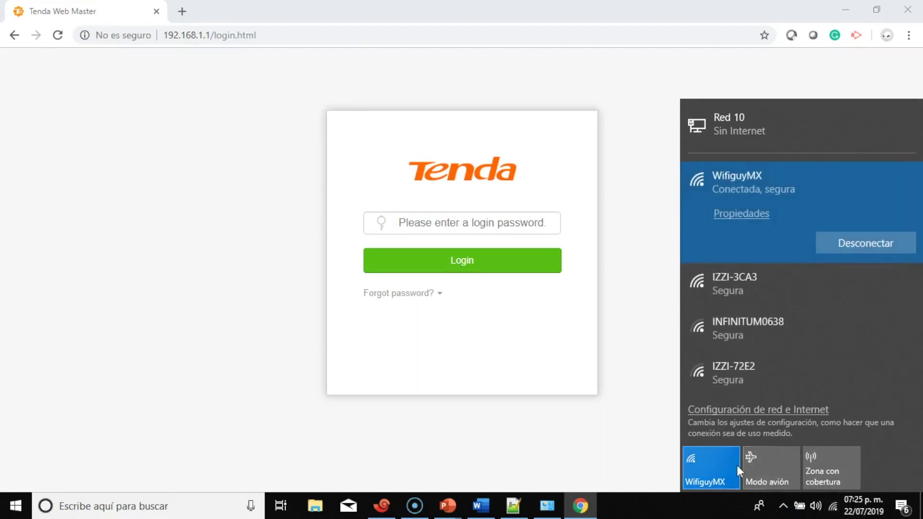
click(851, 249)
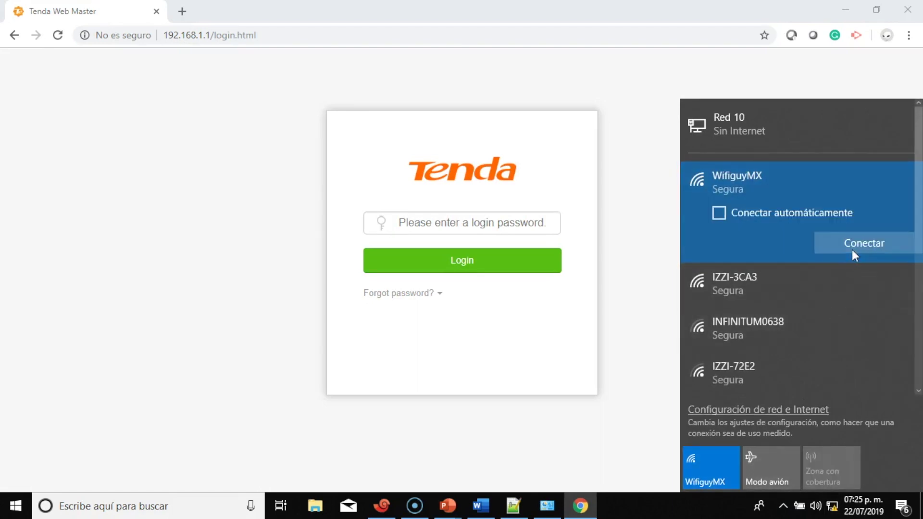
click(643, 184)
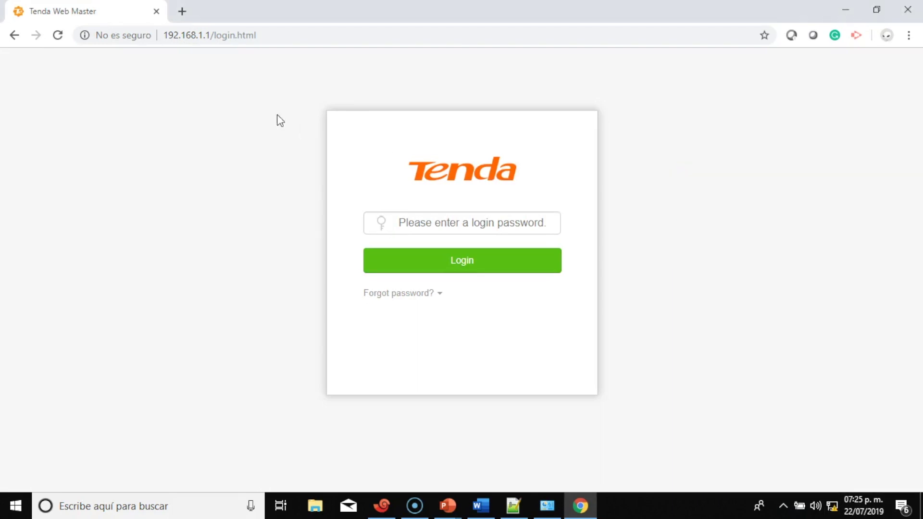
click(58, 35)
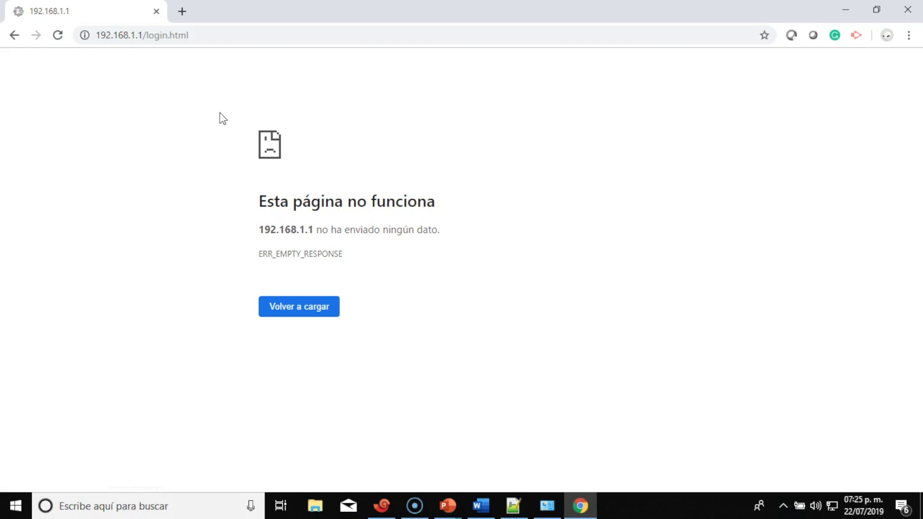
Trim the address to the bare 192.168.1.1/ and load it
click(222, 35)
double_click(222, 35)
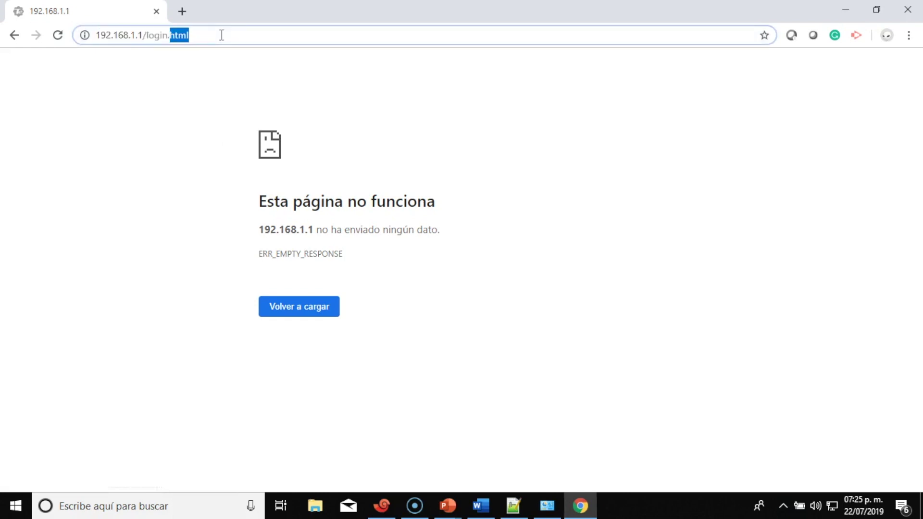
key(BackSpace)
key(BackSpace)
key(BackSpace)
key(BackSpace)
key(BackSpace)
key(BackSpace)
key(BackSpace)
key(Return)
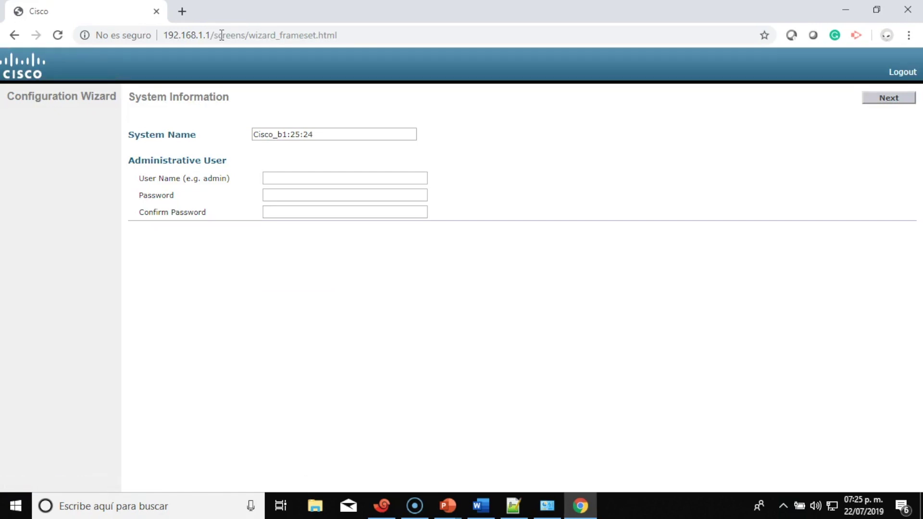
Replace the default System Name with WLC WIFIGUY
drag(322, 135, 214, 149)
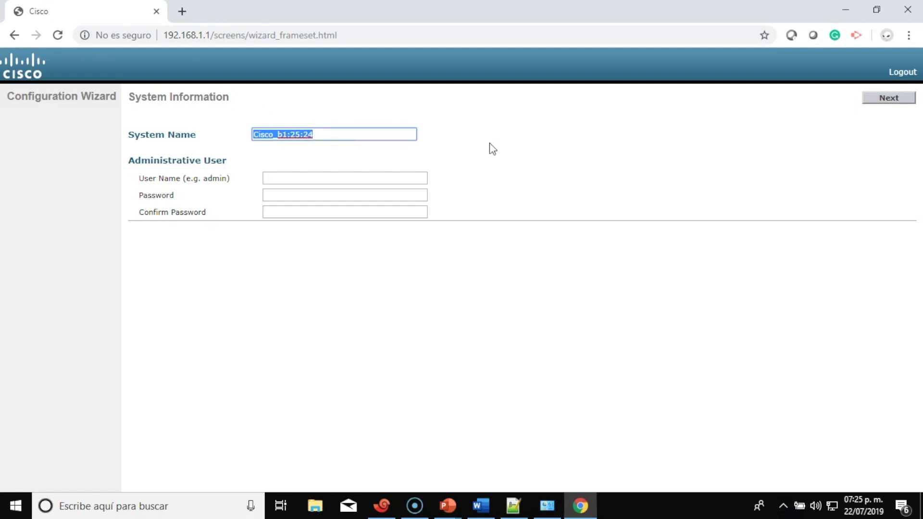
text(WLC)
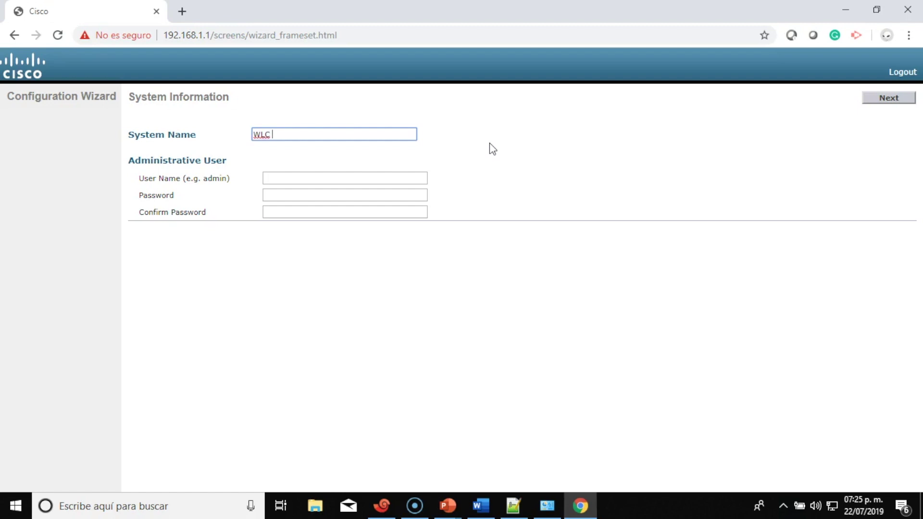
text(WIFIGUY)
Enter Admin as the administrator user name
click(266, 183)
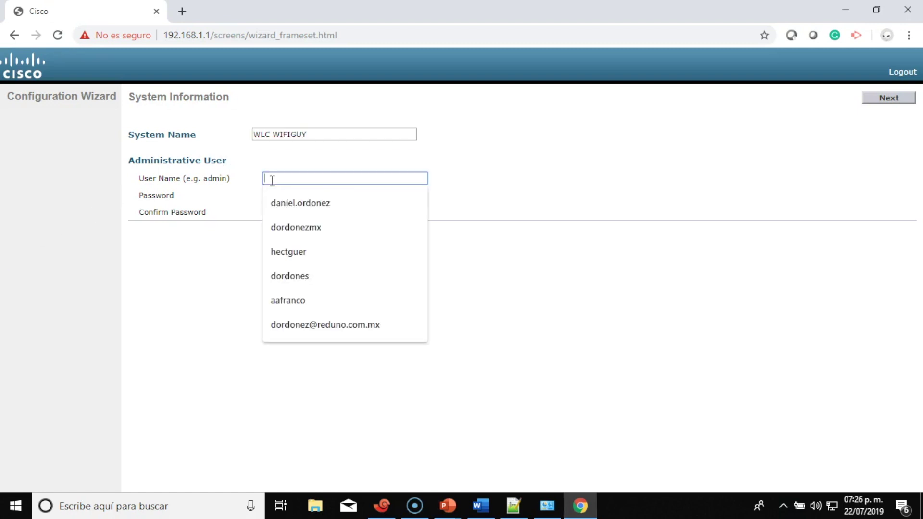
click(476, 151)
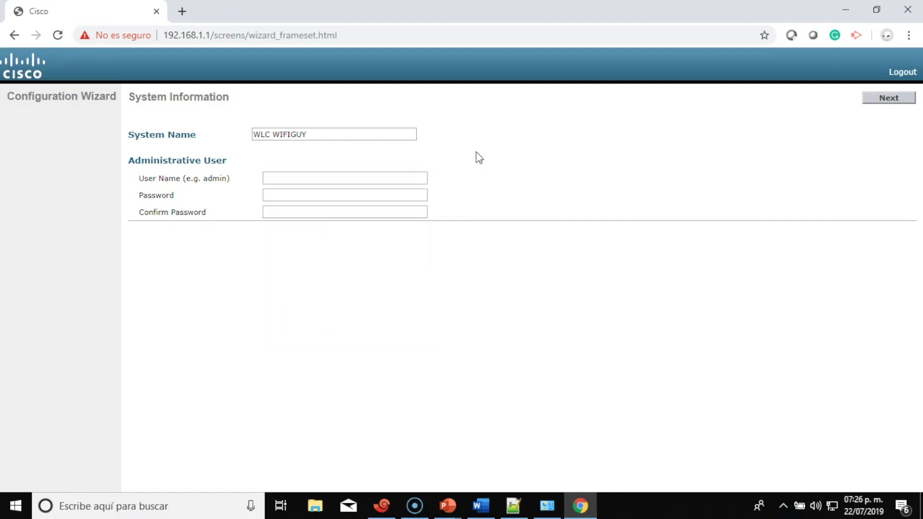
click(413, 180)
click(521, 148)
click(418, 179)
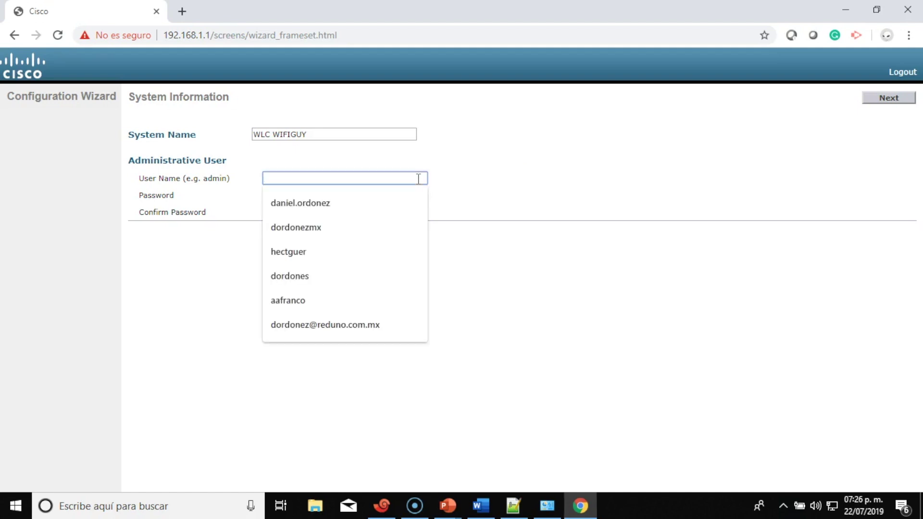
text(Admin)
key(Tab)
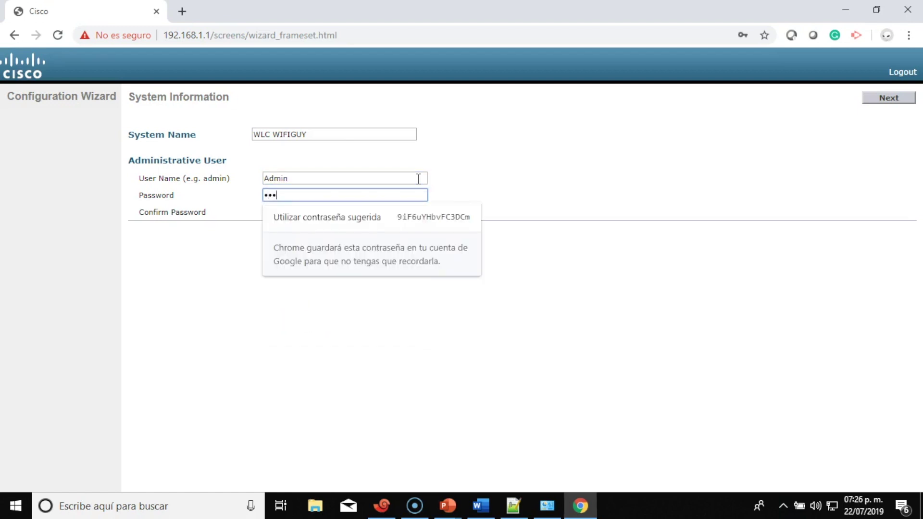
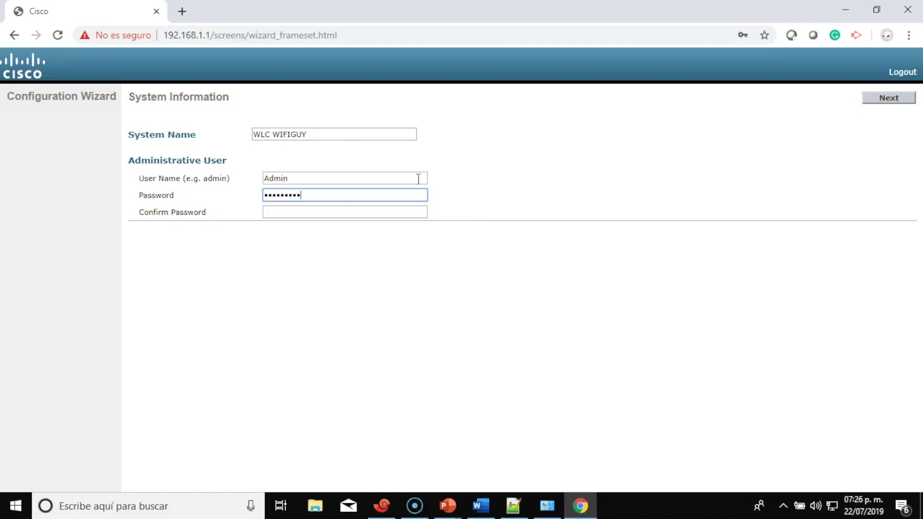
Enter the admin password and its confirmation, then submit the System Information page
click(382, 213)
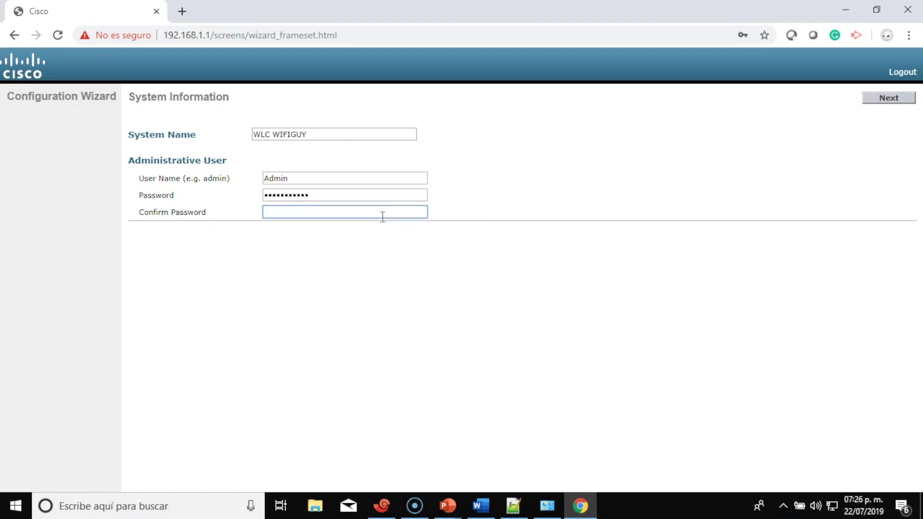
text(•••••••••••)
click(901, 105)
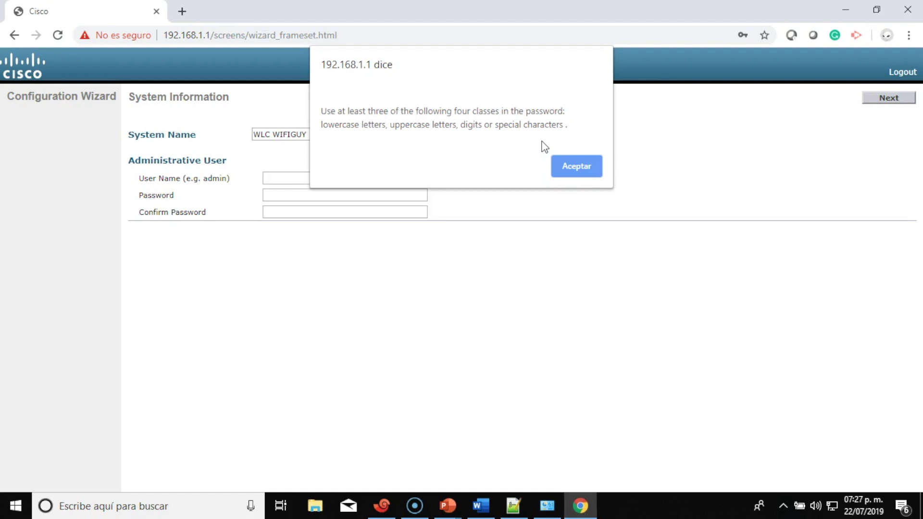
Dismiss the password warning, re-enter user Admin with a new confirmed password, and continue
click(589, 172)
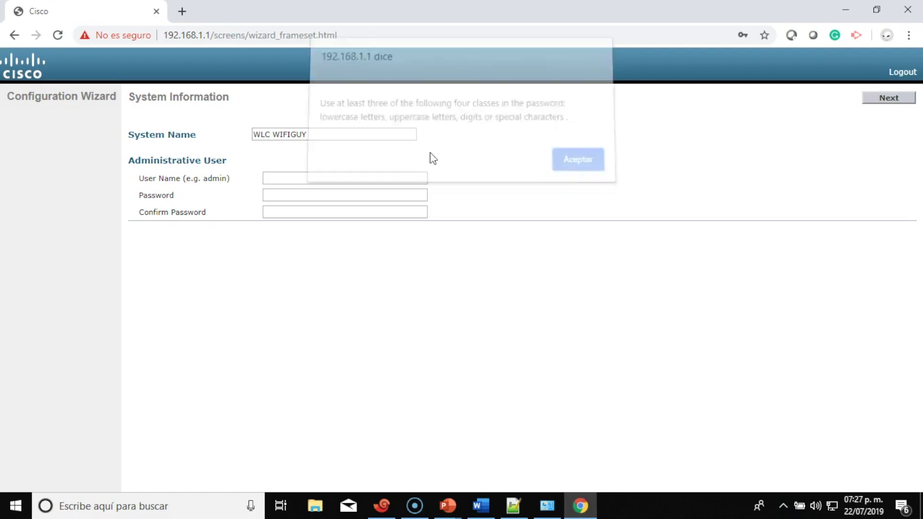
click(324, 176)
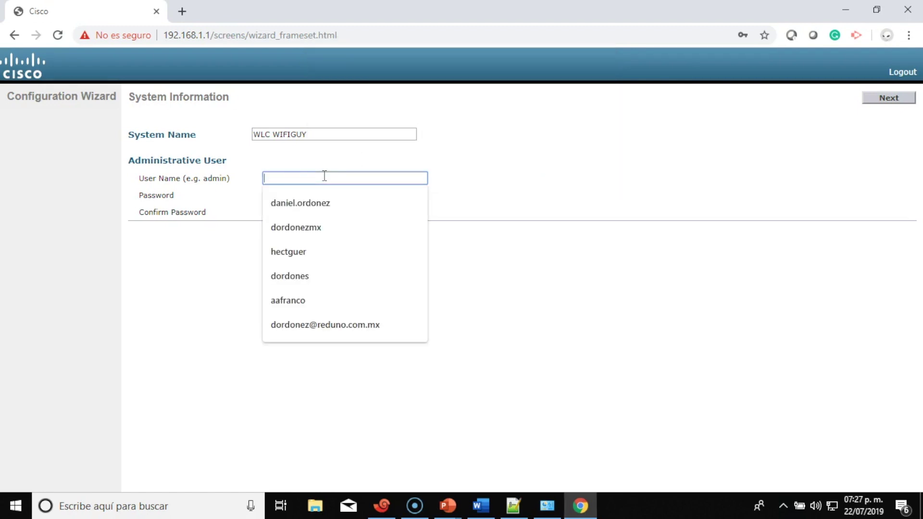
text(Admin)
key(Tab)
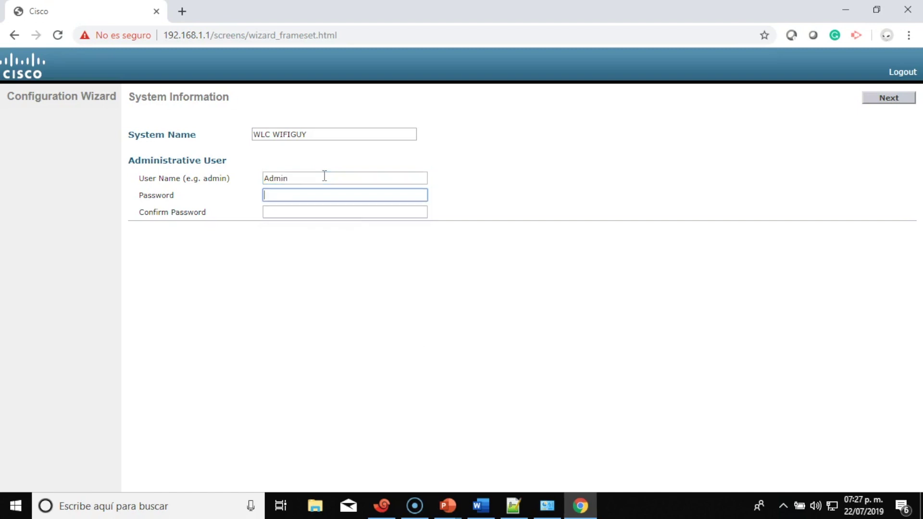
text(****)
key(BackSpace)
key(BackSpace)
key(BackSpace)
key(BackSpace)
text(*******)
click(312, 213)
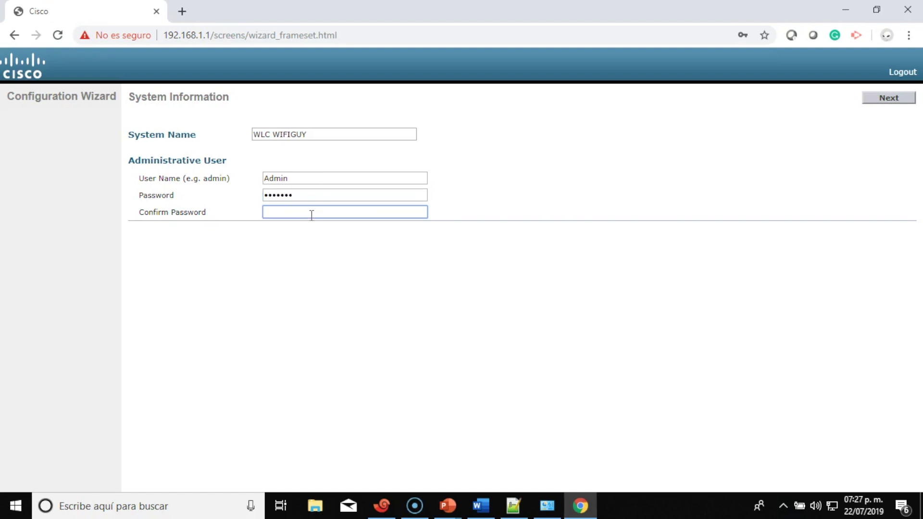
text(*******)
click(900, 98)
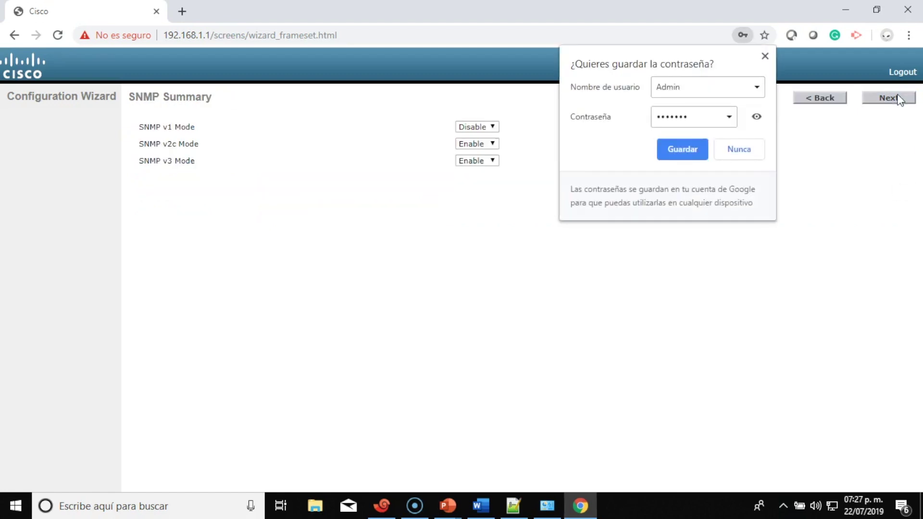
Save the login in Chrome and accept SNMP defaults, acknowledging the community-string warning
click(682, 150)
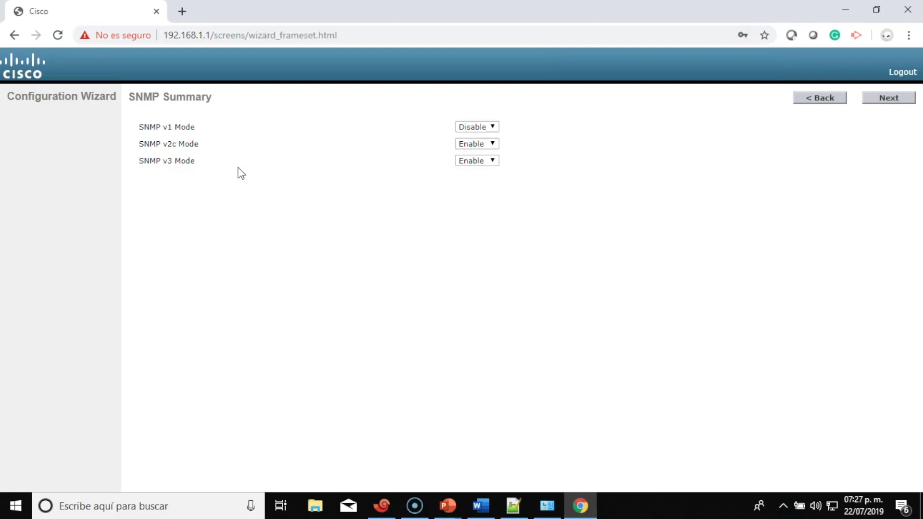
click(887, 98)
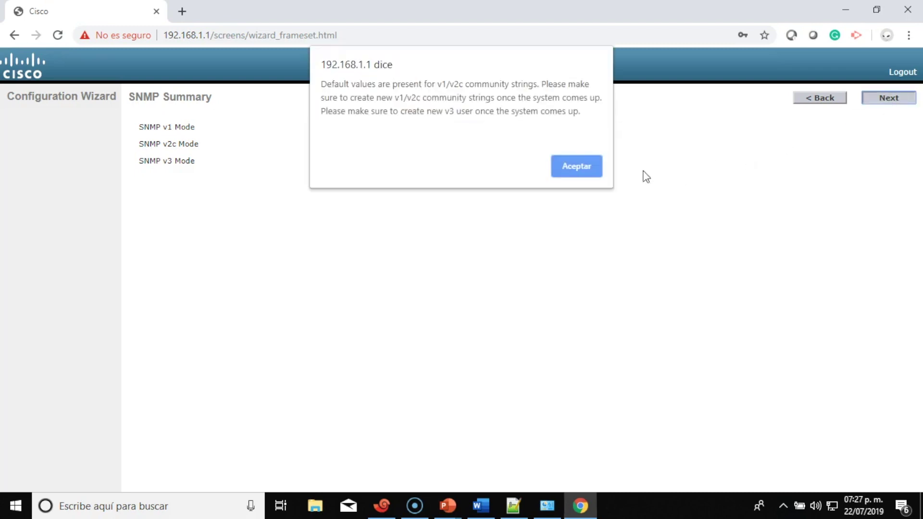
click(593, 169)
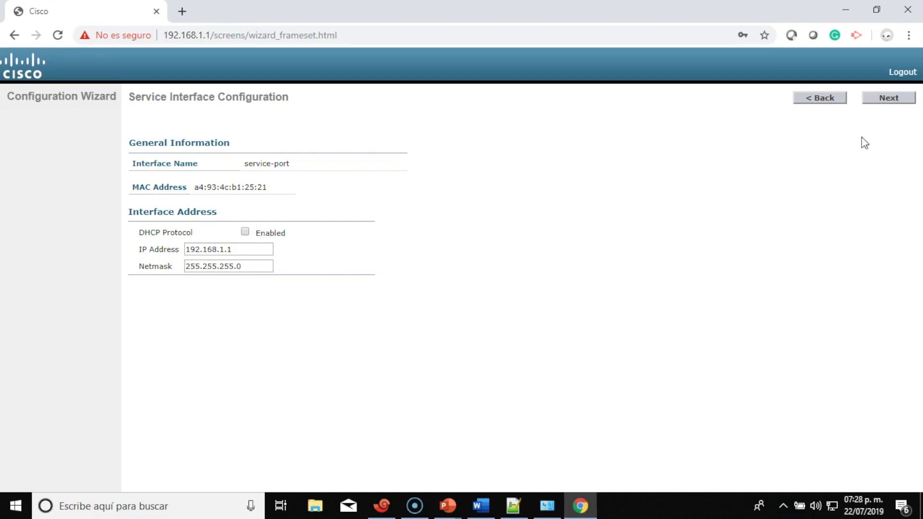
Accept the default service-port settings and leave LAG Disabled
click(894, 97)
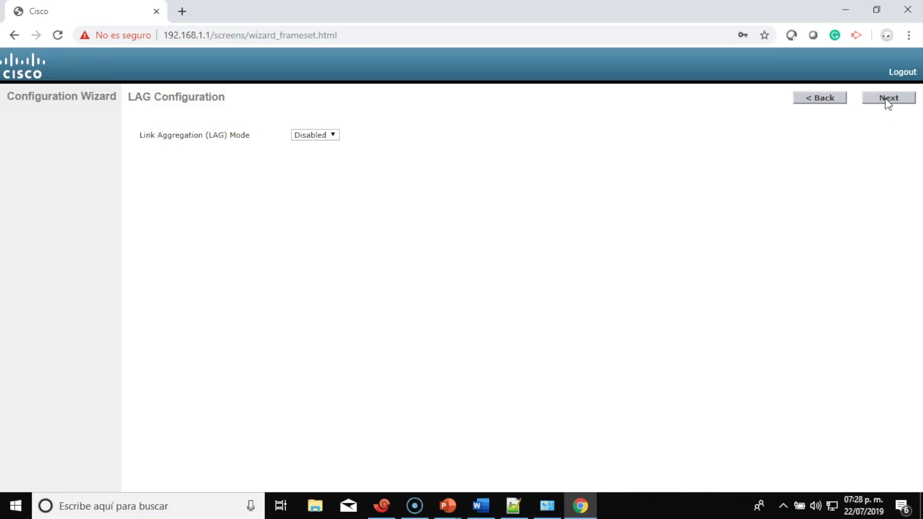
click(888, 99)
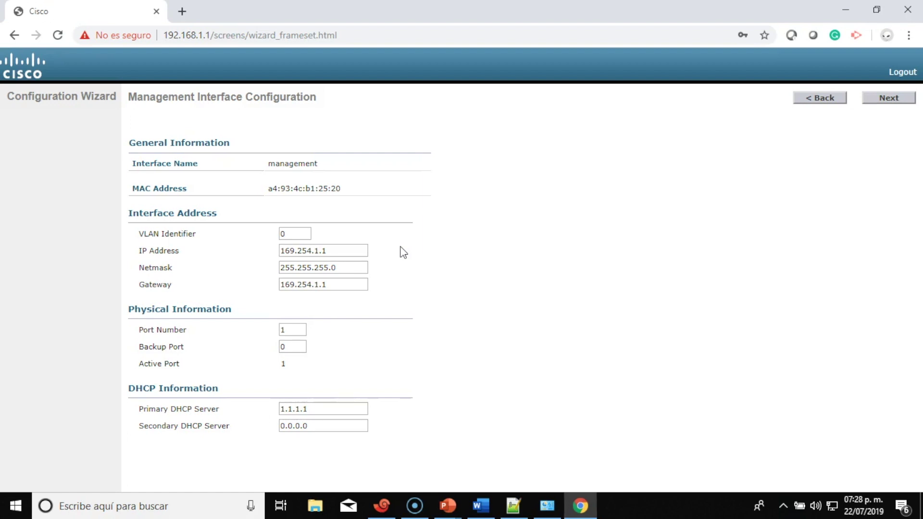
Set the management VLAN Identifier to 10 and IP address to 192.168.10.253
click(297, 236)
key(BackSpace)
text(10)
click(345, 254)
drag(353, 251, 276, 258)
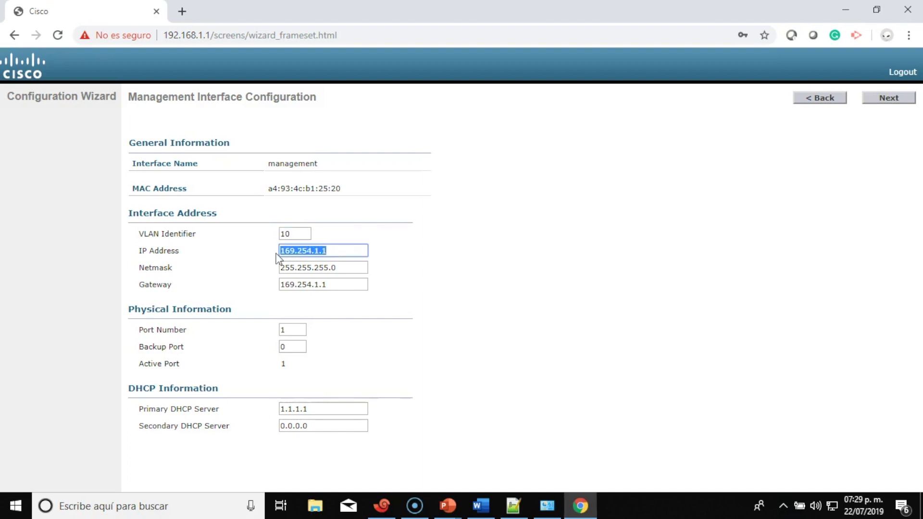
text(10)
key(BackSpace)
key(BackSpace)
text(192.168.10.253)
Set the management gateway to 192.168.10.254 and continue to Miscellaneous Configuration
click(337, 290)
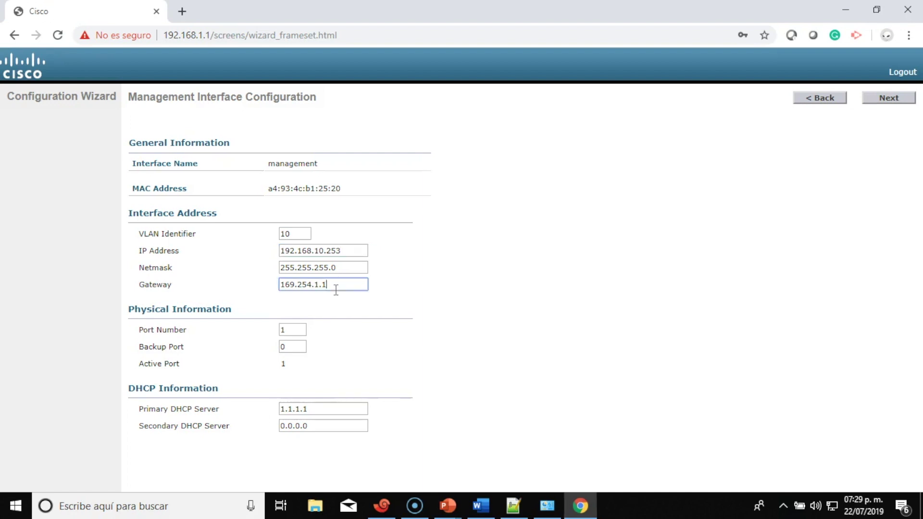
key(BackSpace)
key(BackSpace)
key(BackSpace)
key(BackSpace)
key(BackSpace)
key(BackSpace)
key(BackSpace)
key(BackSpace)
key(BackSpace)
key(BackSpace)
key(BackSpace)
text(192)
text(.168.1)
text(0.10)
text(2)
click(336, 285)
key(BackSpace)
key(BackSpace)
key(BackSpace)
text(54)
drag(129, 309, 422, 361)
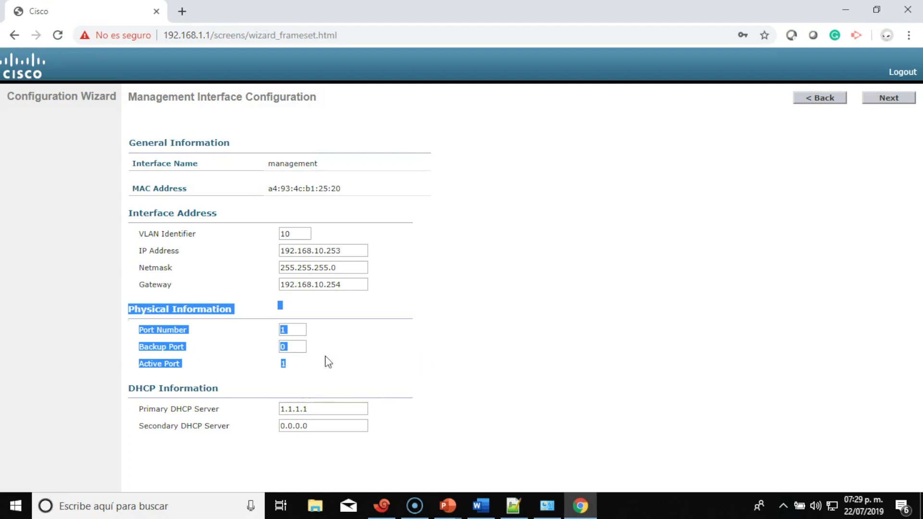
click(403, 344)
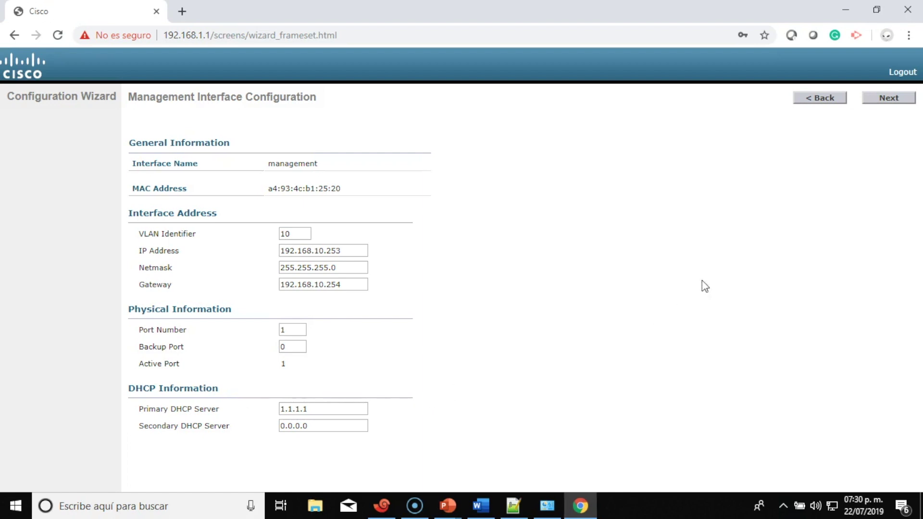
click(888, 99)
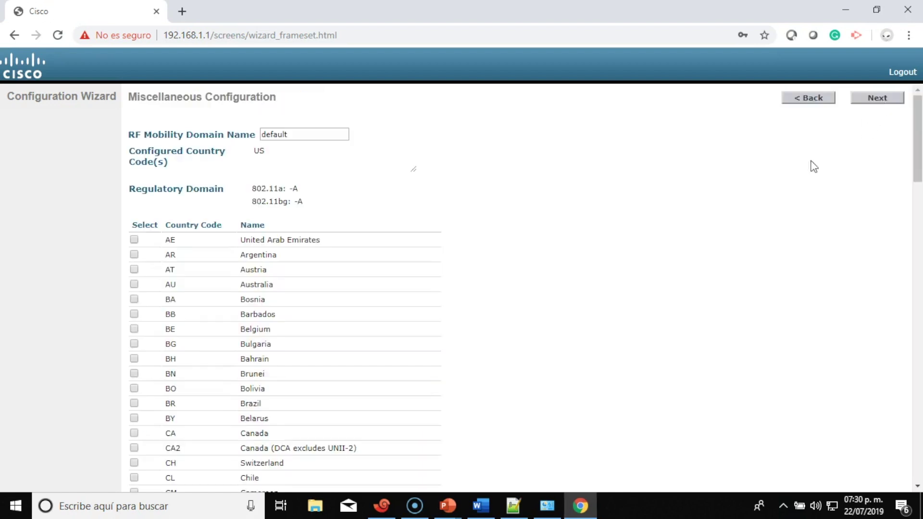
Rename the RF Mobility Domain to Wifiguy
drag(308, 134, 261, 135)
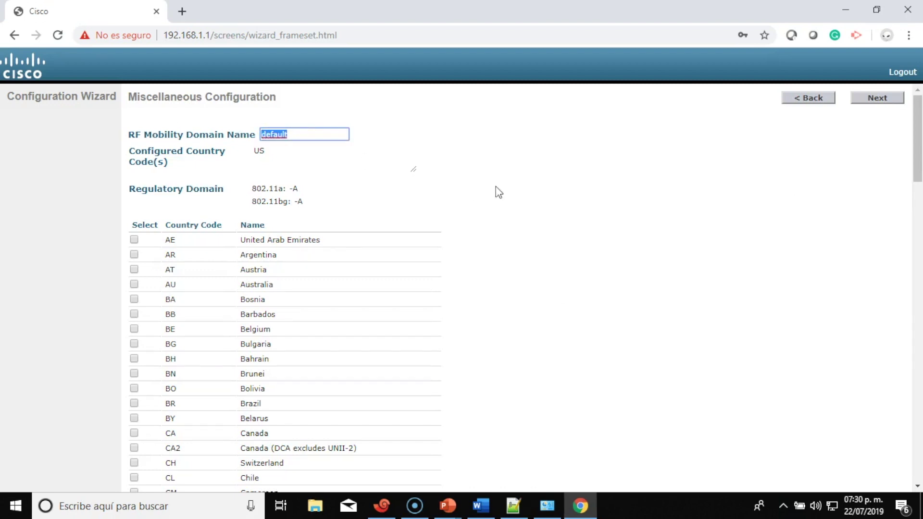
text(Wi)
text(figuy)
Tick MX (Mexico) in the country list and accept the multiple-country warning
scroll(498, 193, down, 3)
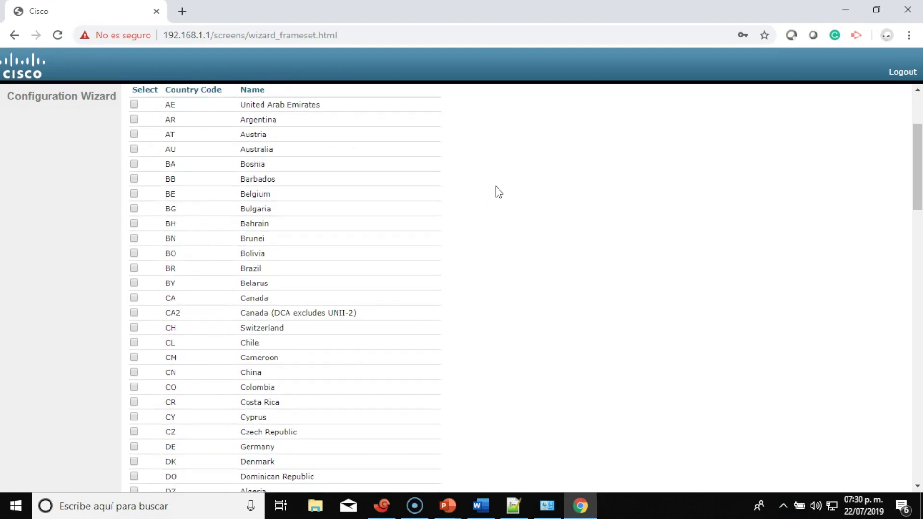
scroll(498, 192, down, 8)
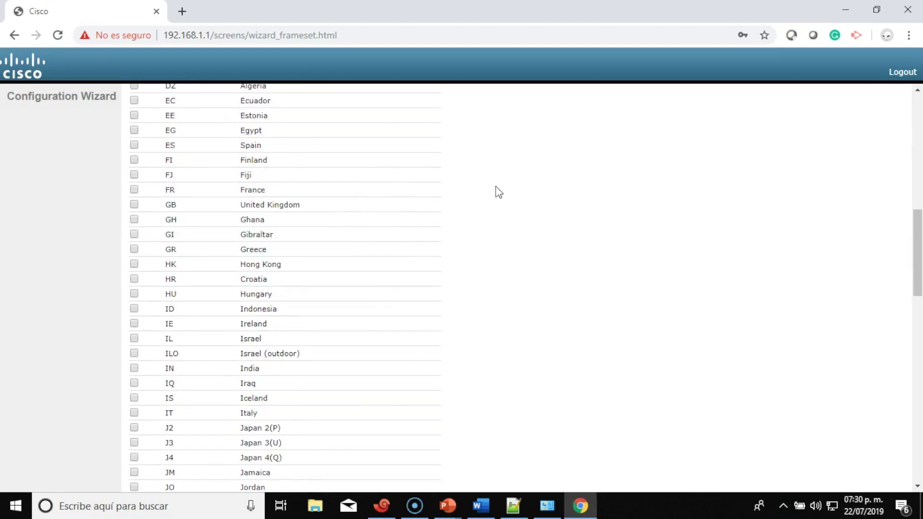
scroll(498, 193, down, 3)
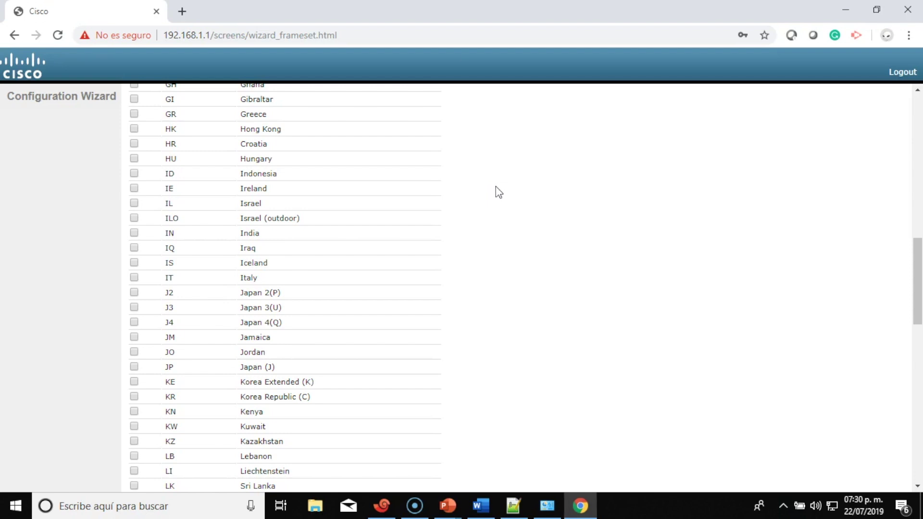
scroll(498, 192, down, 4)
scroll(498, 192, down, 1)
scroll(498, 192, up, 1)
scroll(498, 192, down, 4)
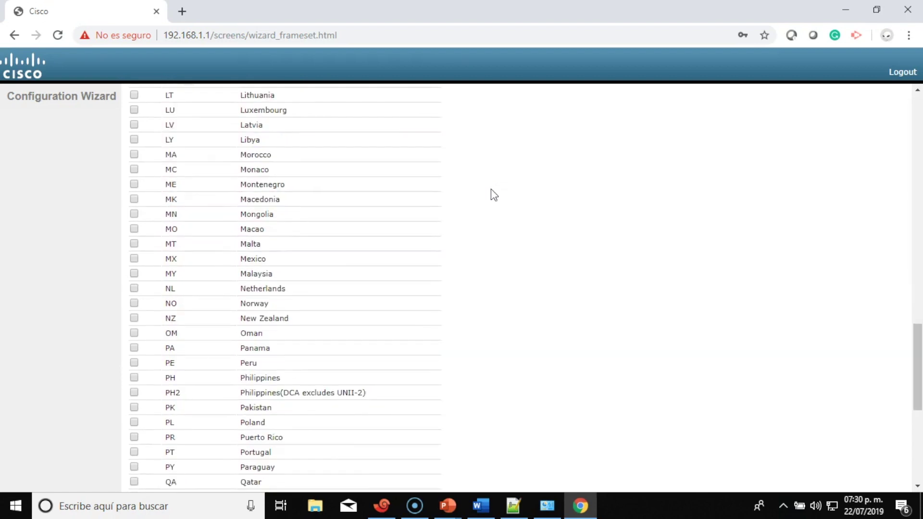
click(134, 258)
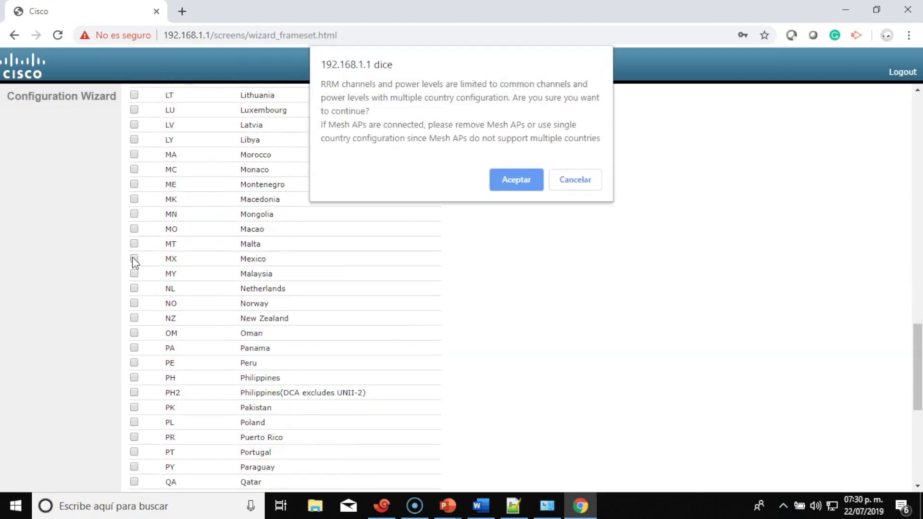
click(501, 187)
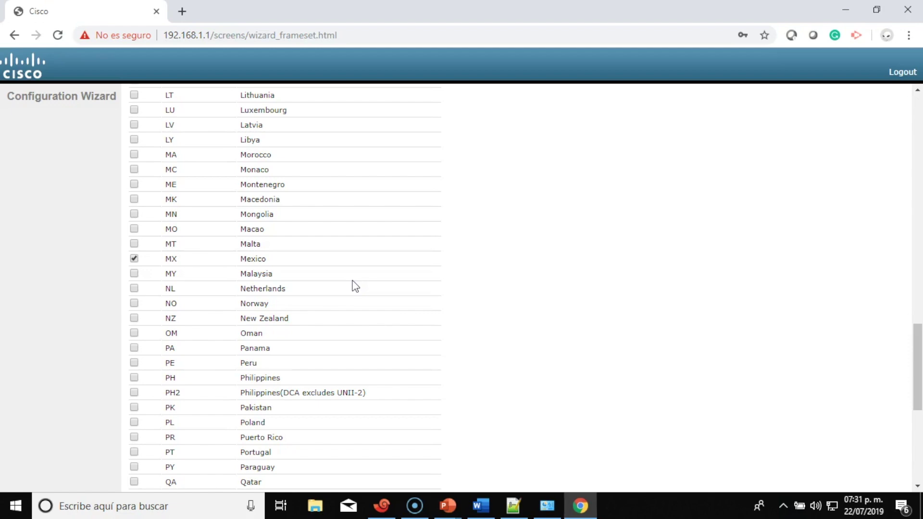
Untick the US (United States) country code and return to the top of the page
scroll(354, 285, up, 18)
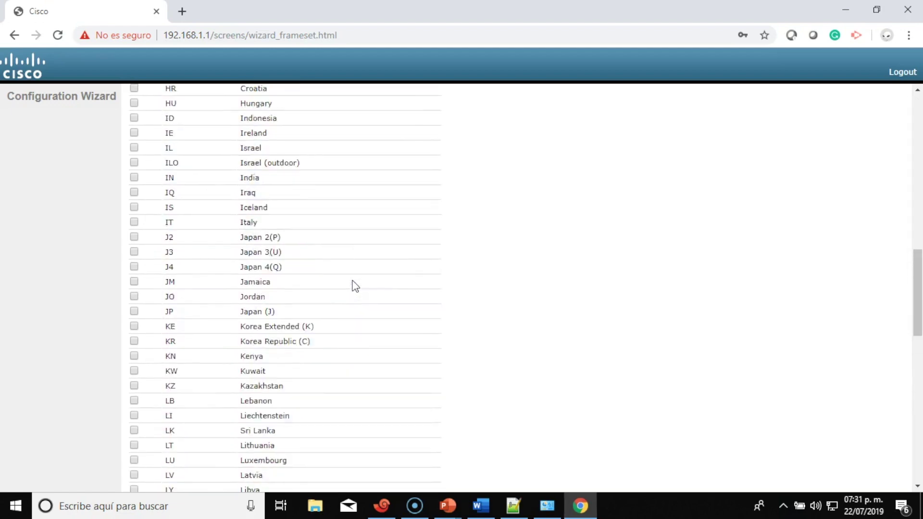
scroll(355, 285, up, 5)
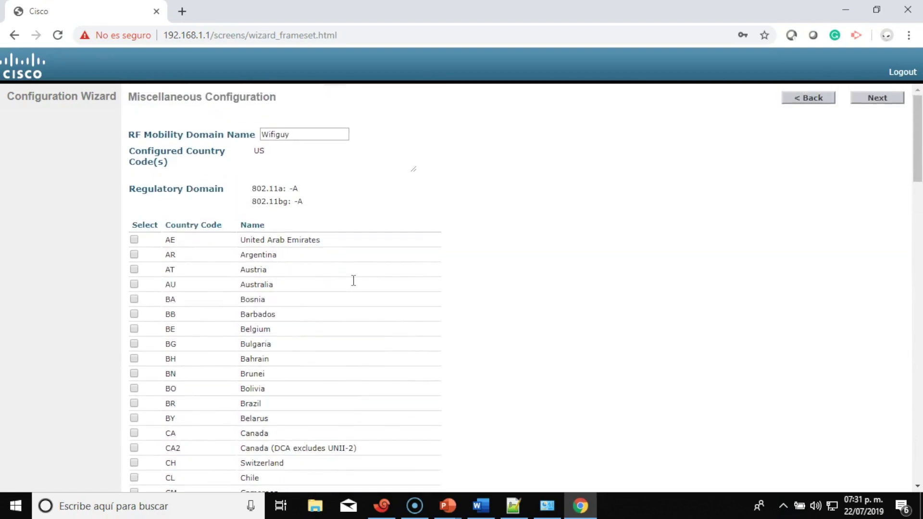
scroll(353, 280, down, 20)
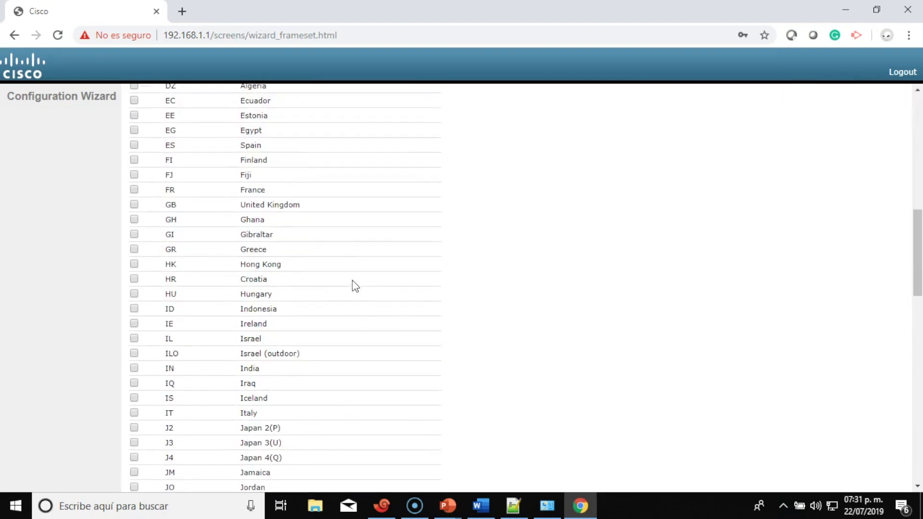
scroll(353, 280, down, 9)
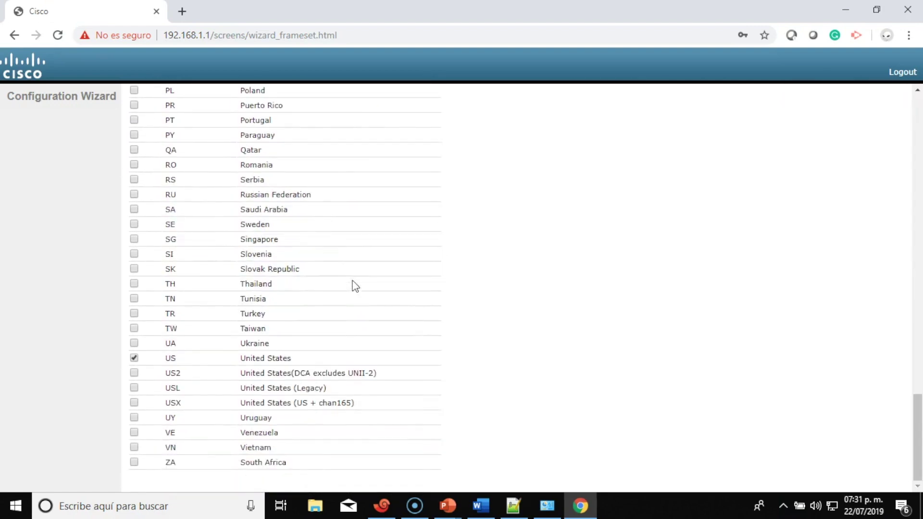
click(133, 357)
scroll(391, 295, up, 5)
scroll(390, 294, up, 20)
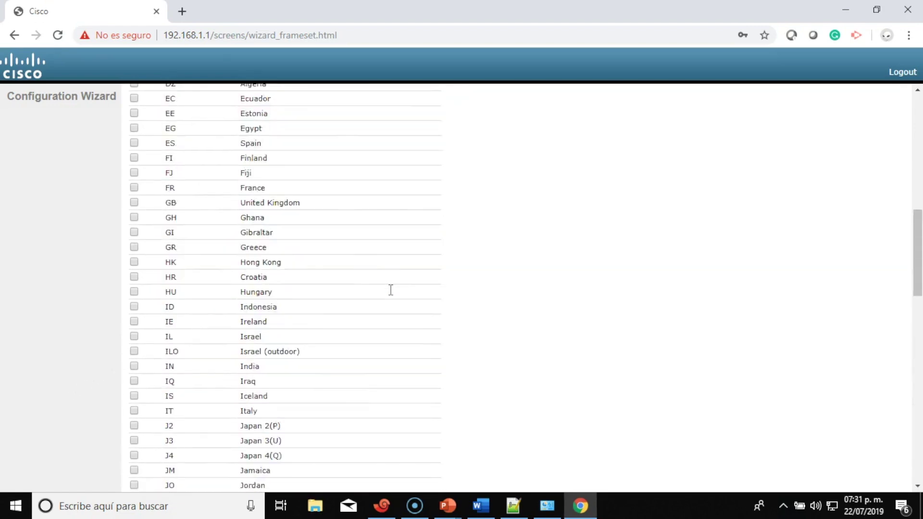
scroll(390, 289, up, 3)
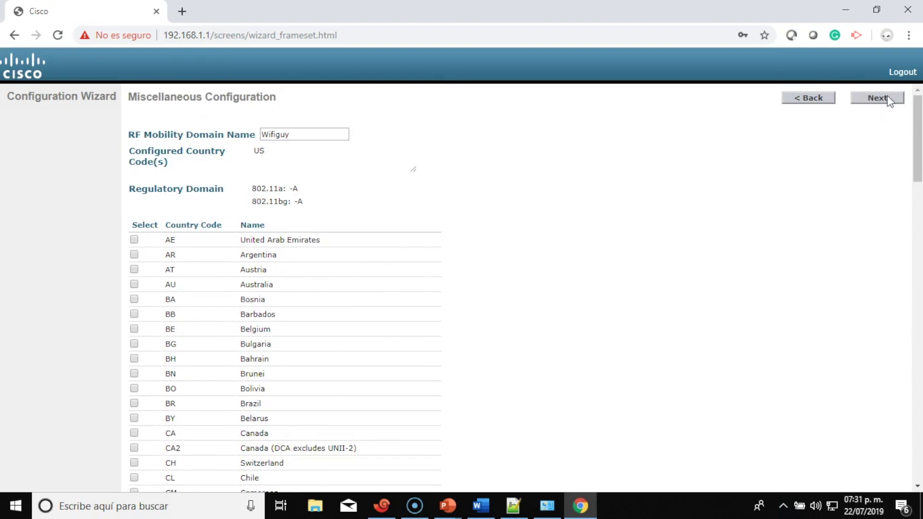
scroll(556, 286, down, 10)
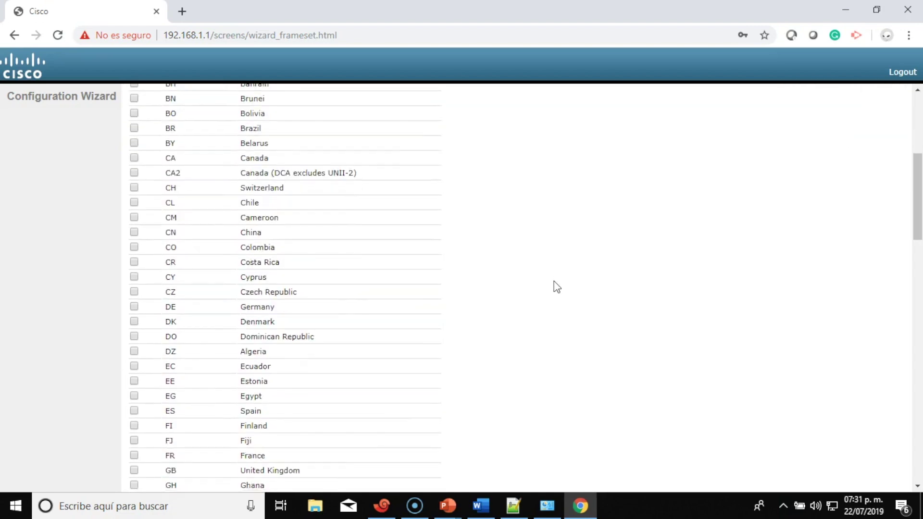
scroll(556, 286, down, 15)
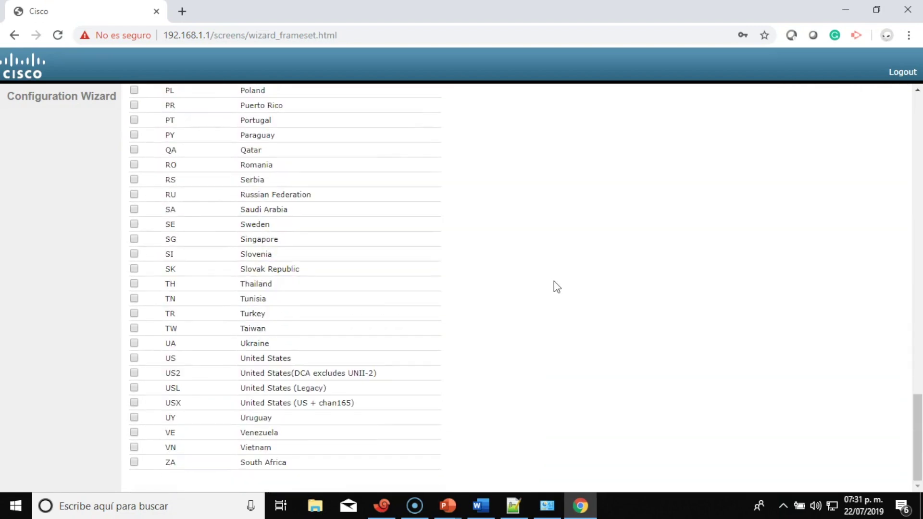
scroll(556, 287, up, 20)
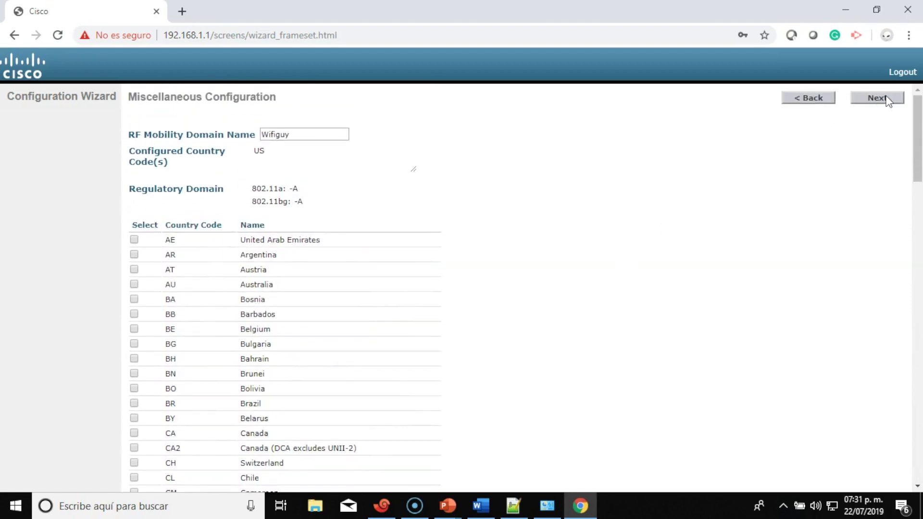
Accept the country settings despite the compliance warning and keep the virtual interface at 1.1.1.1
click(887, 100)
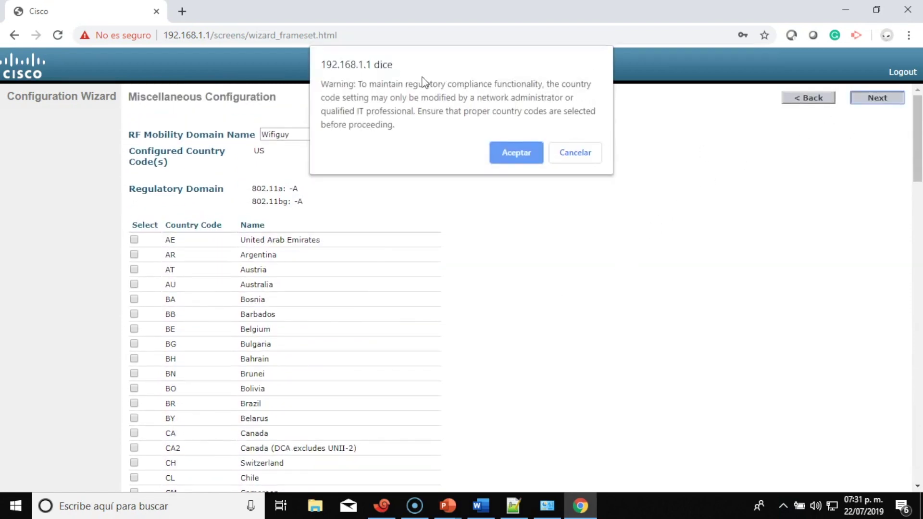
click(524, 153)
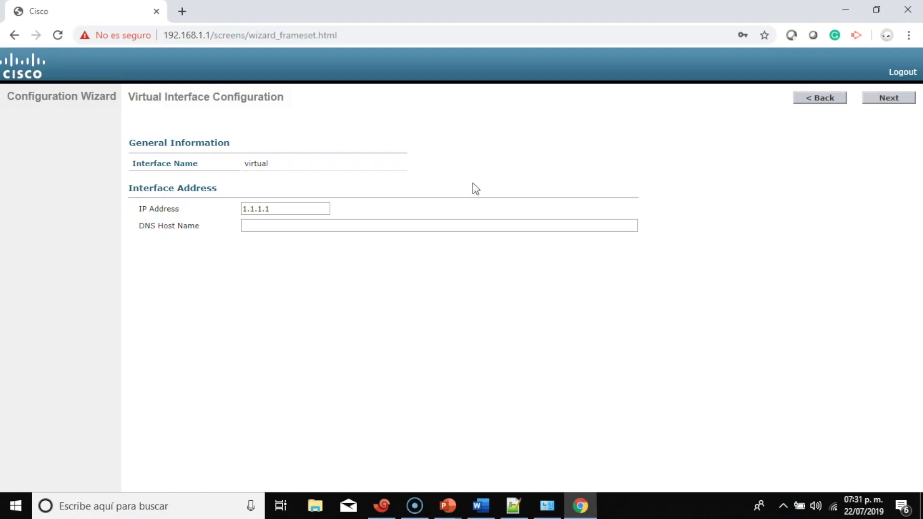
click(889, 98)
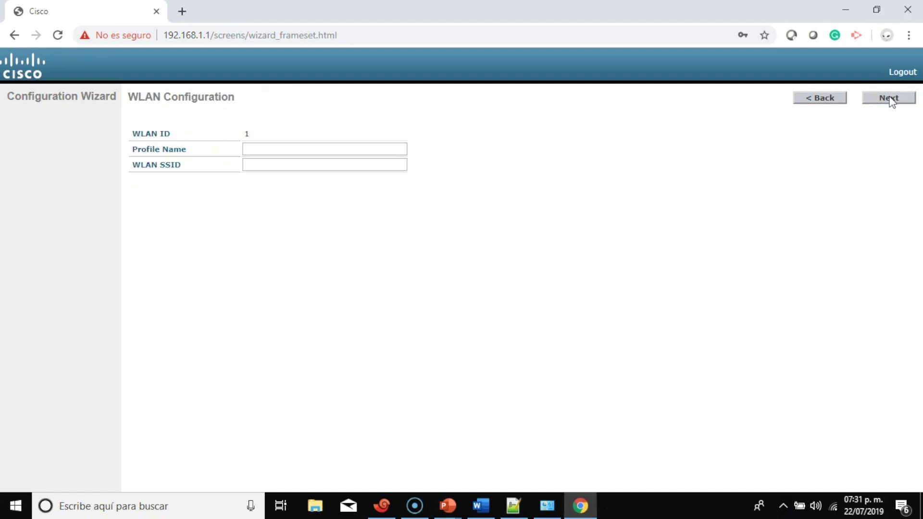
Create WLAN 1 with profile EMPLEADOS and SSID EMPLEADOS CISCO, accepting the default security notice
click(335, 150)
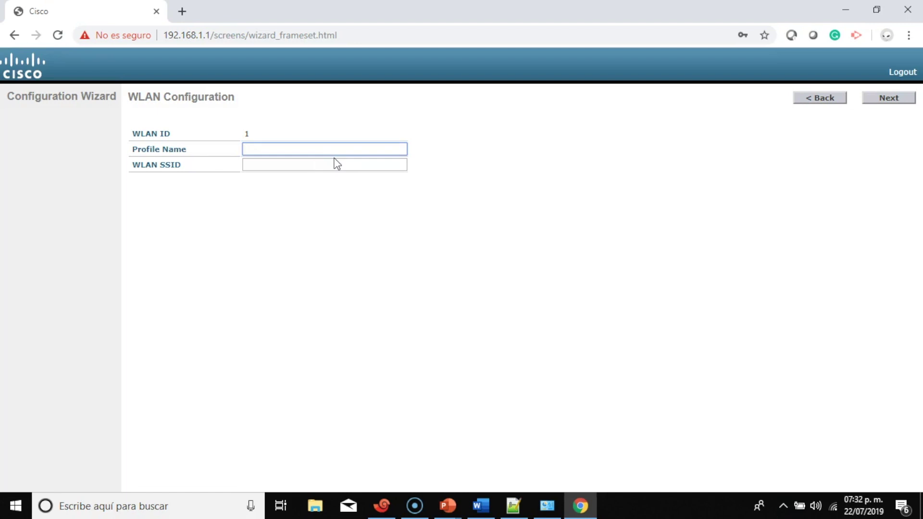
text(EMPLEADOS COS)
key(ctrl+shift+Left)
key(BackSpace)
click(334, 166)
text(EMPLEADOS)
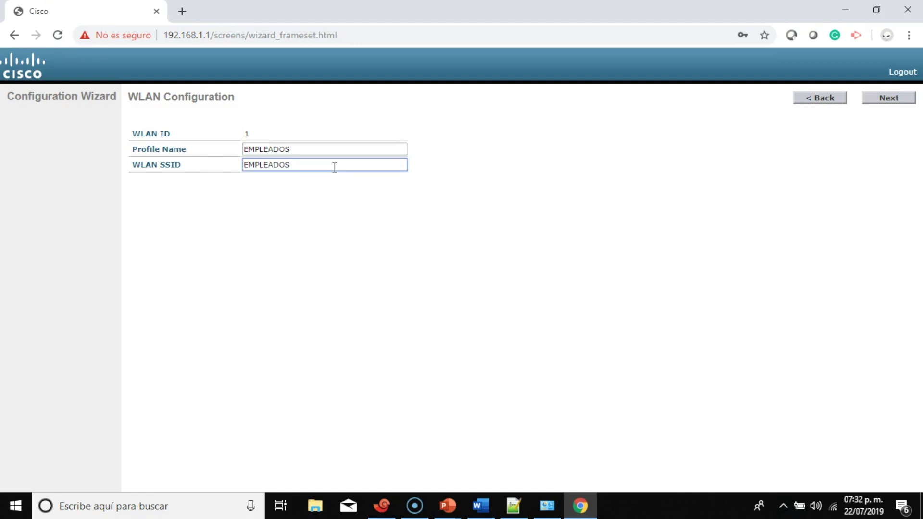
text( CISCO)
click(890, 102)
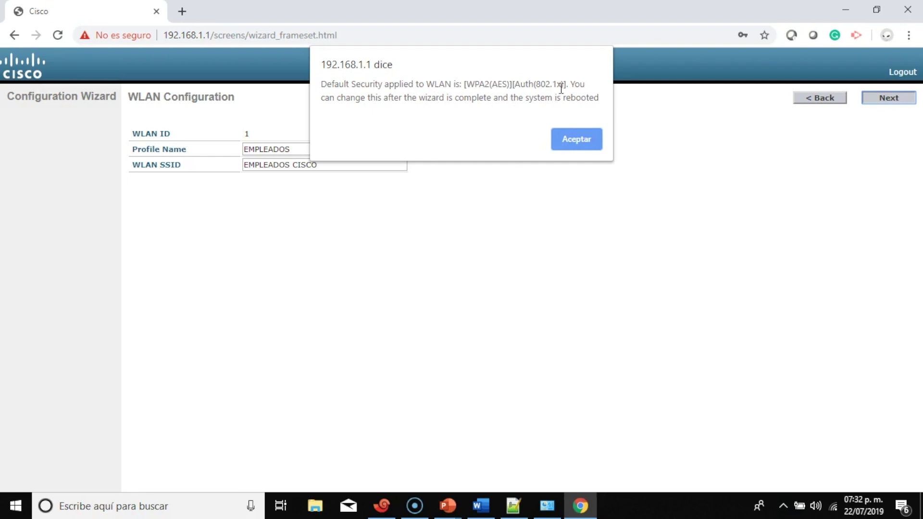
click(577, 141)
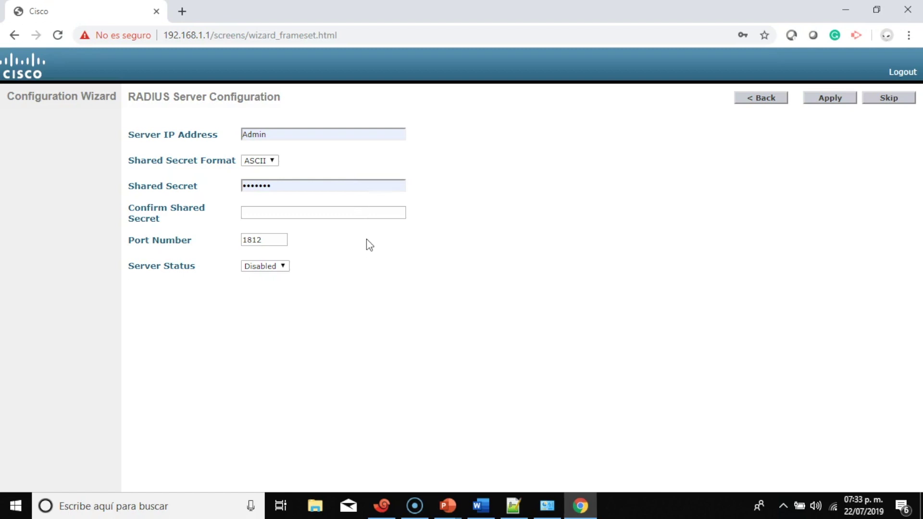
Skip the RADIUS server and keep 802.11a/b/g and Auto RF enabled
click(887, 98)
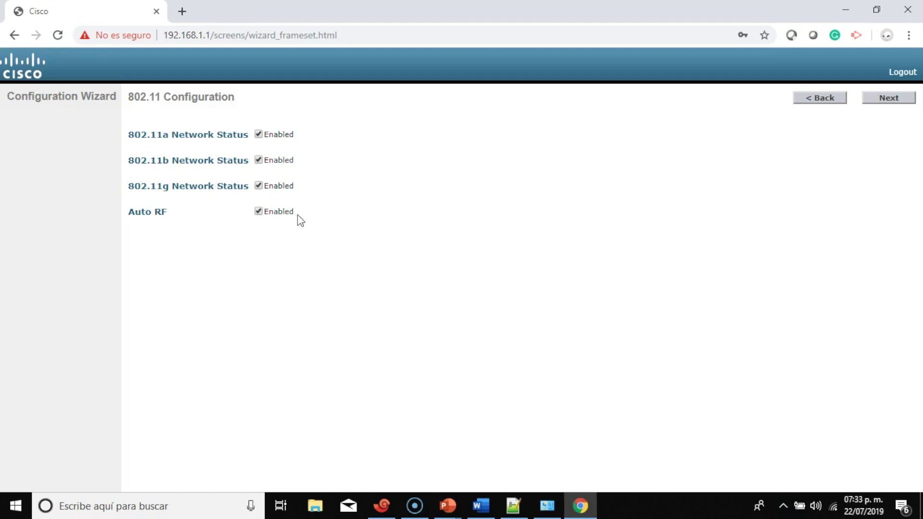
click(881, 99)
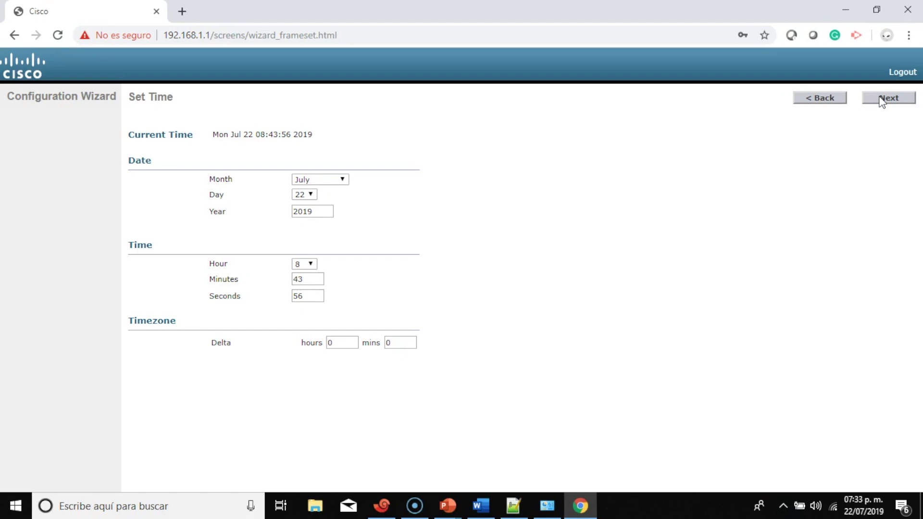
Set the controller clock to 19:33, choosing hour 19 and changing minutes from 43 to 33
click(313, 266)
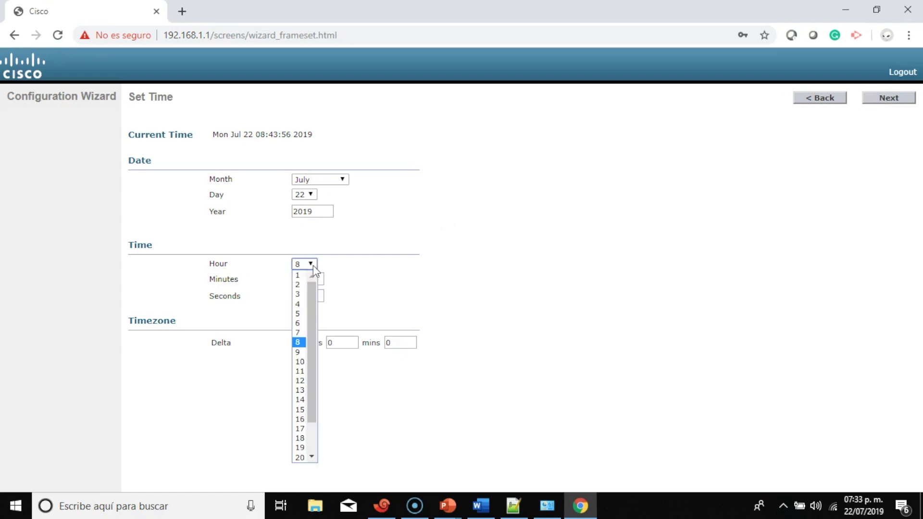
drag(312, 311, 312, 356)
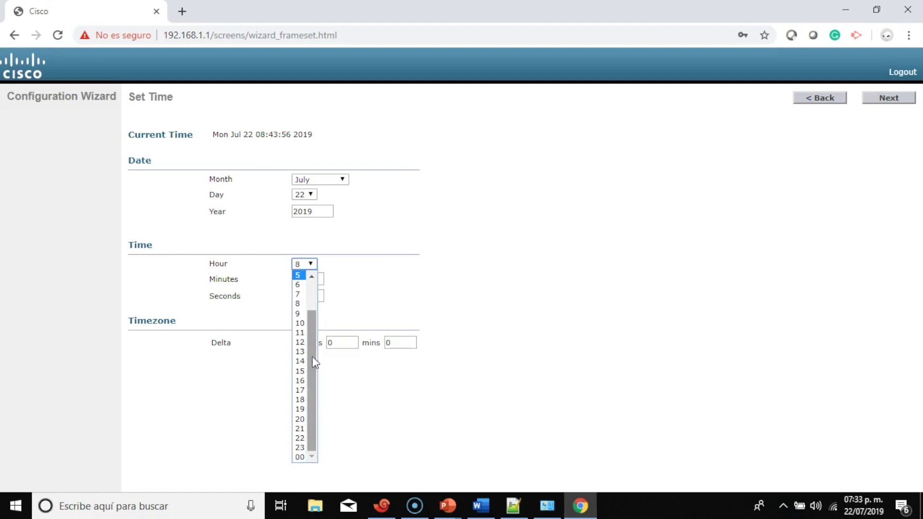
click(302, 410)
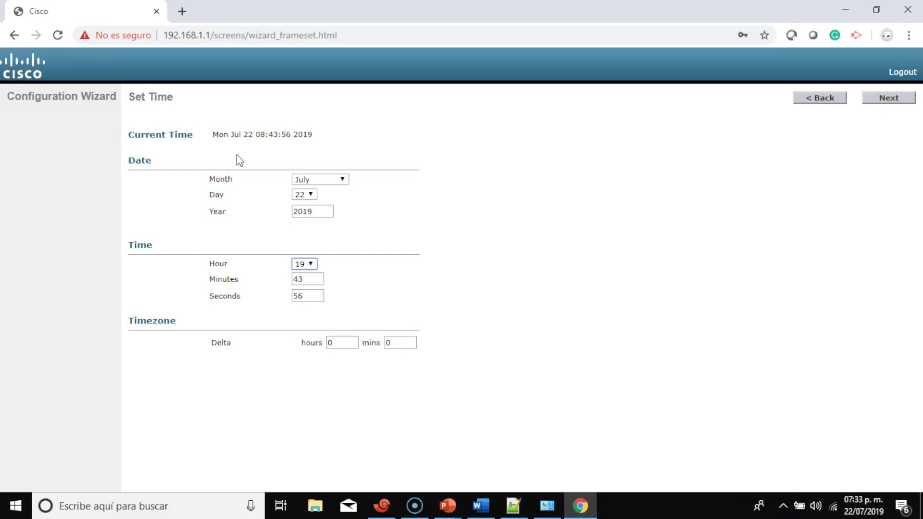
double_click(298, 279)
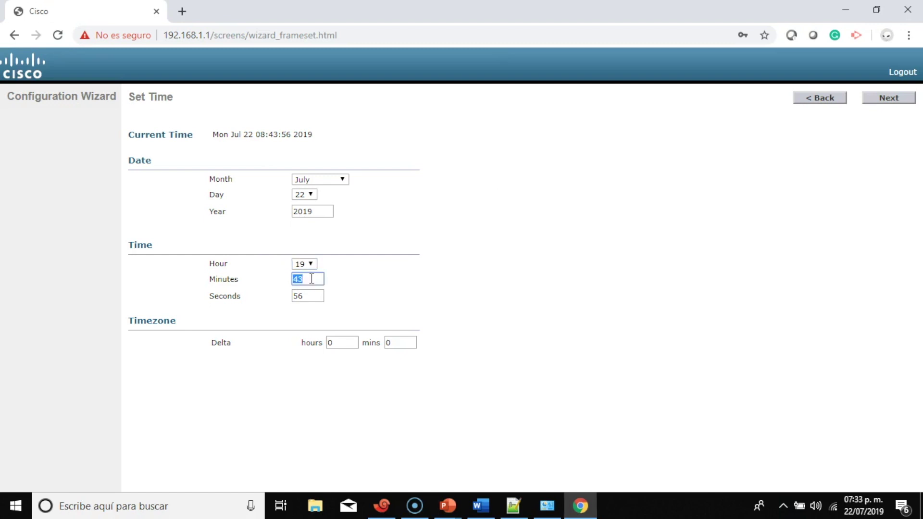
text(33)
click(495, 233)
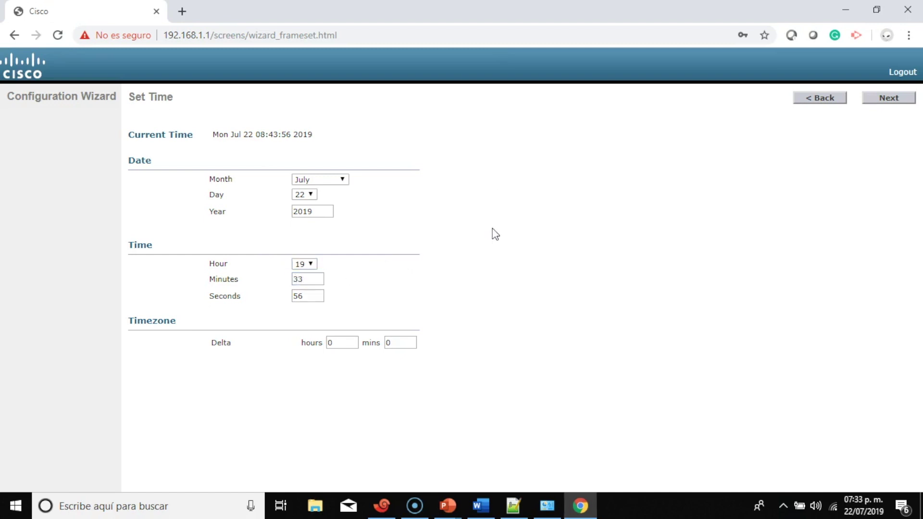
Complete the wizard with a confirmed Save and Reboot, then focus the controller's console terminal
click(897, 99)
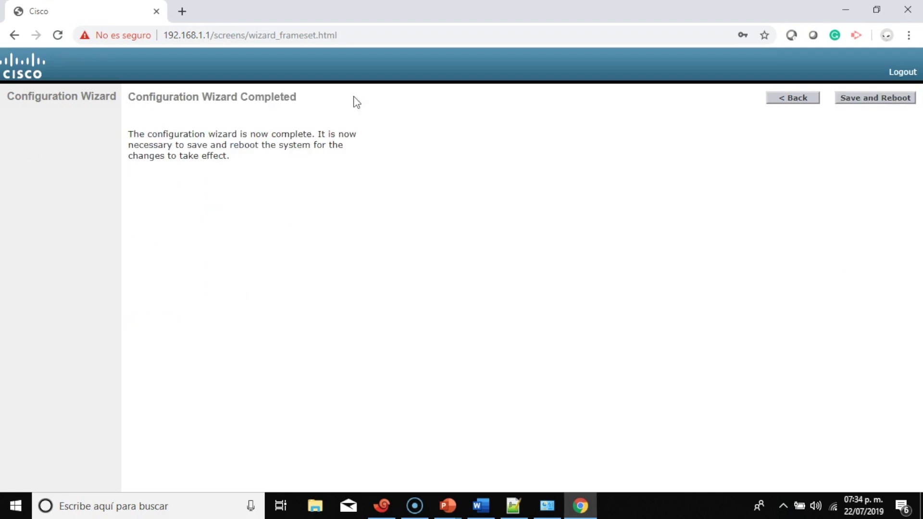
click(865, 101)
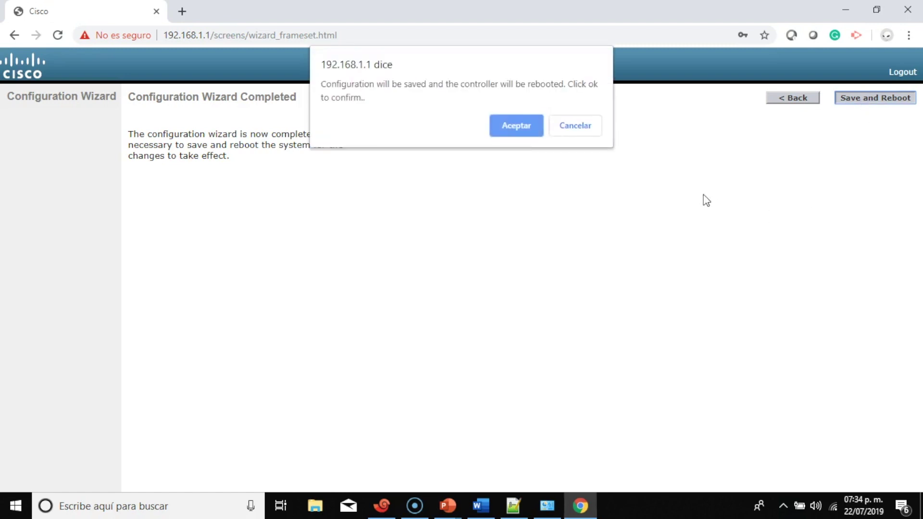
click(517, 126)
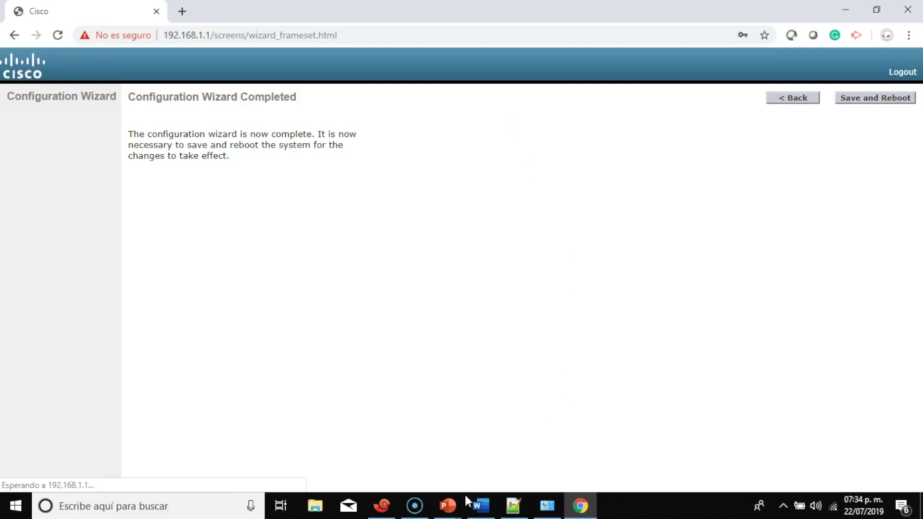
click(382, 505)
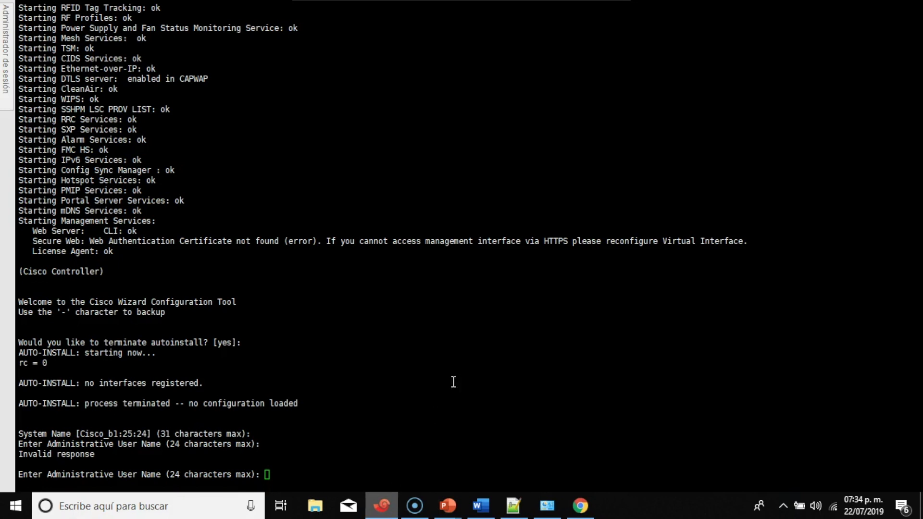
click(496, 312)
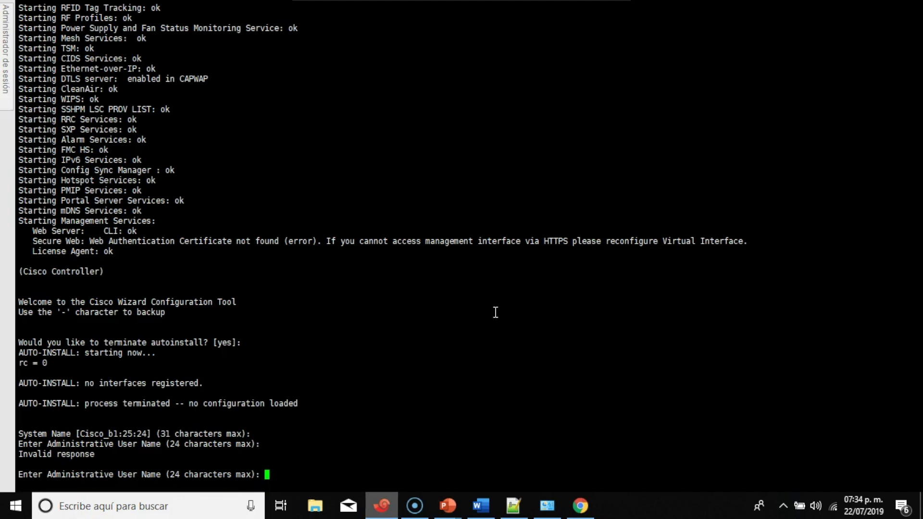
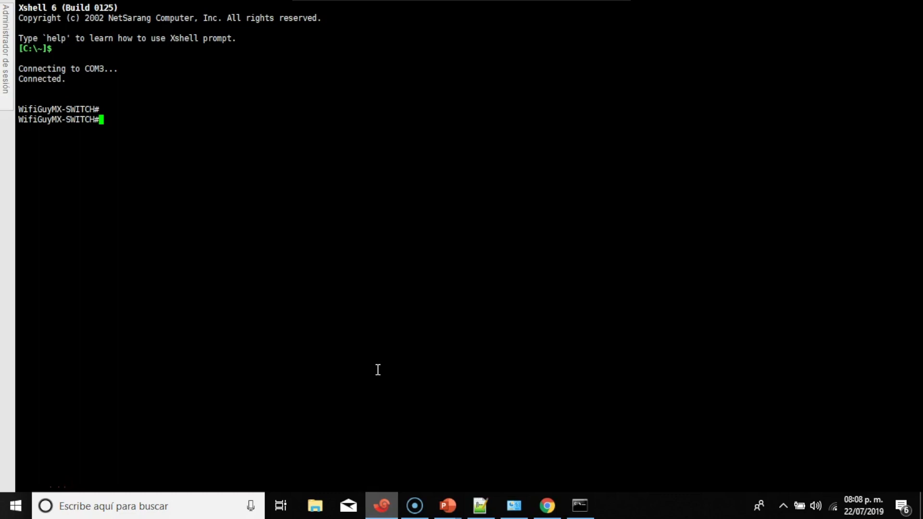
Run 'show ip inter br' on the switch and highlight the Vlan10, 100, 101 and 102 rows
text(show ip inter br)
key(Return)
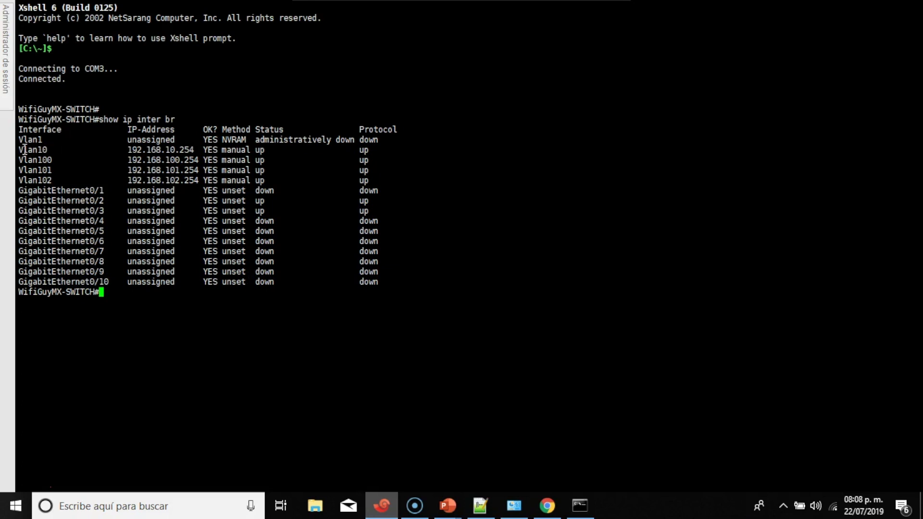
drag(23, 149, 411, 182)
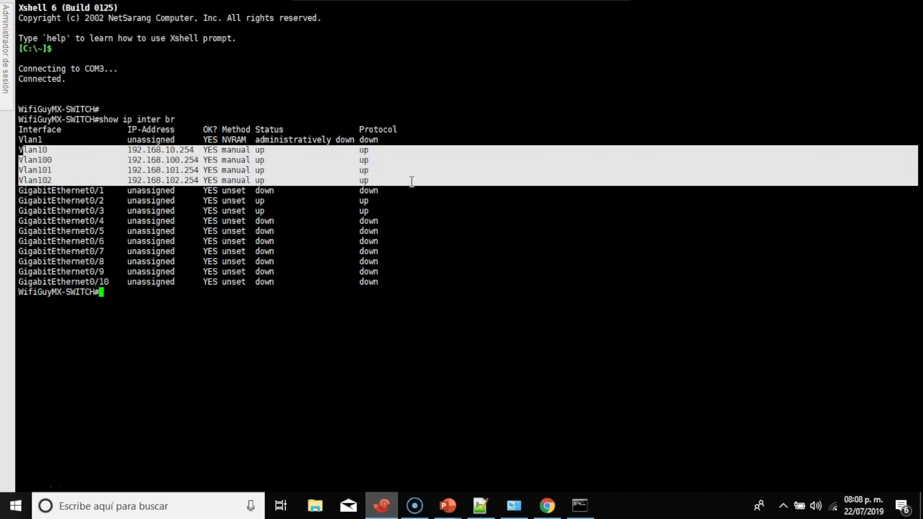
click(489, 317)
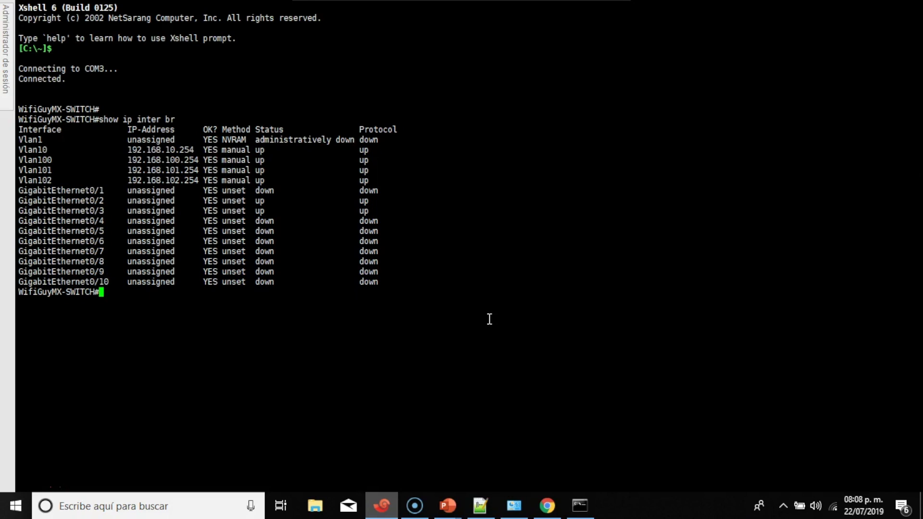
Bring up the saved access point log in Notepad++ and highlight the hostname on line 1
click(488, 513)
scroll(527, 330, up, 2)
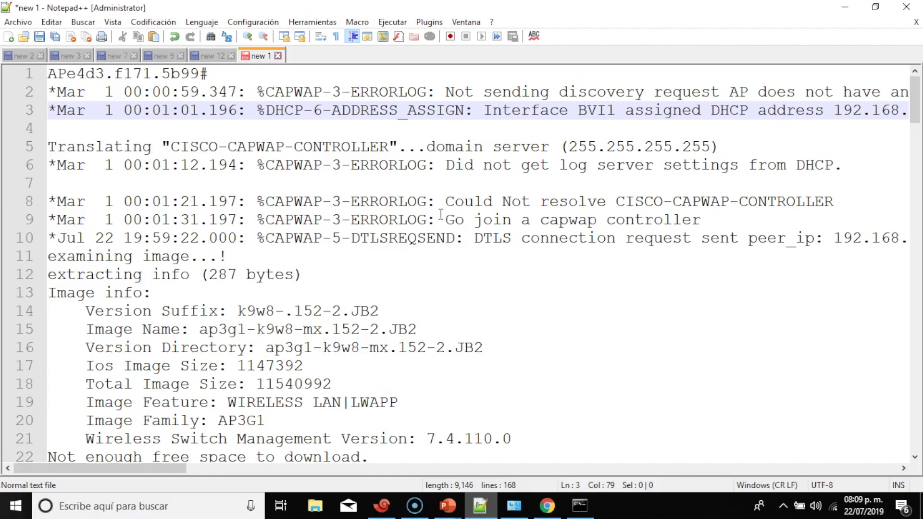
scroll(441, 214, down, 1)
scroll(440, 214, down, 1)
scroll(441, 214, up, 2)
drag(48, 73, 151, 73)
click(292, 92)
Highlight the line 2 discovery-request message and the line 3 DHCP-6-ADDRESS_ASSIGN message
click(445, 91)
drag(446, 91, 765, 100)
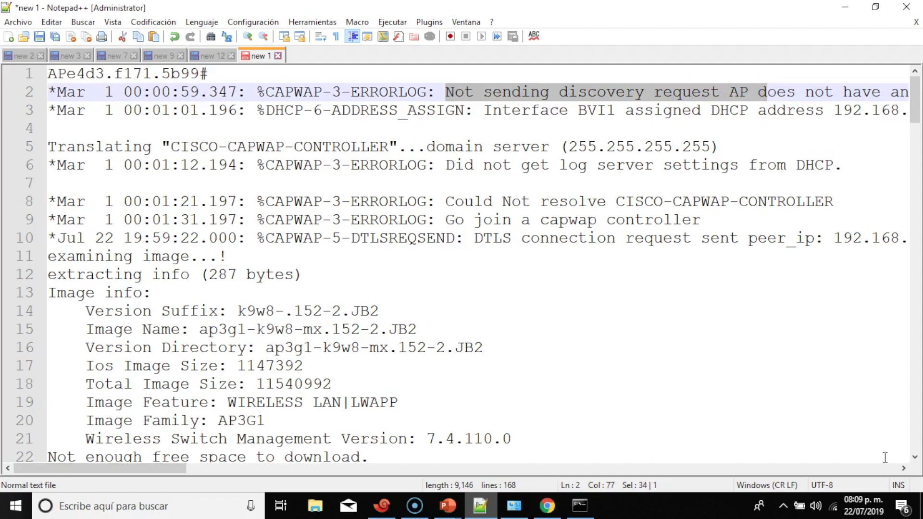
click(900, 468)
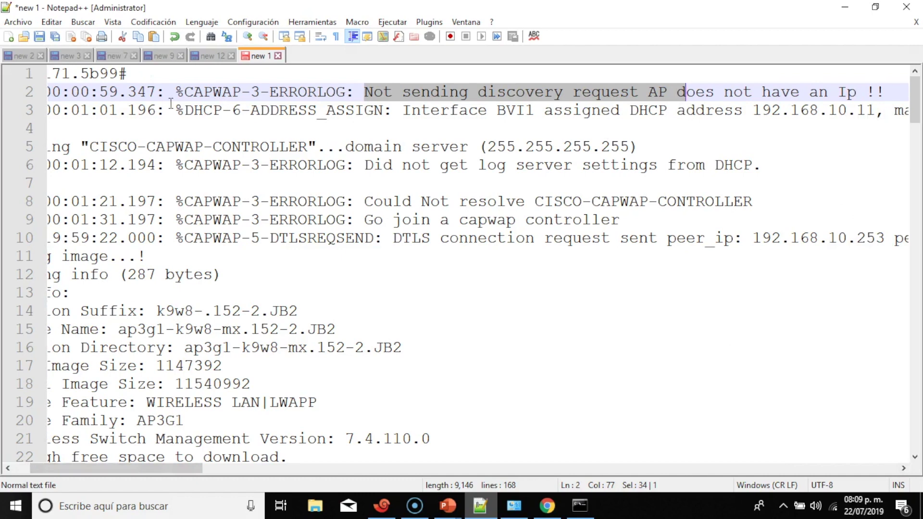
drag(184, 114, 382, 120)
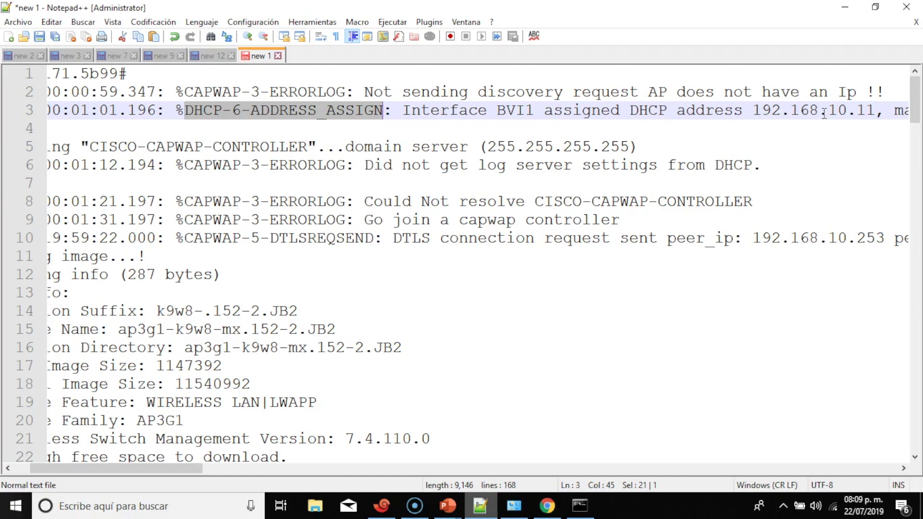
drag(186, 465, 272, 467)
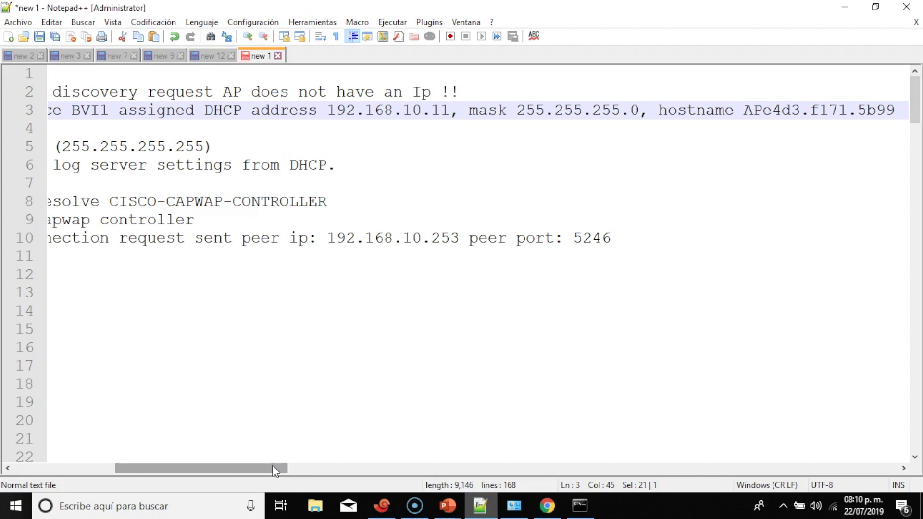
drag(154, 468, 56, 468)
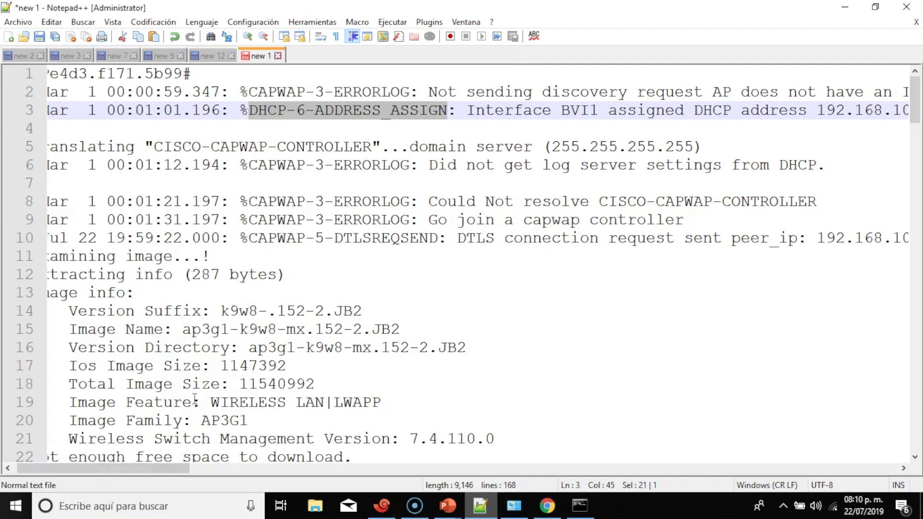
drag(163, 465, 112, 468)
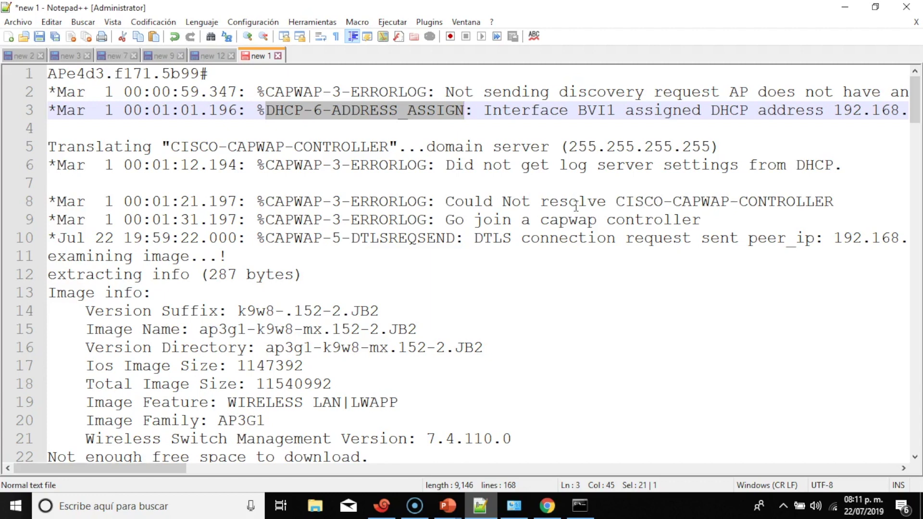
Highlight the CAPWAP controller join message and the DTLS connection request to 192.168.10.253
scroll(576, 207, down, 1)
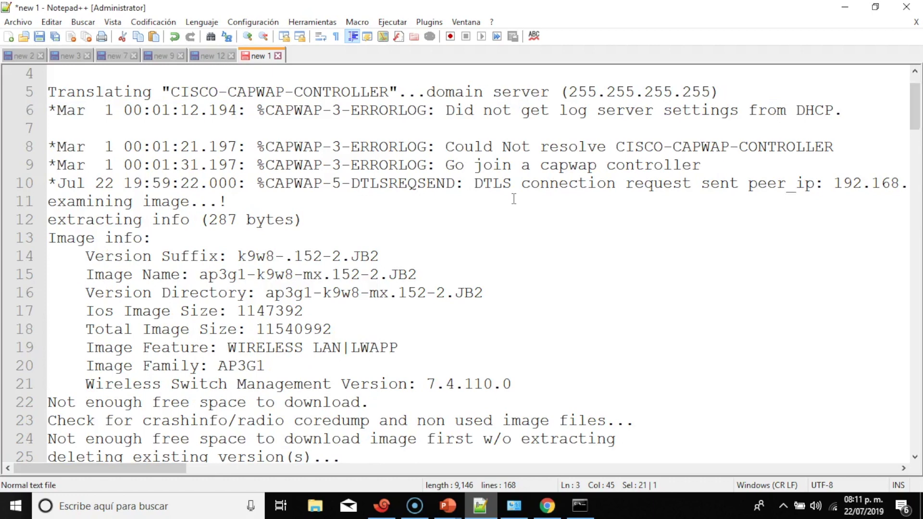
drag(445, 165, 703, 165)
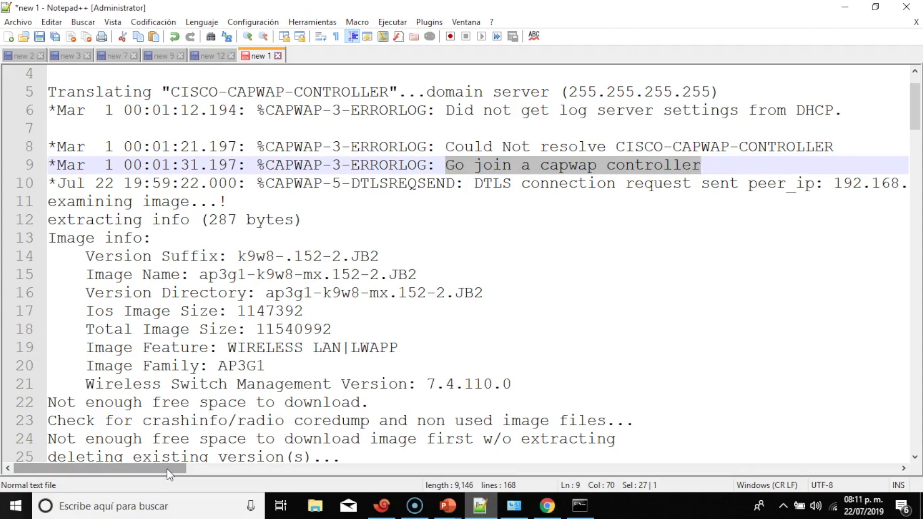
drag(168, 469, 218, 472)
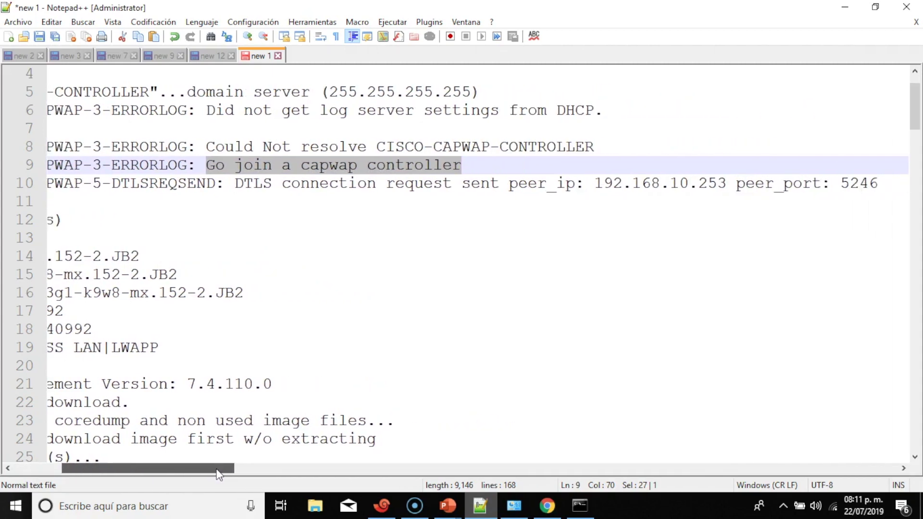
drag(234, 183, 726, 185)
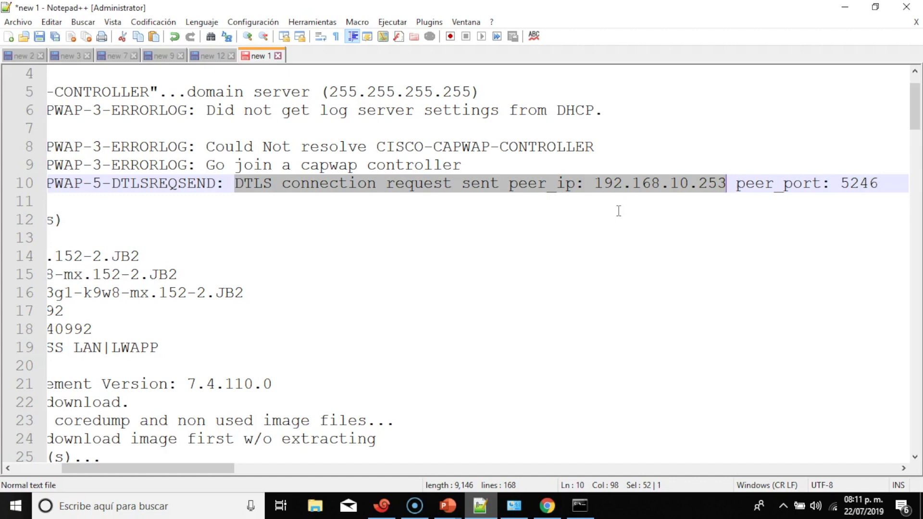
drag(221, 467, 135, 474)
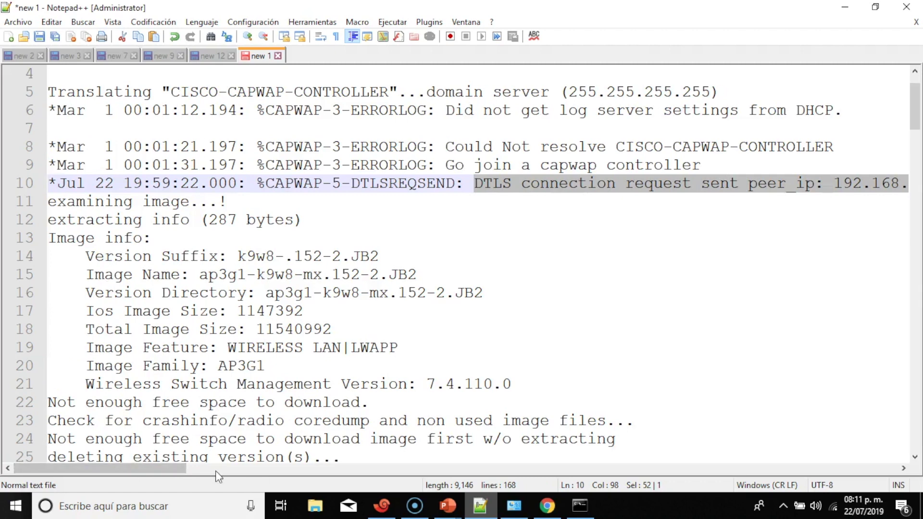
drag(166, 467, 241, 469)
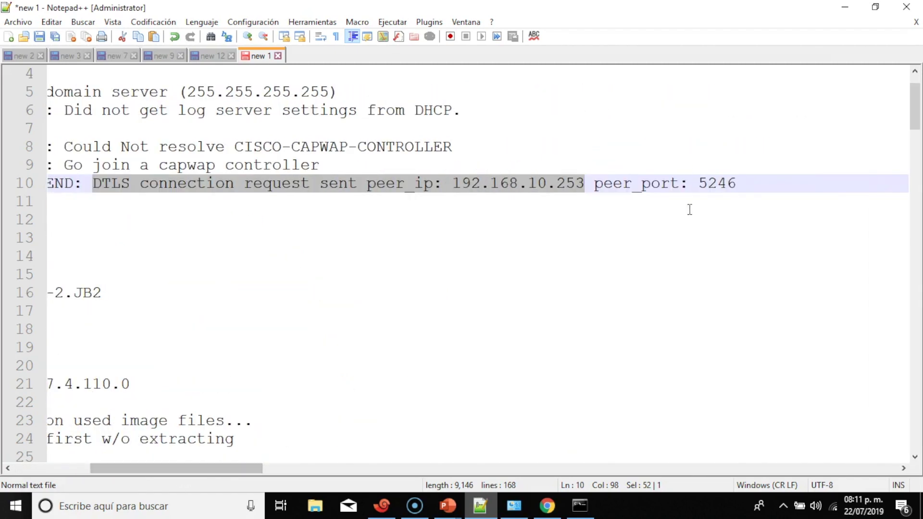
drag(699, 183, 737, 191)
click(596, 274)
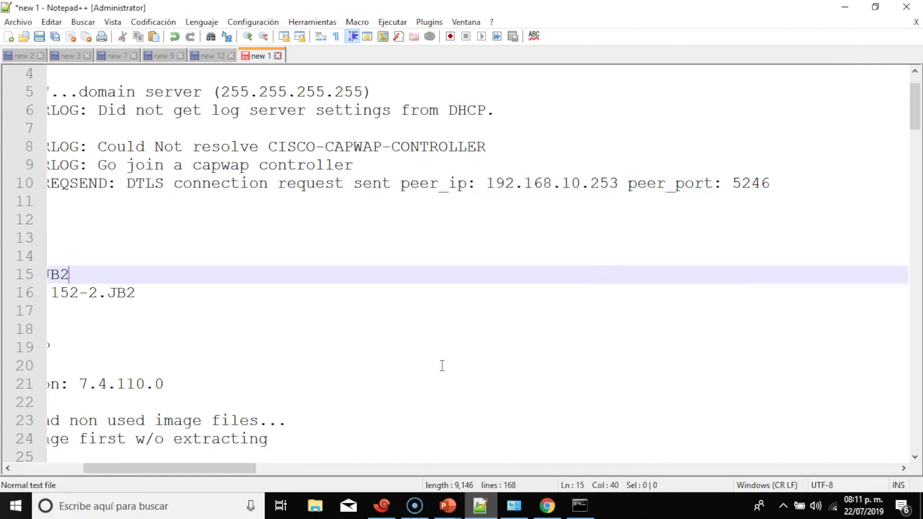
drag(233, 470, 159, 471)
Scroll down the log and highlight the required-image-not-found message on line 33
scroll(471, 293, down, 1)
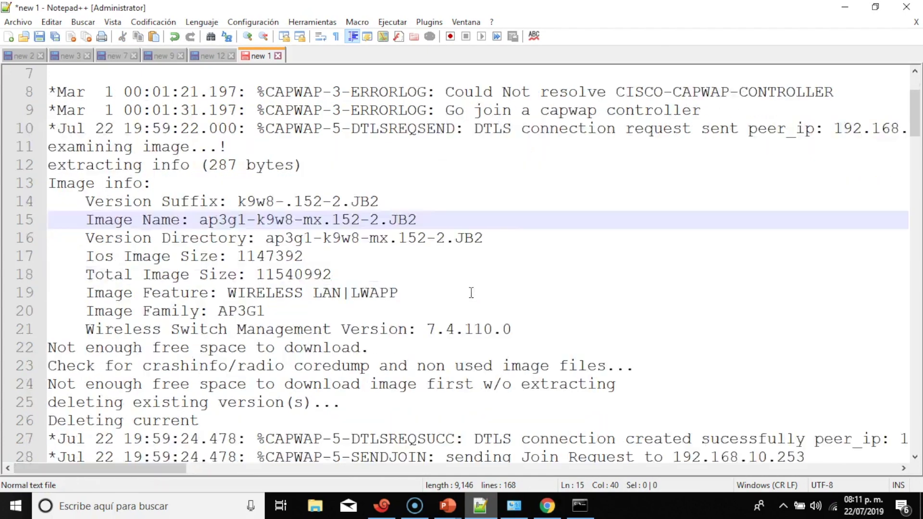
scroll(471, 292, down, 4)
scroll(471, 292, down, 1)
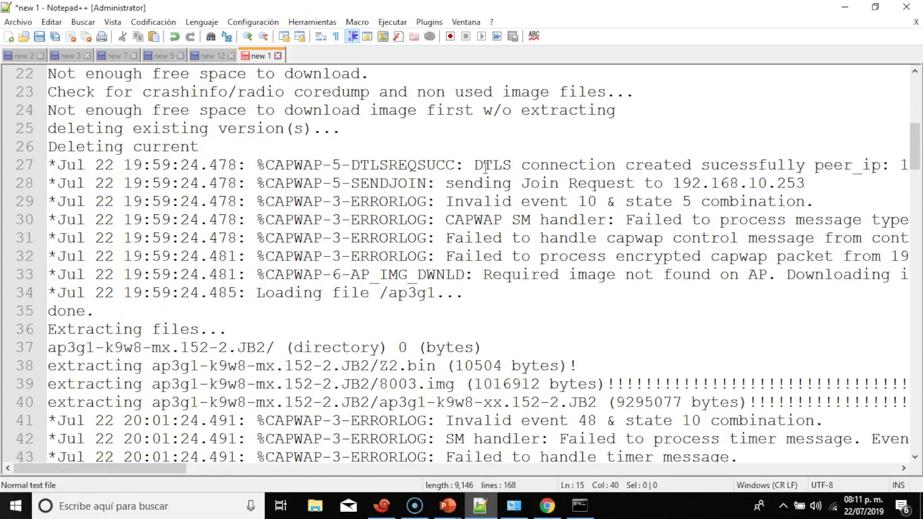
scroll(486, 167, down, 2)
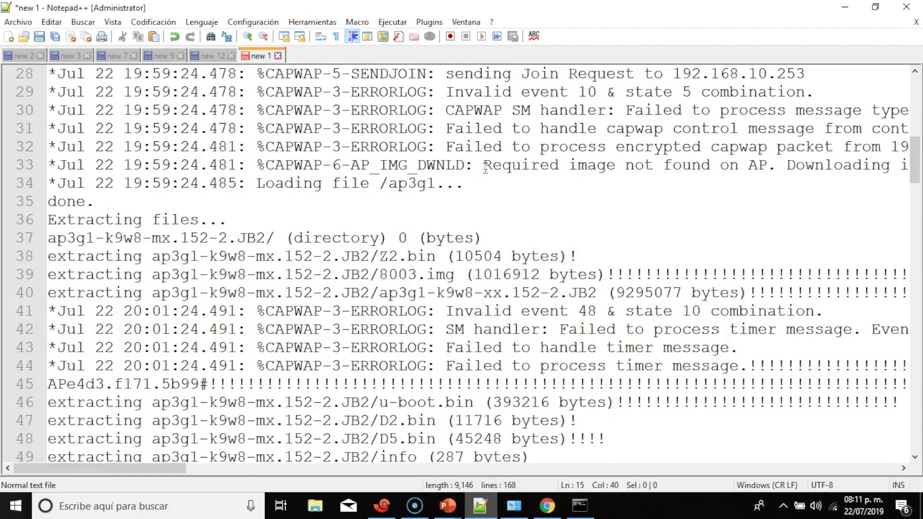
drag(484, 166, 904, 166)
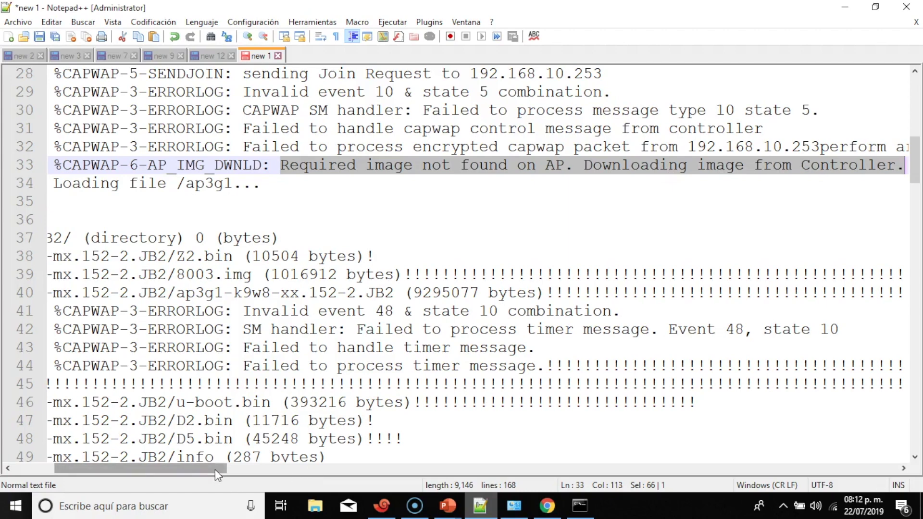
drag(215, 469, 99, 469)
scroll(357, 267, down, 2)
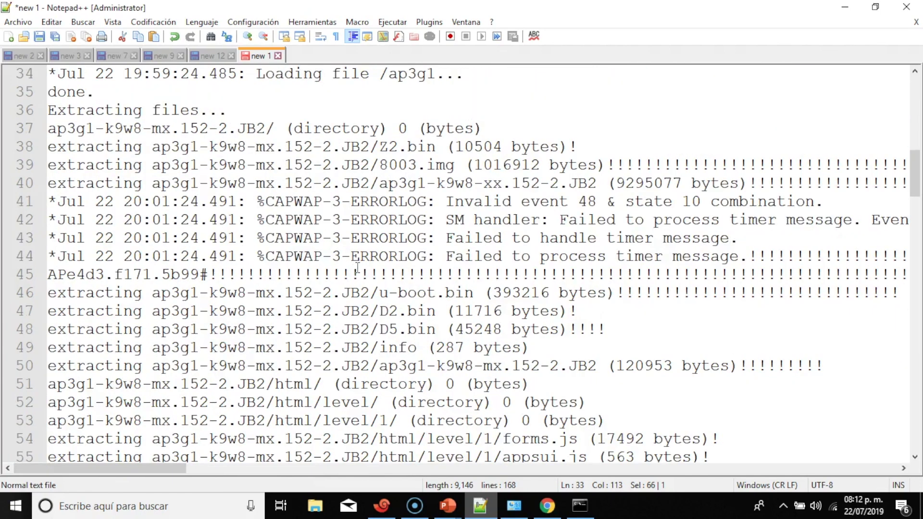
scroll(357, 267, down, 1)
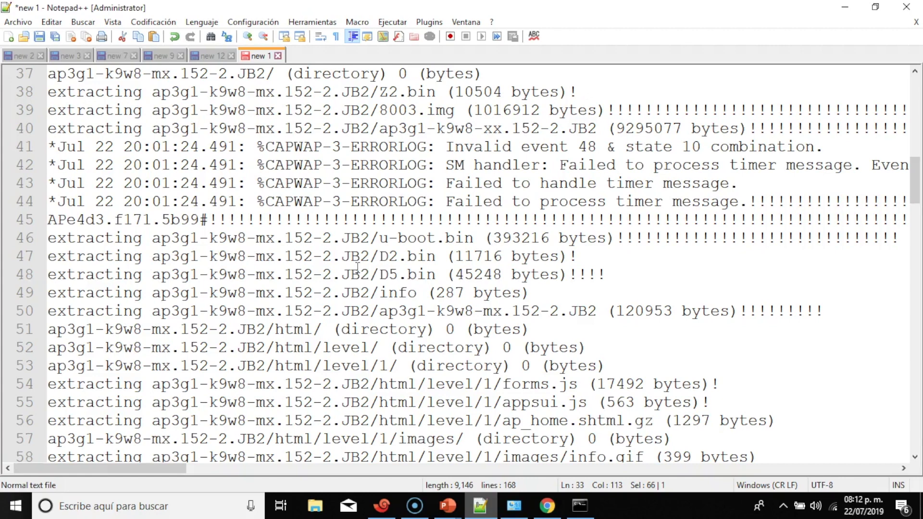
scroll(357, 267, down, 3)
scroll(357, 267, down, 3)
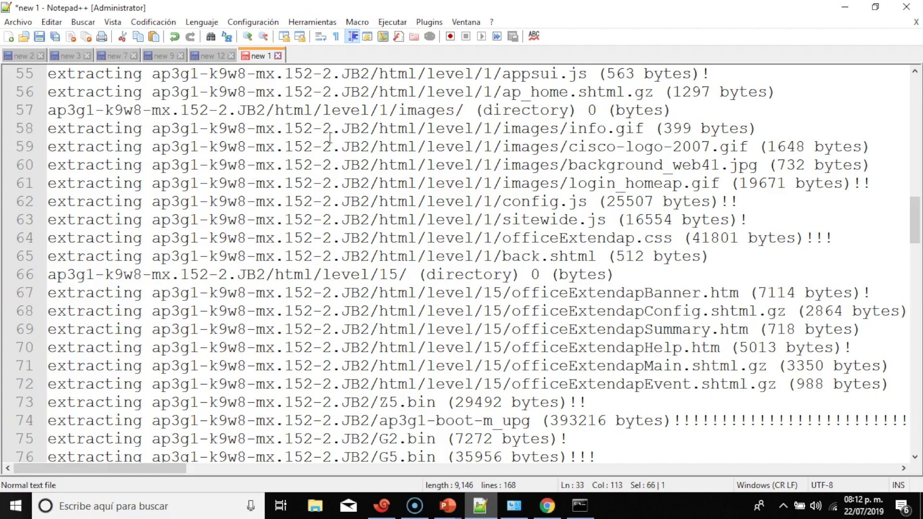
scroll(318, 186, down, 12)
scroll(318, 186, down, 12)
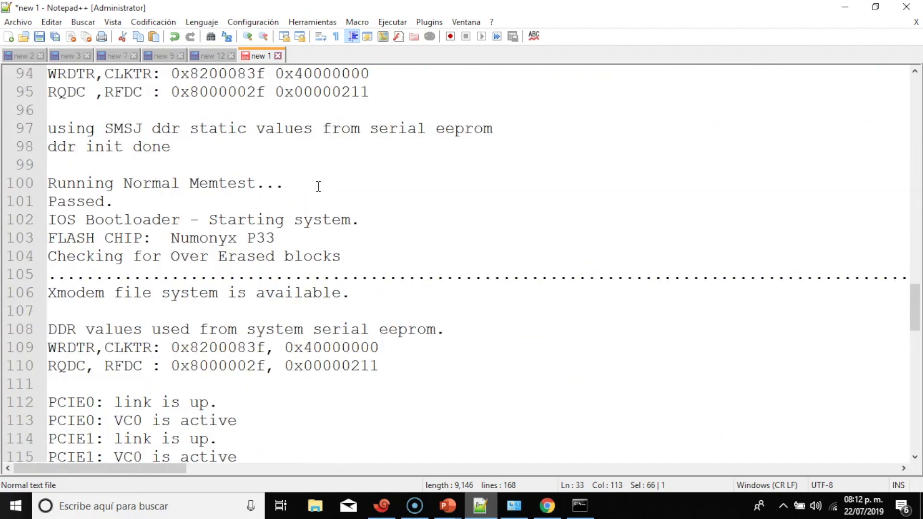
scroll(317, 186, down, 7)
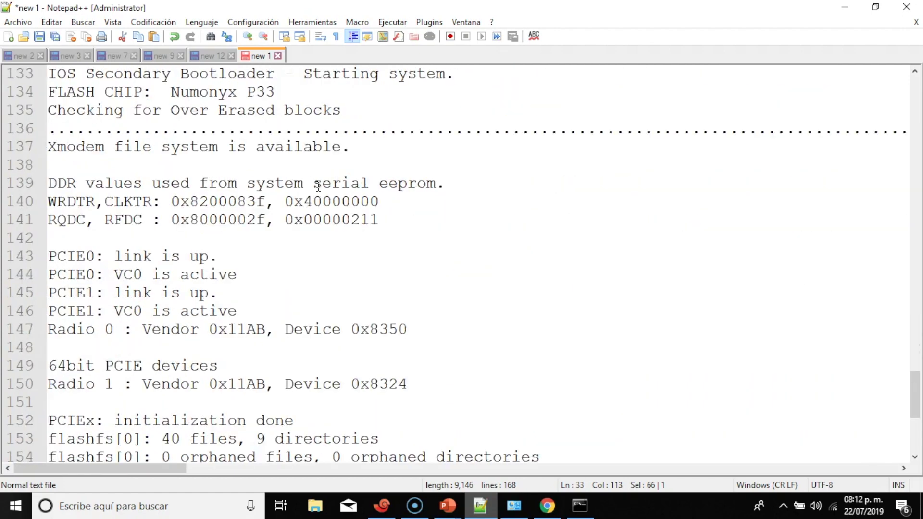
scroll(318, 186, up, 10)
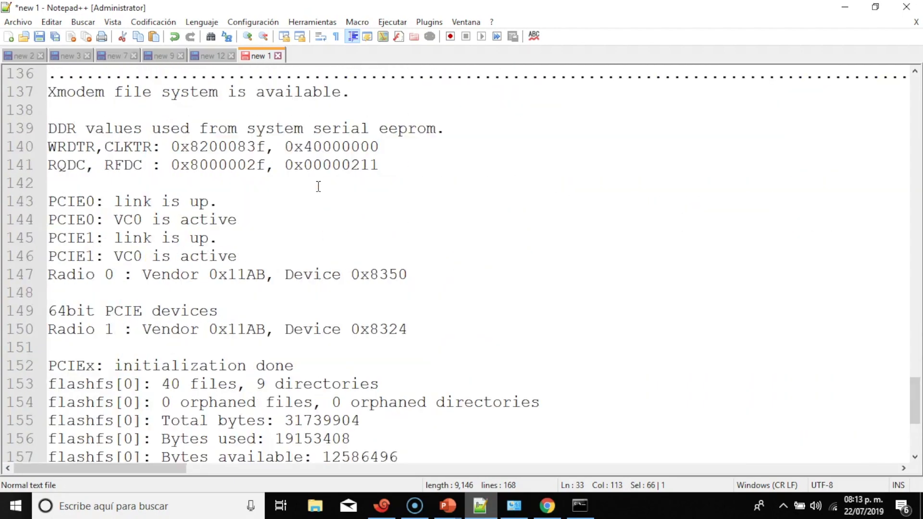
scroll(318, 186, up, 9)
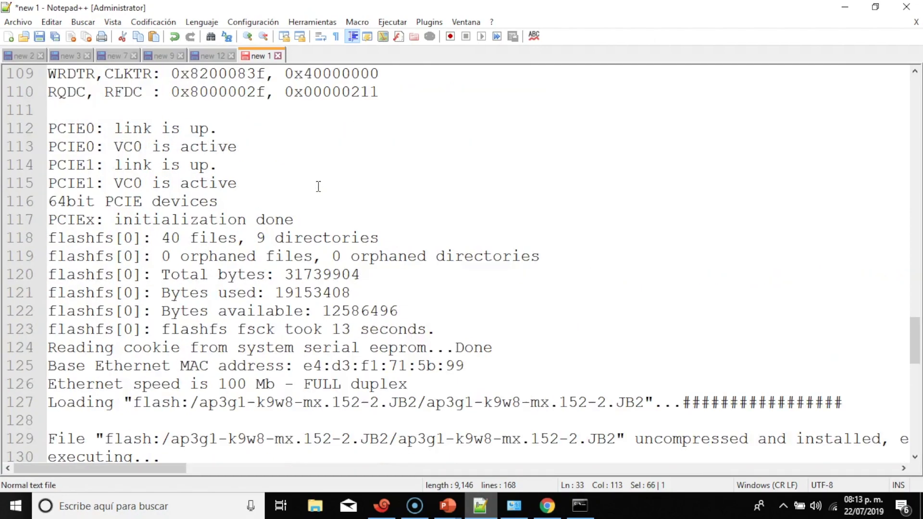
scroll(317, 186, up, 14)
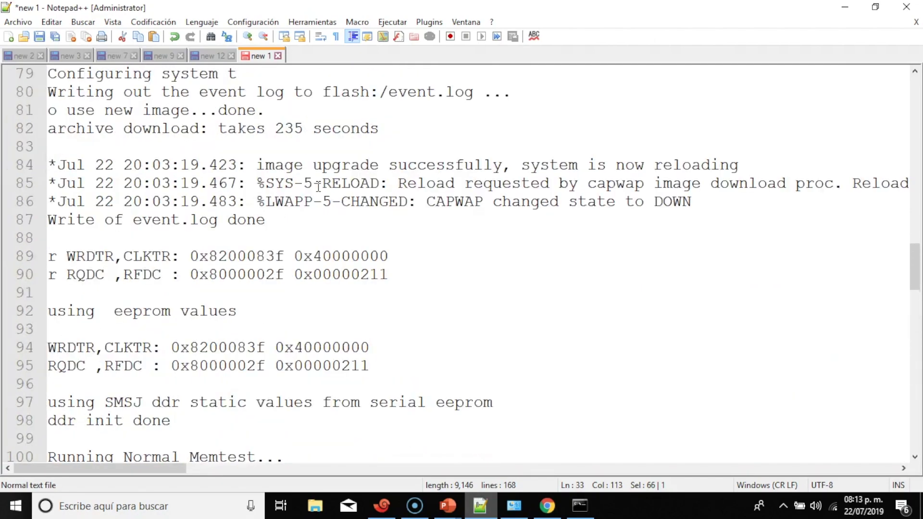
scroll(318, 186, down, 13)
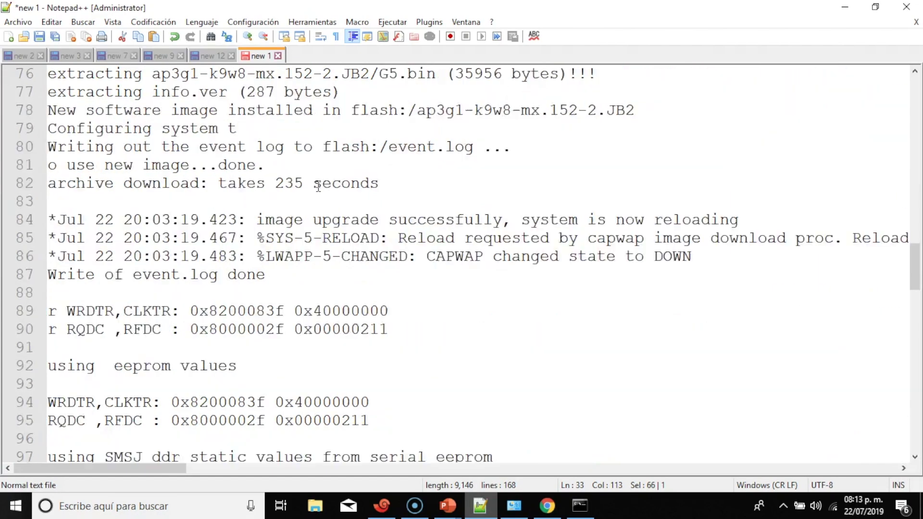
scroll(318, 186, down, 3)
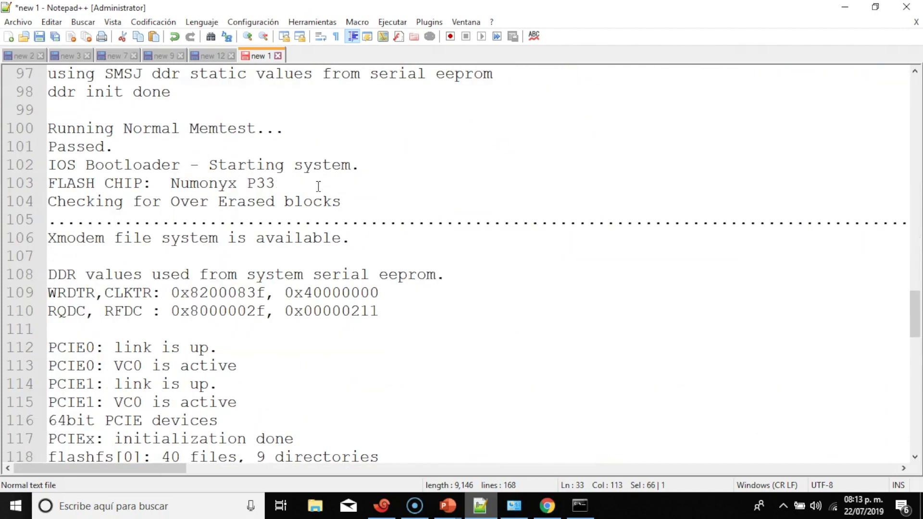
scroll(318, 186, up, 10)
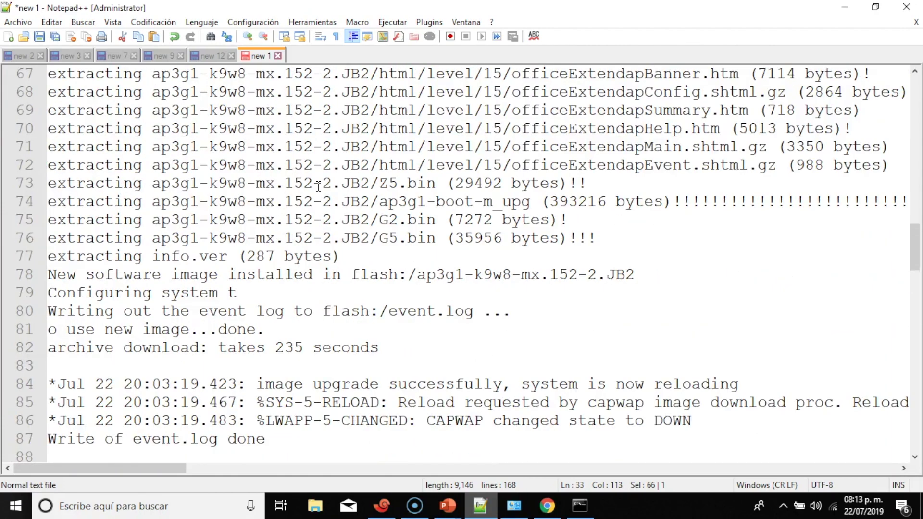
scroll(318, 186, up, 11)
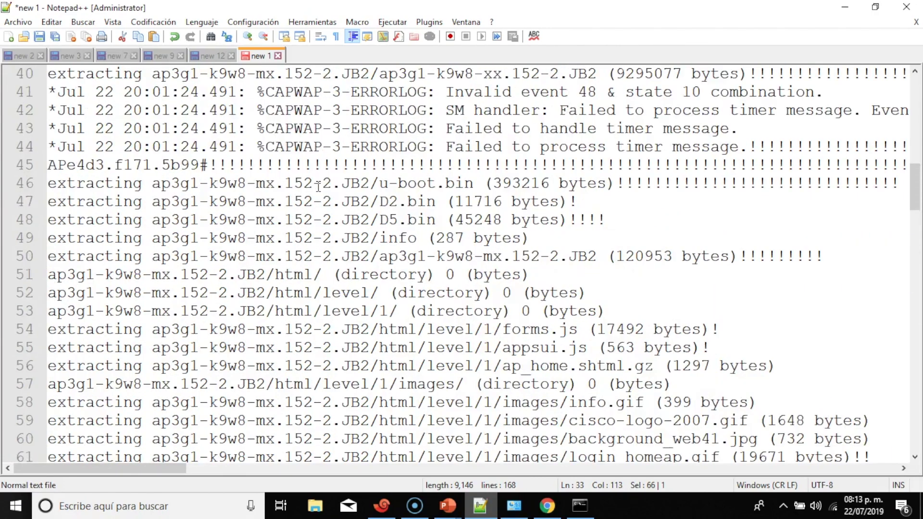
scroll(317, 186, up, 7)
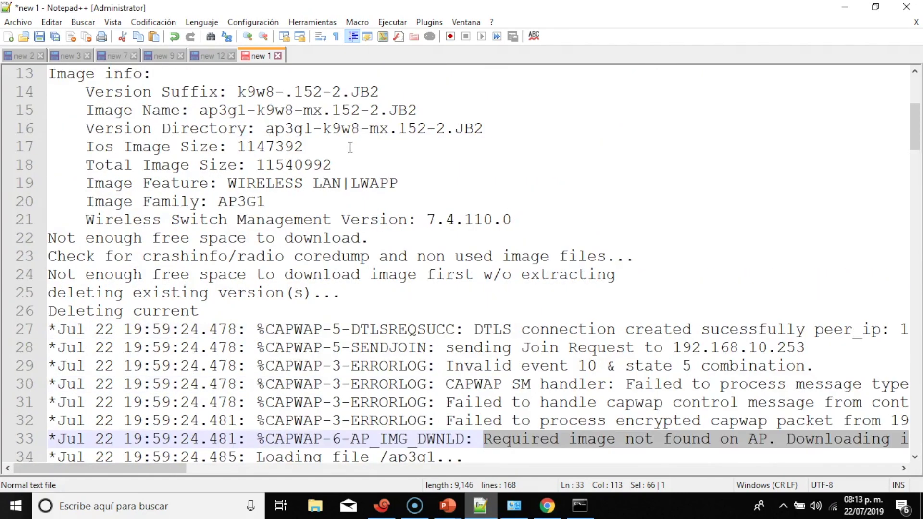
Highlight the 7.4.110.0 management version in the log, then minimize Notepad++ to show the switch console
drag(417, 220, 514, 216)
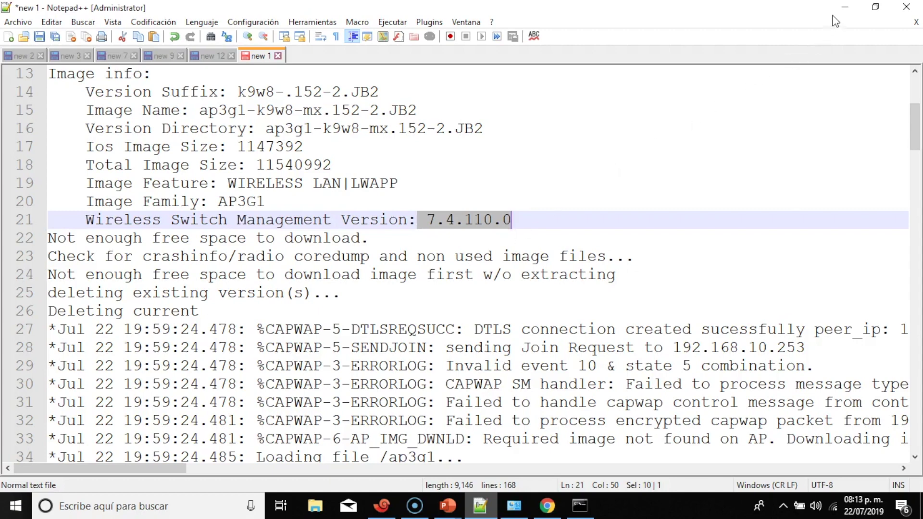
click(844, 7)
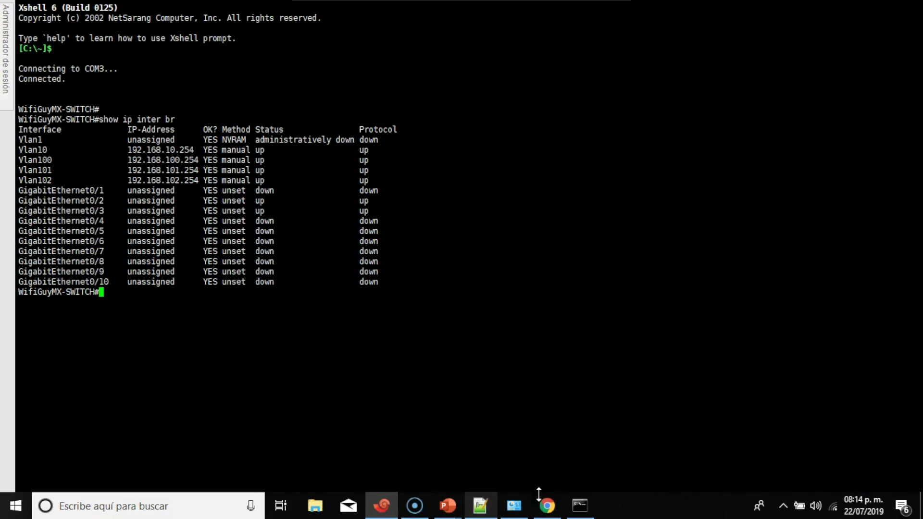
click(547, 509)
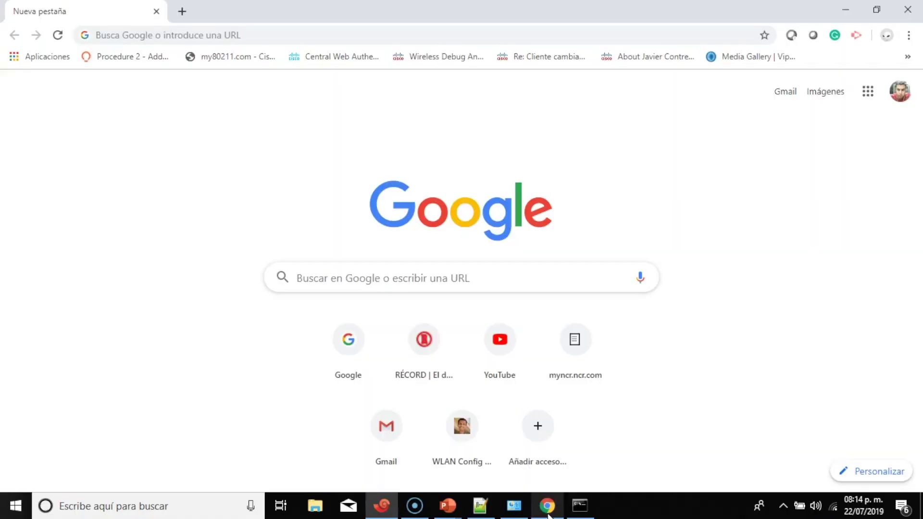
click(174, 36)
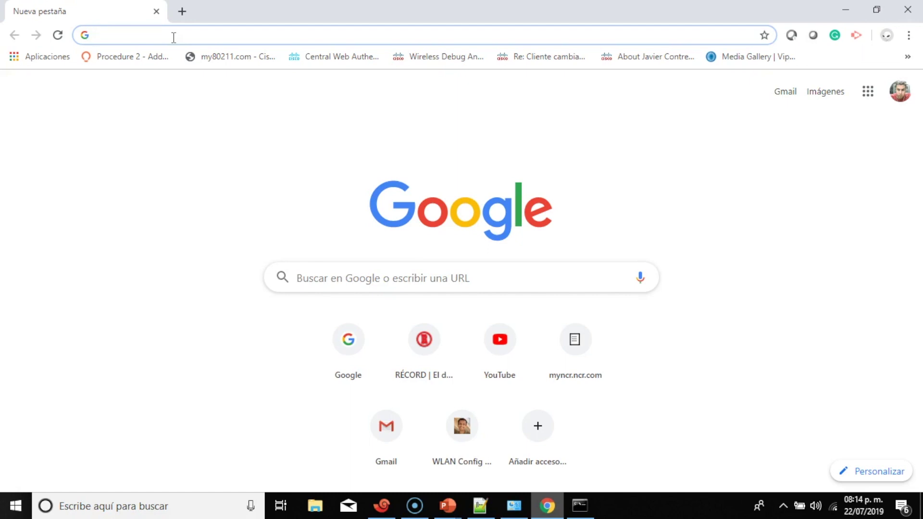
text(192.168.1.1)
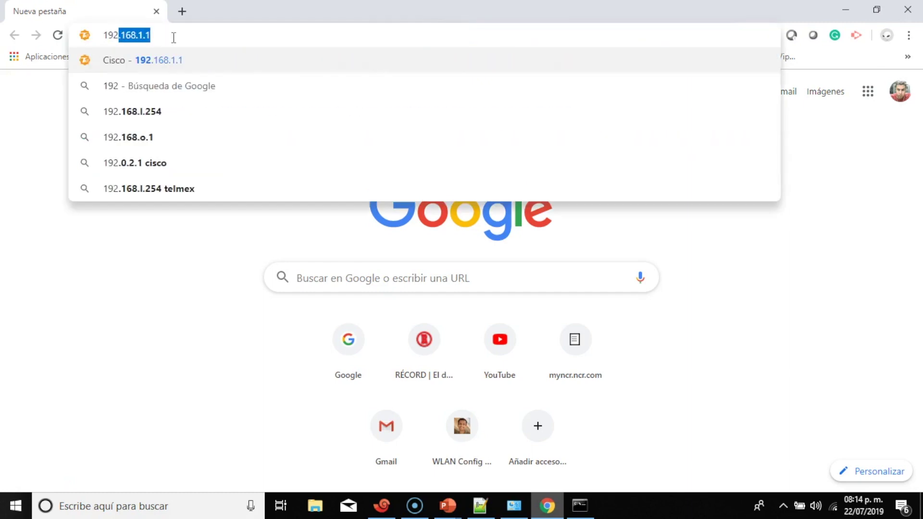
key(Right)
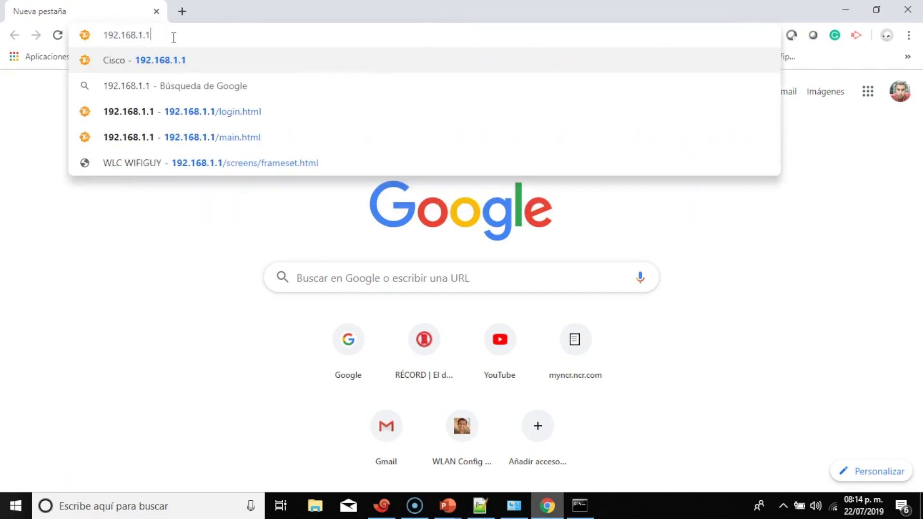
key(Return)
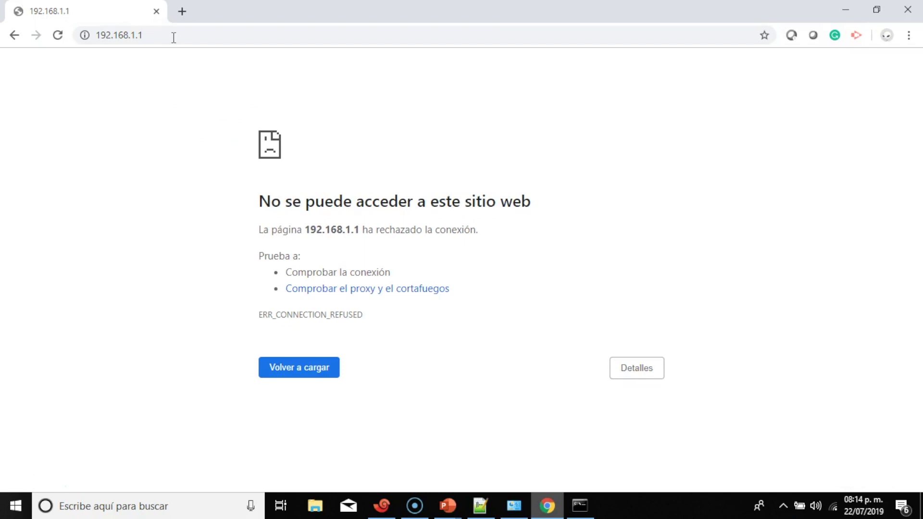
key(F5)
click(174, 37)
text(h)
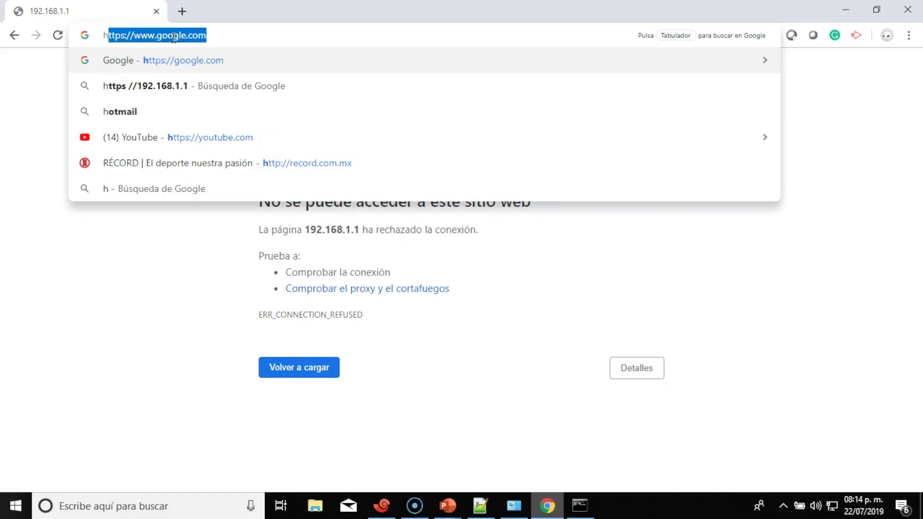
text(ttps)
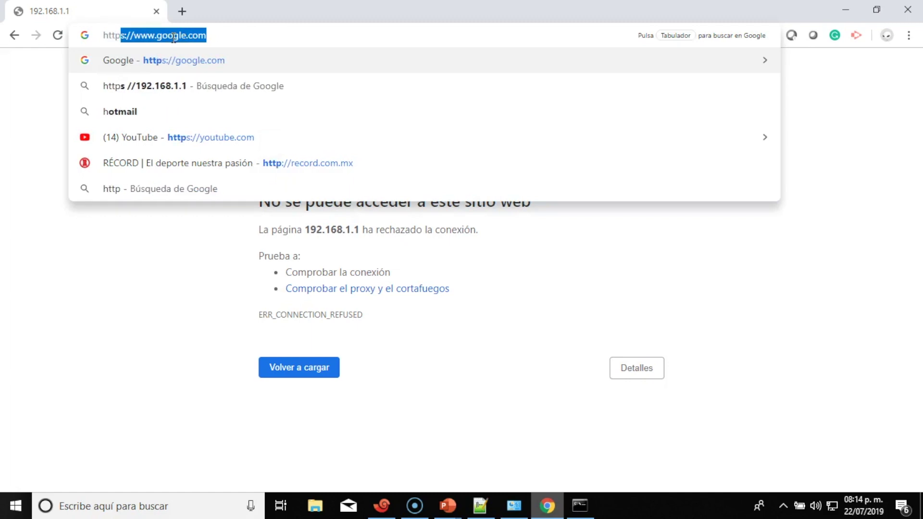
text(:)
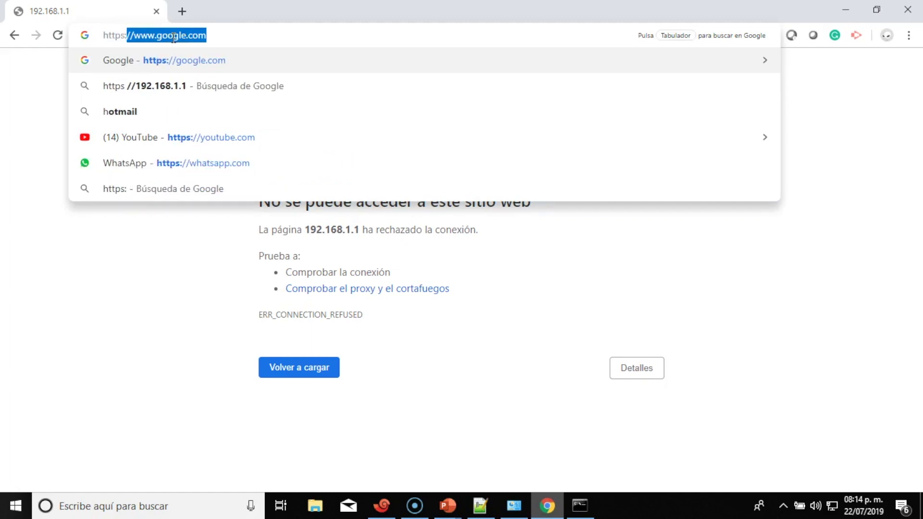
text(//)
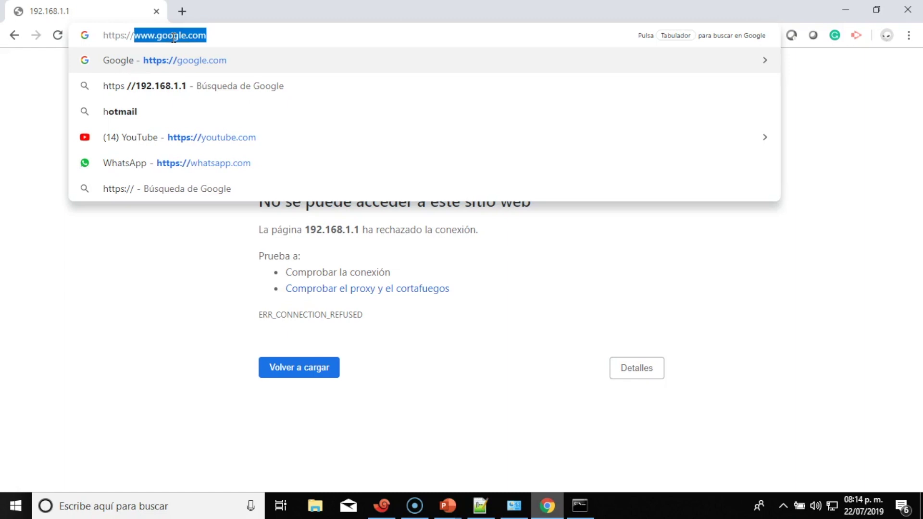
text(192)
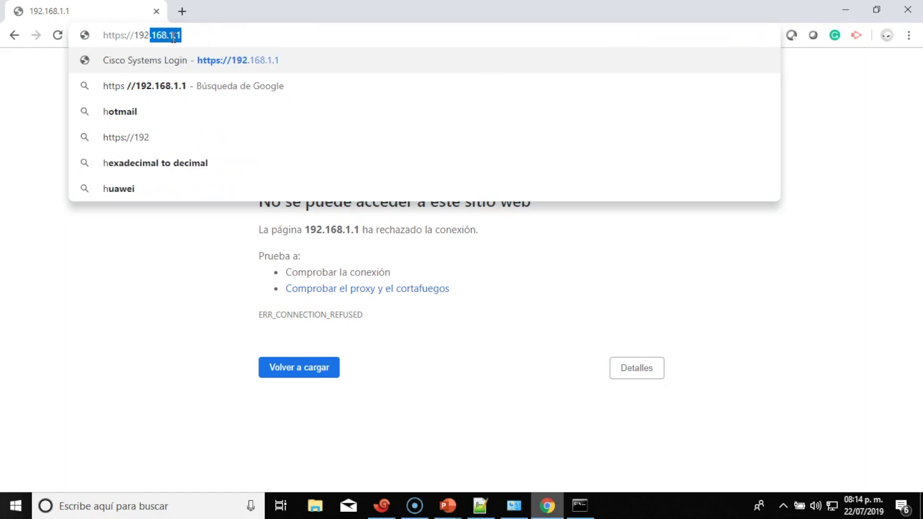
text(.168.1.1)
key(Return)
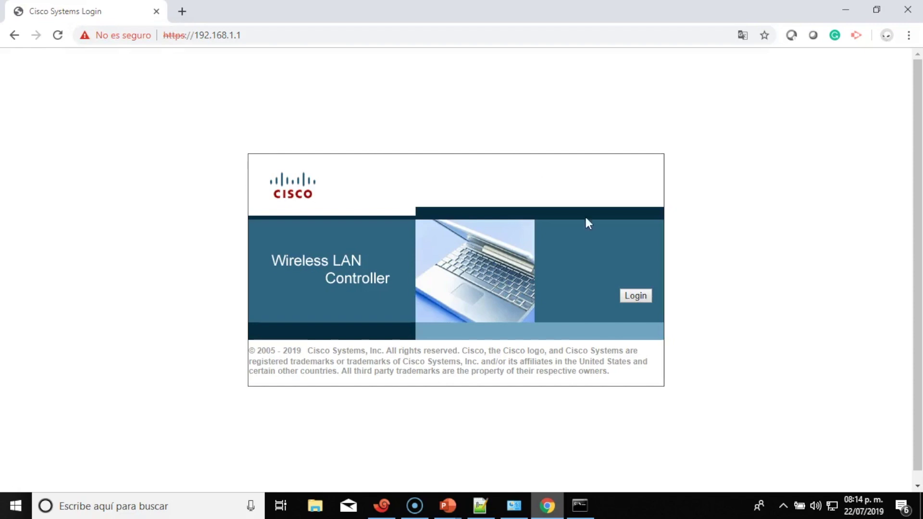
Log in to the WLC and review the Monitor Summary, noting the 802.11a/n radio is down
click(638, 294)
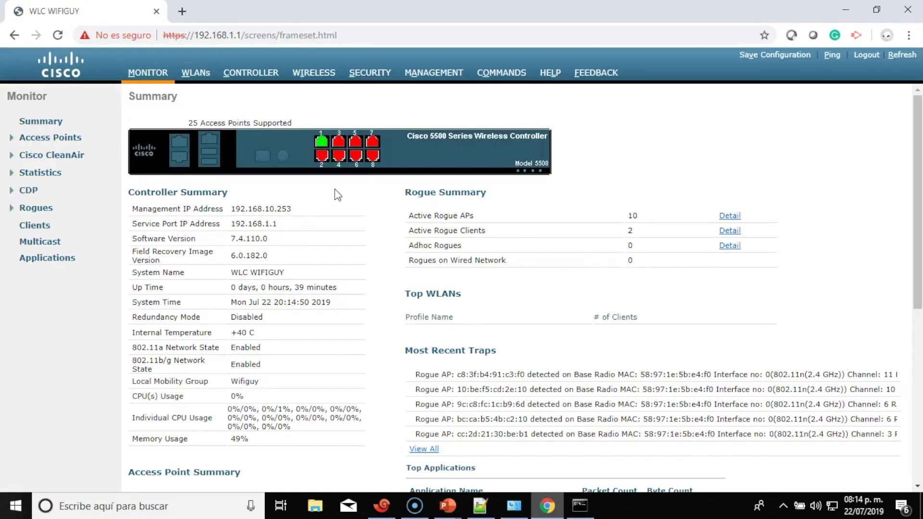
scroll(335, 189, down, 4)
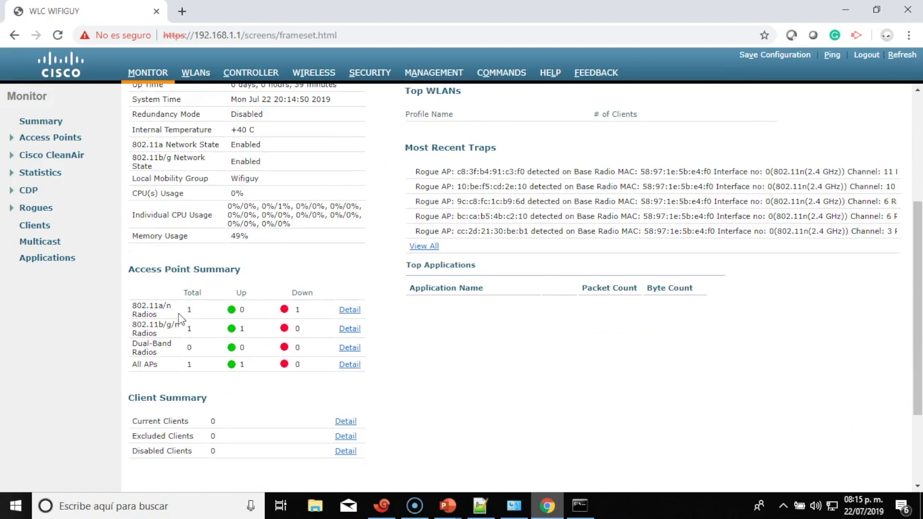
drag(180, 313, 311, 309)
click(311, 309)
scroll(310, 309, up, 4)
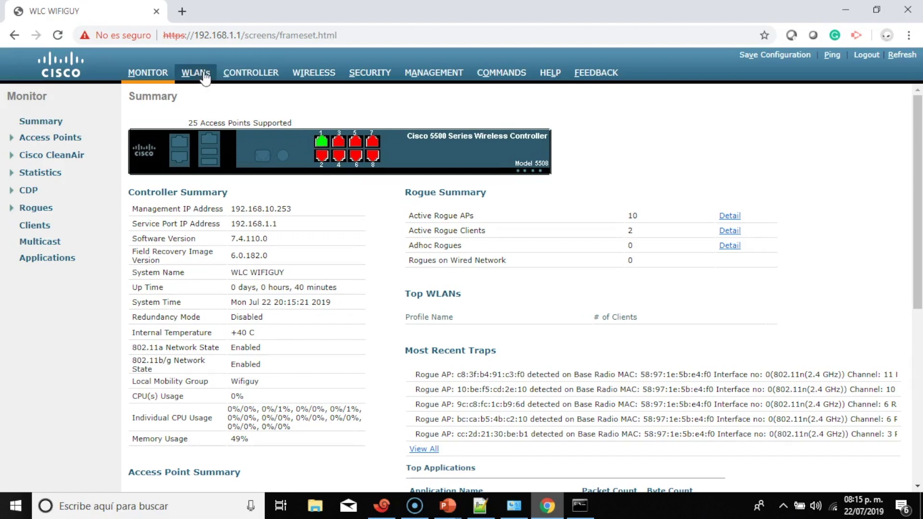
click(246, 74)
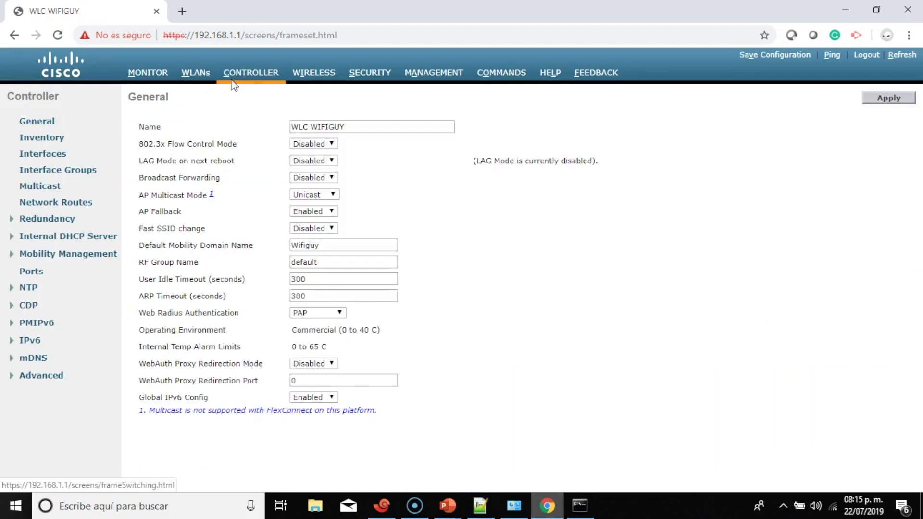
Create a new controller interface named Empleados with VLAN Id 100
click(57, 155)
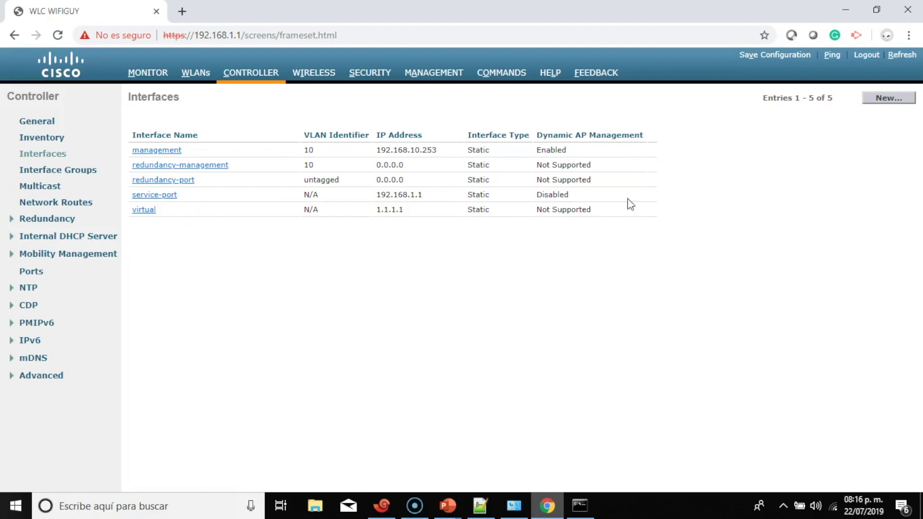
click(889, 98)
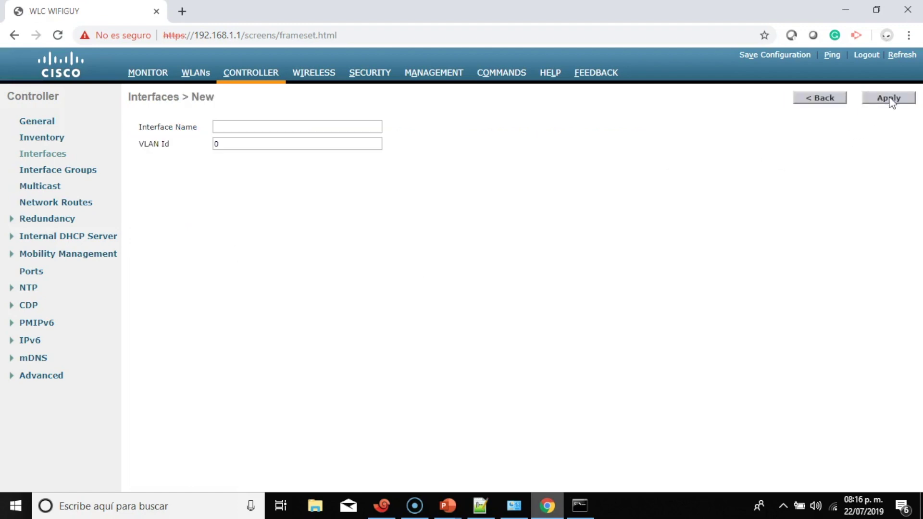
click(292, 128)
text(Em)
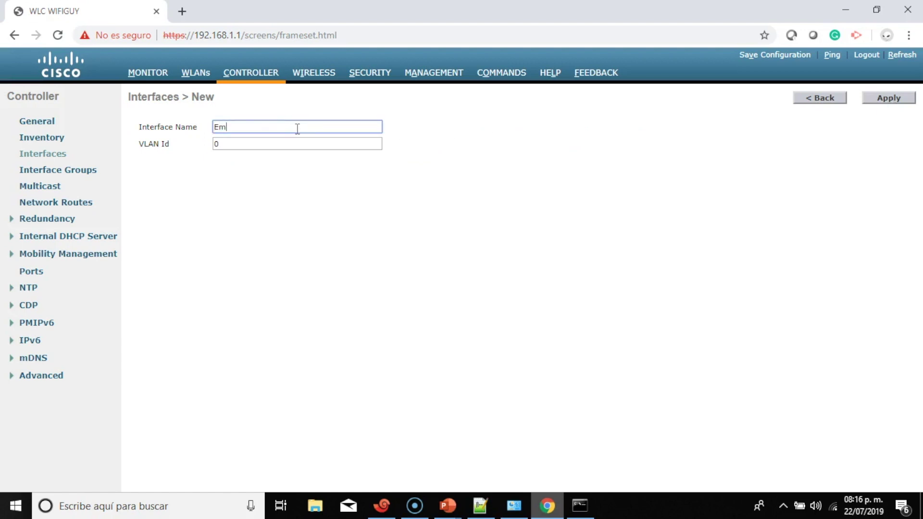
text(pleados)
click(302, 147)
key(BackSpace)
text(100)
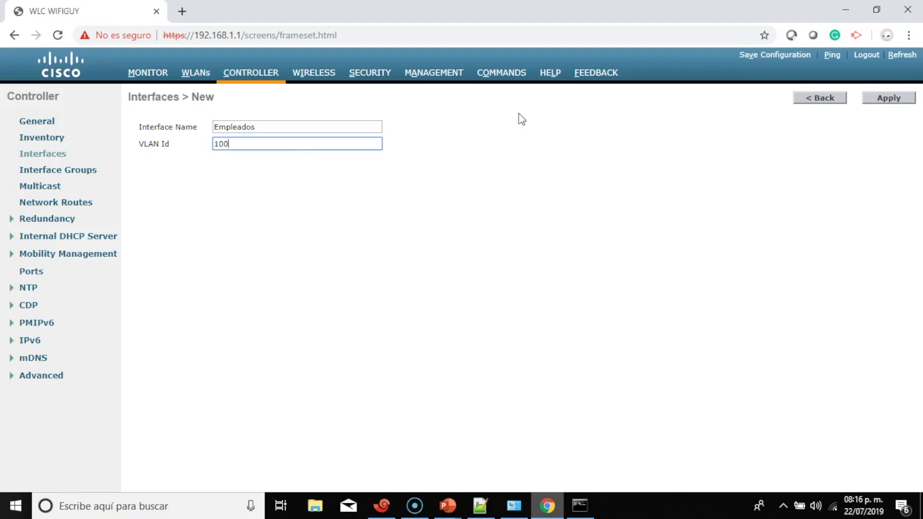
Create the Empleados interface and set its port number to 1
click(887, 98)
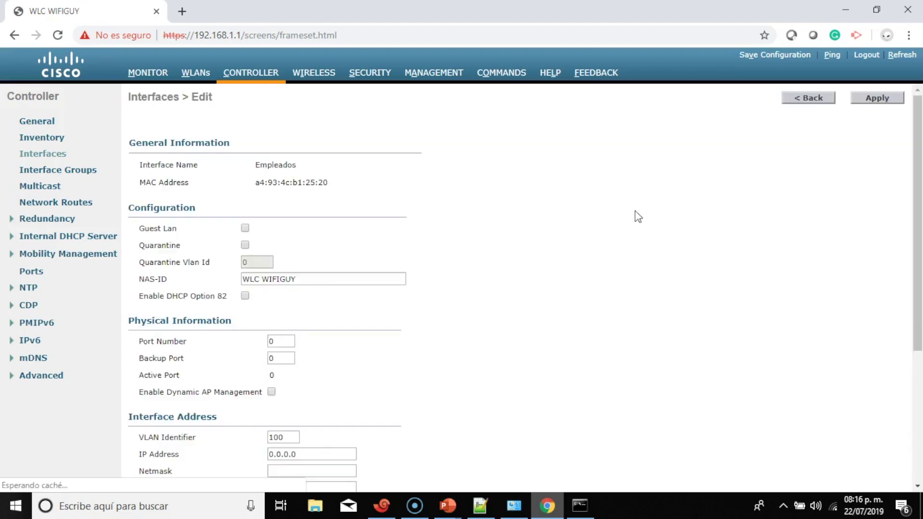
scroll(379, 232, down, 1)
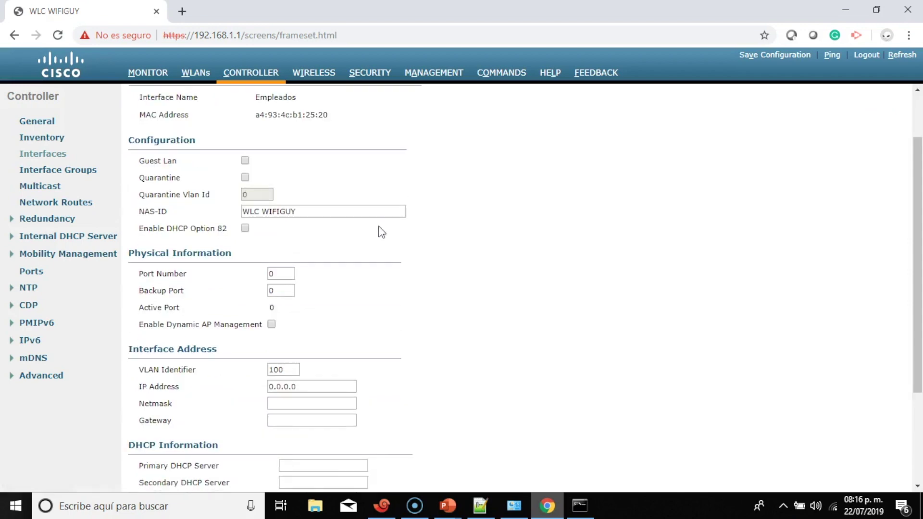
scroll(381, 232, down, 1)
scroll(380, 232, down, 1)
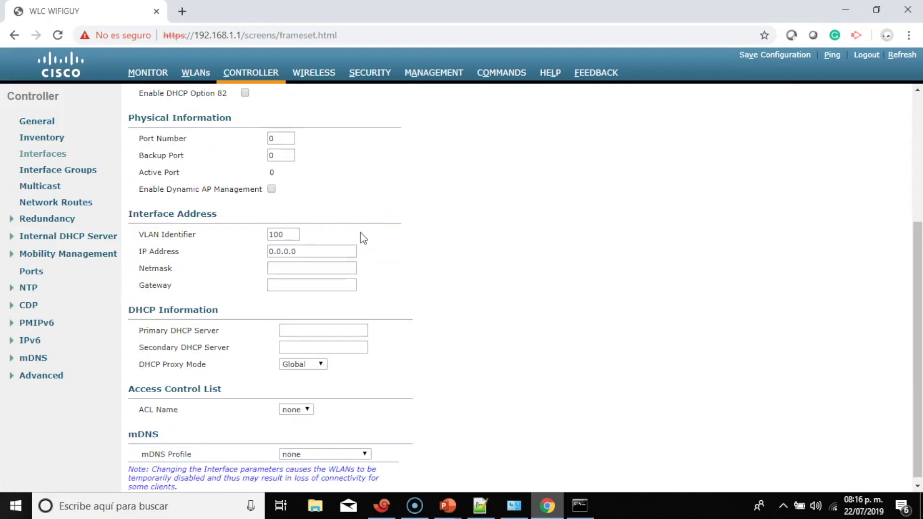
double_click(282, 138)
key(BackSpace)
text(1)
Enter 192.168.100.253 as the interface IP address, then bring Notepad++ forward
scroll(327, 187, down, 1)
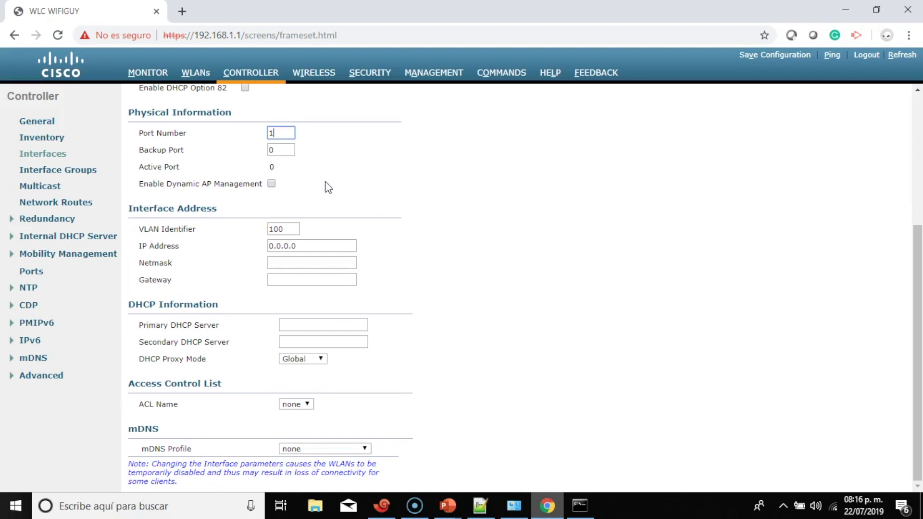
click(327, 243)
key(BackSpace)
key(BackSpace)
key(BackSpace)
key(BackSpace)
key(BackSpace)
key(BackSpace)
key(BackSpace)
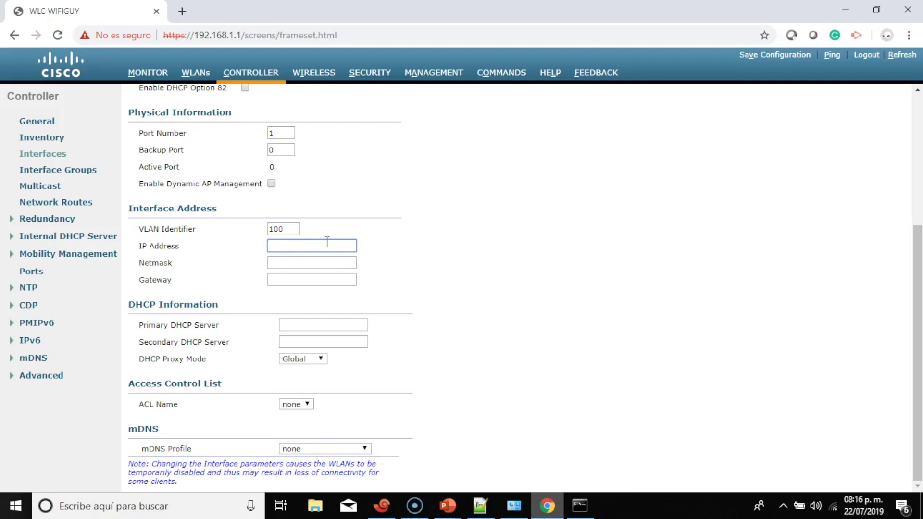
text(192.16)
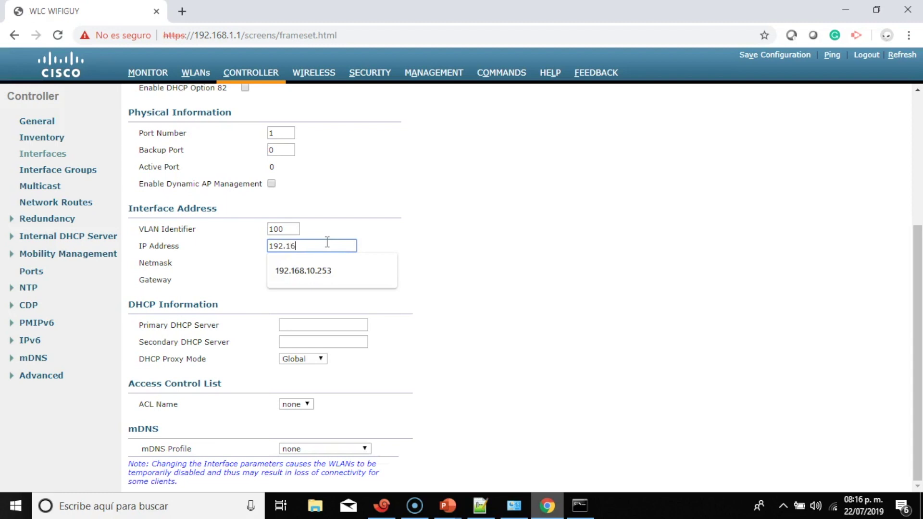
text(8.100.253)
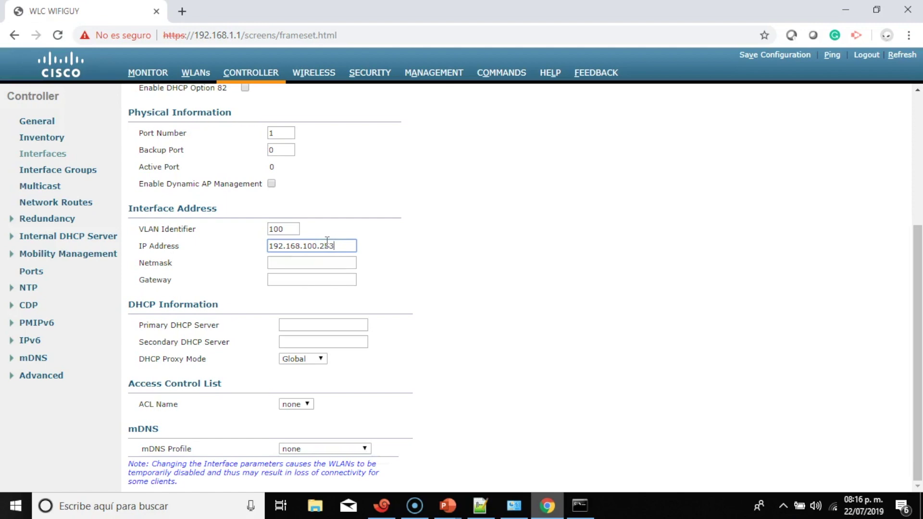
click(480, 505)
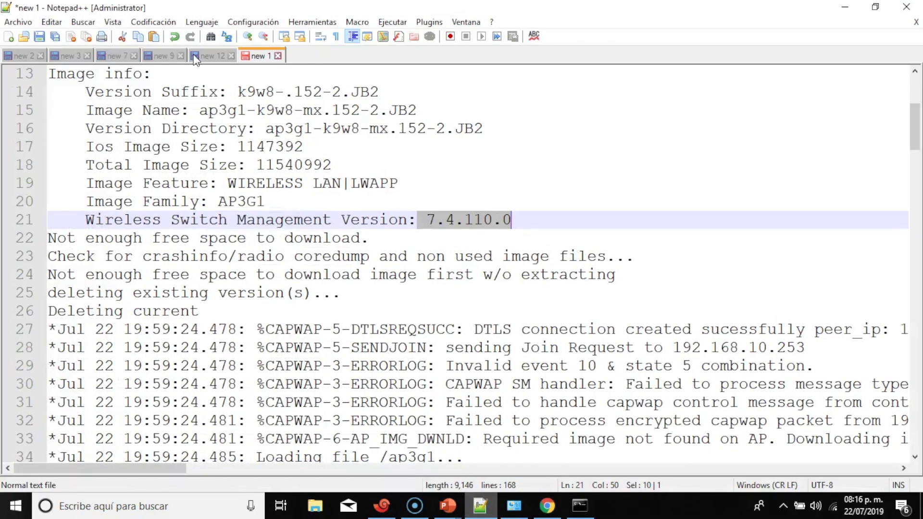
Check the excluded addresses 192.168.10.253 and 192.168.100.253 in notes tab new 12, then return to Chrome
click(195, 57)
scroll(244, 172, up, 4)
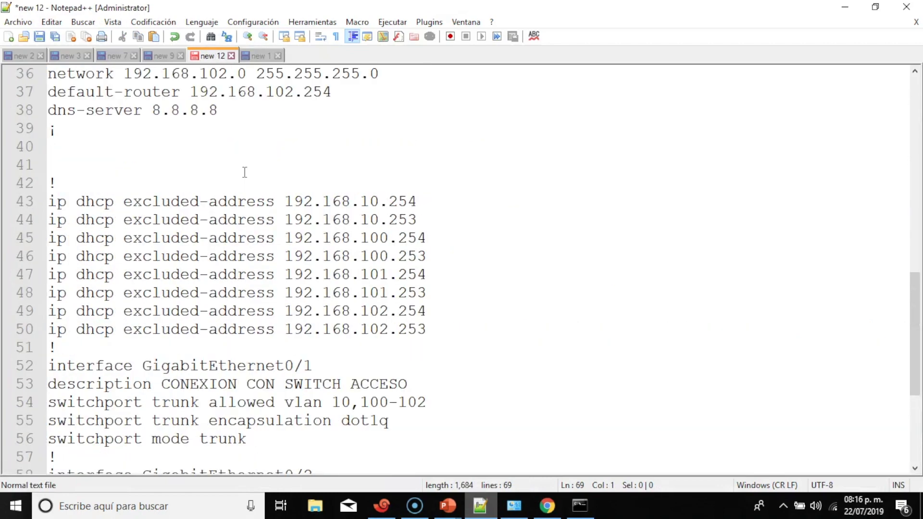
drag(423, 221, 57, 221)
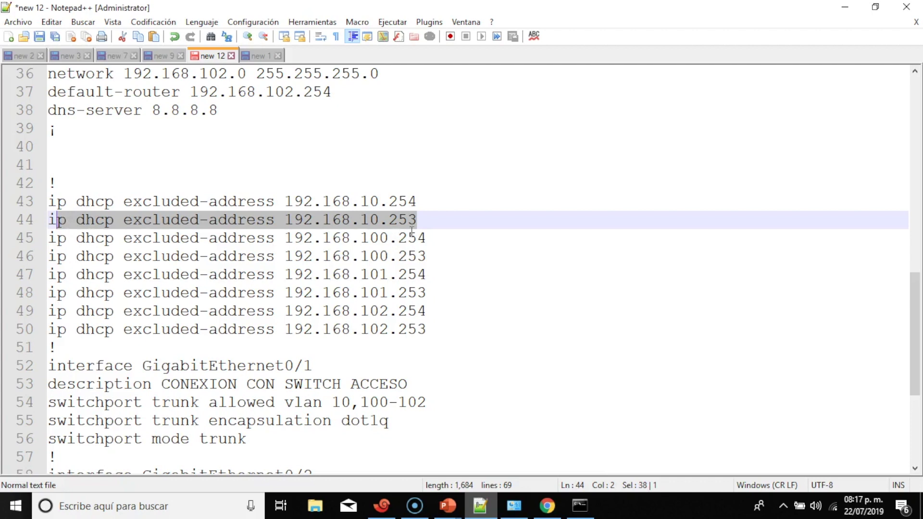
click(426, 221)
drag(431, 218, 281, 220)
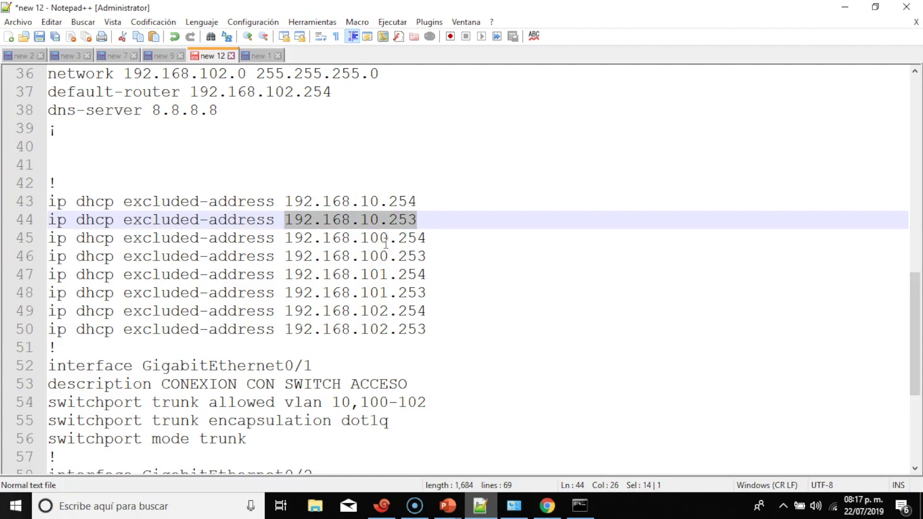
drag(430, 255, 275, 256)
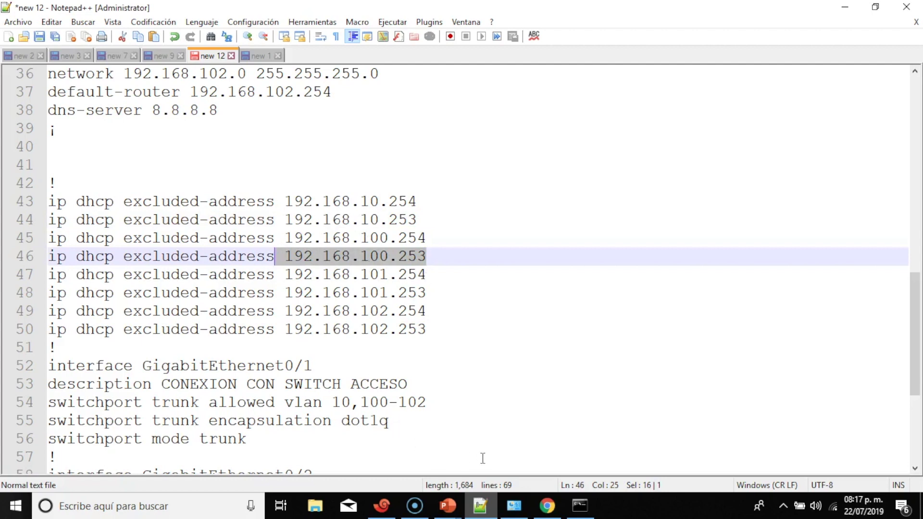
click(546, 504)
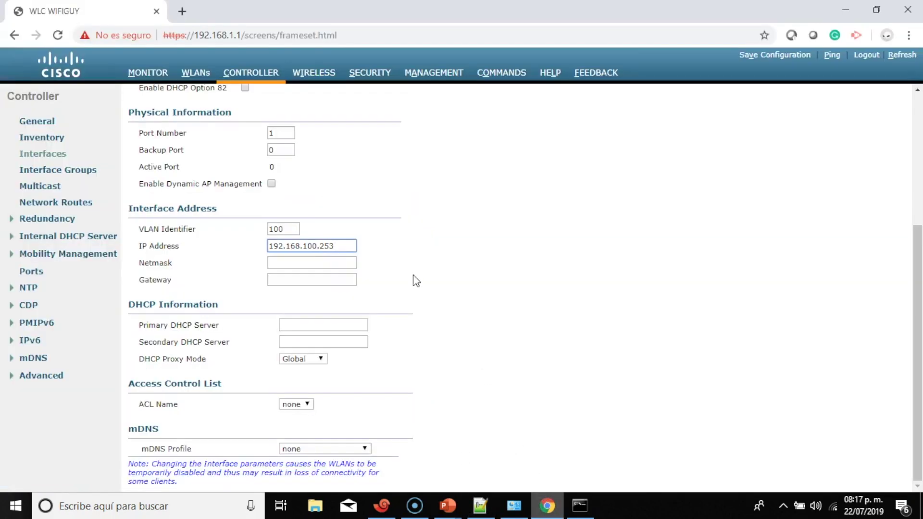
Enter netmask 255.255.255.0 and gateway 192.168.100.254 for the Empleados interface
click(341, 263)
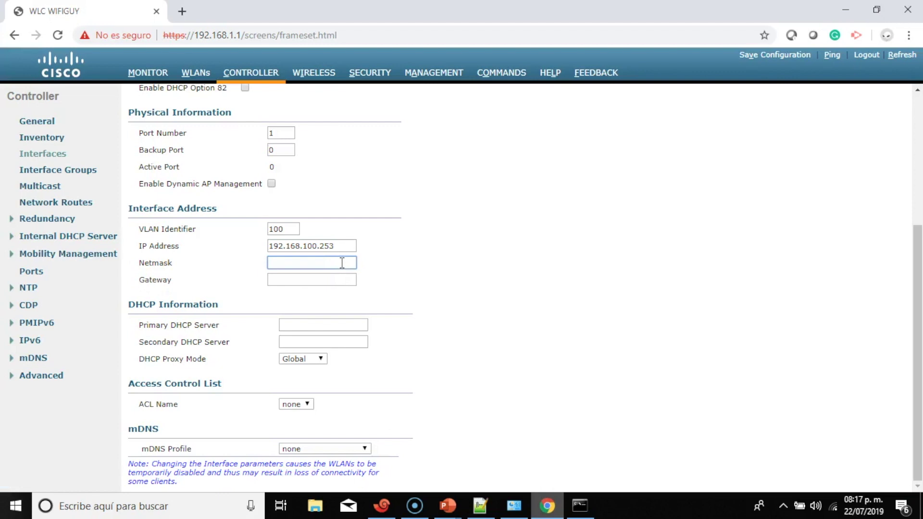
text(255.2)
text(55.25)
text(5.)
text(5.0)
click(284, 280)
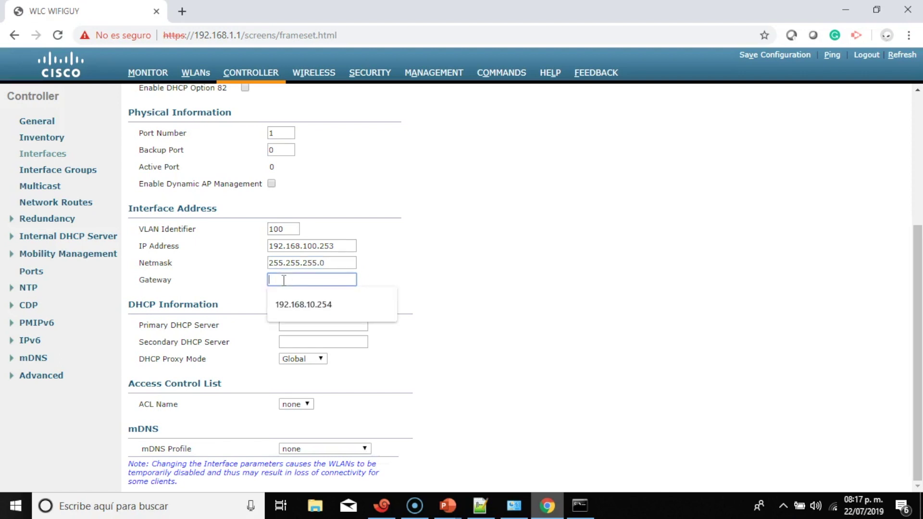
text(192.168.100.254)
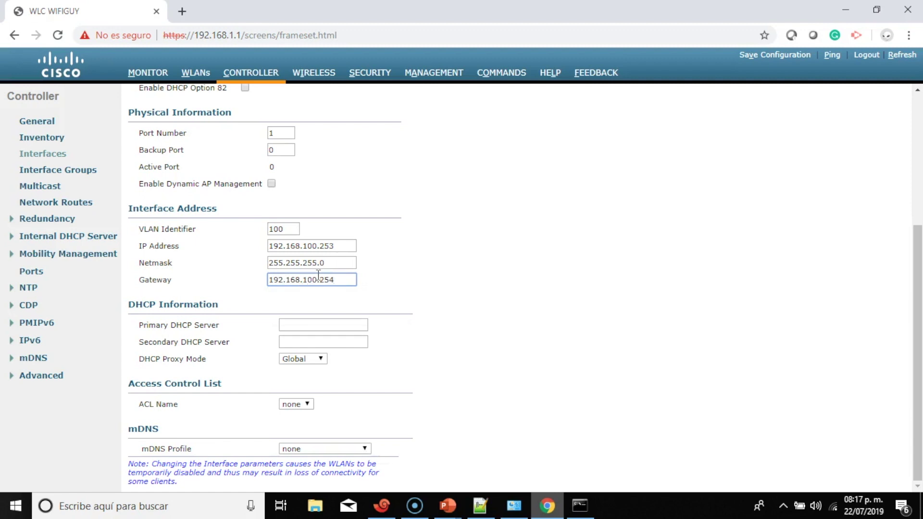
Copy the gateway 192.168.100.254 into the Primary DHCP Server field
drag(338, 280, 270, 282)
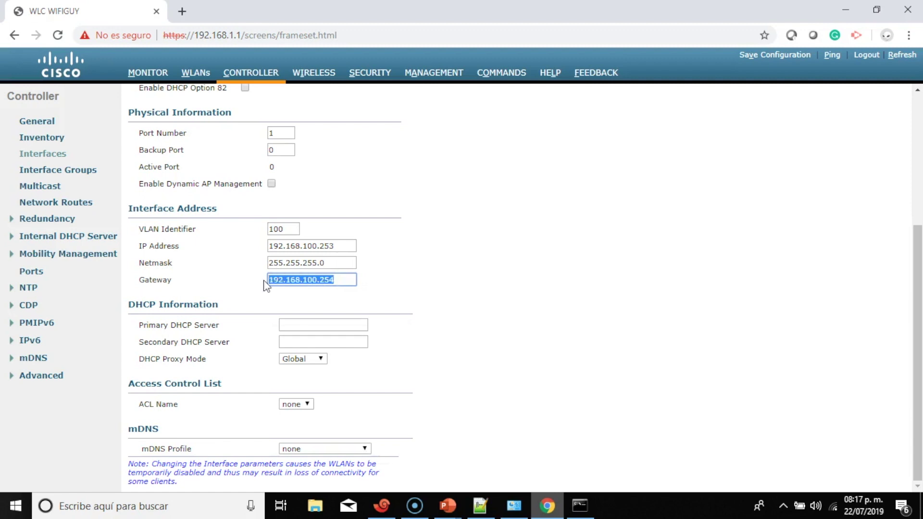
right_click(286, 279)
click(336, 330)
click(317, 326)
right_click(318, 326)
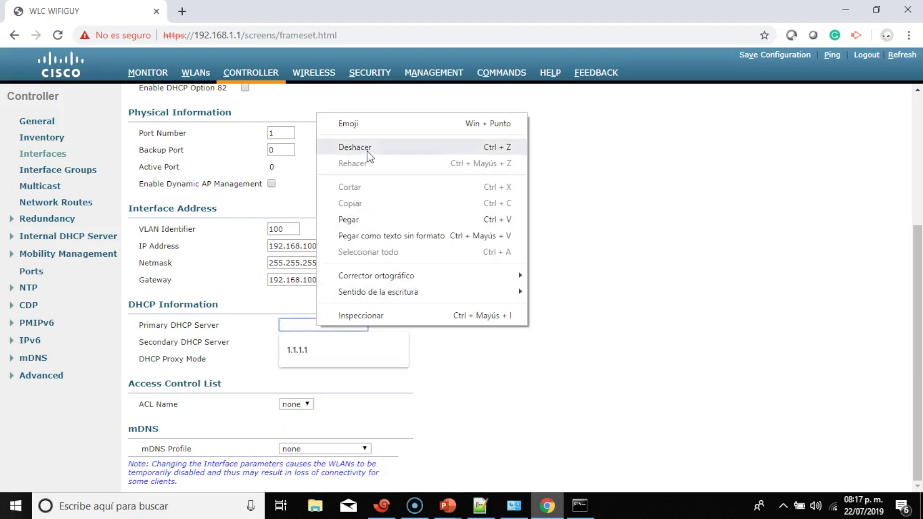
click(298, 238)
drag(342, 280, 271, 282)
key(ctrl+c)
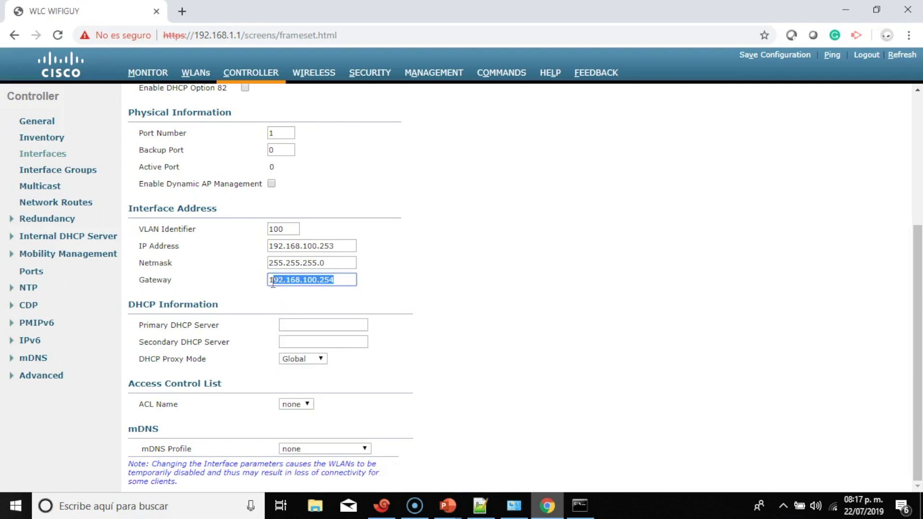
right_click(279, 279)
click(316, 118)
click(298, 325)
right_click(298, 326)
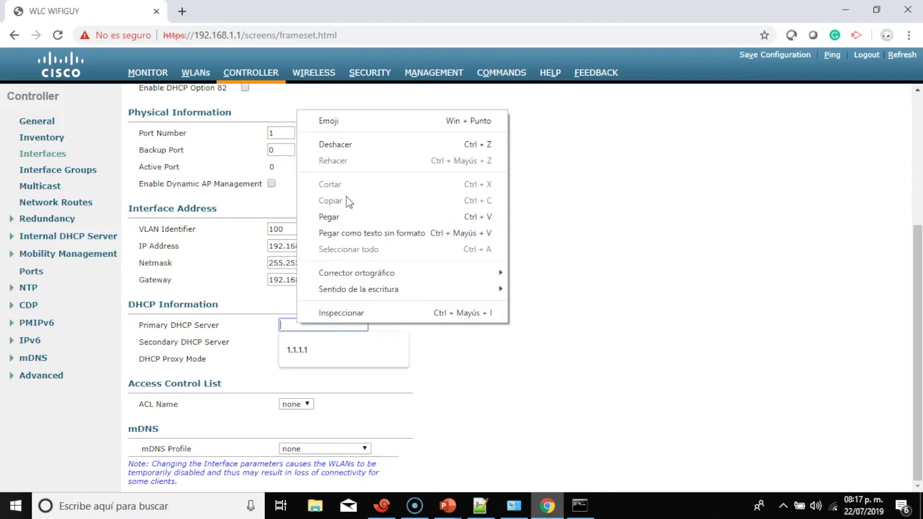
click(339, 220)
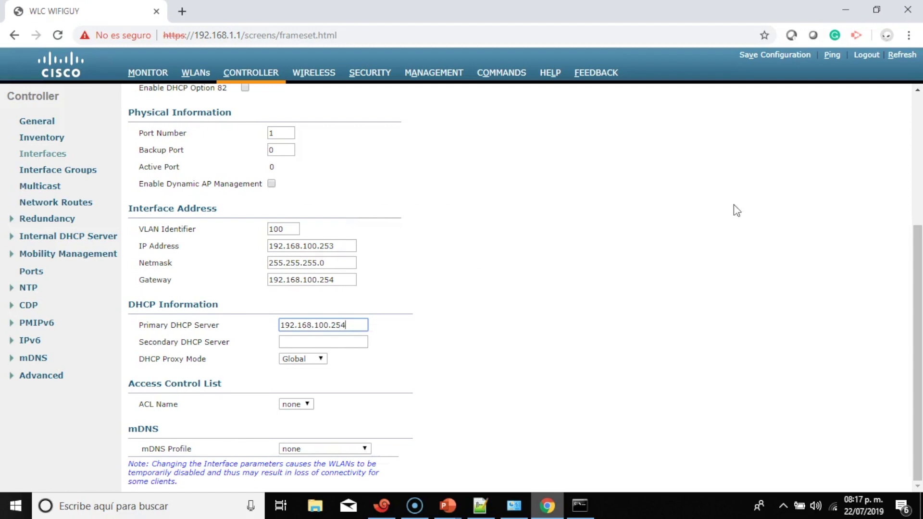
Apply the Empleados interface, accept the WLAN interruption warning, and start another new interface
drag(918, 269, 918, 139)
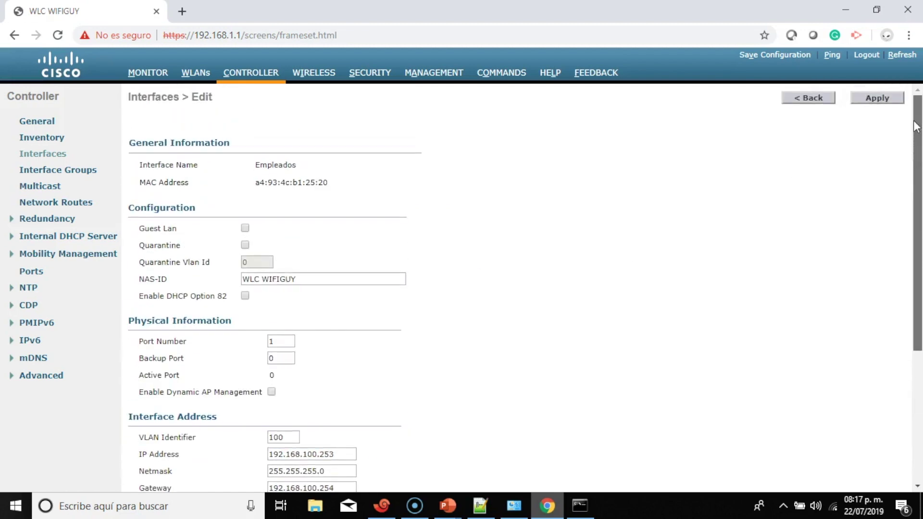
click(877, 101)
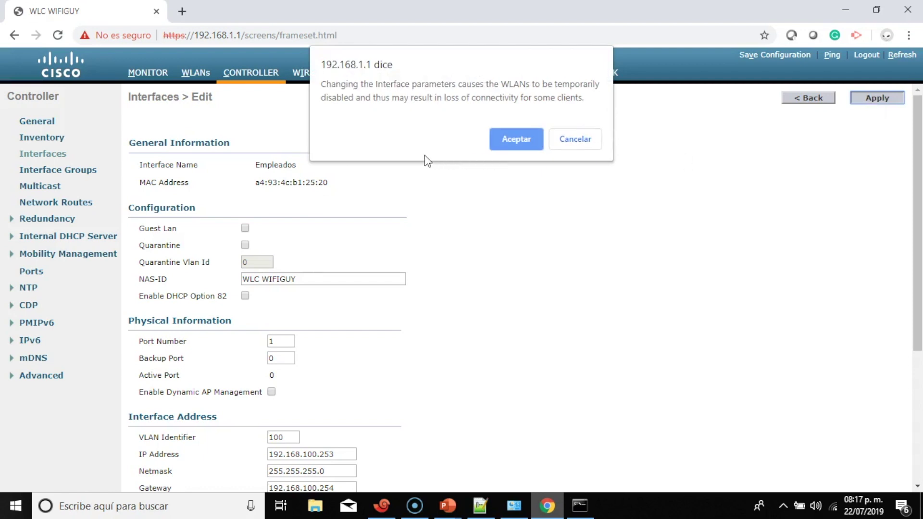
click(516, 140)
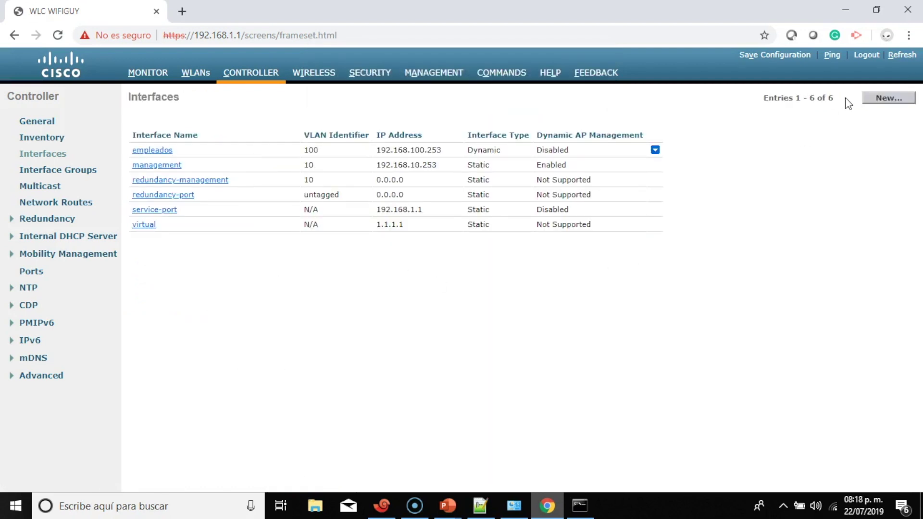
click(881, 100)
click(229, 127)
Create a new interface named VIP on VLAN 101
text(VIP)
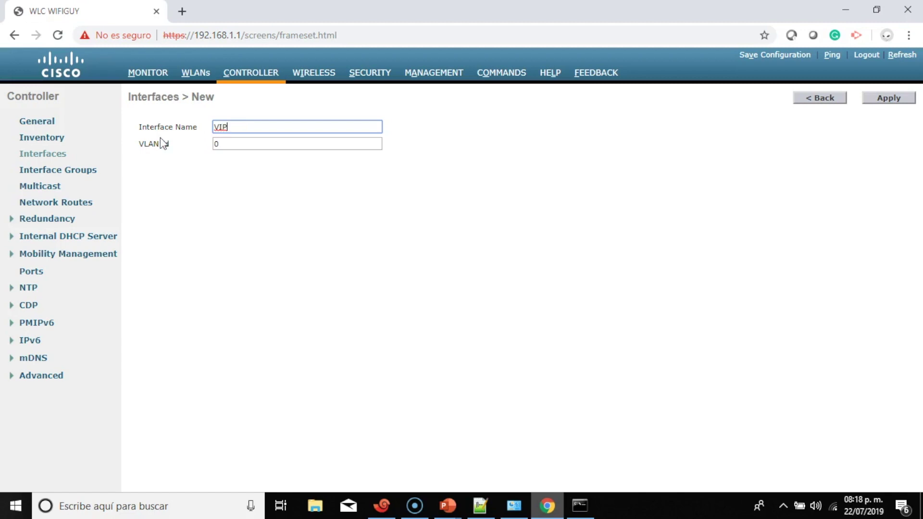
click(232, 142)
key(BackSpace)
text(101)
click(899, 99)
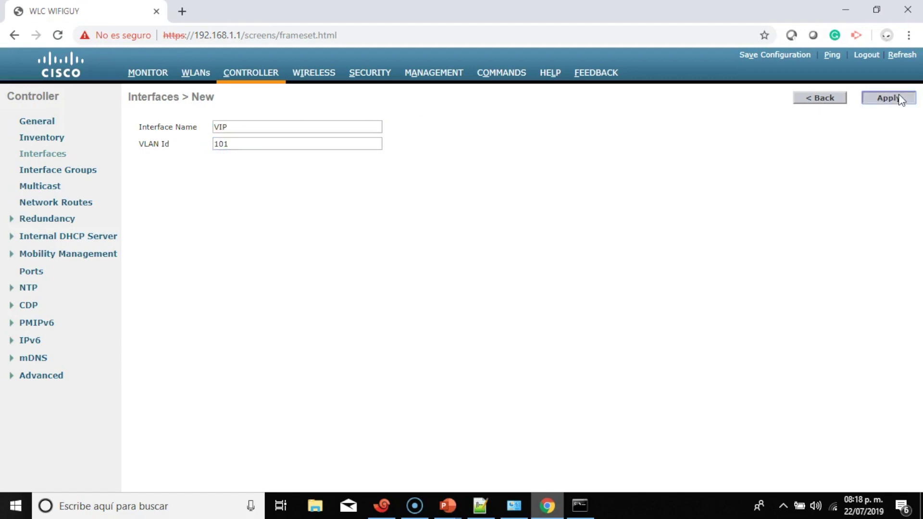
Give the VIP interface port 1, IP 192.168.101.253 and netmask 255.255.255.0
click(284, 338)
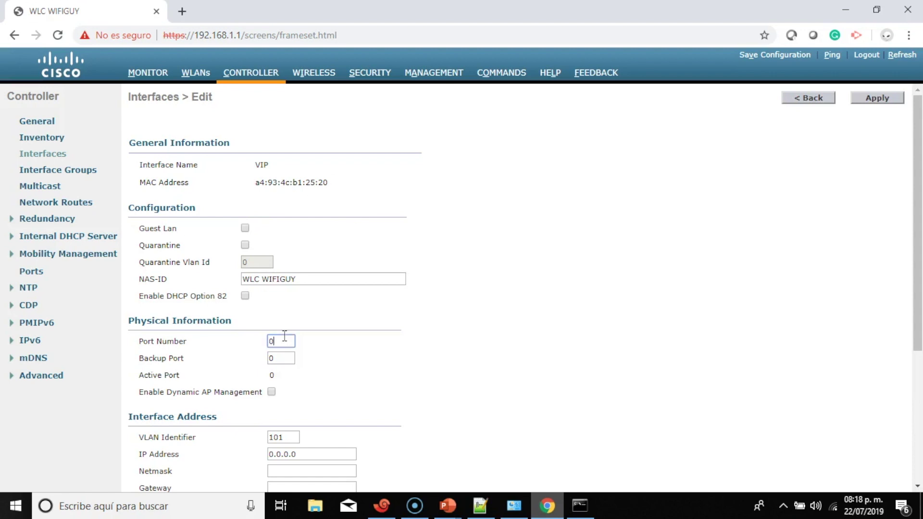
text(1)
scroll(285, 336, down, 3)
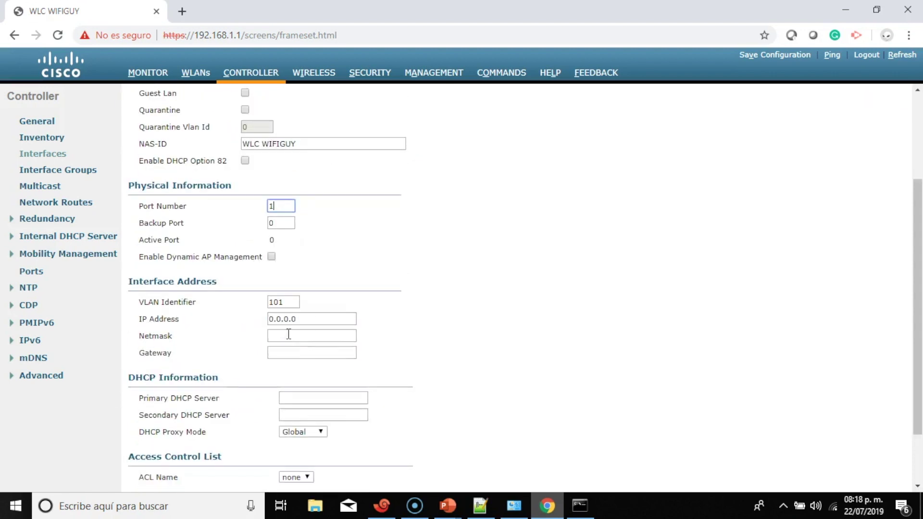
click(329, 317)
drag(328, 314, 179, 316)
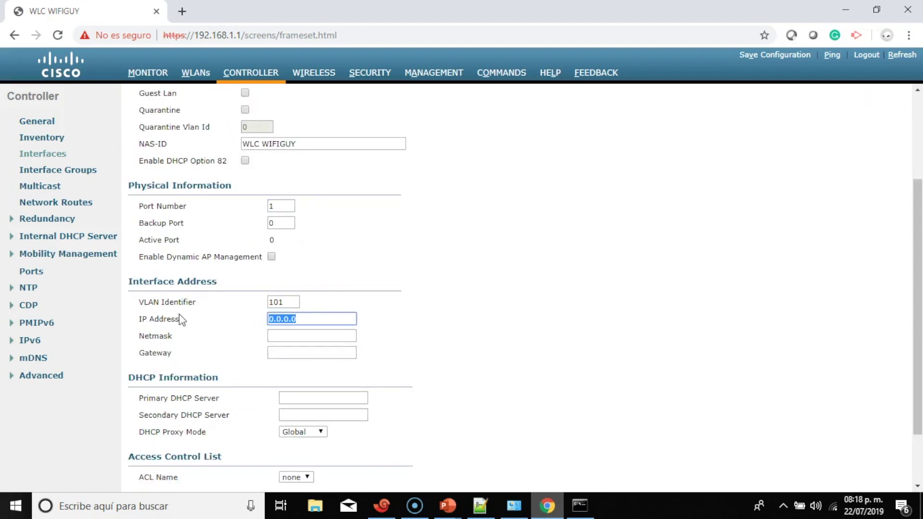
text(192.168.101.253)
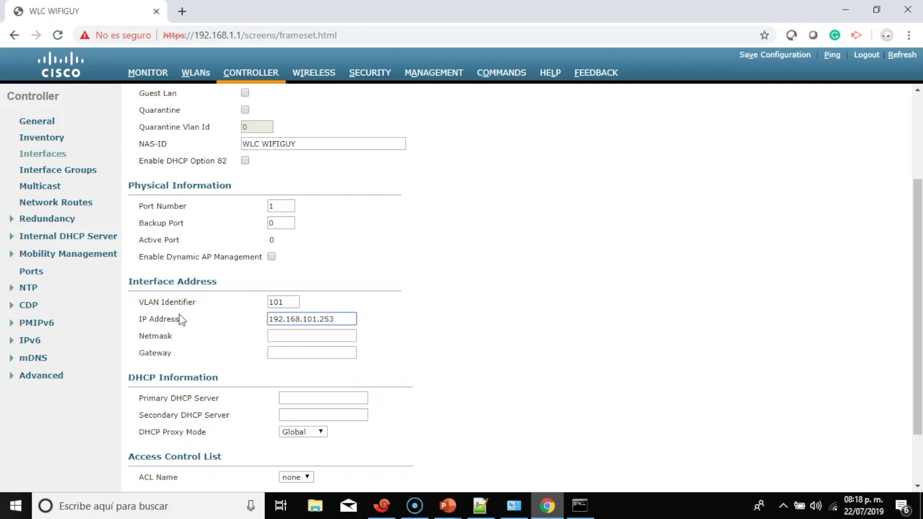
click(279, 335)
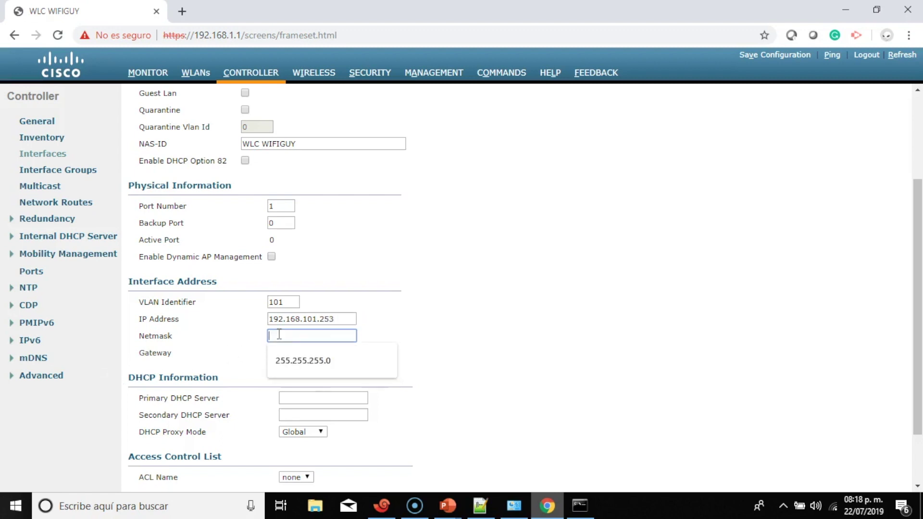
click(327, 369)
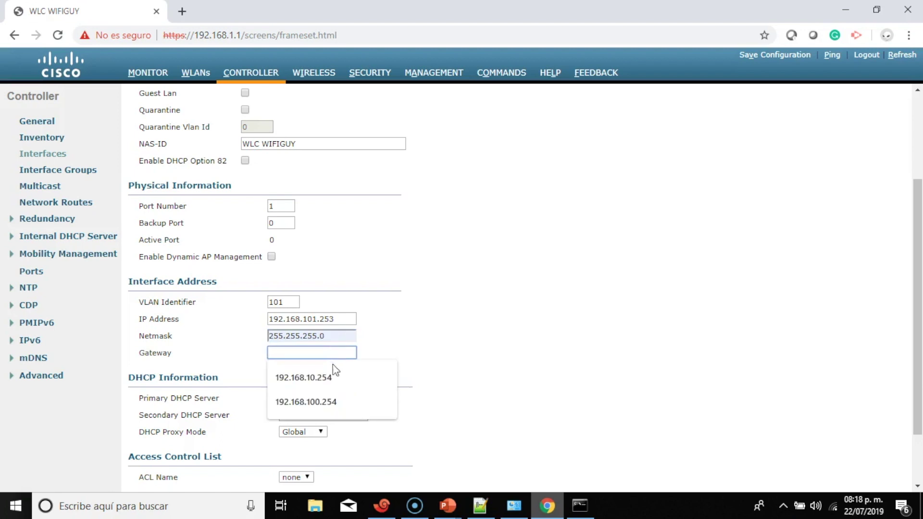
Set the VIP interface gateway to 192.168.101.254
click(339, 377)
key(BackSpace)
key(BackSpace)
key(BackSpace)
key(BackSpace)
text(0)
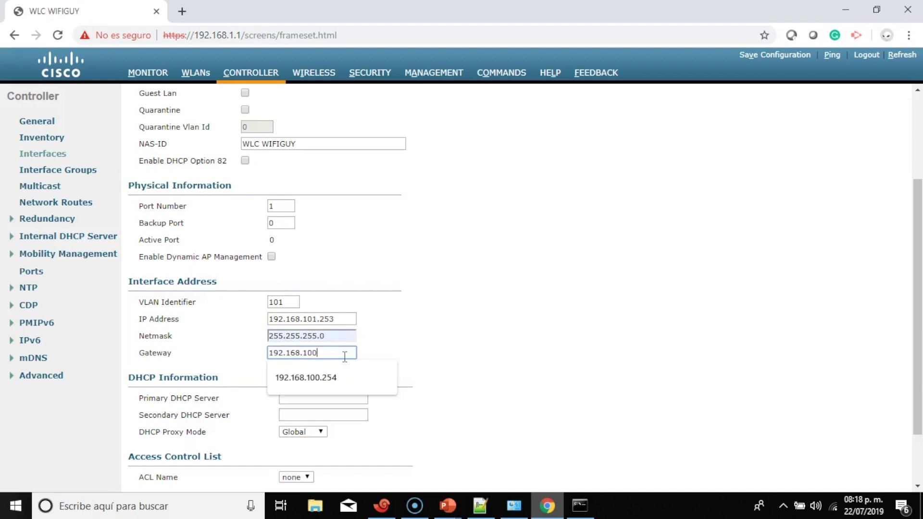
text(.254)
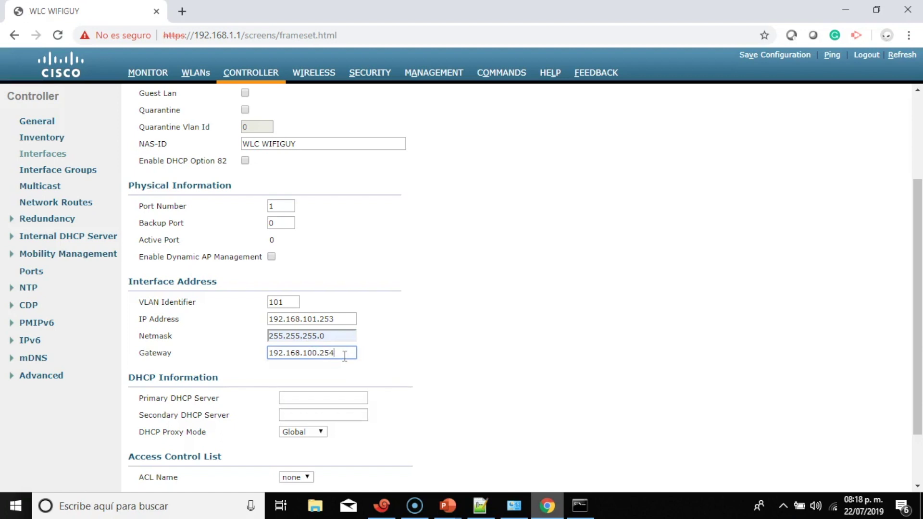
key(Left)
key(Left)
key(Left)
key(Left)
key(shift+Left)
text(1)
drag(343, 353, 248, 360)
Copy 192.168.101.254 into Primary DHCP Server, then apply and confirm the VIP interface
right_click(292, 356)
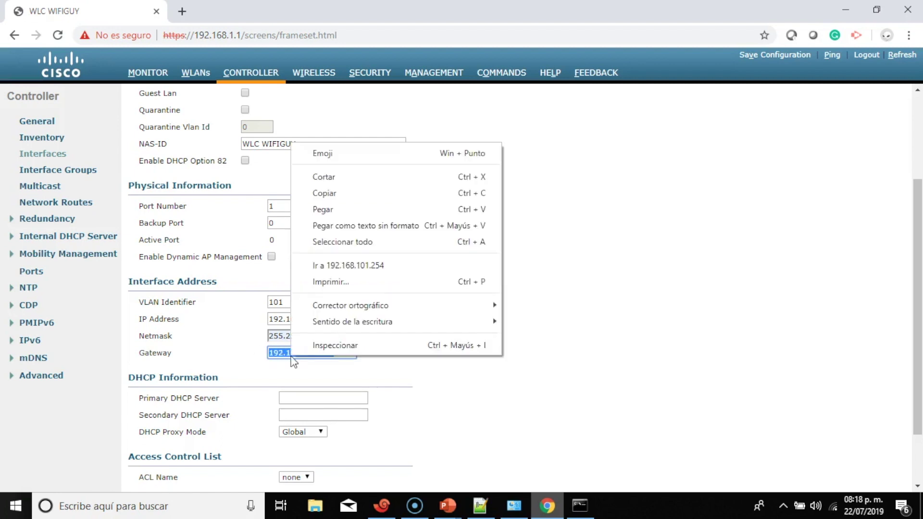
click(344, 201)
scroll(344, 204, down, 2)
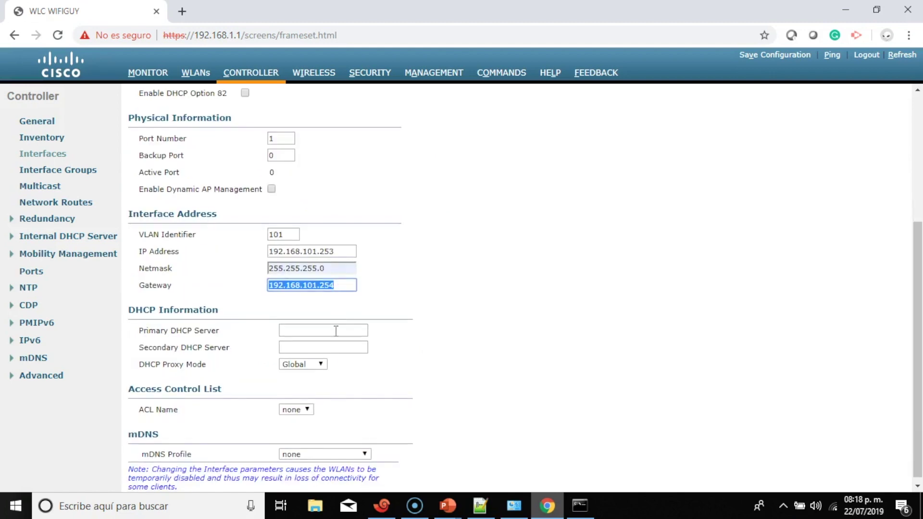
click(335, 331)
right_click(335, 331)
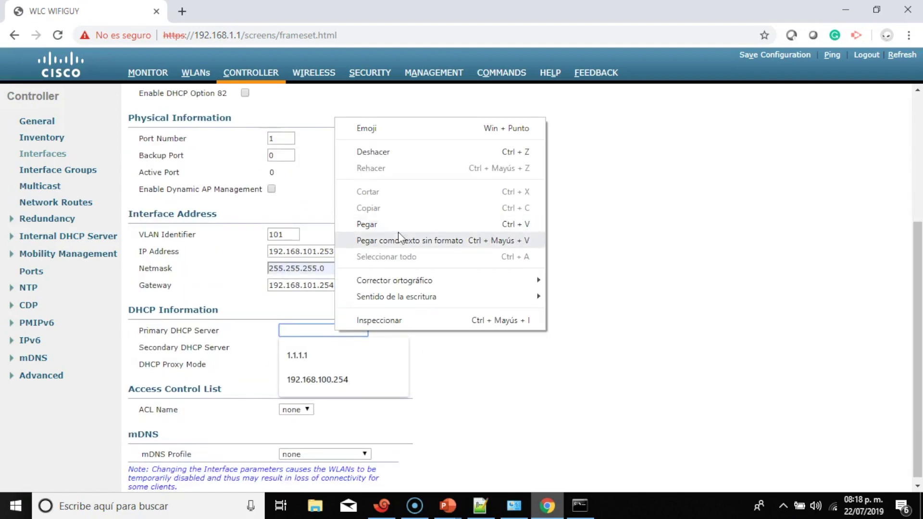
click(366, 224)
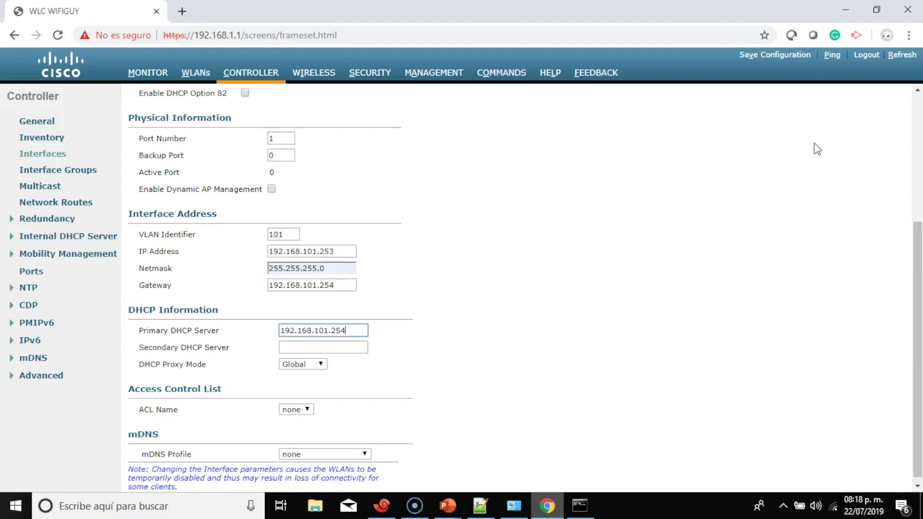
scroll(816, 146, up, 4)
scroll(853, 112, up, 1)
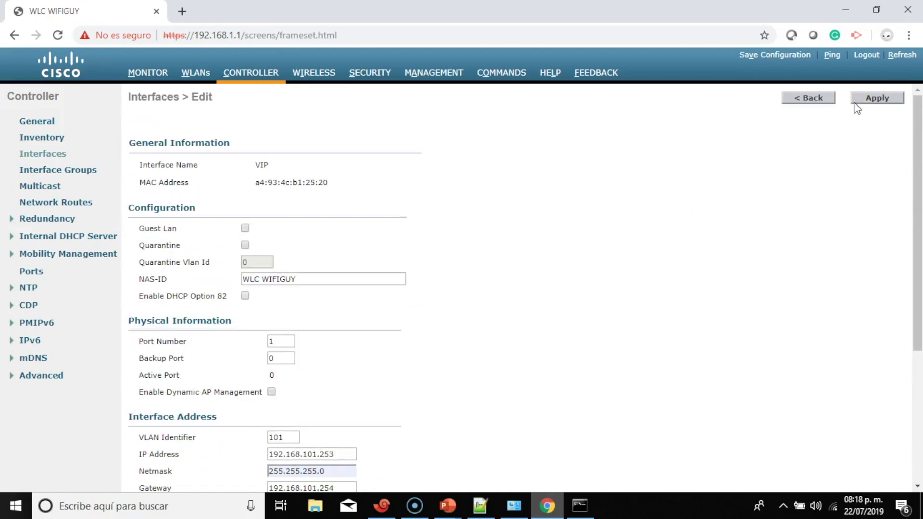
click(863, 97)
click(521, 143)
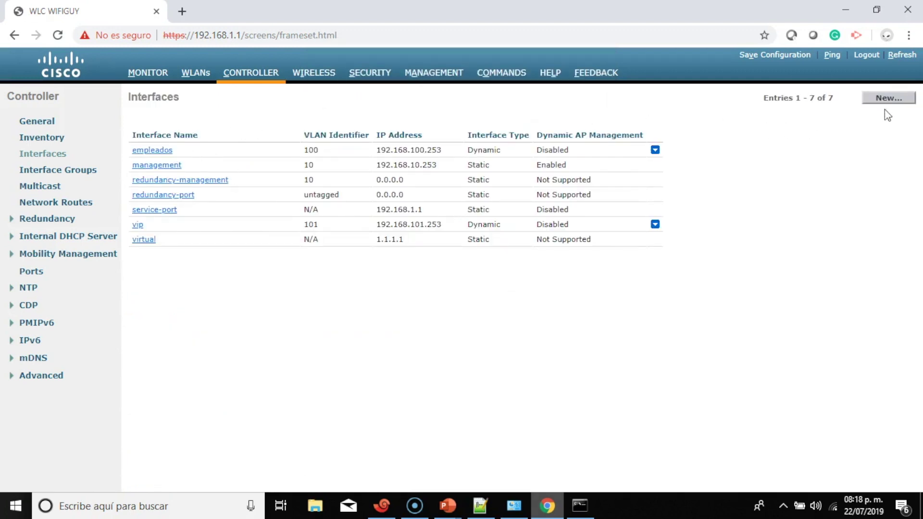
Create a new interface named Invitados on VLAN 102
click(890, 98)
click(268, 130)
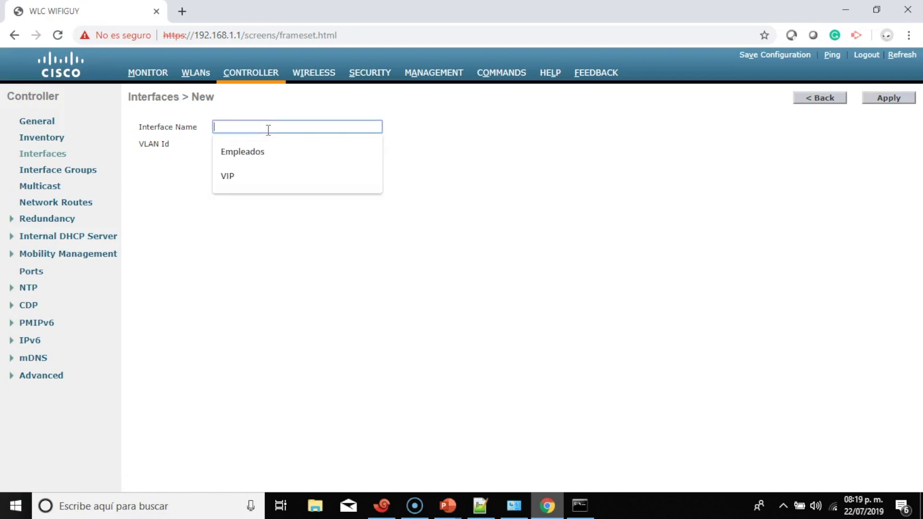
text(Invi)
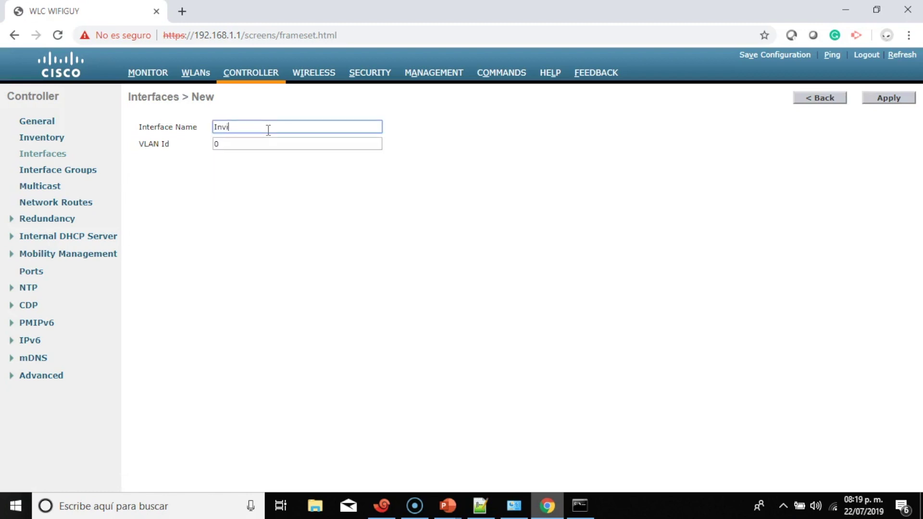
text(tados)
click(268, 145)
key(BackSpace)
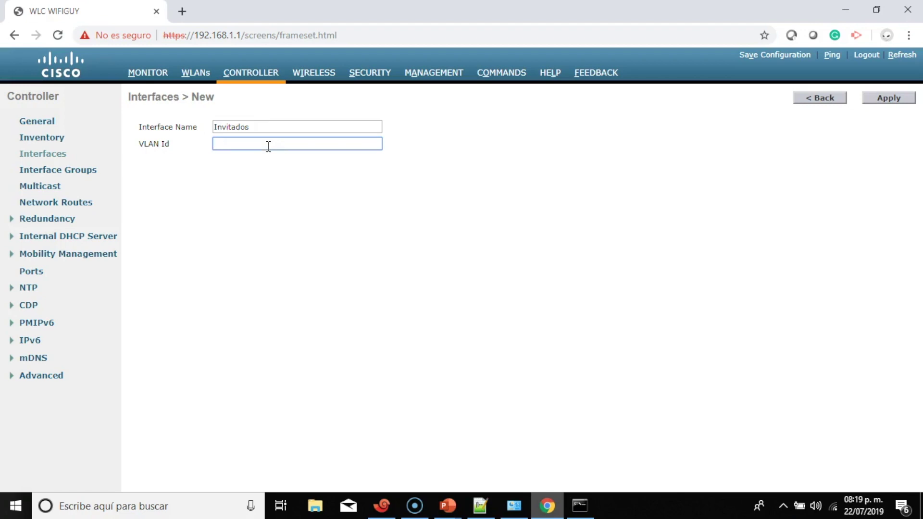
text(102)
click(887, 97)
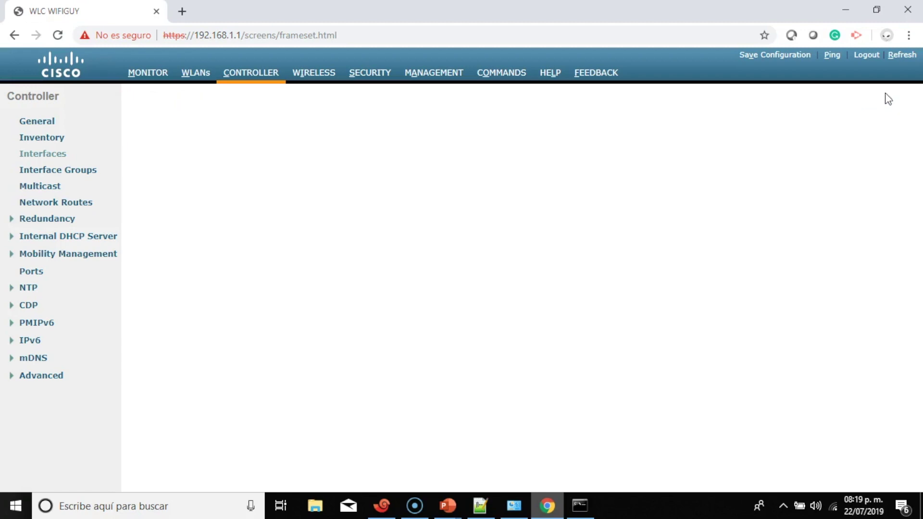
Give the Invitados interface port 1, IP 192.168.102.253 and netmask 255.255.255.0
drag(288, 342, 214, 344)
text(1)
scroll(212, 337, down, 4)
drag(309, 247, 231, 258)
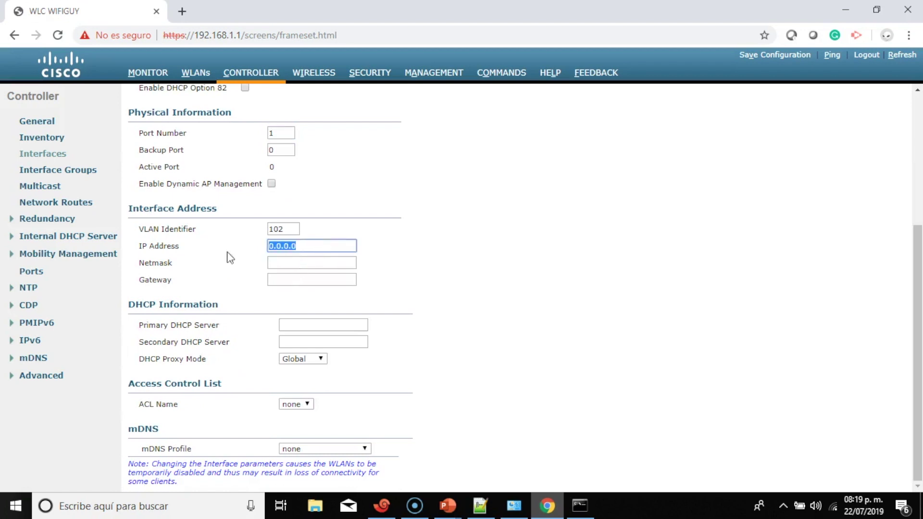
text(192.1)
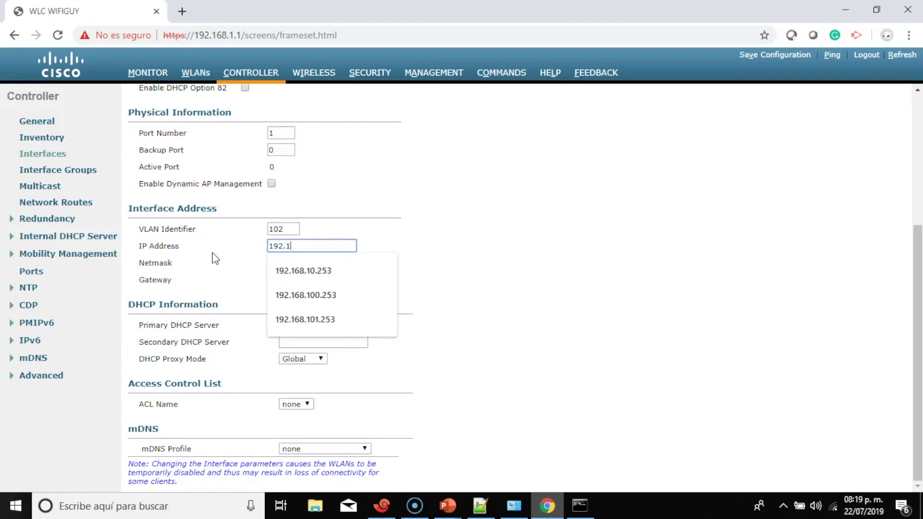
text(68.102.2)
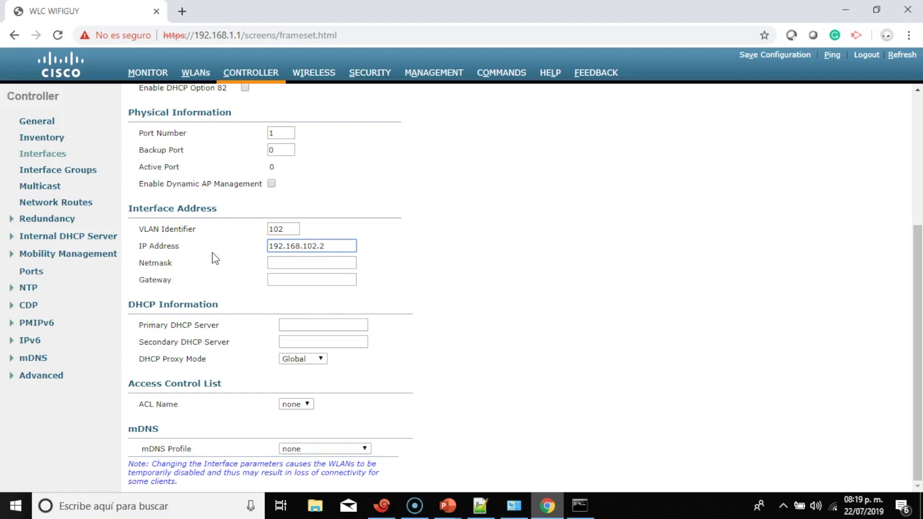
text(53)
click(295, 263)
click(315, 287)
Set gateway and primary DHCP server to 192.168.102.254, then apply and confirm
click(316, 280)
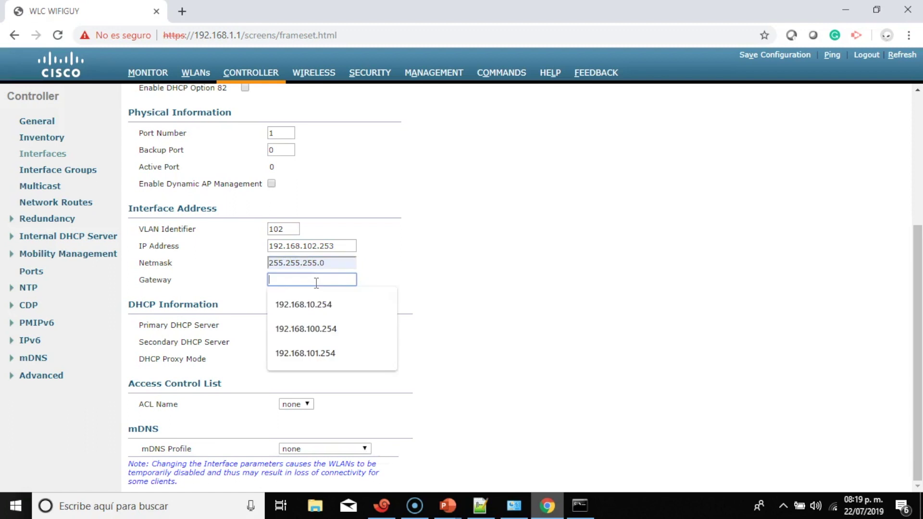
text(192.168.102.254)
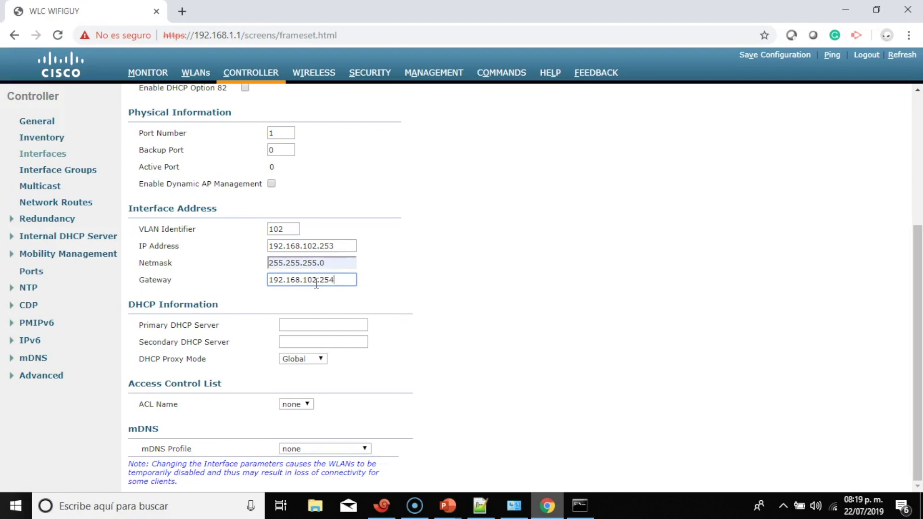
drag(356, 279, 263, 287)
right_click(283, 284)
click(319, 119)
click(308, 325)
right_click(308, 325)
click(326, 217)
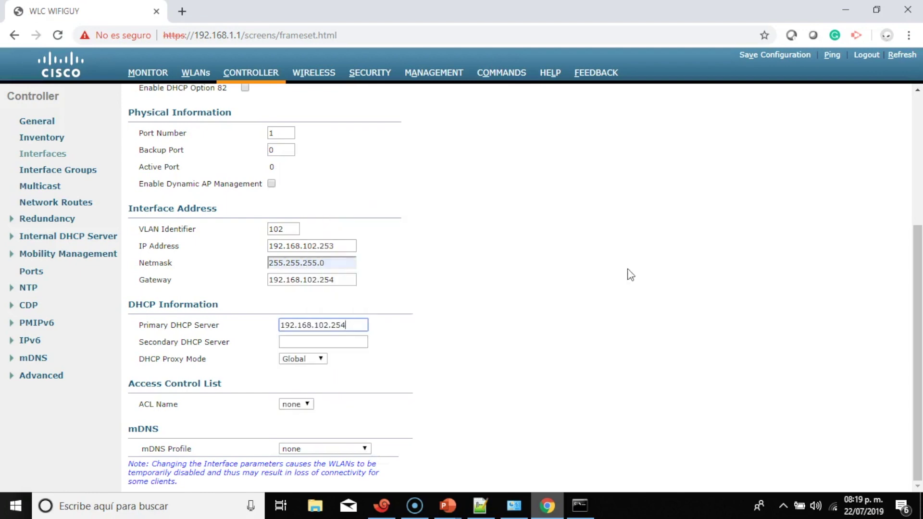
drag(917, 246, 905, 99)
click(890, 96)
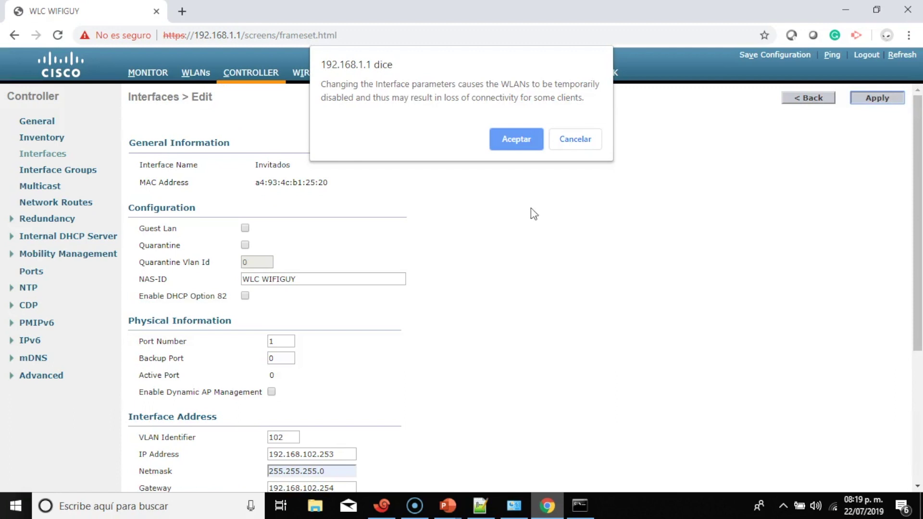
click(515, 143)
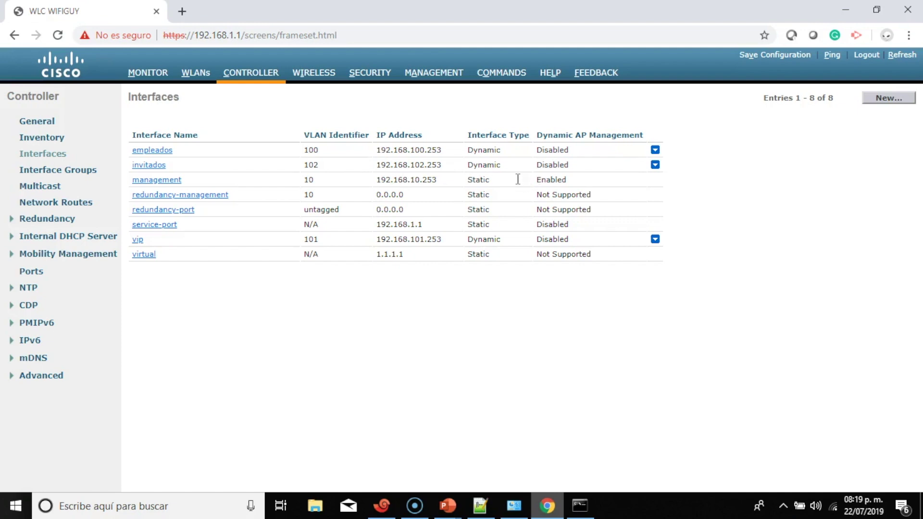
Check the new invitados interface address in the list, then go to the WLANs page
drag(460, 165, 302, 168)
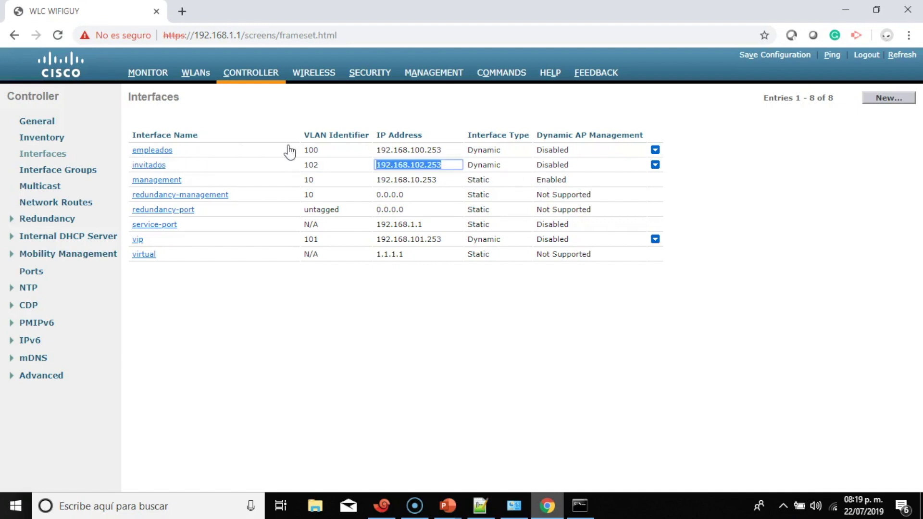
click(445, 149)
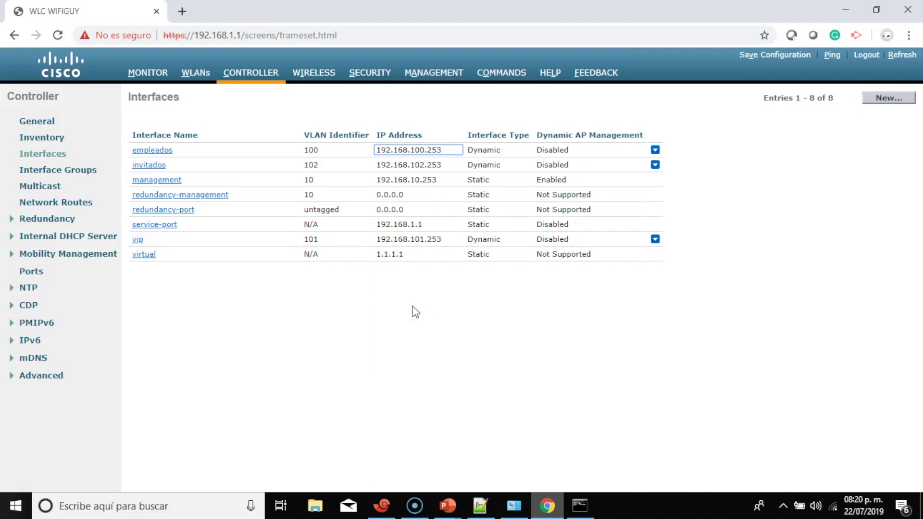
click(196, 76)
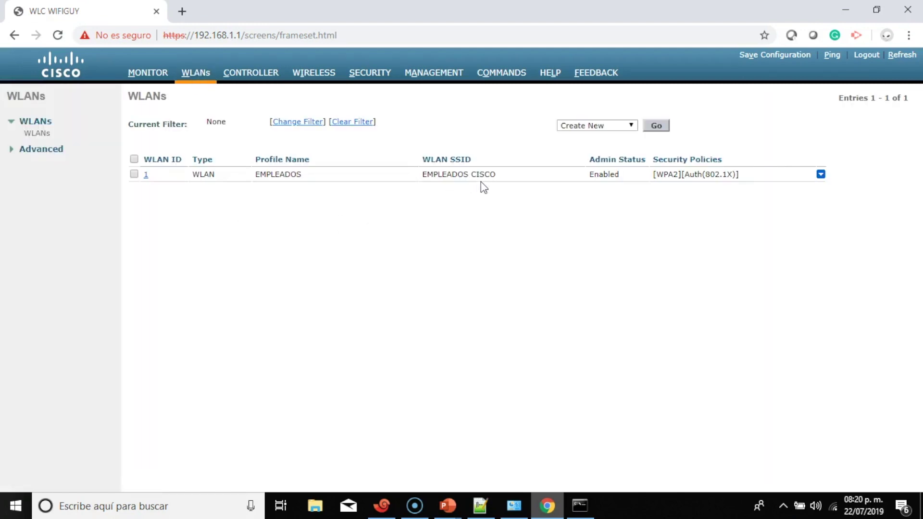
Assign the EMPLEADOS WLAN to the empleados interface and bring up its Security tab
click(146, 175)
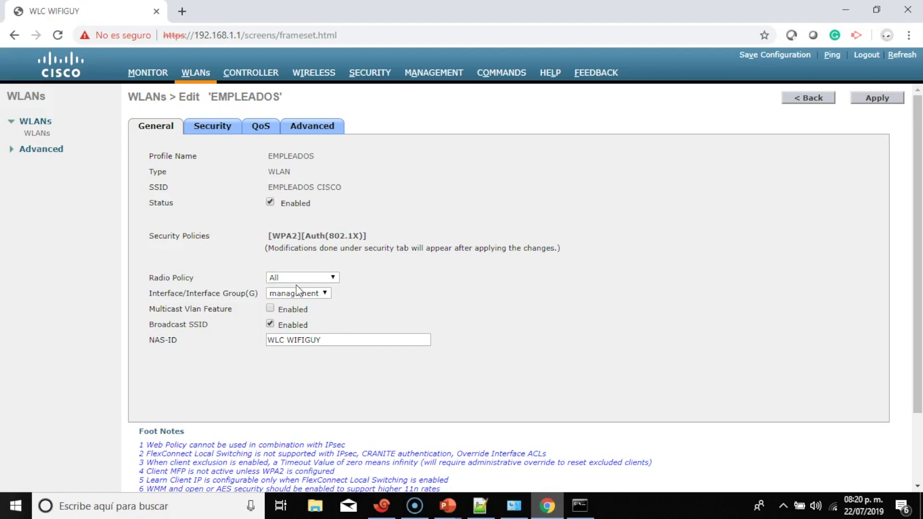
click(332, 279)
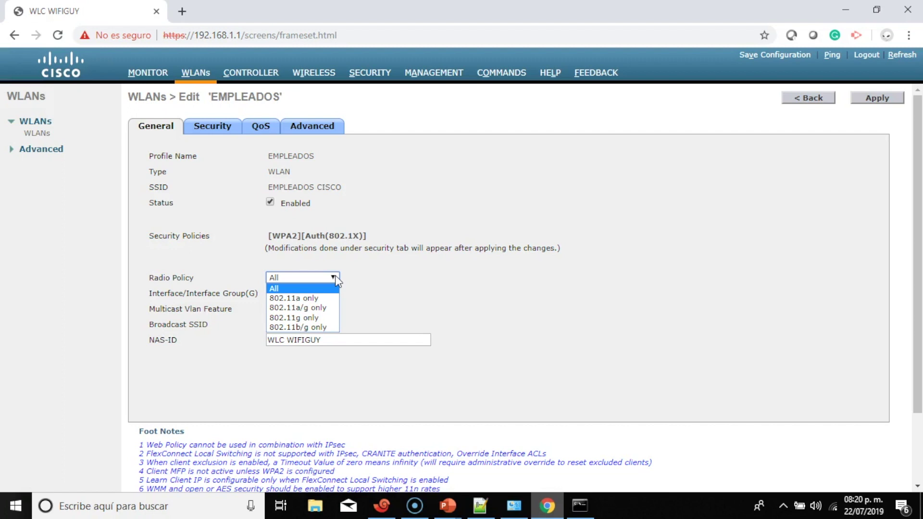
click(425, 283)
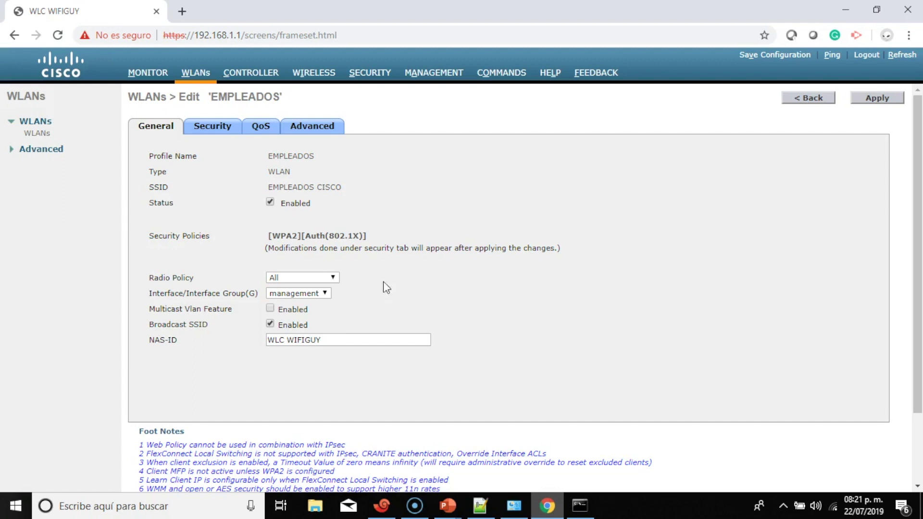
click(325, 294)
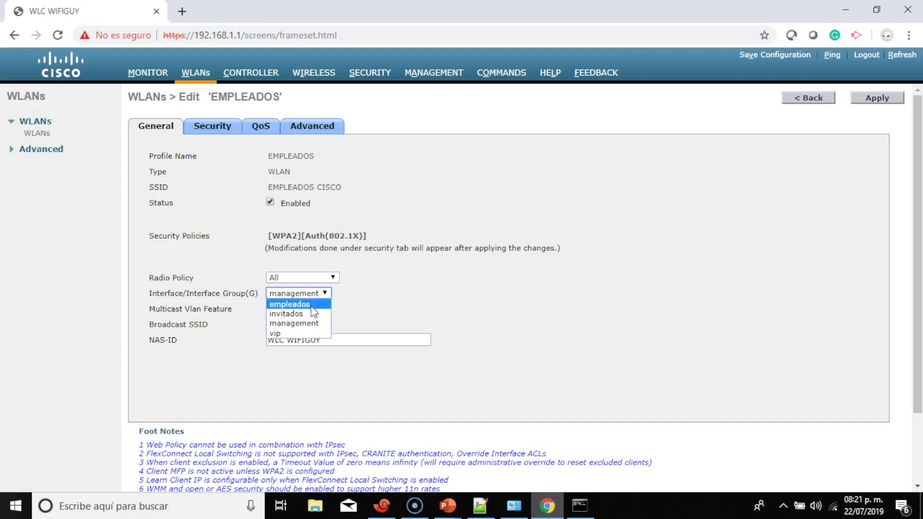
click(313, 304)
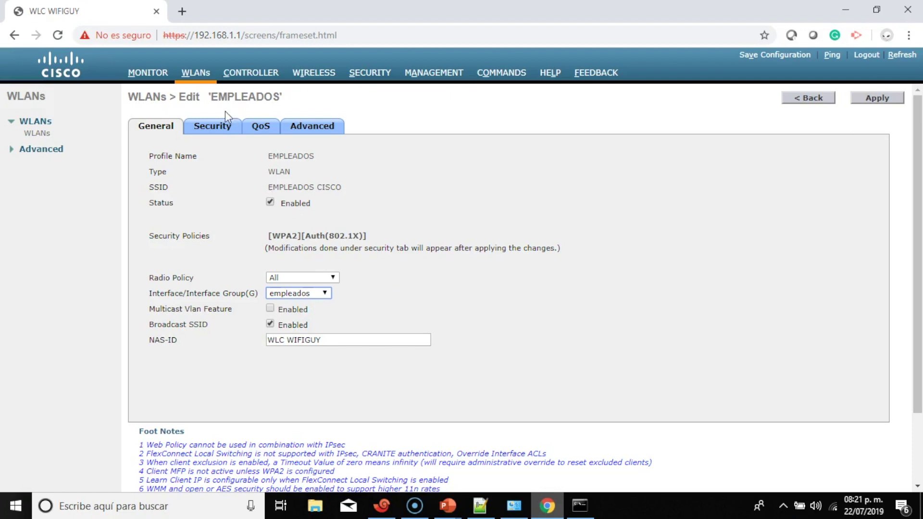
click(220, 126)
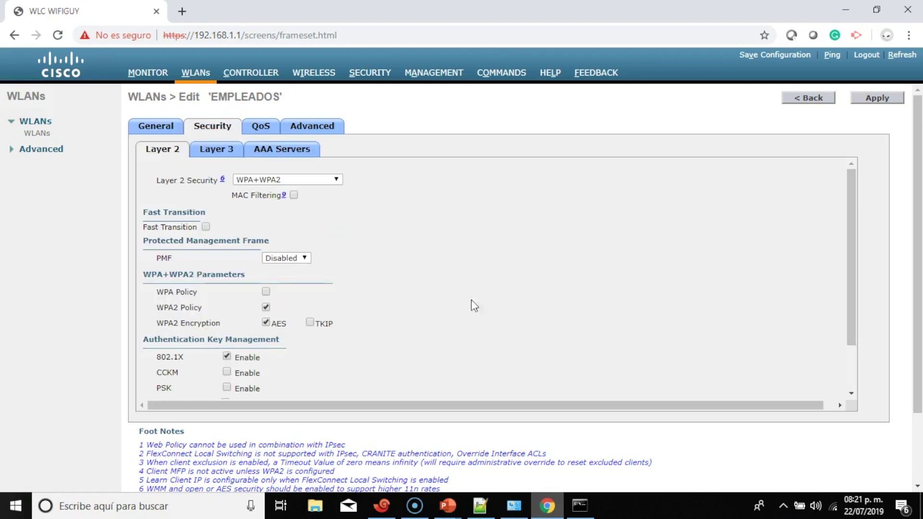
Switch EMPLEADOS key management to PSK, enter the pre-shared key, and apply the change
scroll(481, 298, down, 2)
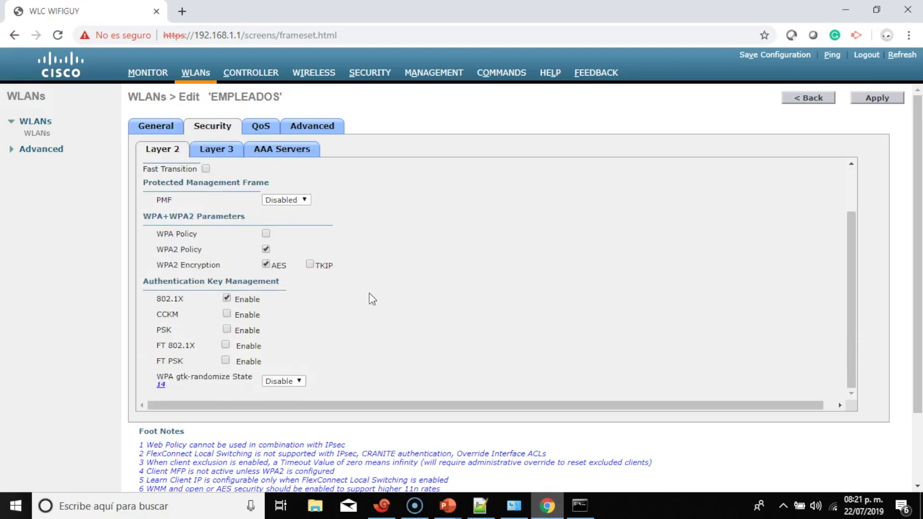
scroll(370, 299, down, 2)
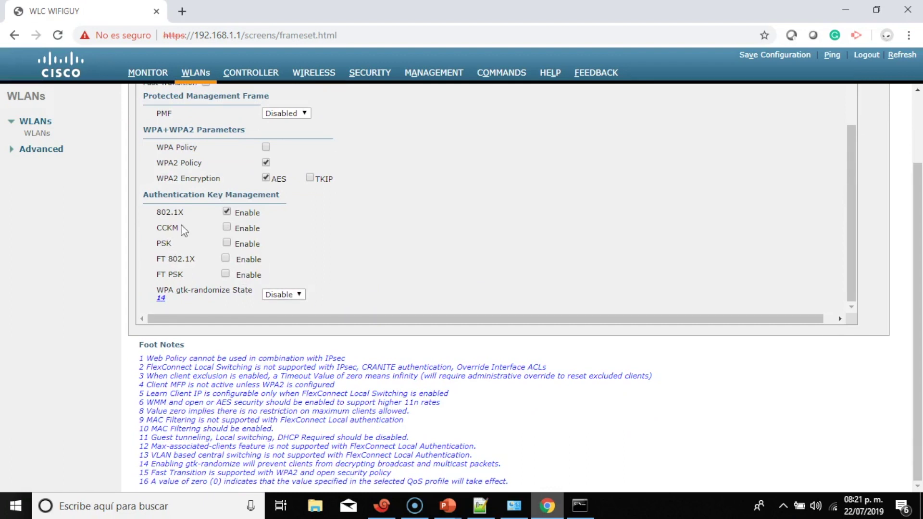
click(226, 241)
scroll(428, 240, down, 1)
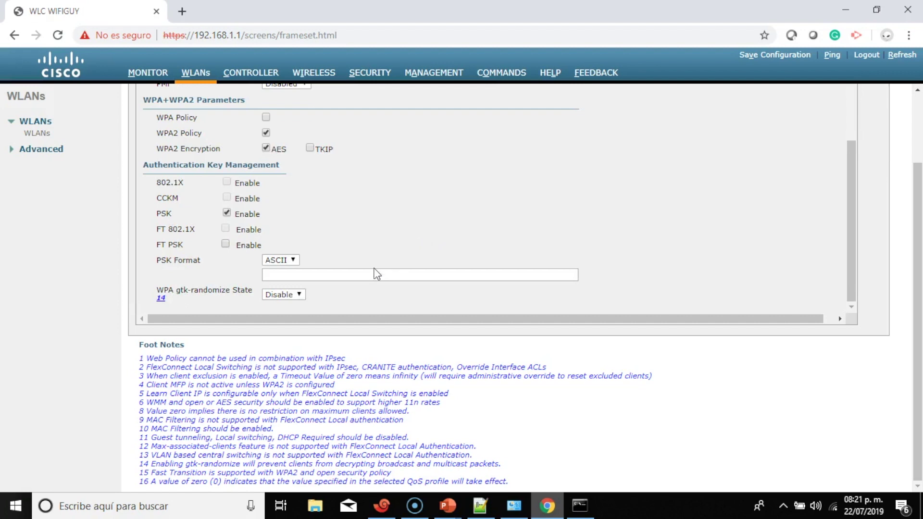
click(369, 277)
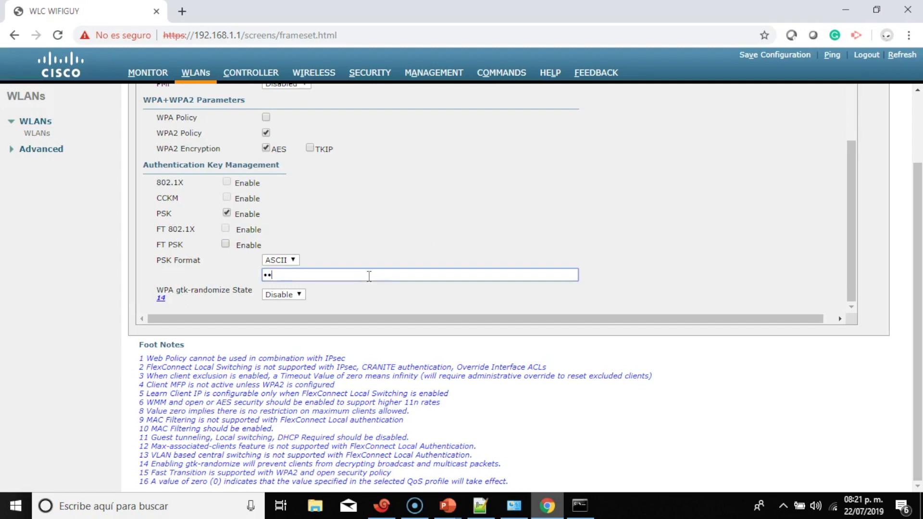
scroll(918, 189, up, 2)
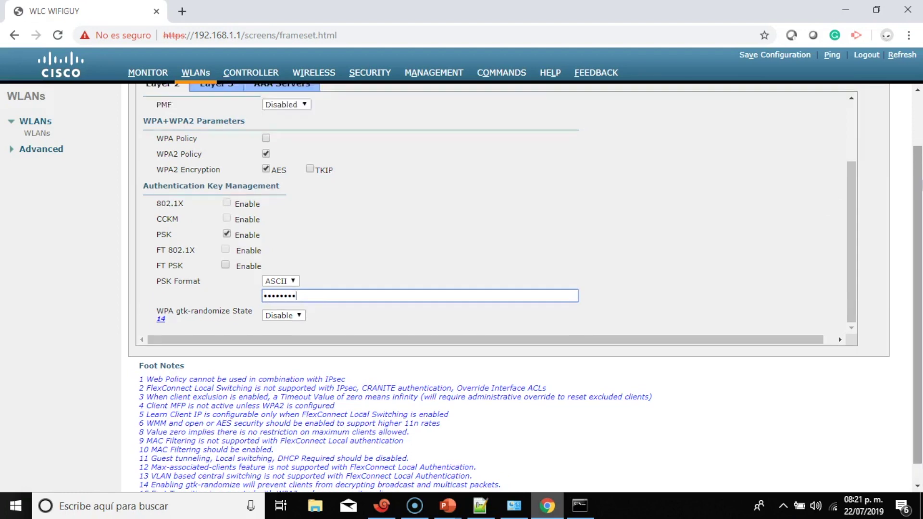
click(878, 98)
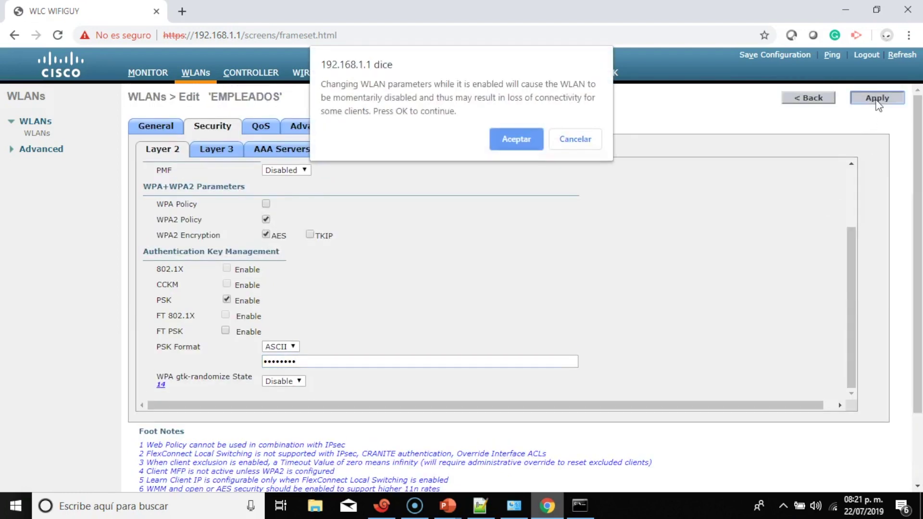
click(531, 141)
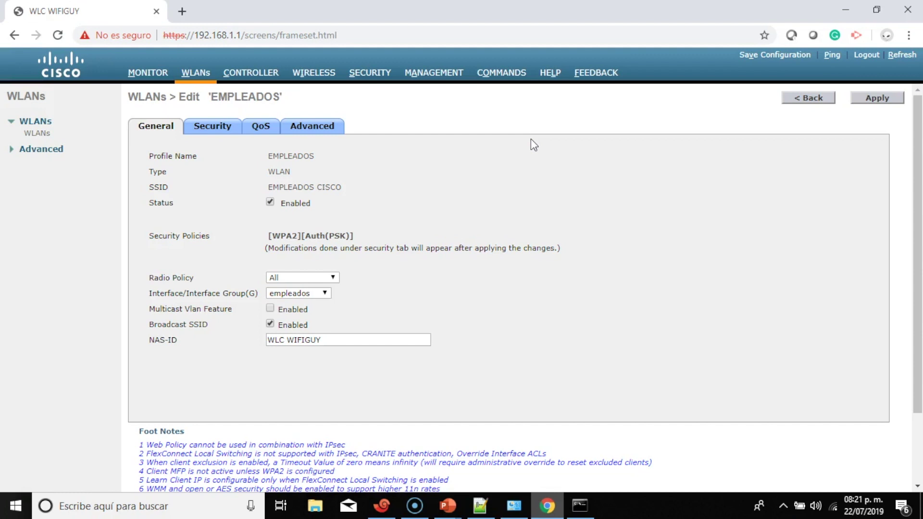
click(839, 504)
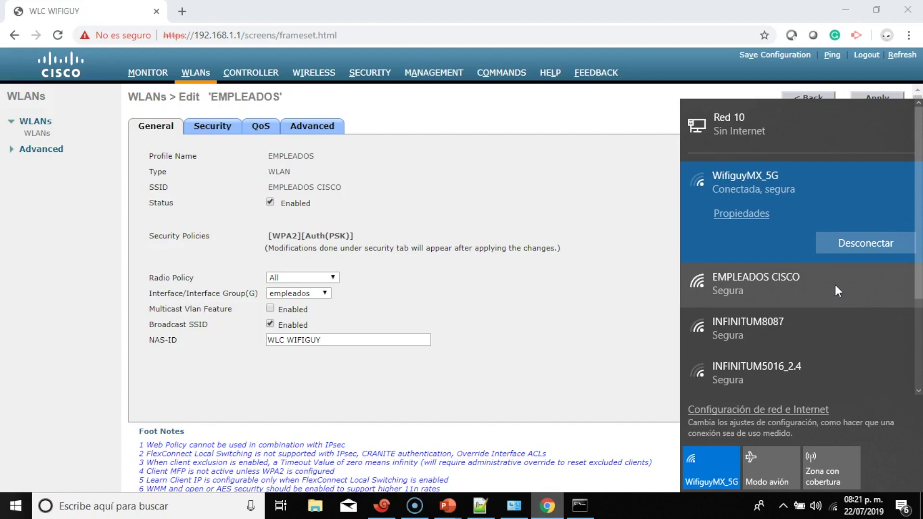
click(835, 284)
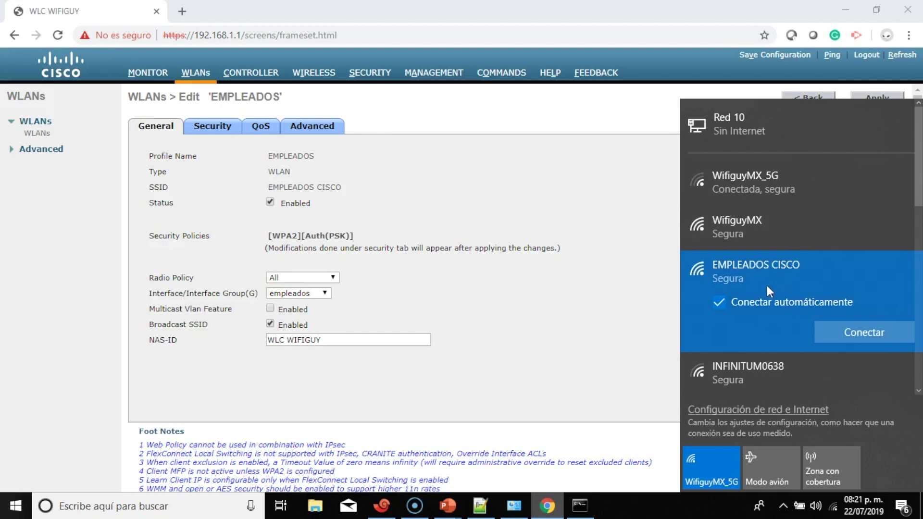
click(629, 304)
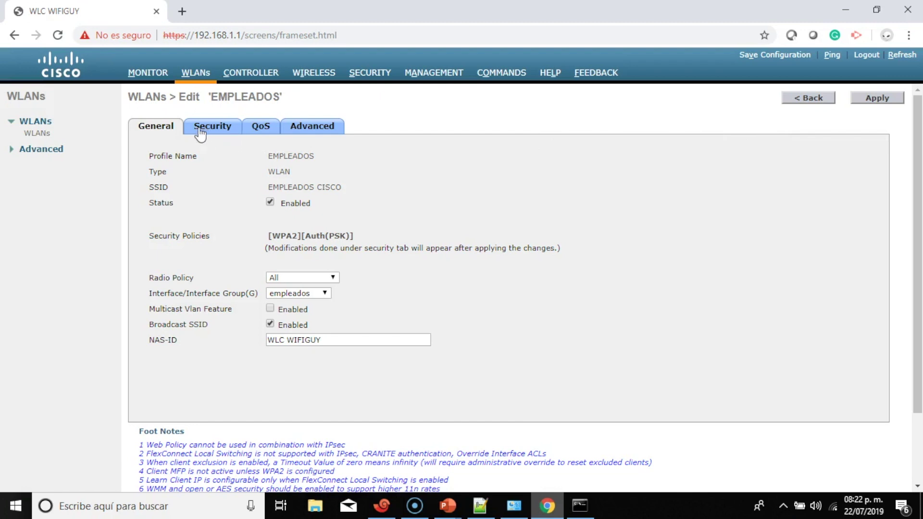
Start a new WLAN with profile name VIP and SSID VIP CISCO
click(37, 133)
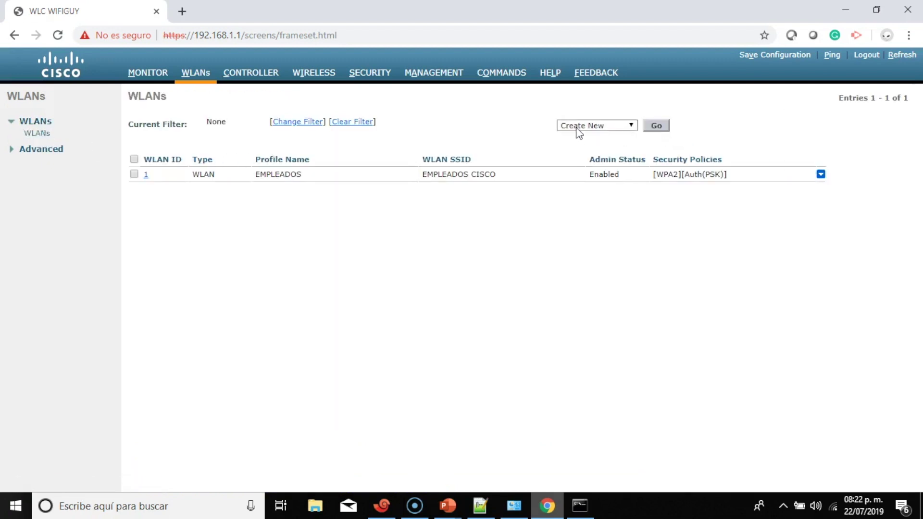
click(656, 126)
click(310, 144)
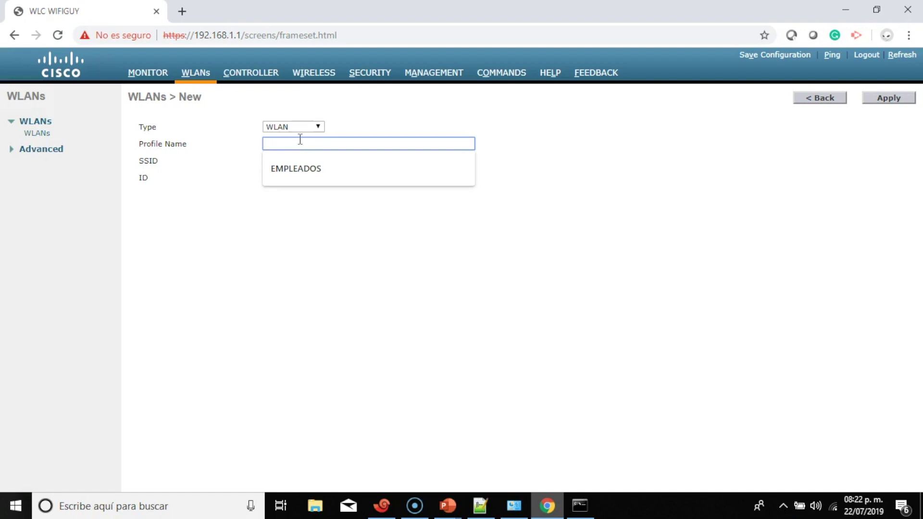
text(VIP)
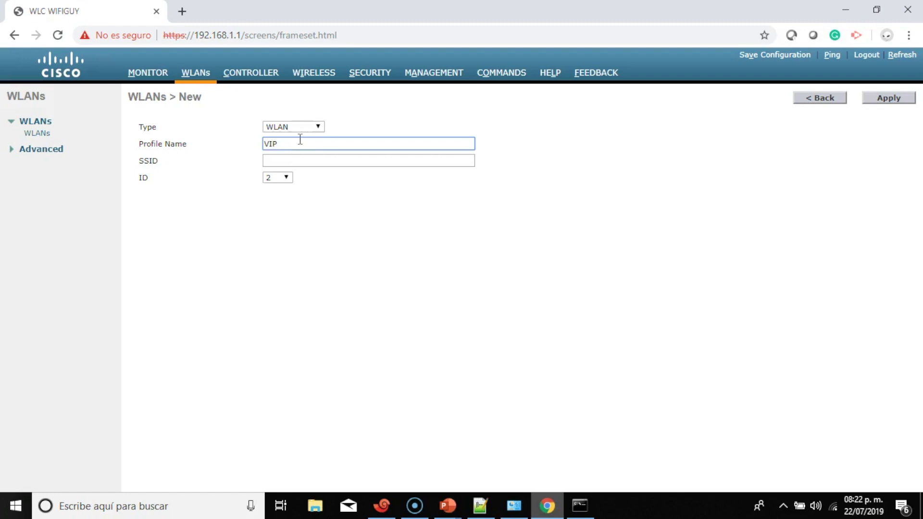
click(301, 159)
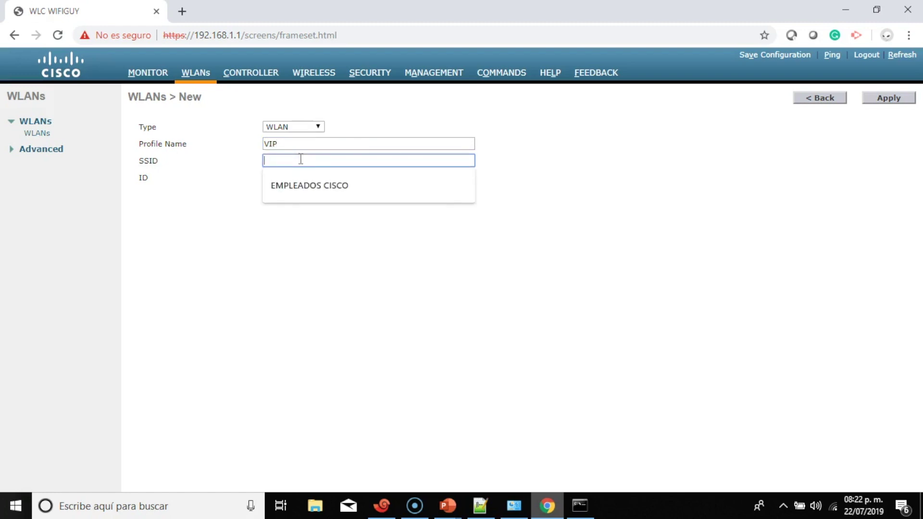
text(VIP C)
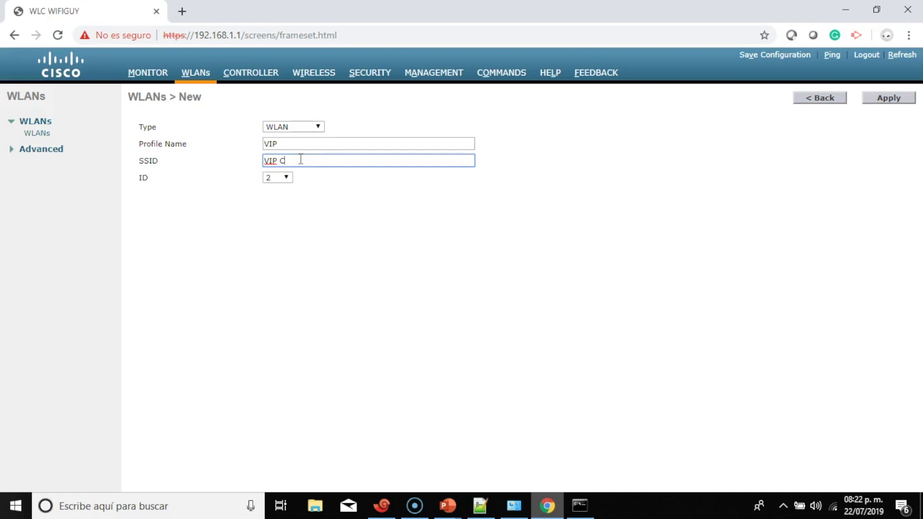
text(ISCO)
Create the VIP WLAN, set its status to Enabled, and assign it to the vip interface
click(887, 99)
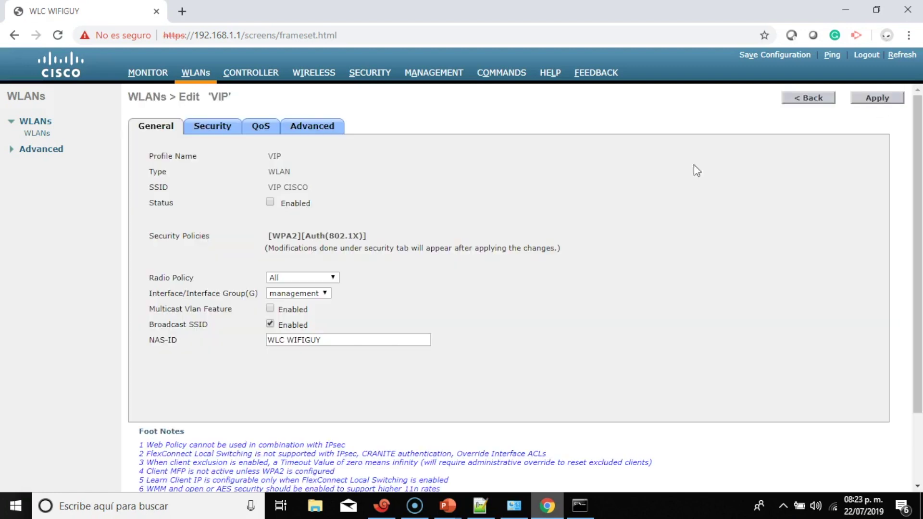
click(270, 202)
scroll(283, 206, down, 2)
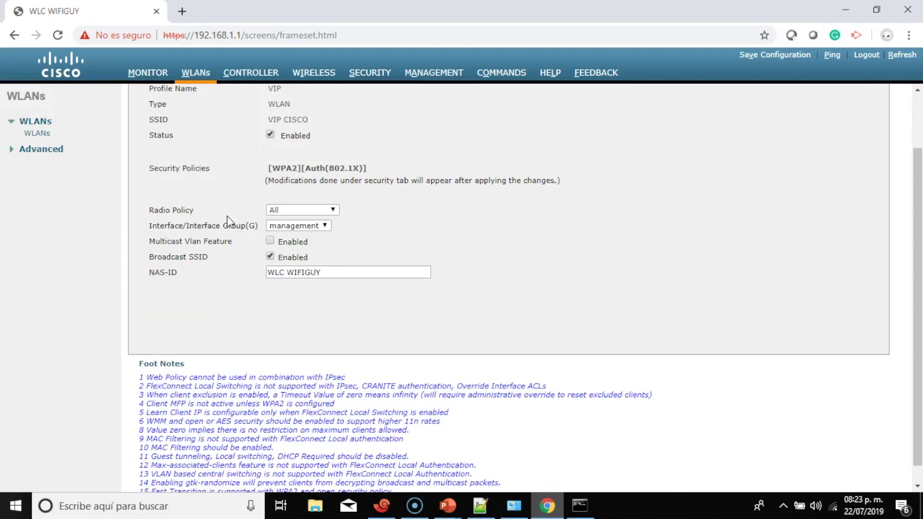
click(296, 224)
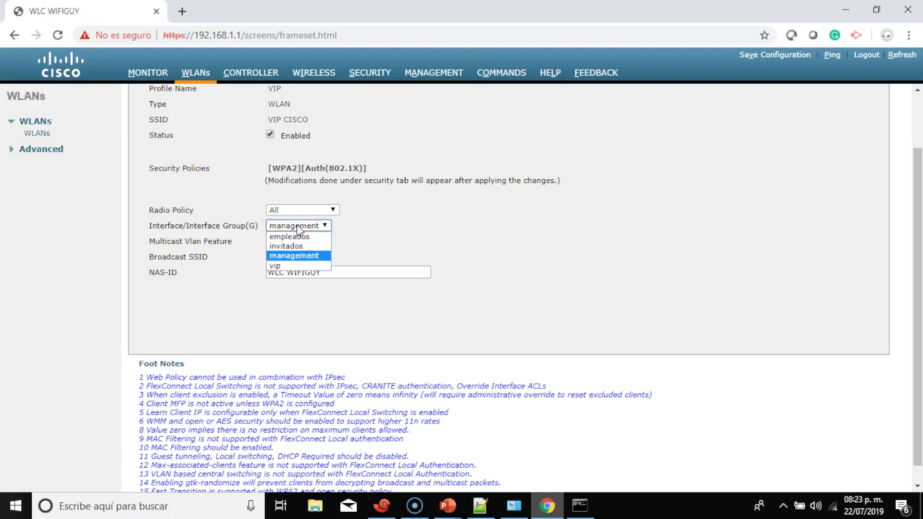
click(301, 266)
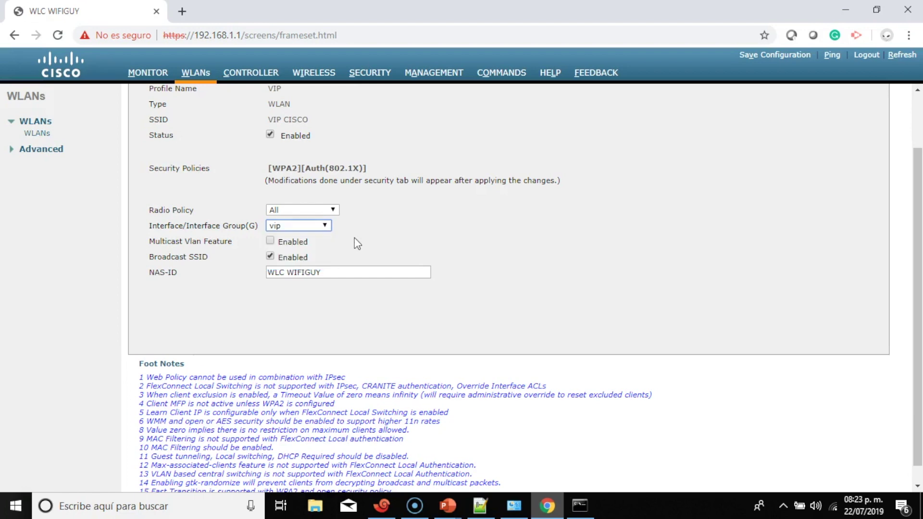
scroll(355, 241, down, 1)
scroll(891, 94, up, 4)
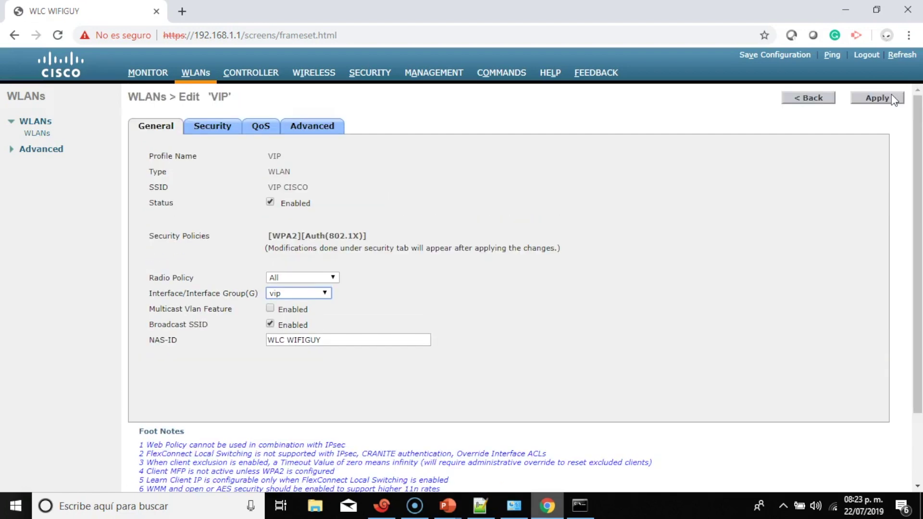
Switch VIP key management to PSK with a pre-shared key, apply, and return to the WLAN list
click(224, 131)
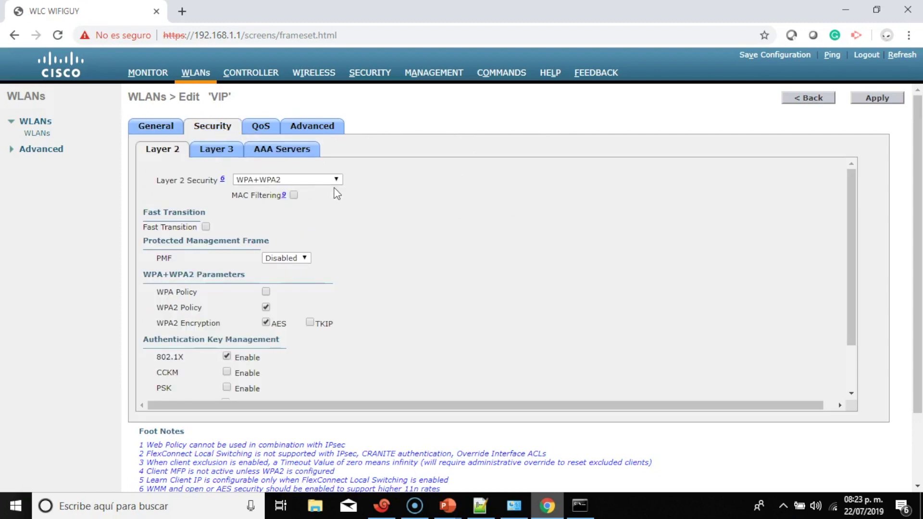
scroll(337, 193, down, 1)
scroll(336, 193, down, 1)
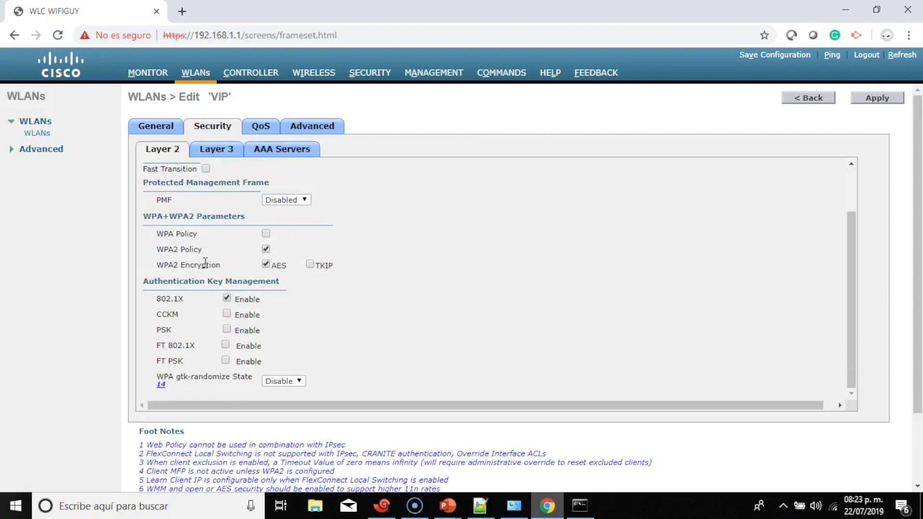
click(227, 329)
scroll(298, 285, down, 1)
click(332, 360)
text(••••••••)
scroll(721, 288, down, 2)
scroll(846, 240, up, 2)
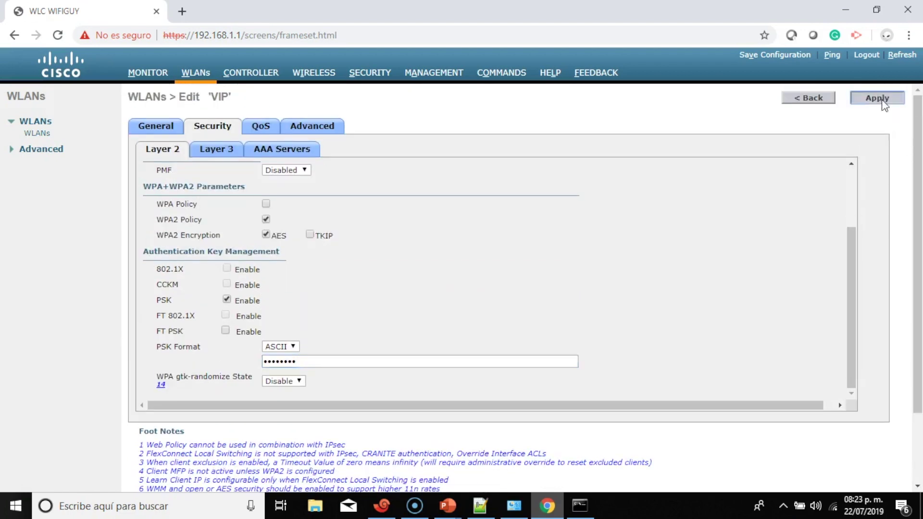
click(878, 99)
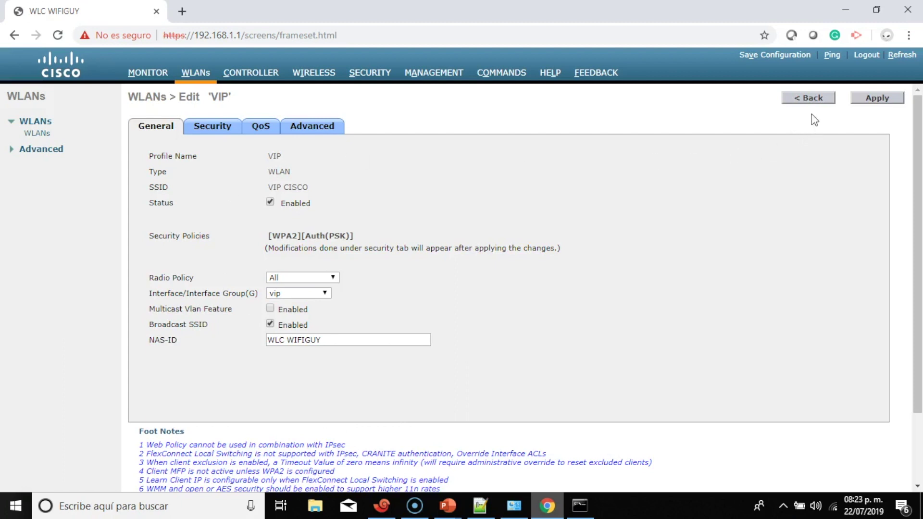
click(813, 97)
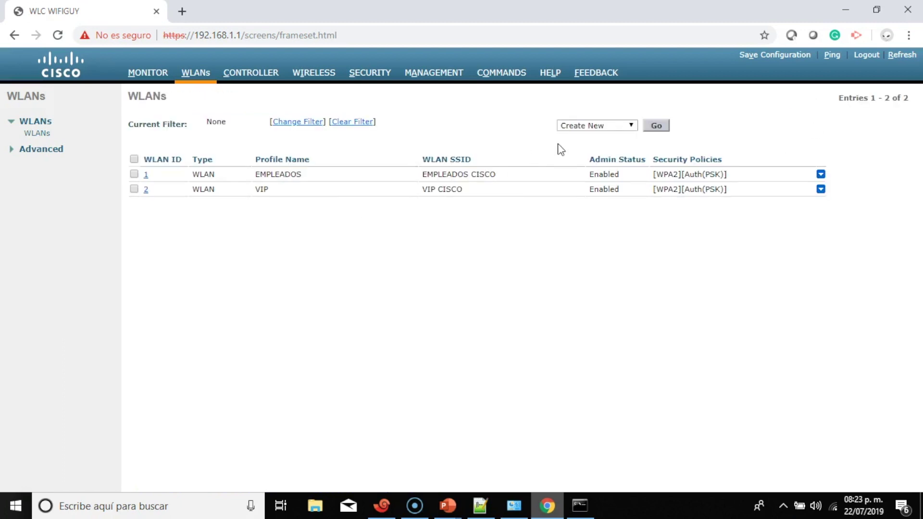
Create a WLAN with profile name INVITADOS and SSID INVITADOS CISCO
click(656, 126)
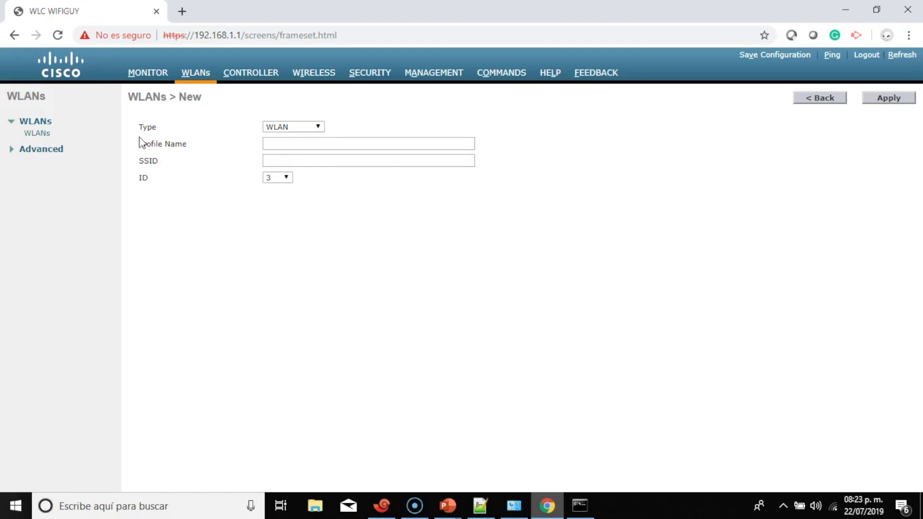
click(290, 142)
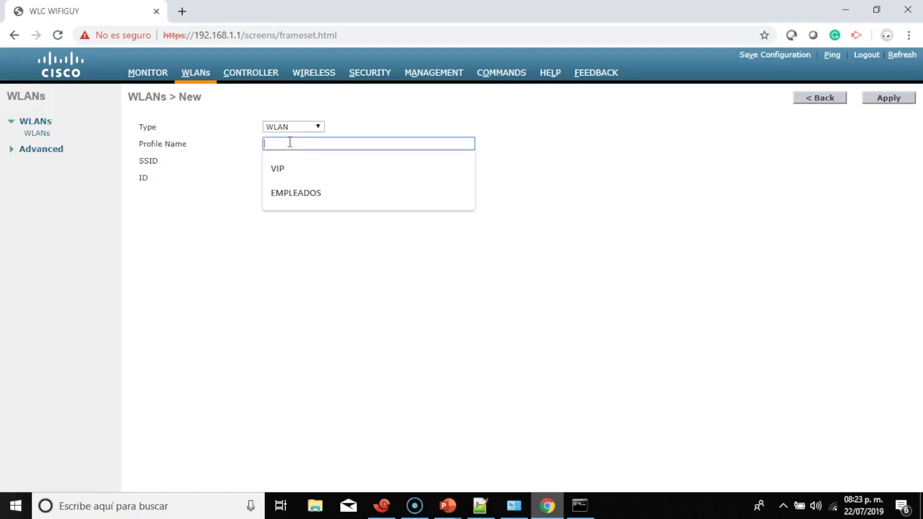
text(INVITADOS)
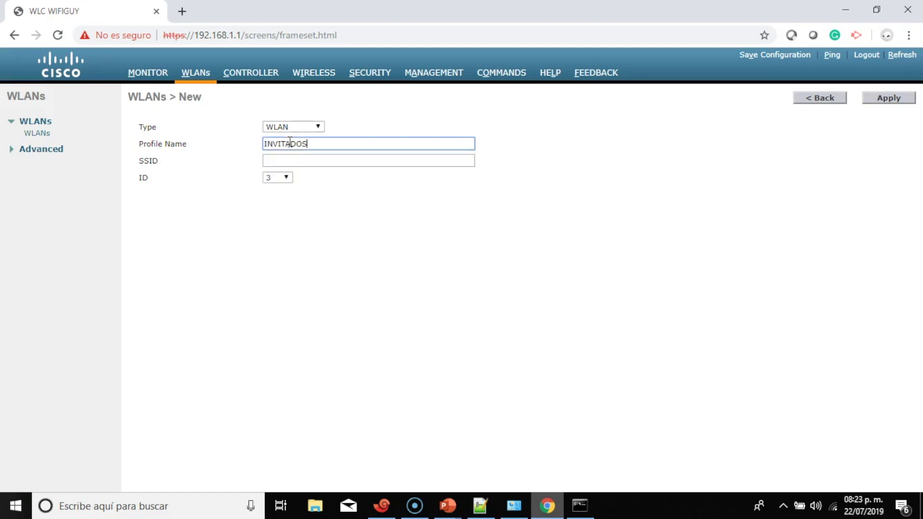
click(290, 163)
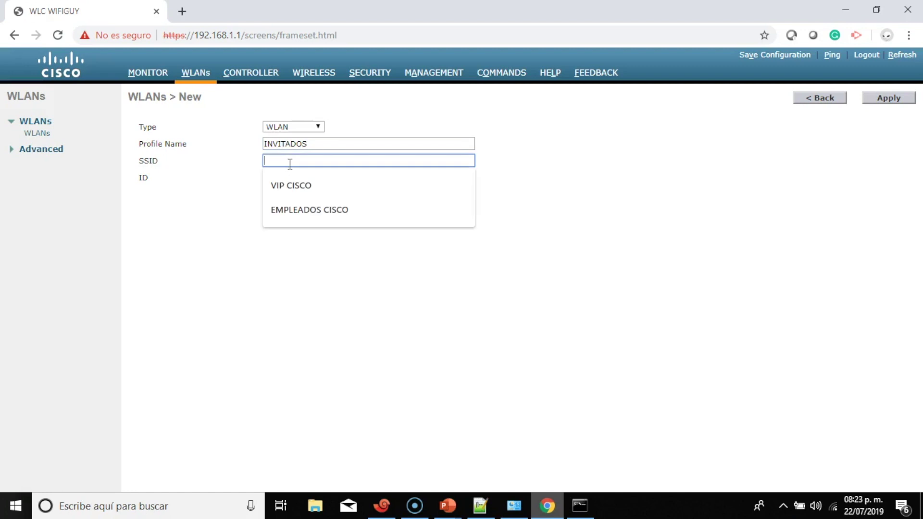
text(INVIT)
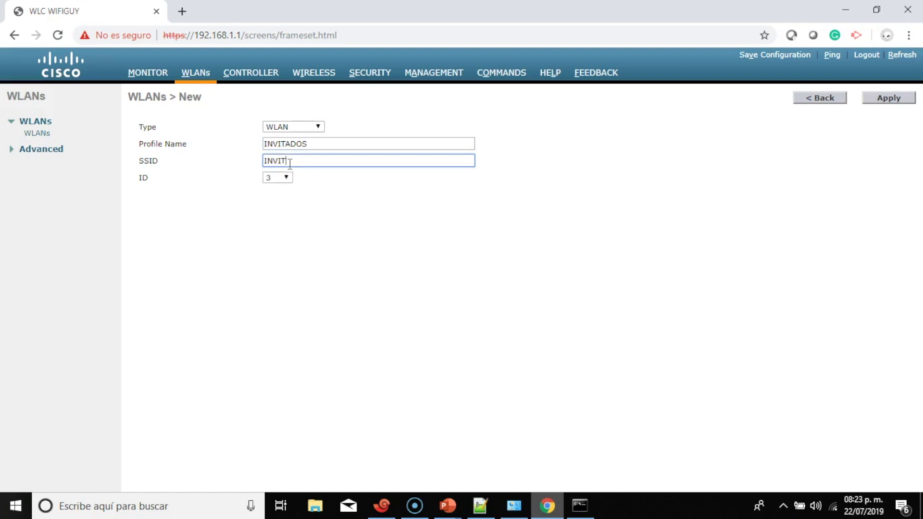
text(ADOS CISCO)
click(888, 98)
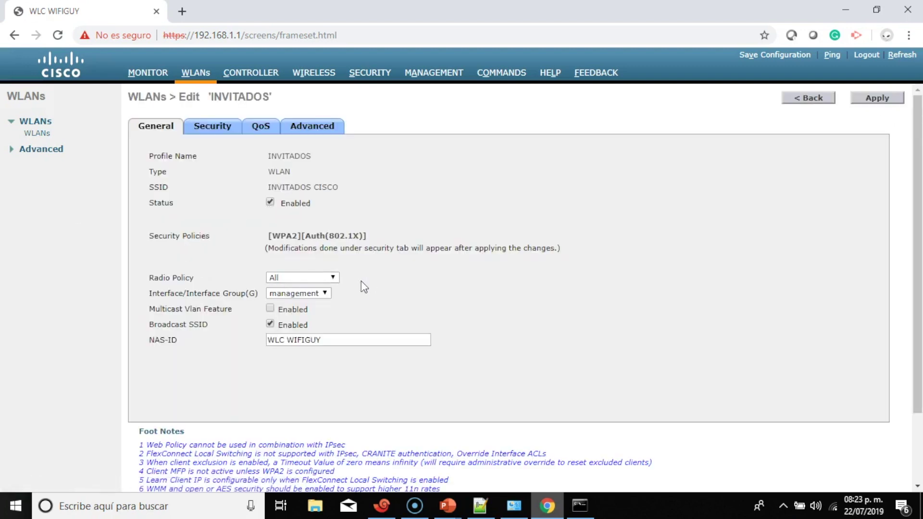
Assign the INVITADOS WLAN to the invitados interface, correcting an initial vip choice
scroll(364, 287, down, 1)
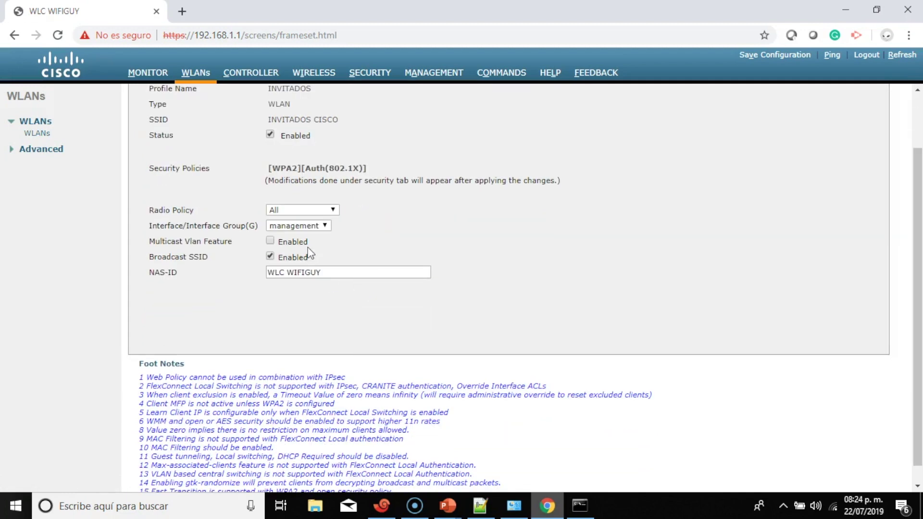
click(306, 229)
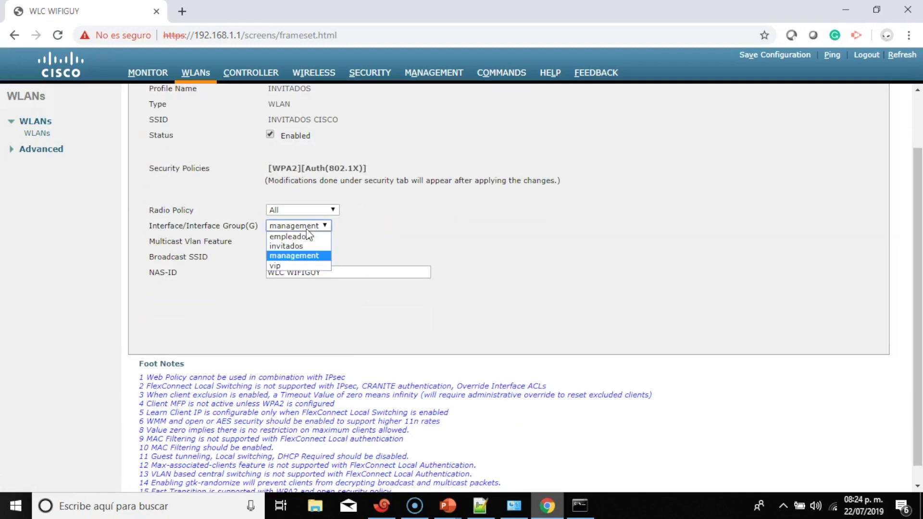
click(308, 266)
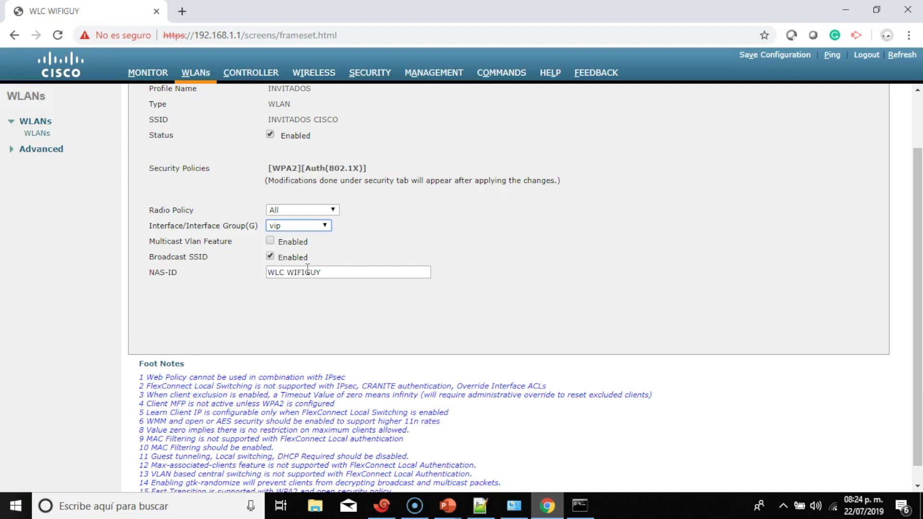
scroll(491, 211, up, 1)
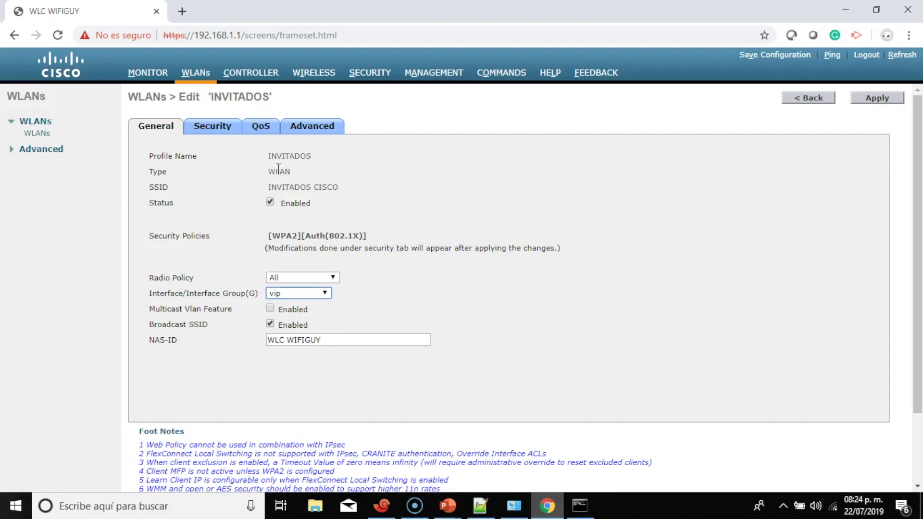
click(302, 296)
click(307, 313)
Switch INVITADOS key management from 802.1X to PSK with a pre-shared key and apply
click(221, 126)
scroll(373, 241, down, 2)
scroll(321, 232, up, 2)
scroll(321, 232, down, 2)
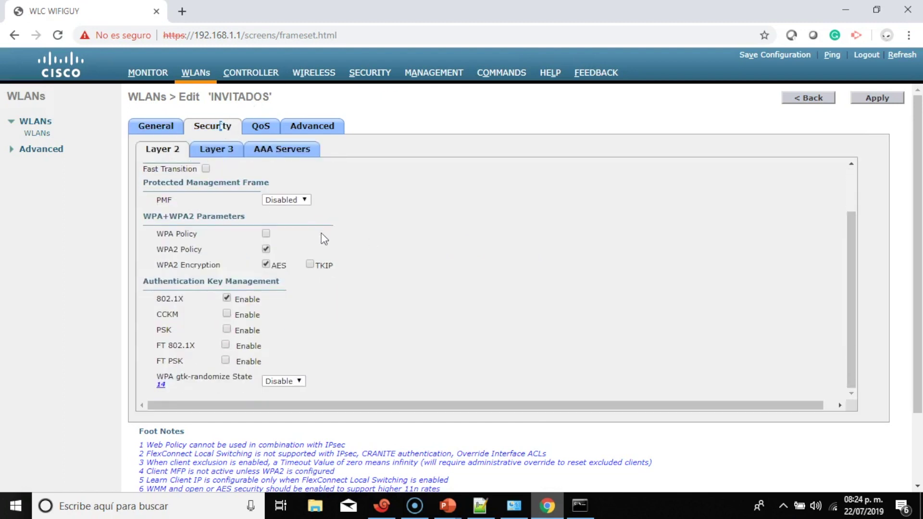
click(226, 330)
scroll(331, 346, down, 1)
click(337, 362)
text(********)
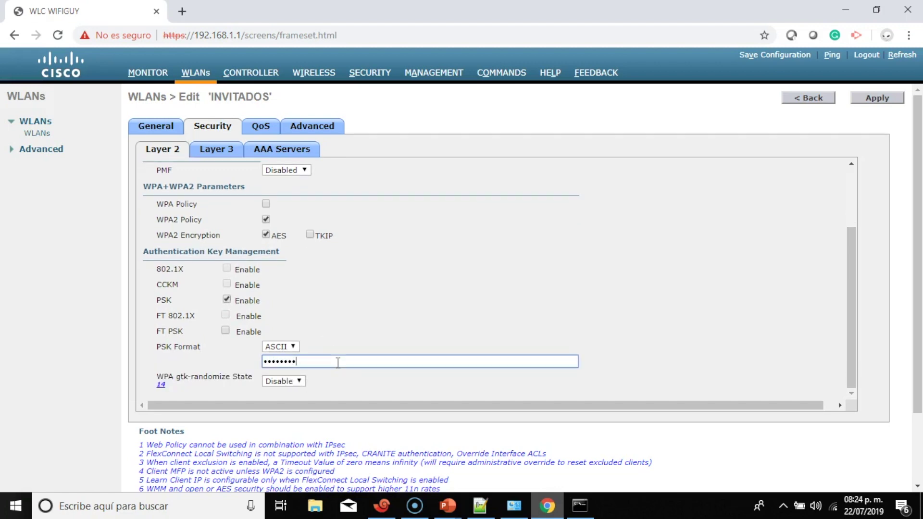
scroll(605, 203, down, 2)
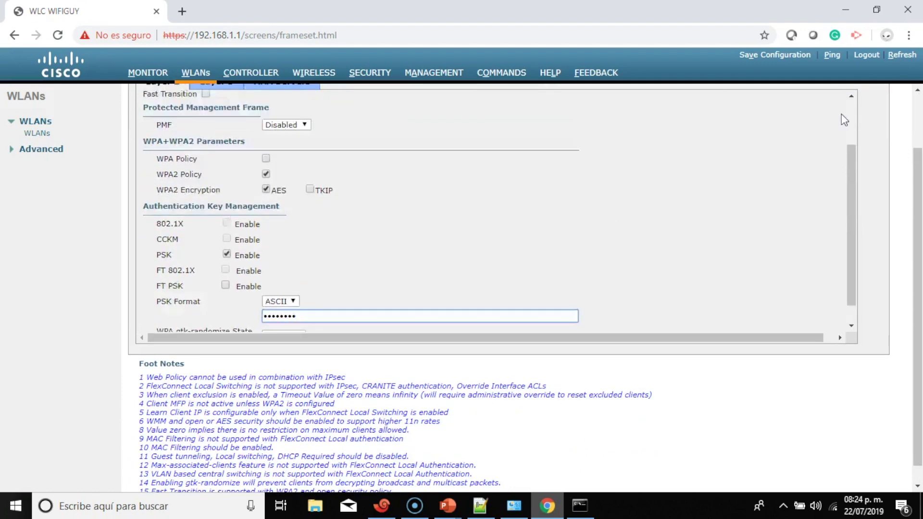
scroll(841, 115, up, 2)
scroll(908, 231, up, 2)
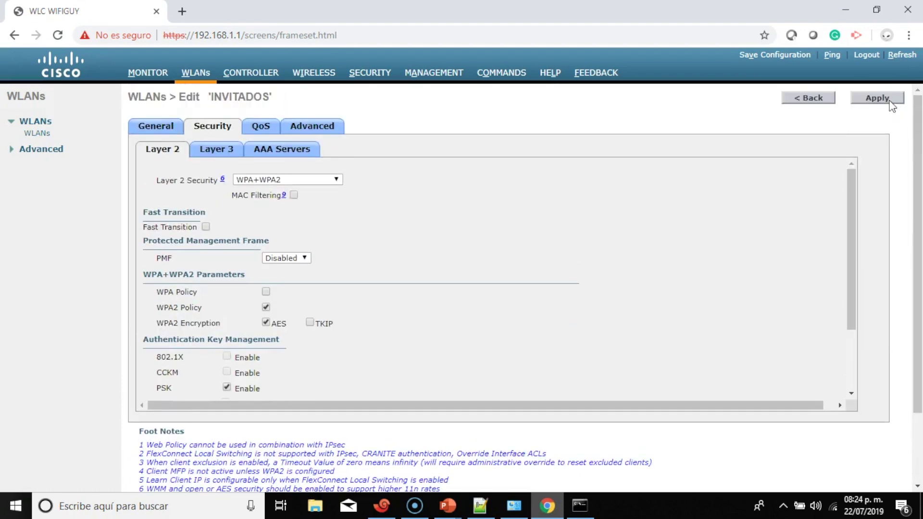
click(877, 98)
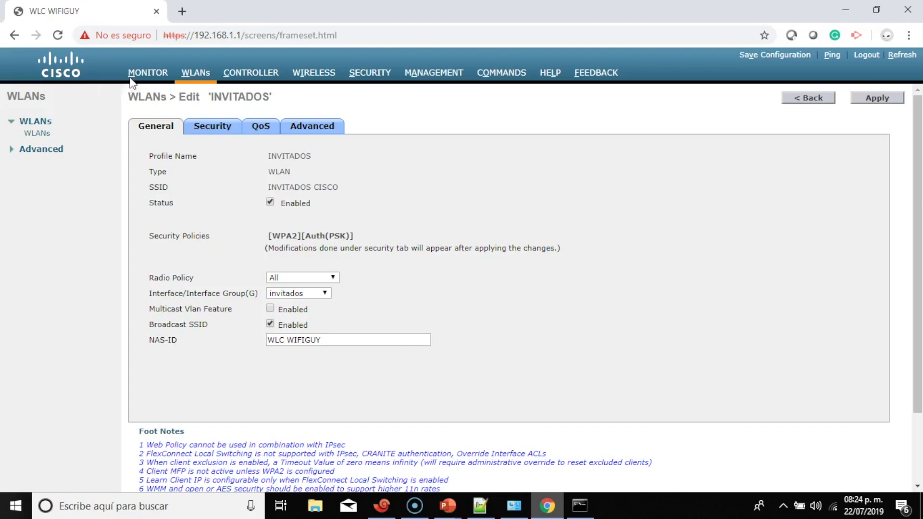
click(143, 73)
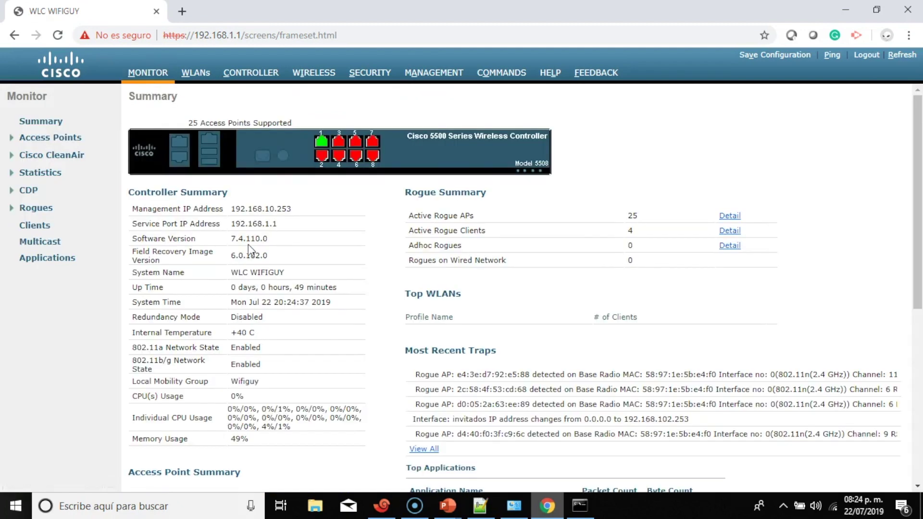
Review the Monitor Summary page, then return to the WLANs list with Alt+W
scroll(248, 244, down, 5)
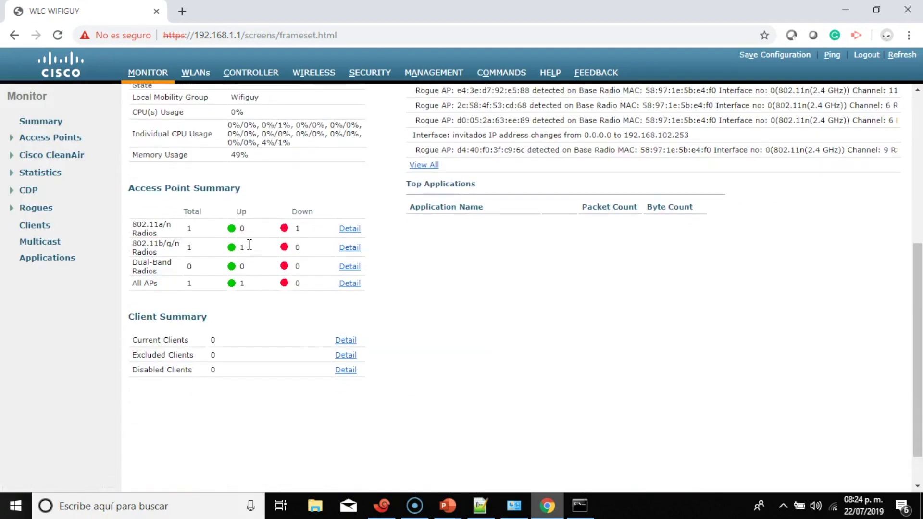
scroll(248, 244, up, 6)
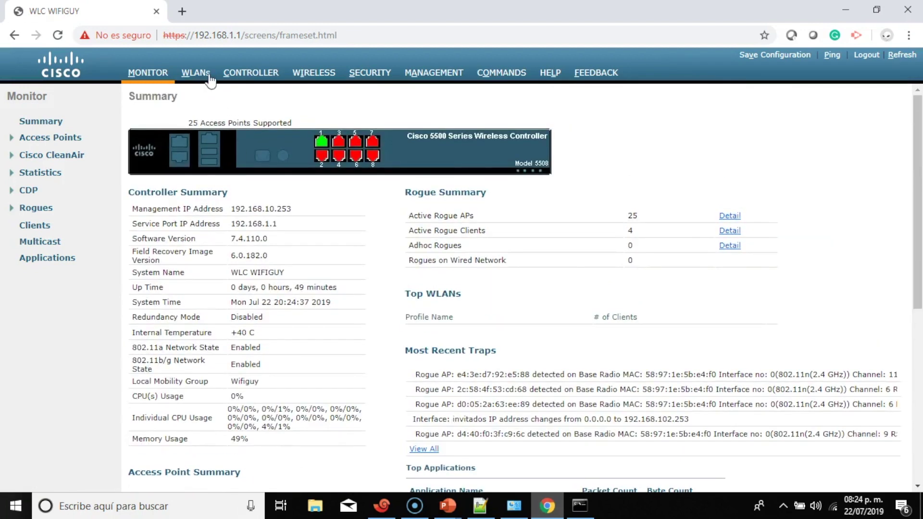
key(alt+w)
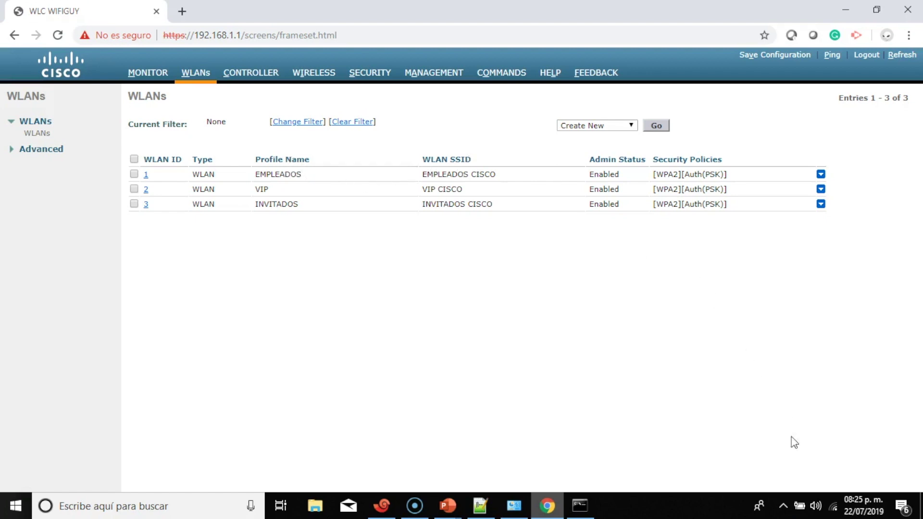
click(835, 508)
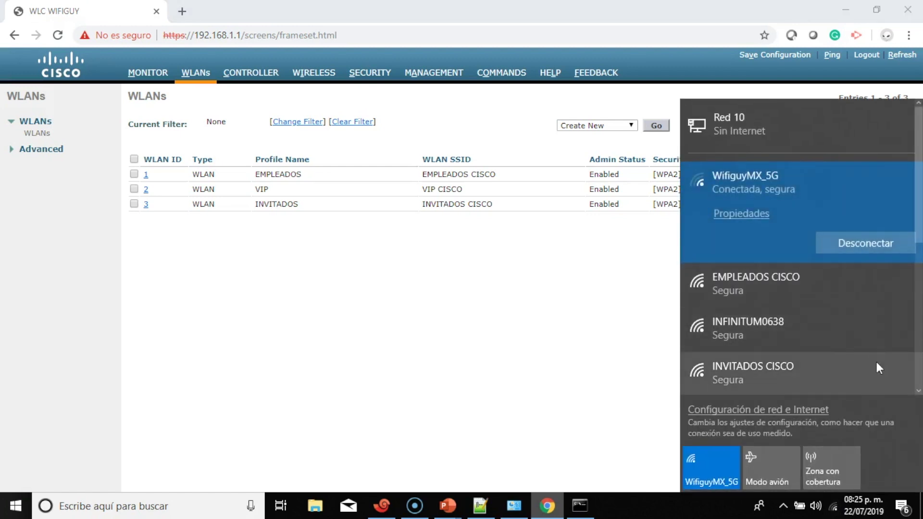
scroll(918, 394, down, 4)
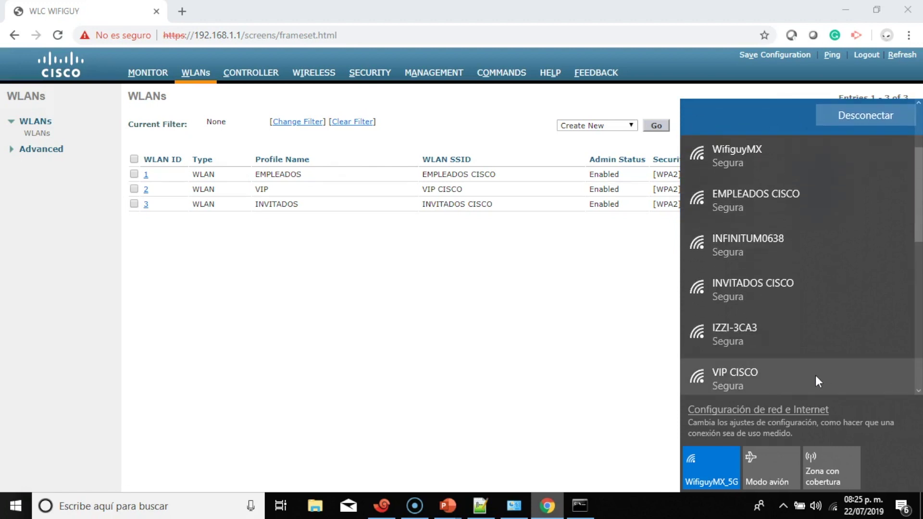
click(356, 345)
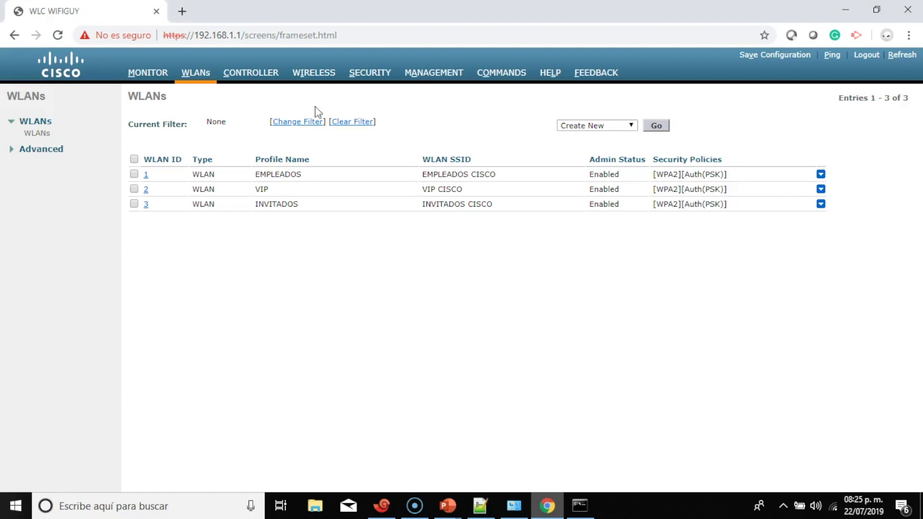
Look over the Monitor summary and the access point list
click(308, 77)
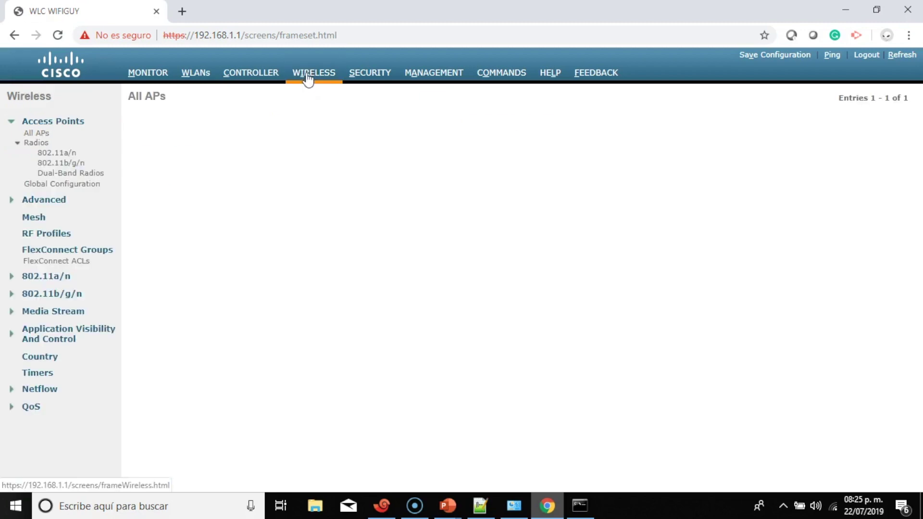
click(149, 77)
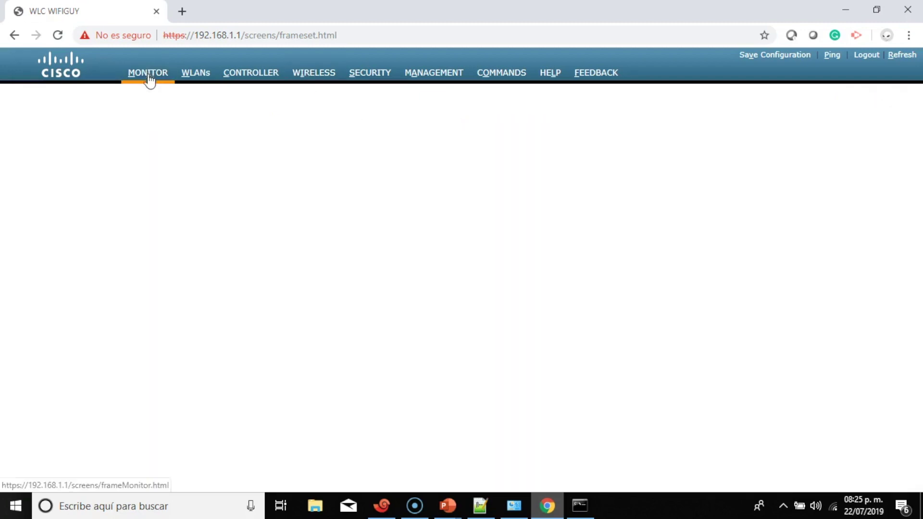
scroll(385, 282, down, 7)
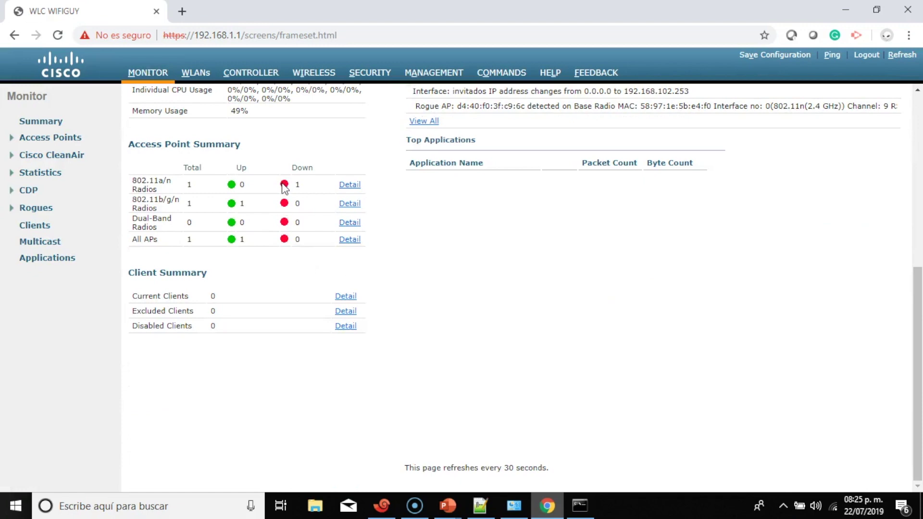
scroll(259, 236, up, 7)
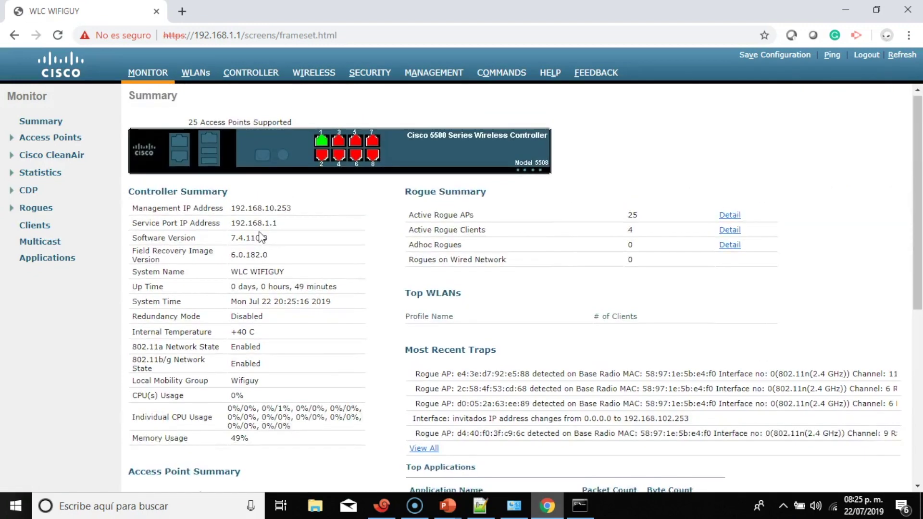
click(315, 73)
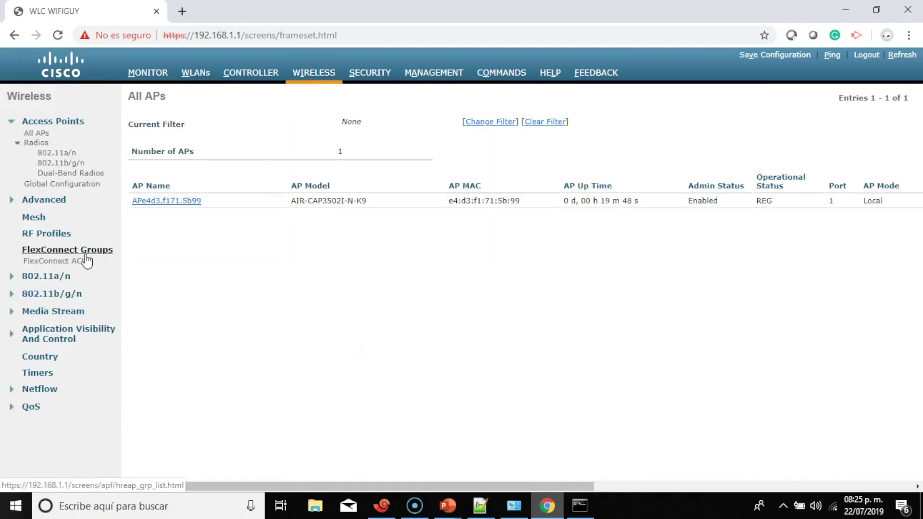
Select MX on the Country page and apply; it is refused because 802.11a/b are enabled
click(38, 356)
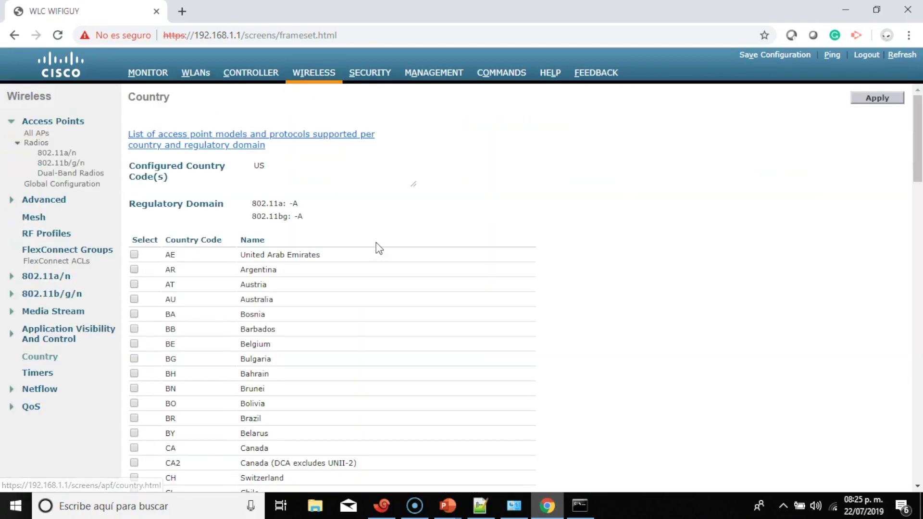
scroll(377, 248, down, 3)
scroll(229, 202, down, 5)
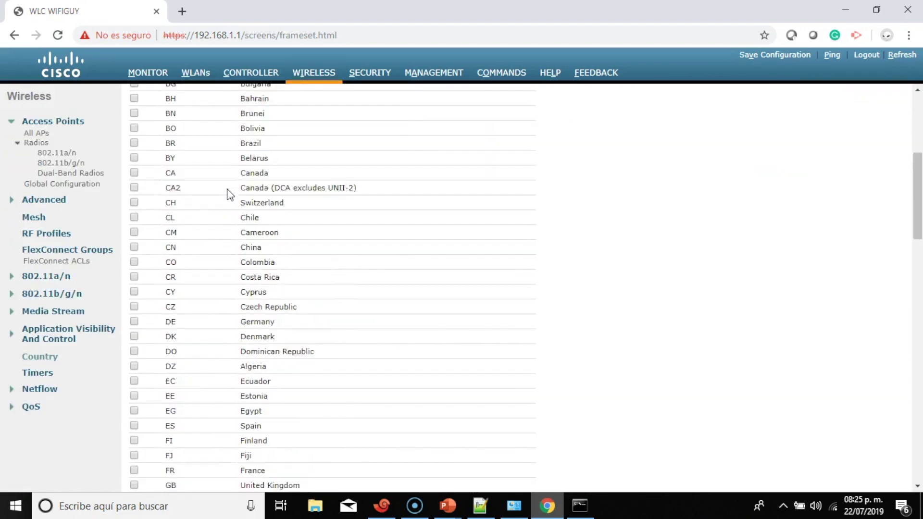
scroll(227, 193, up, 8)
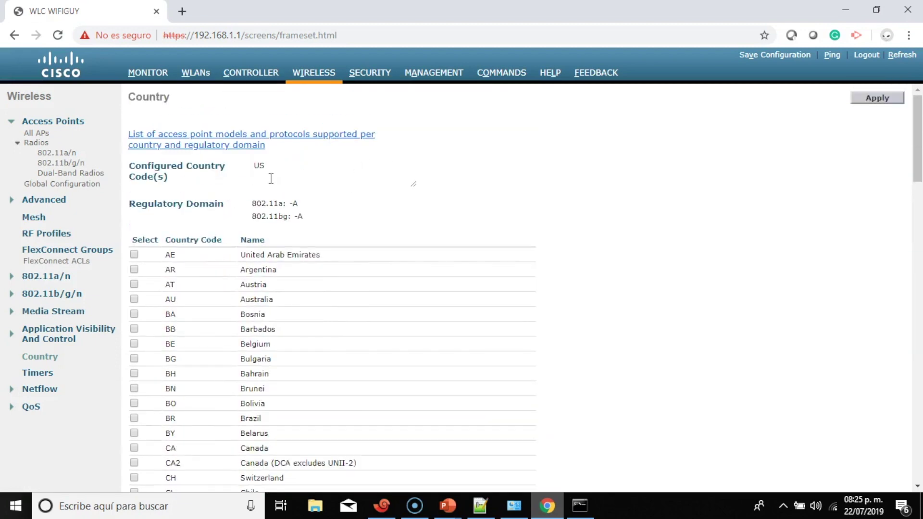
scroll(230, 201, down, 2)
scroll(231, 201, down, 20)
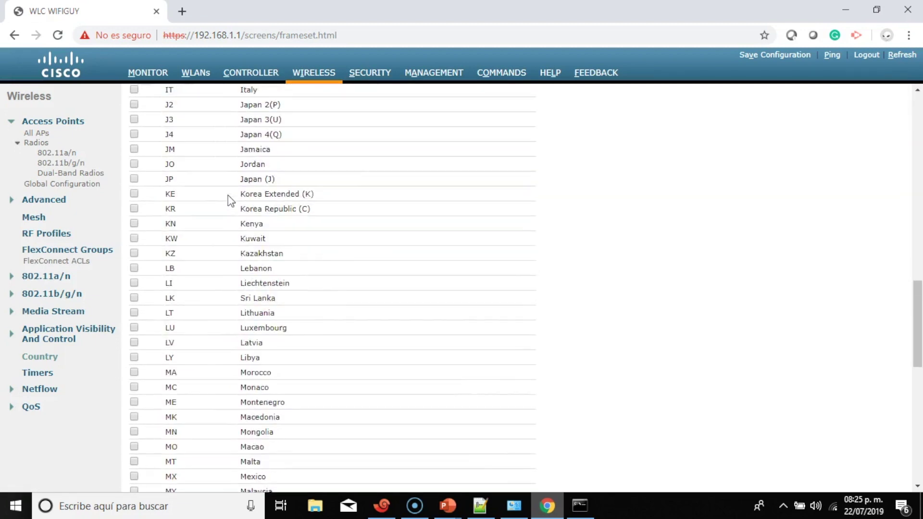
scroll(230, 201, down, 4)
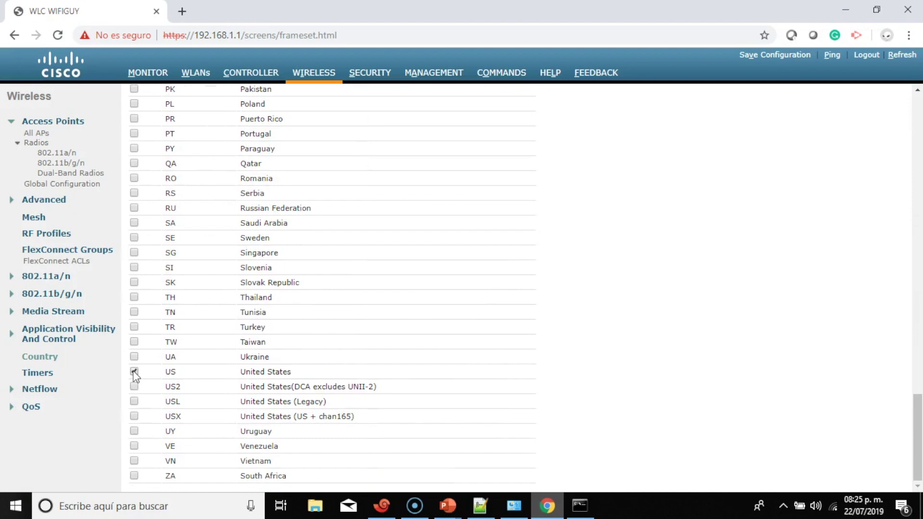
scroll(196, 328, up, 10)
scroll(195, 330, down, 3)
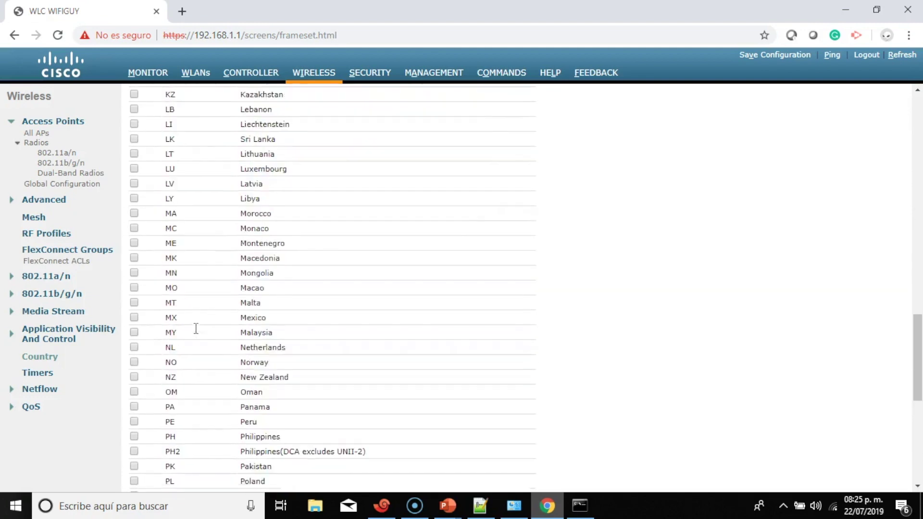
click(136, 279)
scroll(613, 244, up, 20)
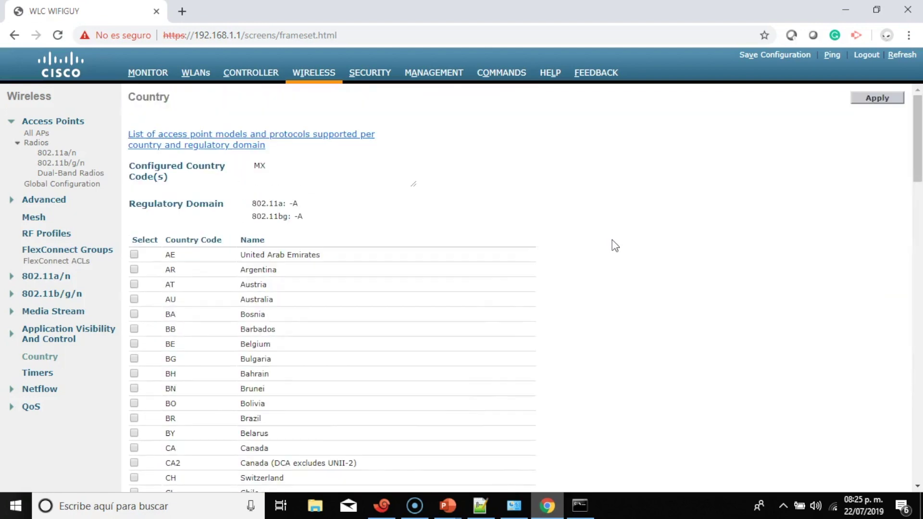
click(878, 98)
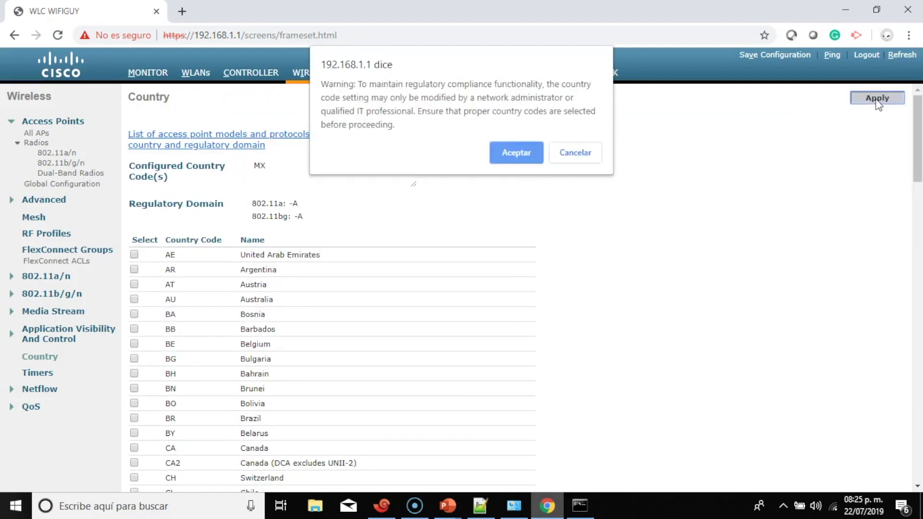
click(514, 156)
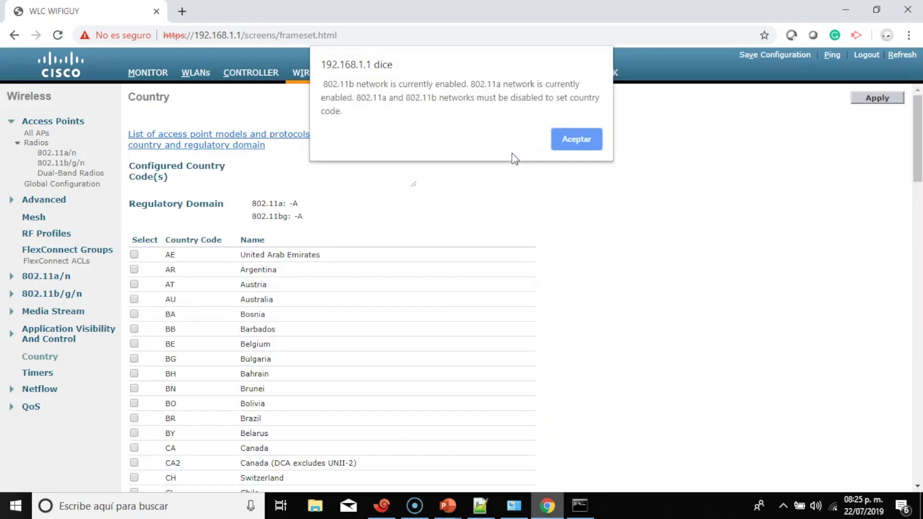
click(573, 141)
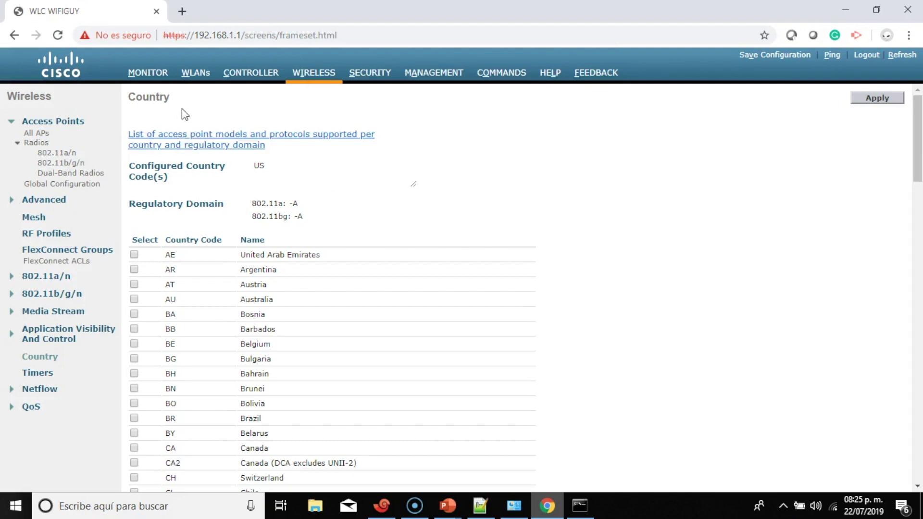
Uncheck Network Status on the 802.11a/n Network page
click(81, 185)
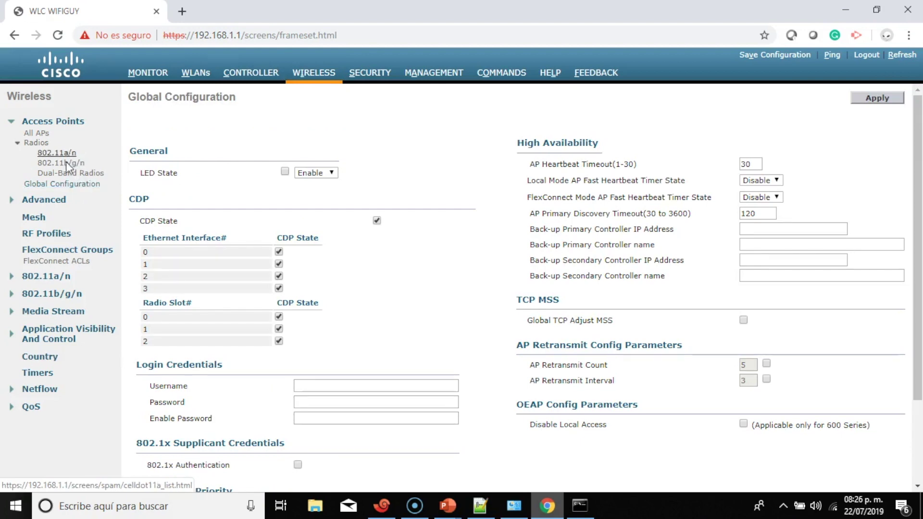
click(46, 276)
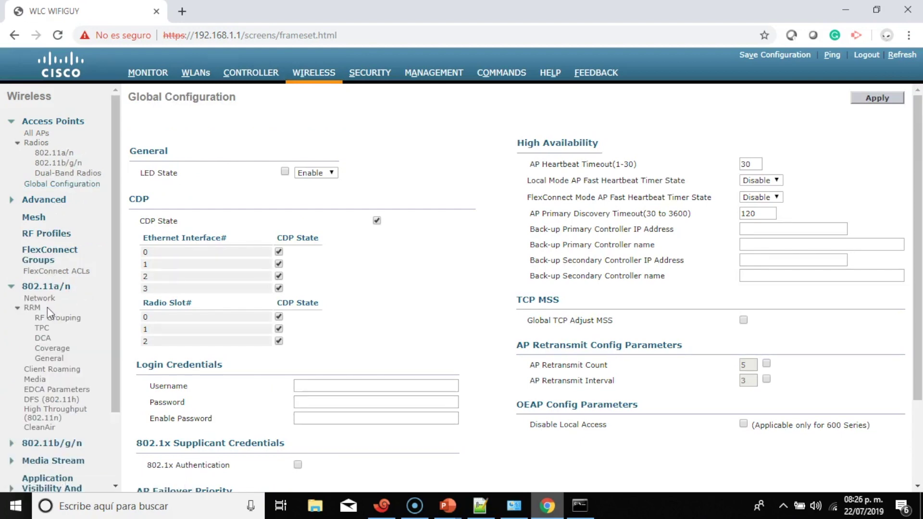
click(39, 298)
click(269, 154)
scroll(74, 244, down, 3)
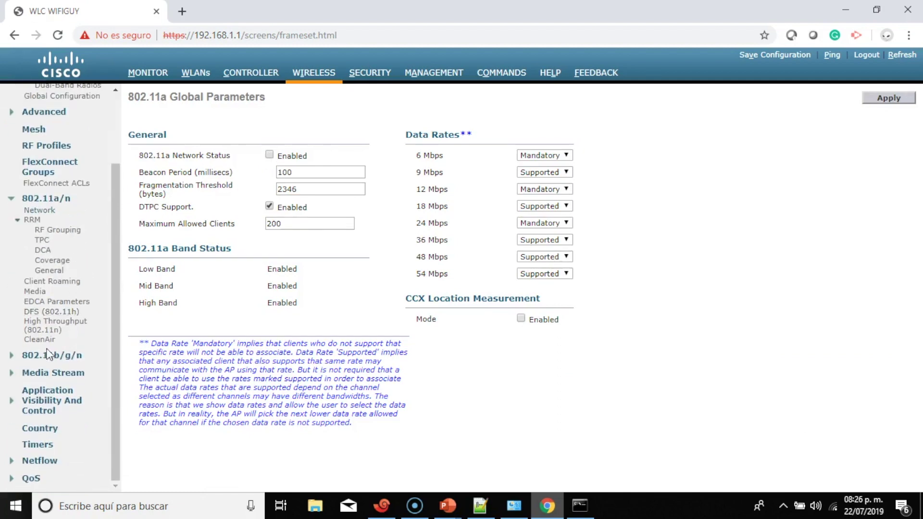
Disable the 802.11b/g/n network status and apply it
click(50, 356)
click(35, 367)
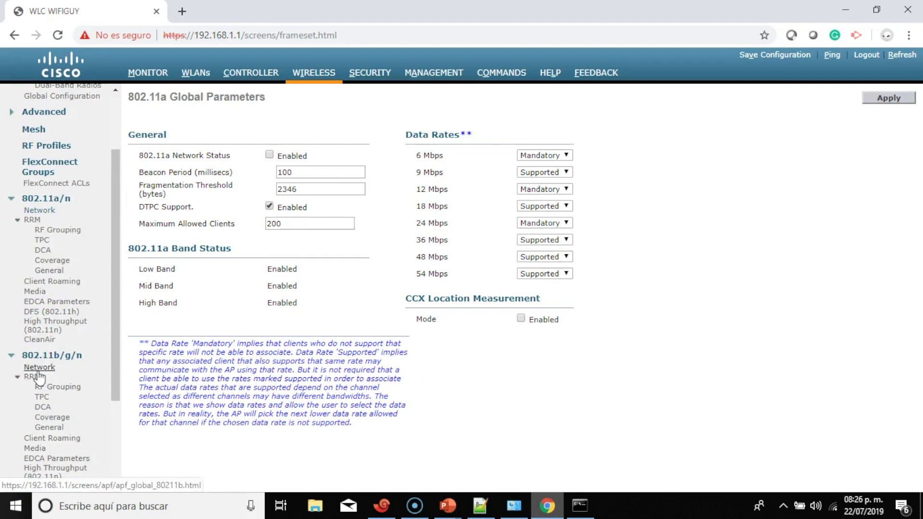
click(269, 154)
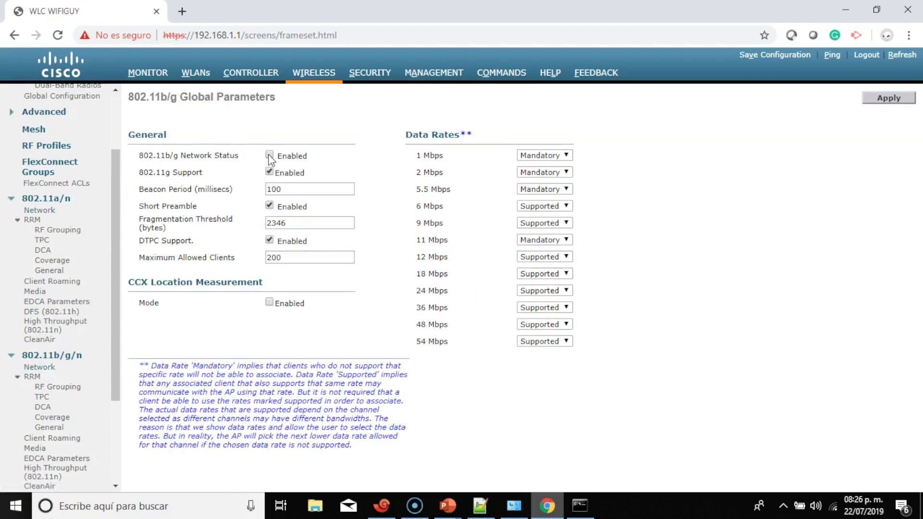
click(887, 97)
Apply the disabled 802.11a network status and confirm the warning
click(40, 211)
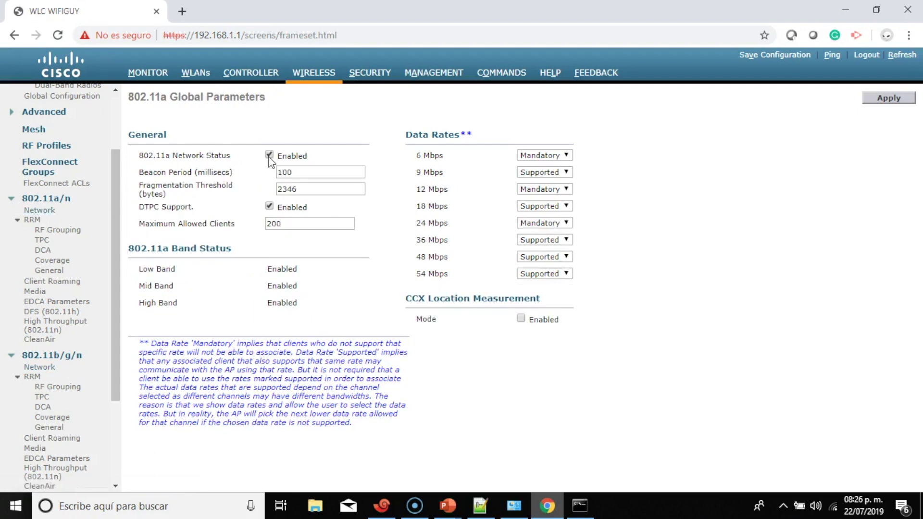
click(888, 98)
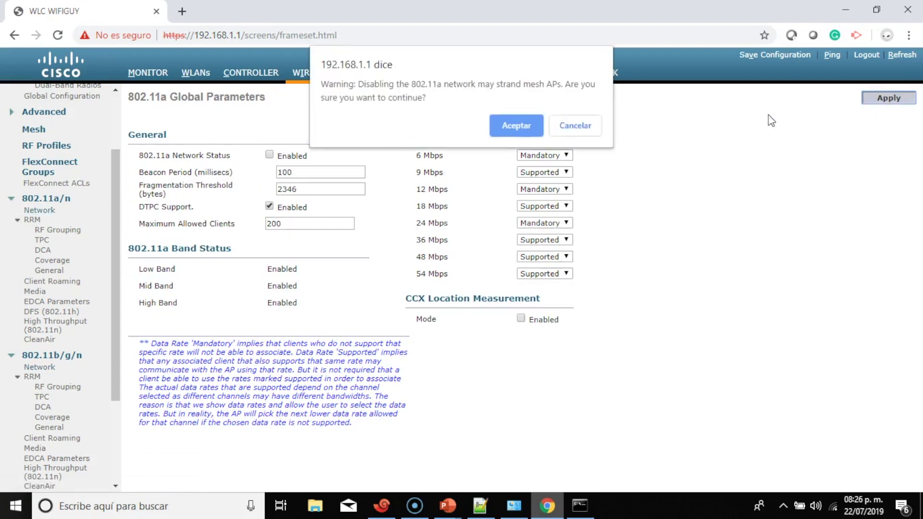
click(528, 129)
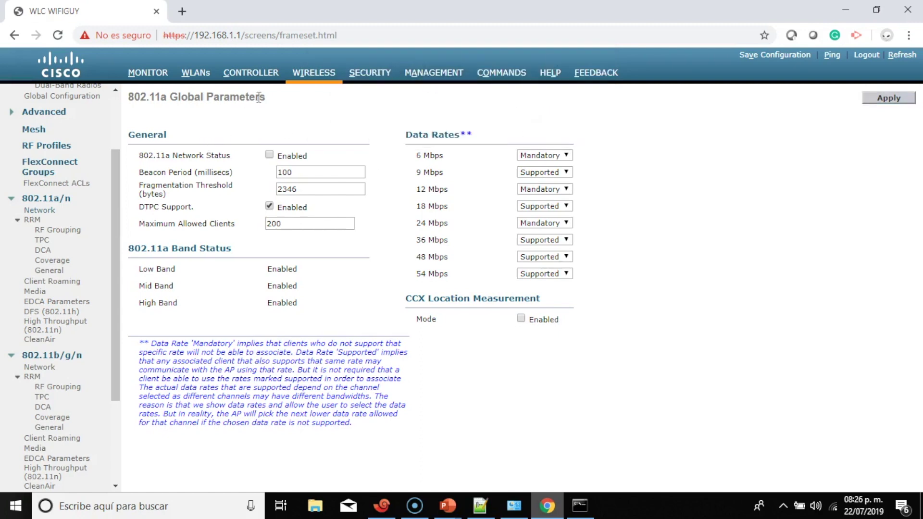
scroll(85, 255, down, 3)
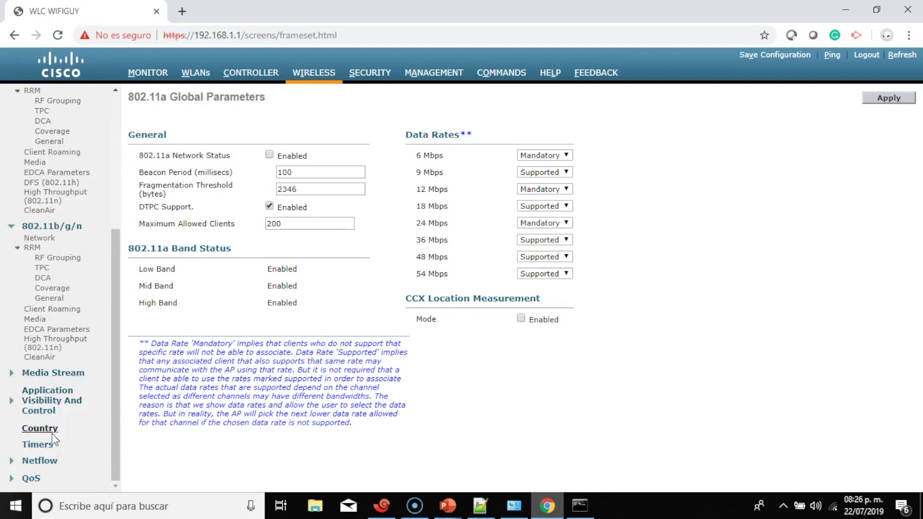
Tick MX Mexico on the Country page, apply it and confirm the regulatory warning
click(48, 429)
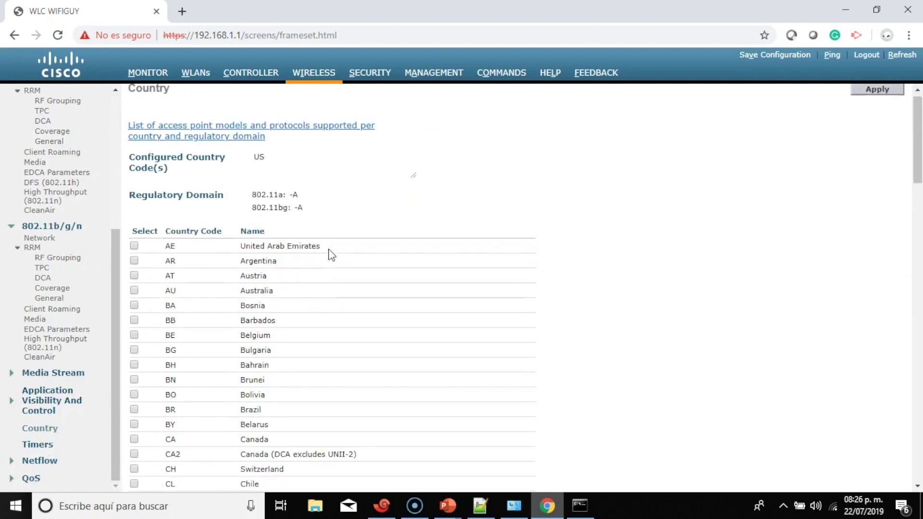
scroll(331, 253, down, 20)
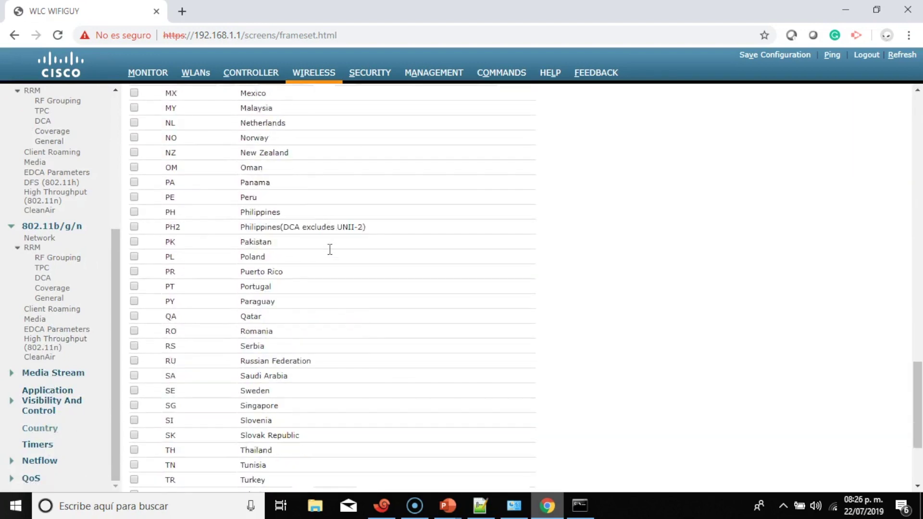
scroll(330, 250, down, 3)
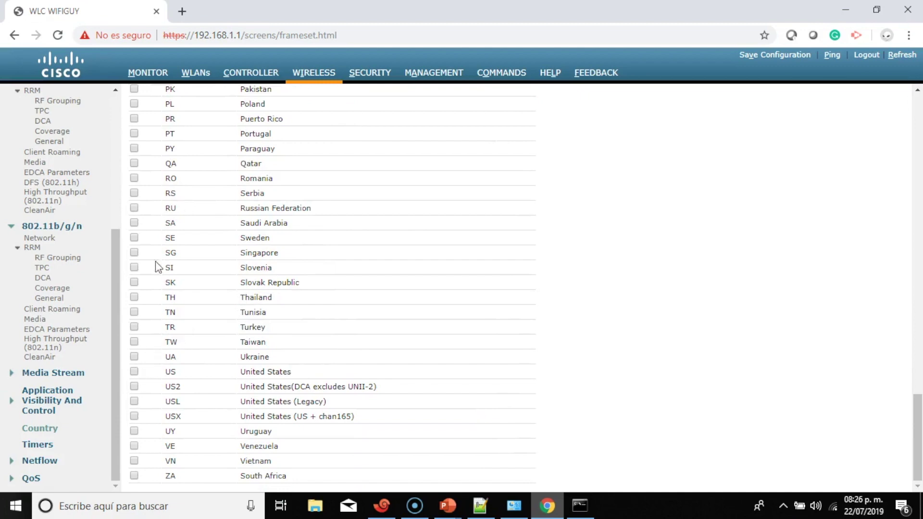
scroll(156, 259, up, 7)
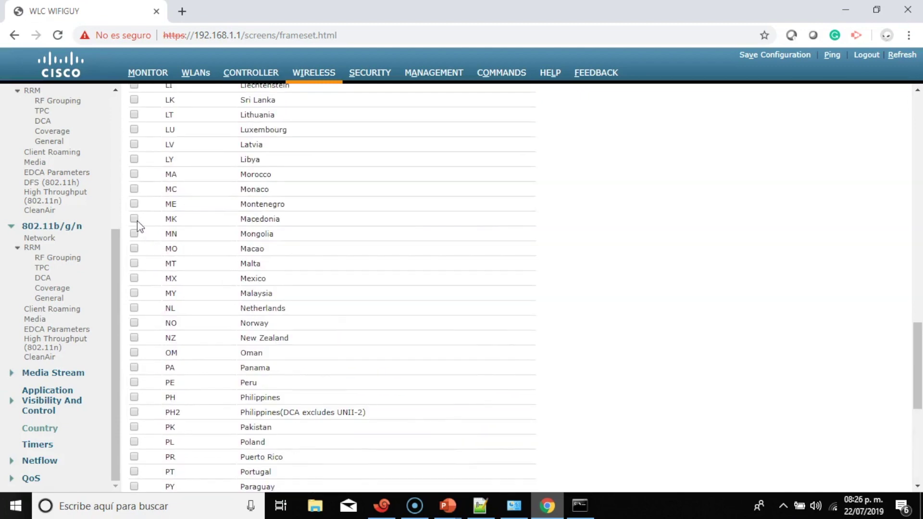
click(134, 279)
scroll(642, 212, up, 18)
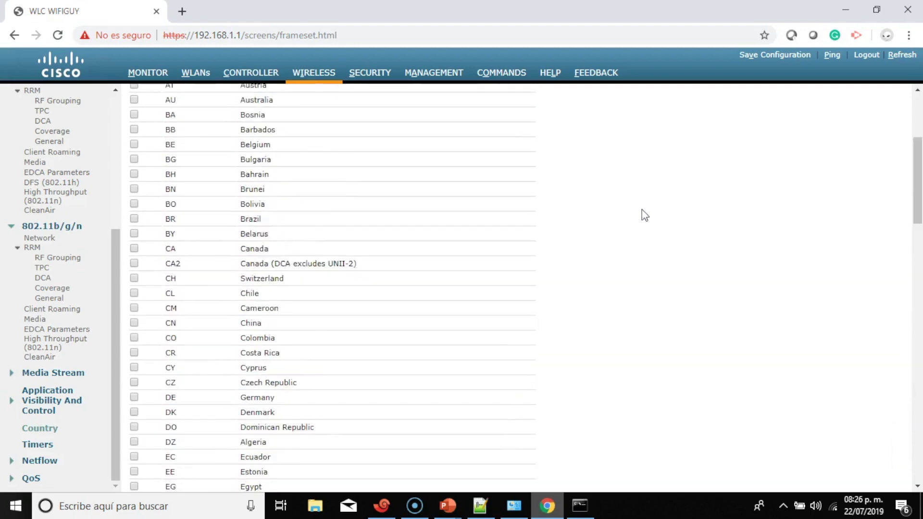
scroll(643, 214, up, 5)
click(883, 98)
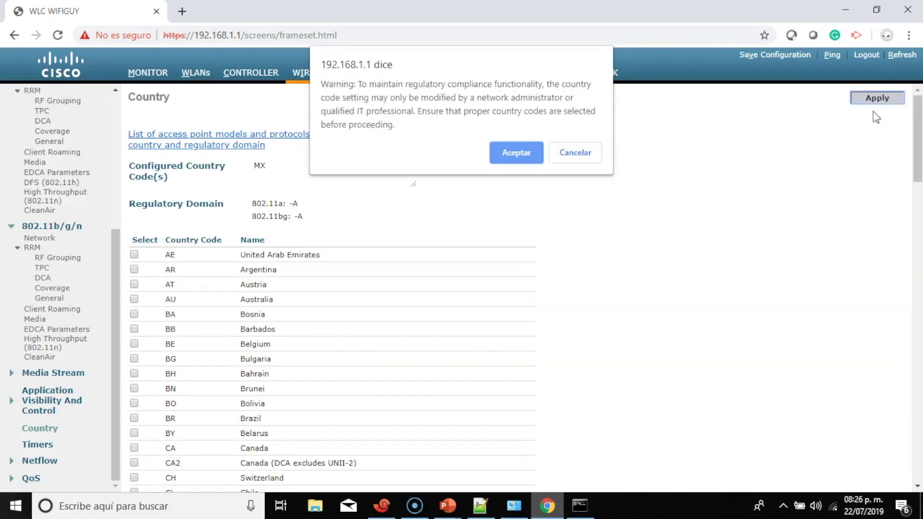
click(521, 153)
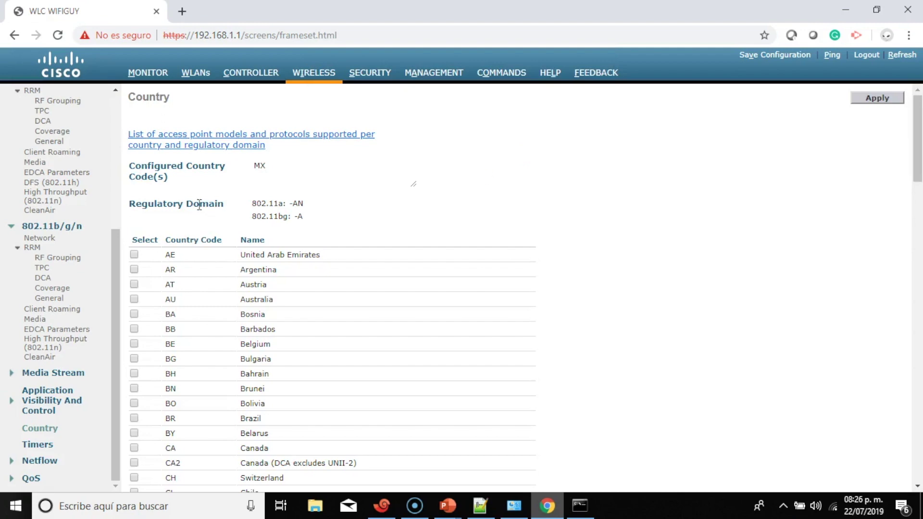
click(44, 239)
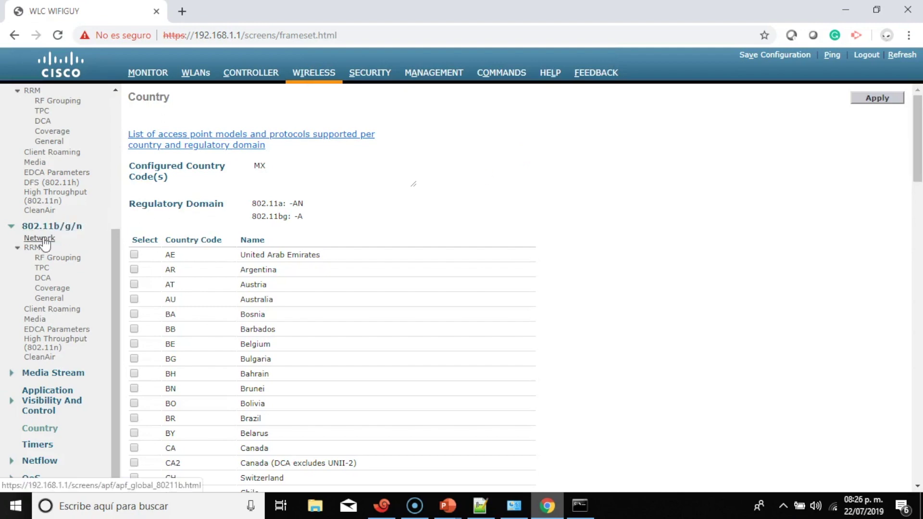
Re-enable and apply the 802.11b/g network status, then go to the 802.11a network page
click(270, 155)
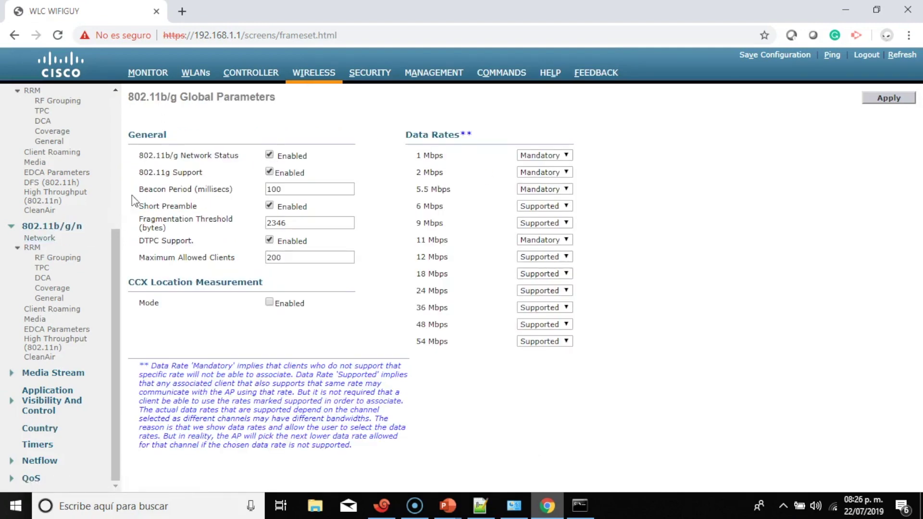
click(895, 99)
scroll(115, 238, up, 3)
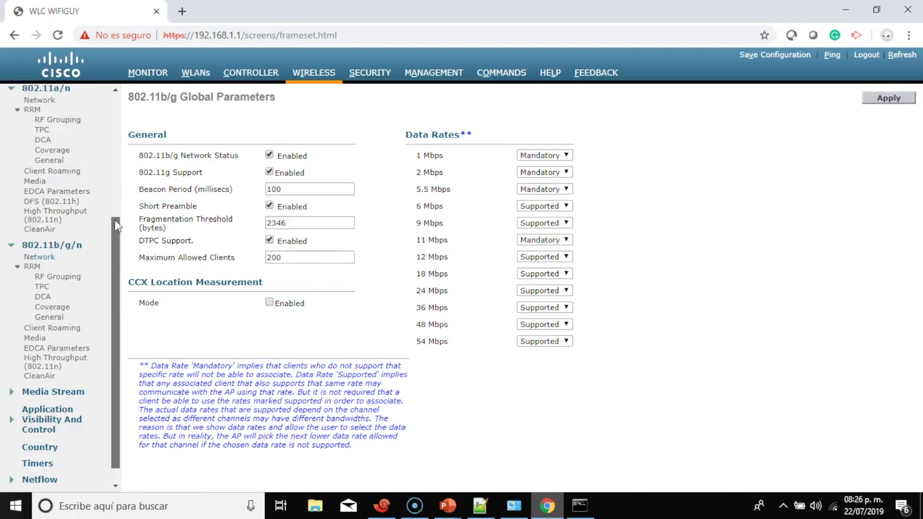
click(40, 245)
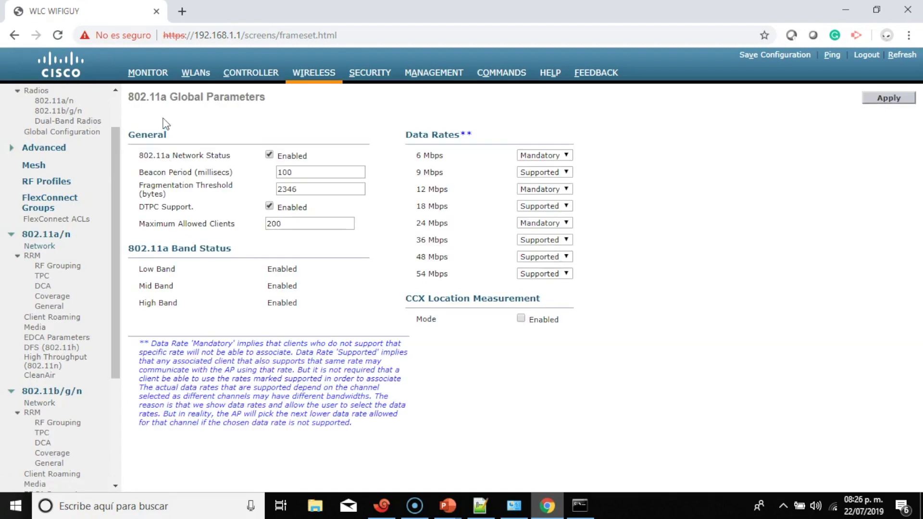
Review the Monitor Summary's access point radios, highlighting the 802.11b/g/n Radios row
click(148, 72)
scroll(281, 196, down, 7)
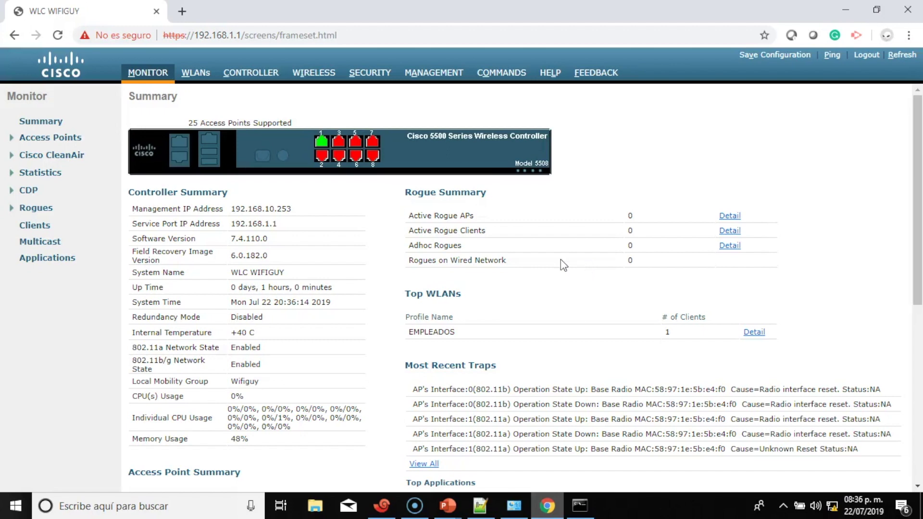
scroll(560, 262, down, 5)
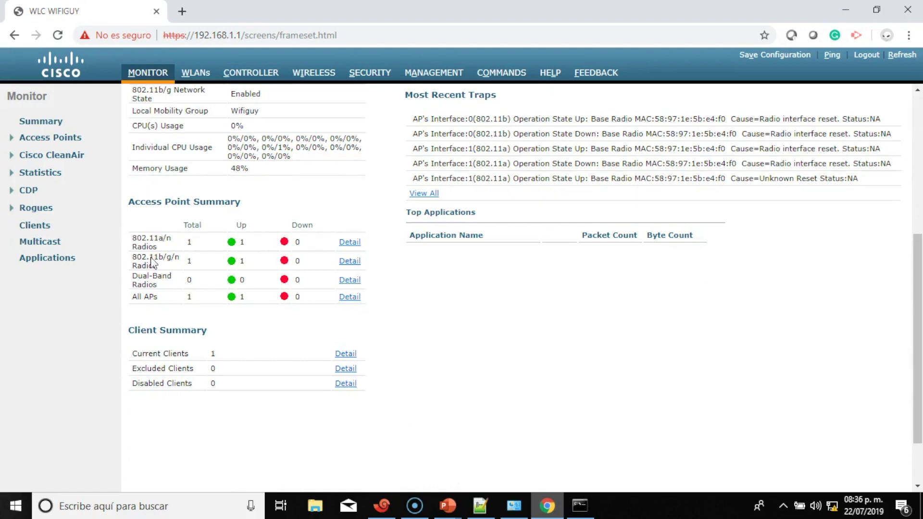
drag(156, 242, 246, 238)
click(166, 269)
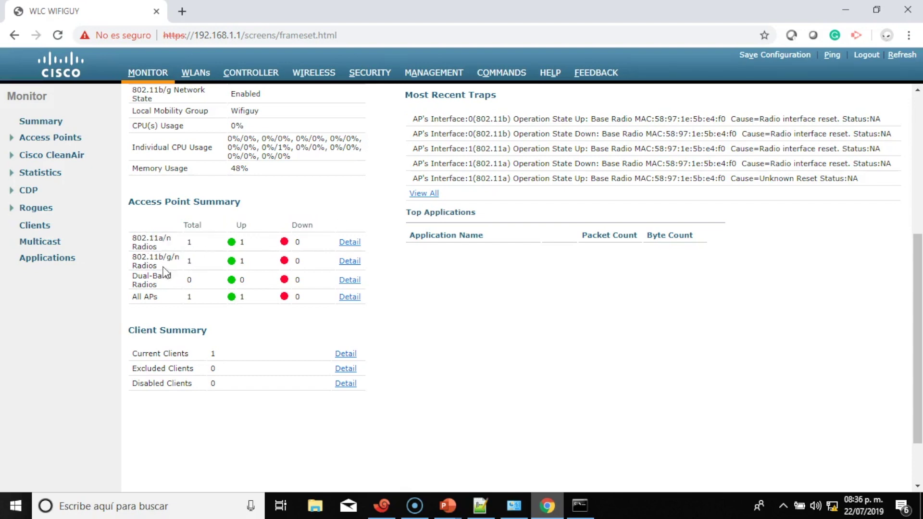
drag(131, 257, 240, 257)
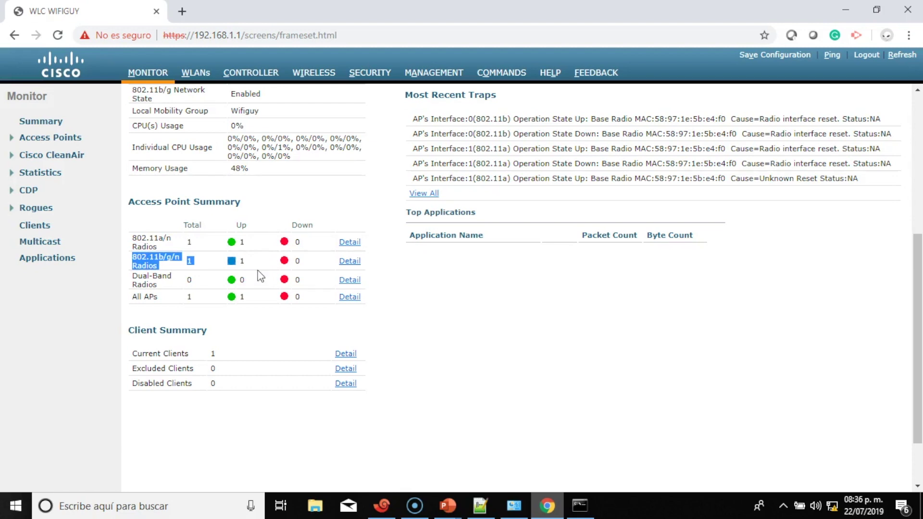
scroll(260, 275, down, 2)
scroll(260, 276, up, 5)
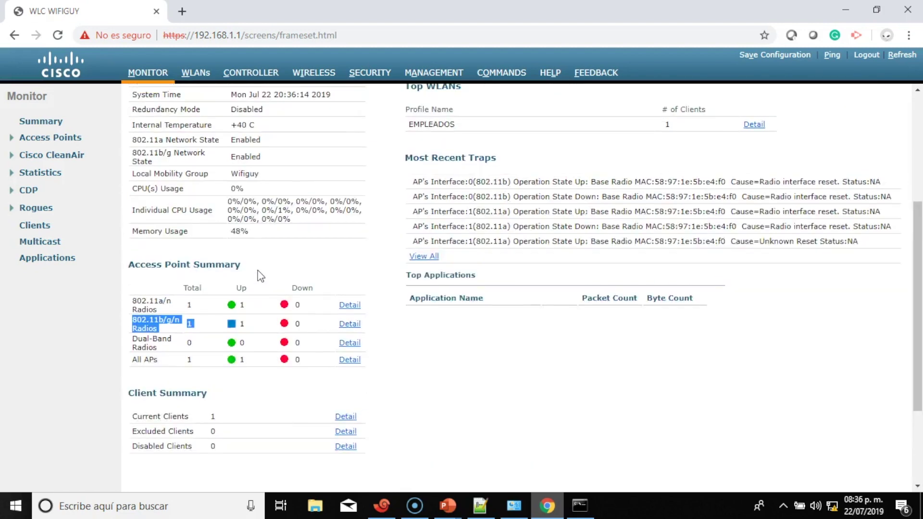
click(832, 506)
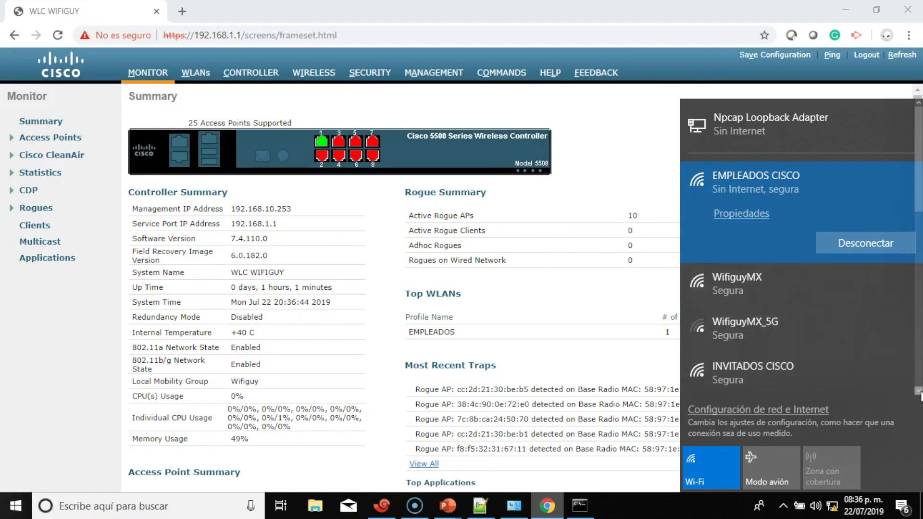
Confirm EMPLEADOS CISCO is connected and VIP and INVITADOS CISCO are broadcasting
scroll(918, 390, down, 3)
scroll(918, 392, down, 1)
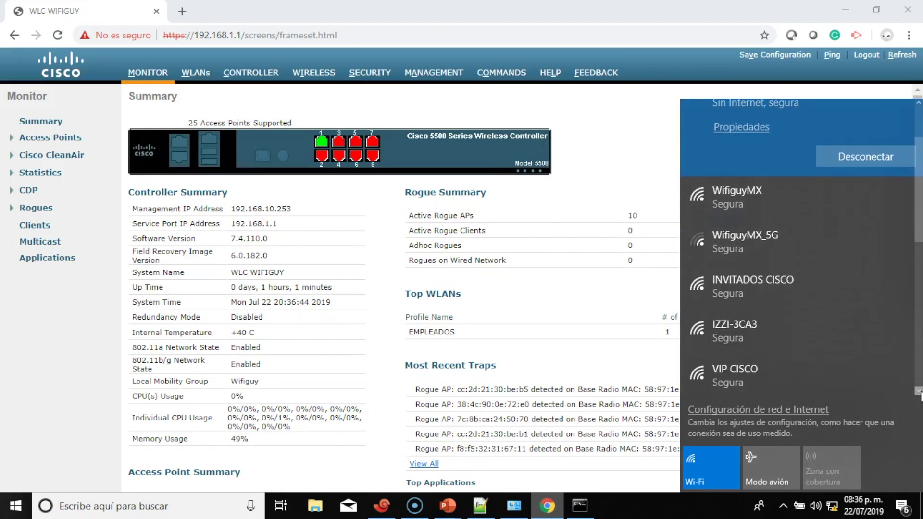
scroll(852, 178, up, 4)
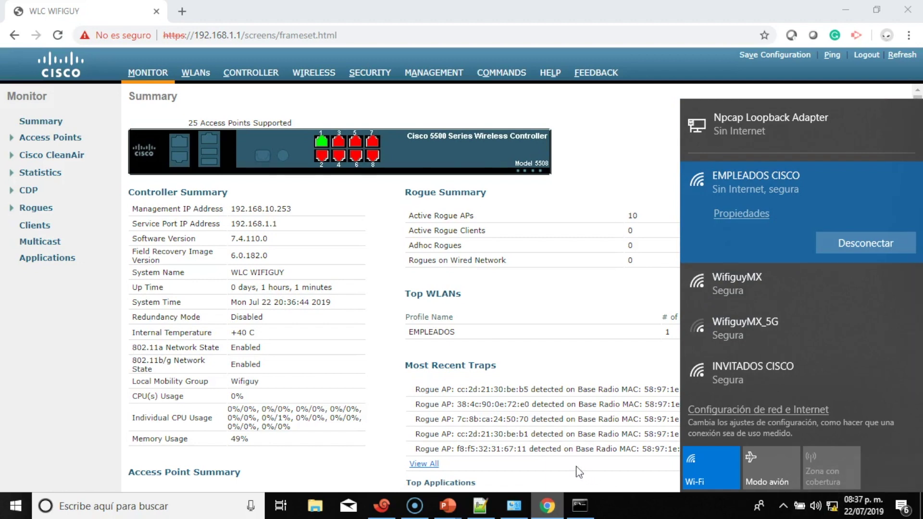
click(587, 509)
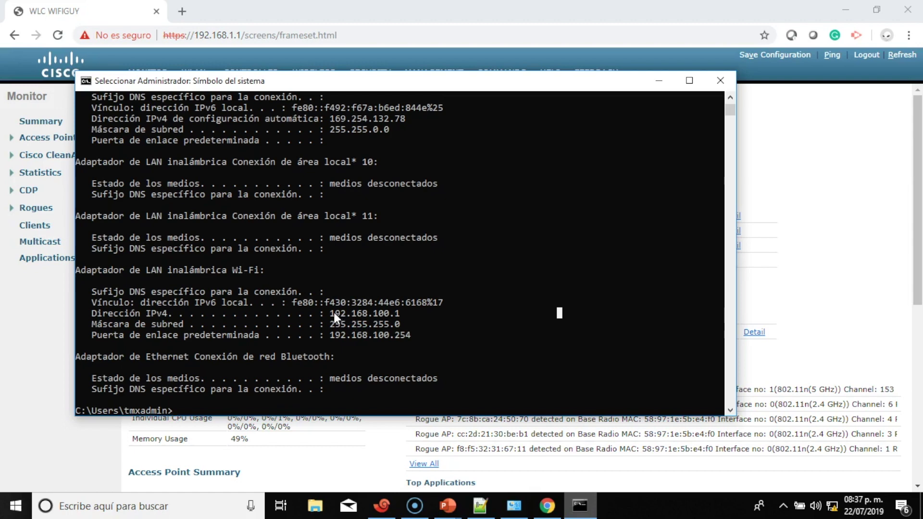
Highlight IPv4 address 192.168.100.1 in the ipconfig output, then return to the controller page
drag(385, 313, 403, 313)
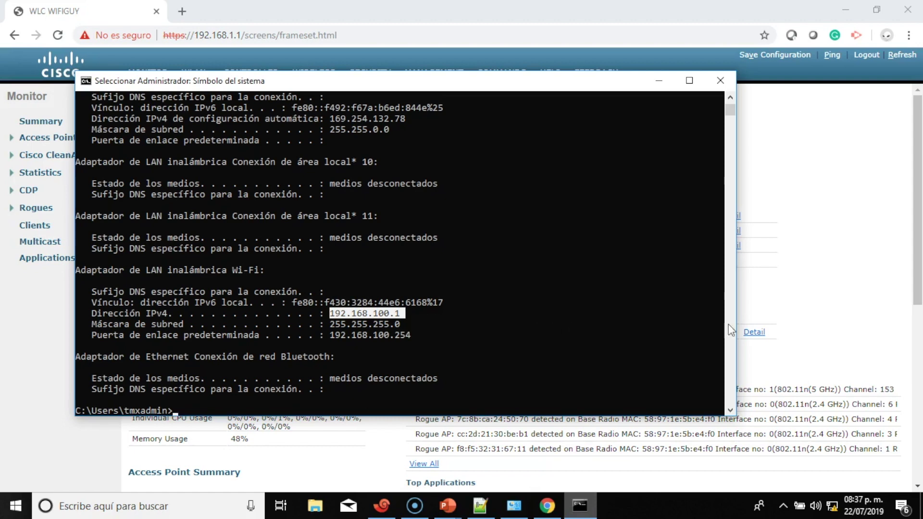
click(833, 326)
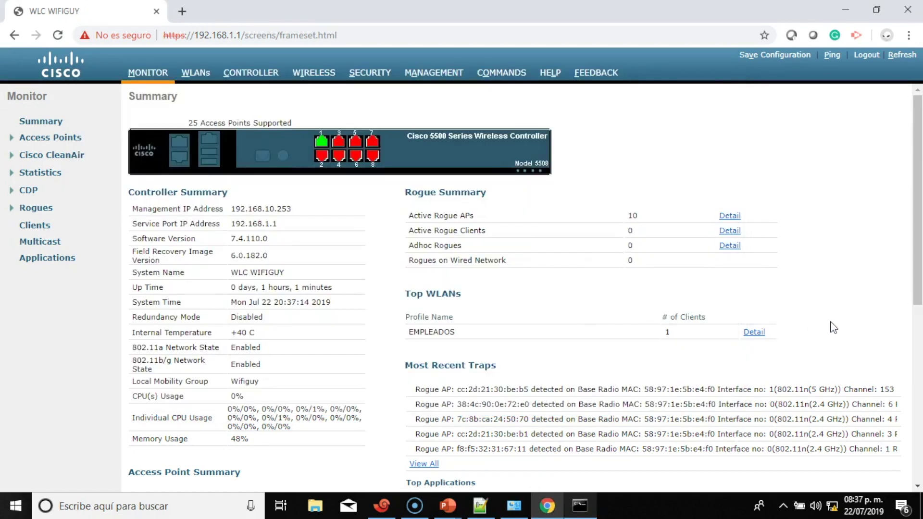
Find VIP CISCO in the Wi-Fi list and start connecting to it
click(833, 506)
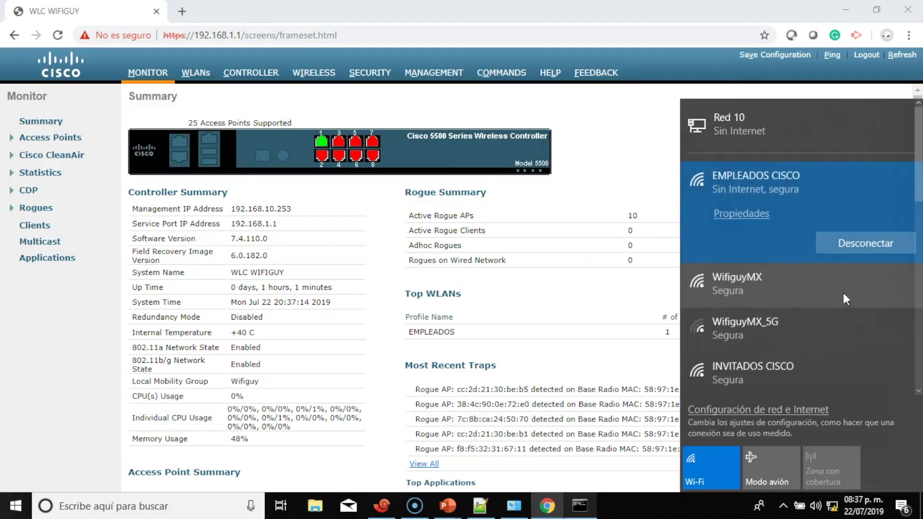
scroll(843, 293, down, 5)
scroll(819, 323, down, 5)
scroll(818, 322, down, 2)
scroll(817, 319, up, 8)
scroll(819, 322, down, 1)
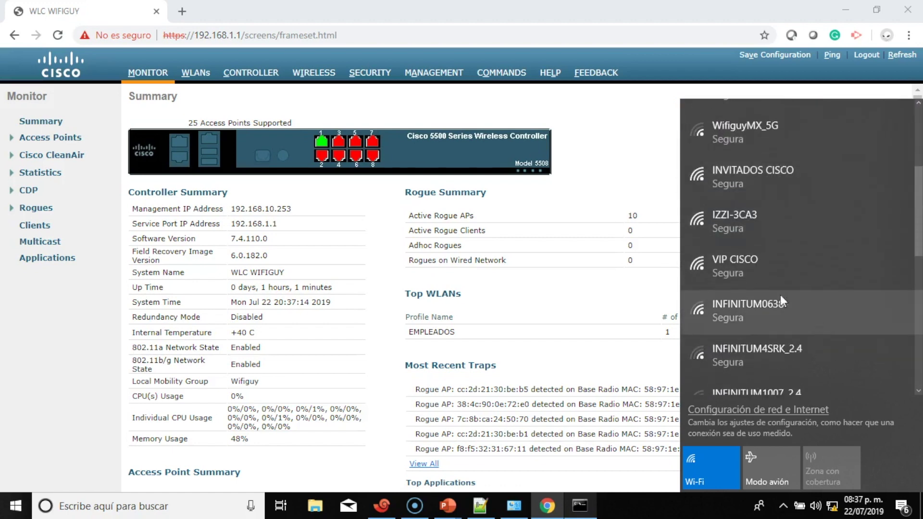
click(763, 264)
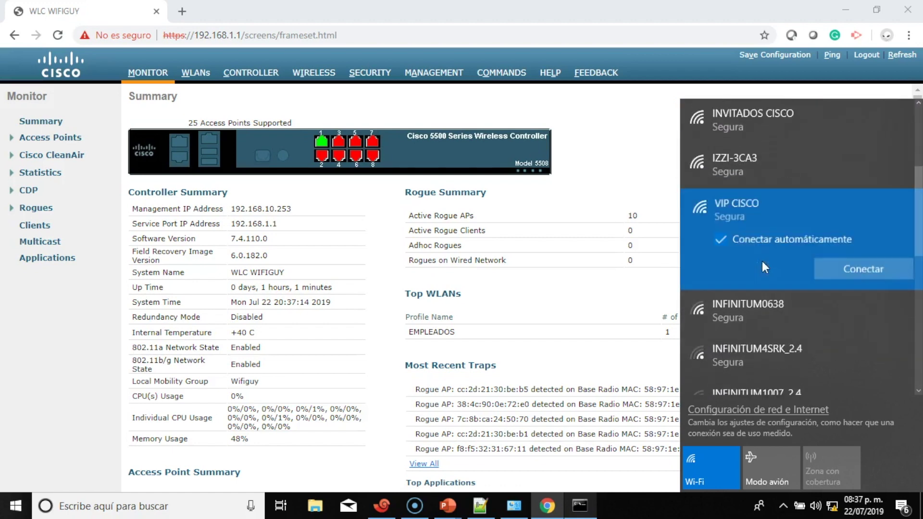
click(871, 270)
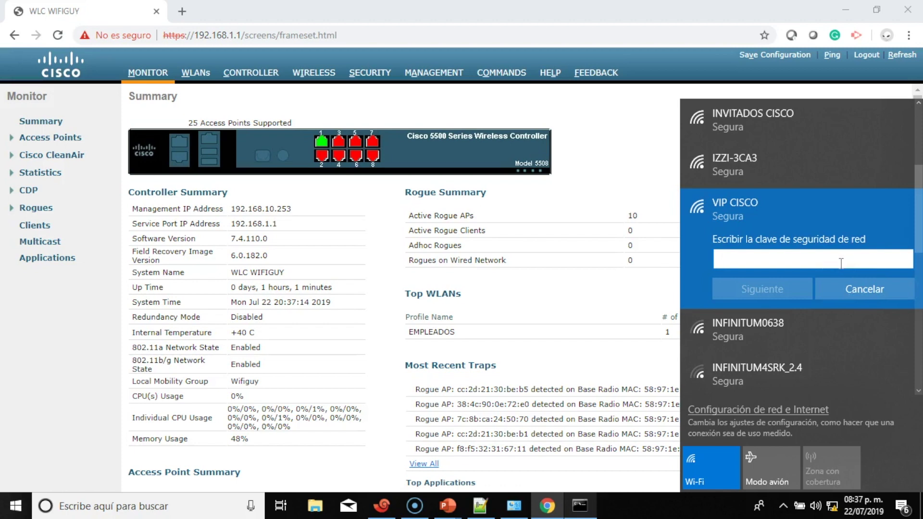
Enter the network security key, allow network discovery and close the flyout
text(•)
text(••••••)
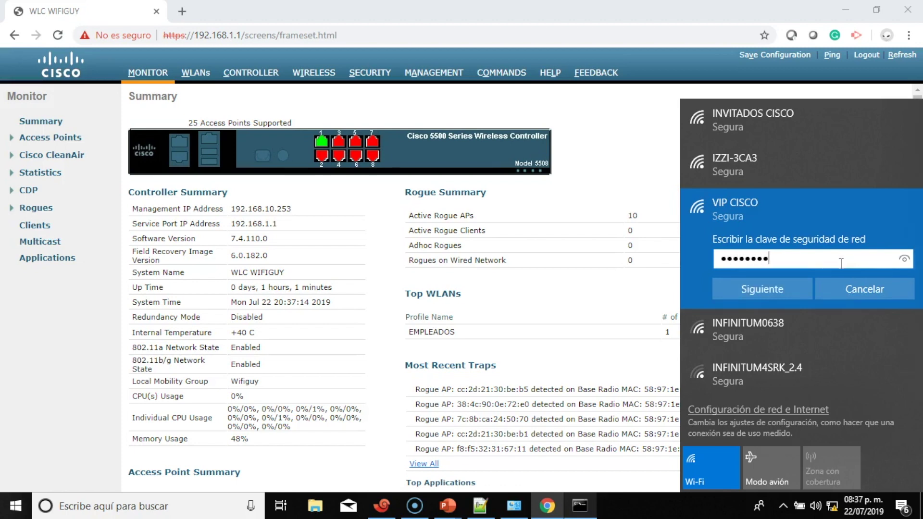
click(904, 260)
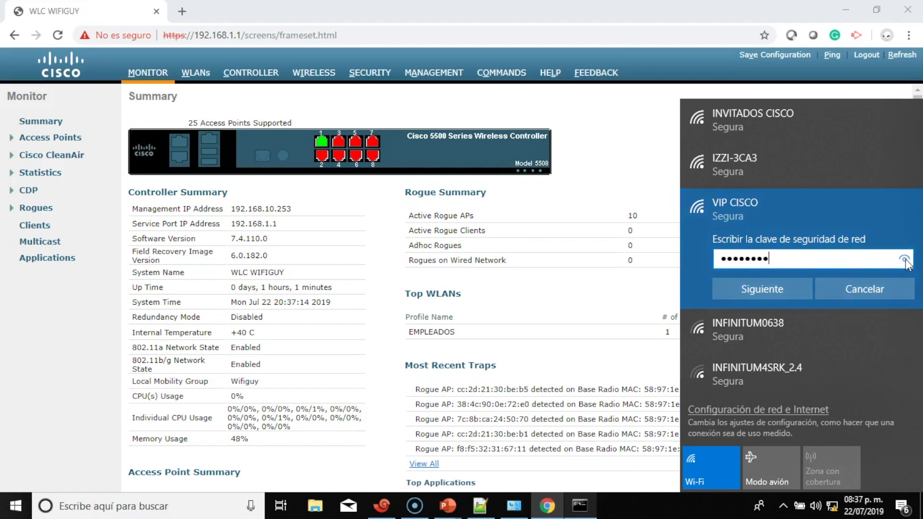
click(736, 287)
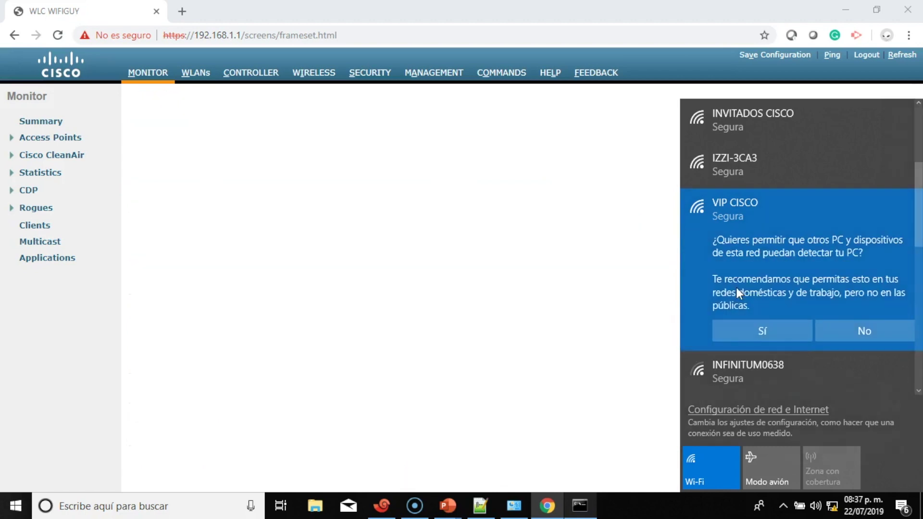
click(768, 331)
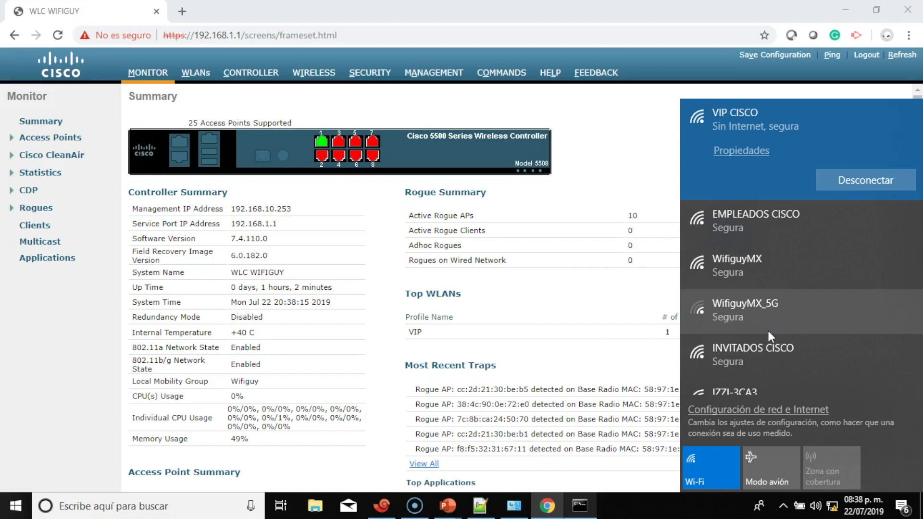
click(563, 315)
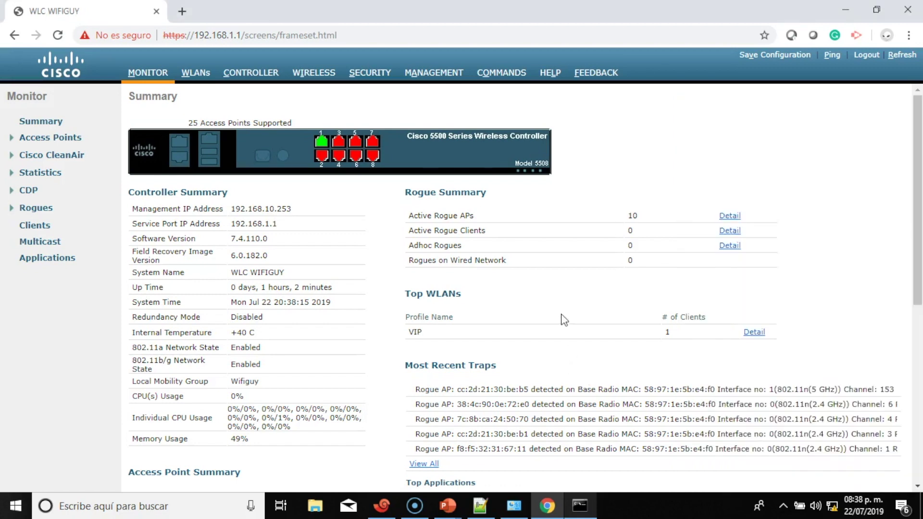
Rerun ipconfig, which shows only the autoconfigured address 169.254.97.104
click(584, 511)
click(538, 344)
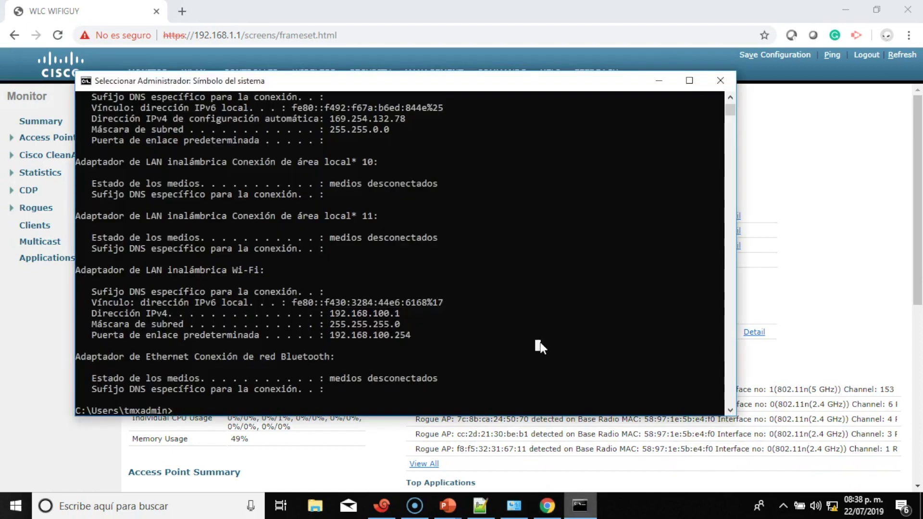
key(Up)
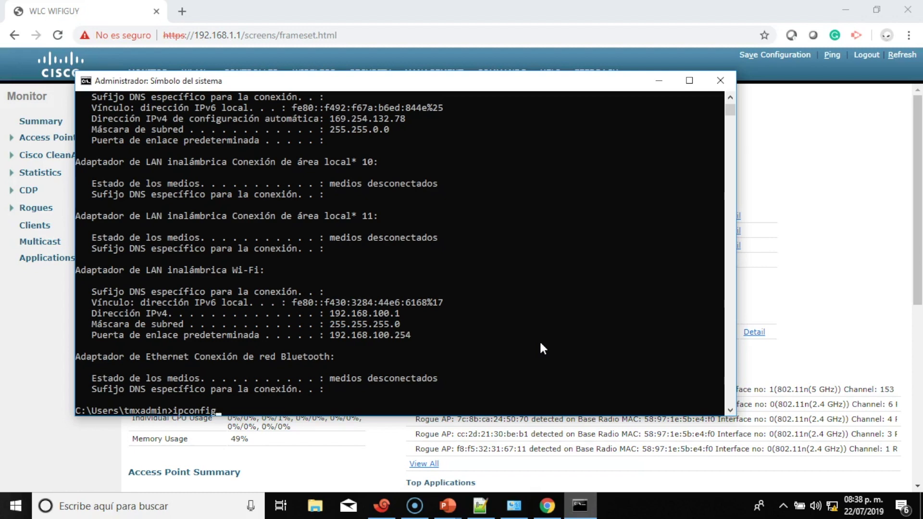
key(Return)
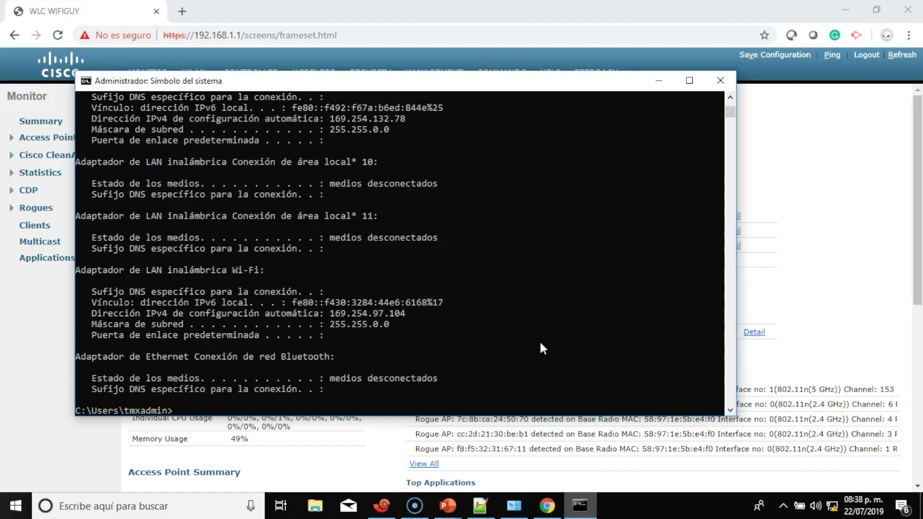
Cycle through the prompt's command history, then return to the controller web page
key(Up)
key(Escape)
key(Up)
key(Escape)
key(Up)
key(Escape)
key(Up)
key(Escape)
click(856, 295)
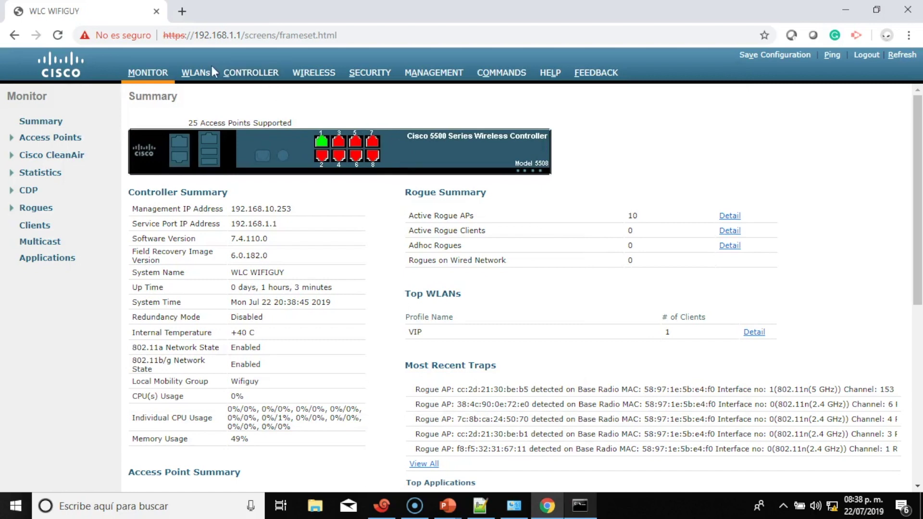
Check the vip interface under CONTROLLER > Interfaces, with primary DHCP server 192.168.101.254
click(250, 73)
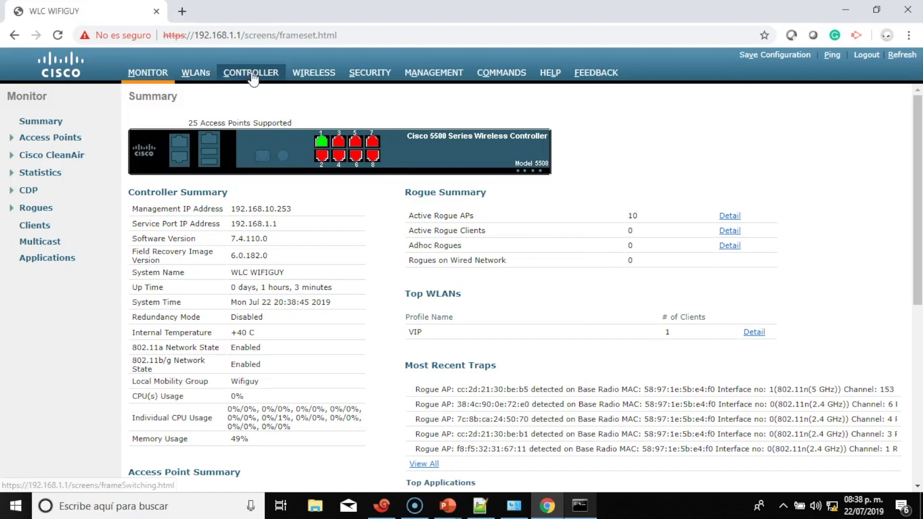
click(44, 154)
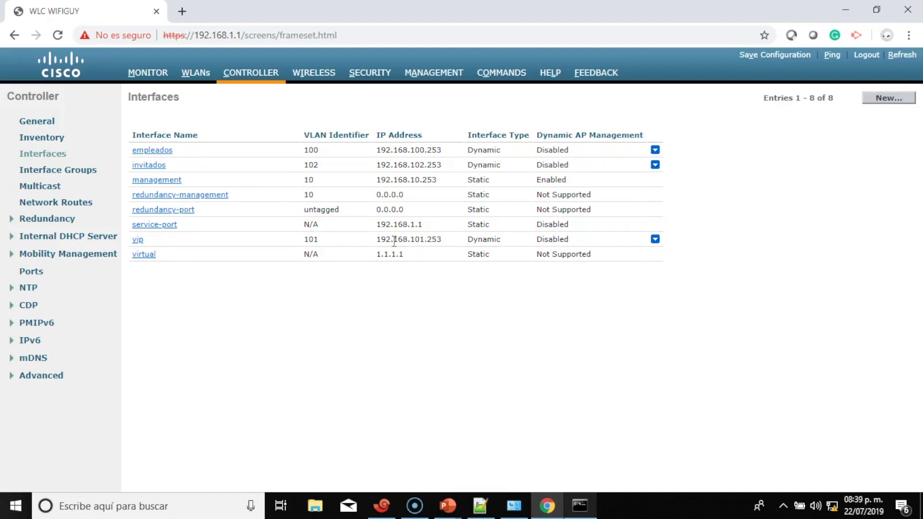
click(138, 240)
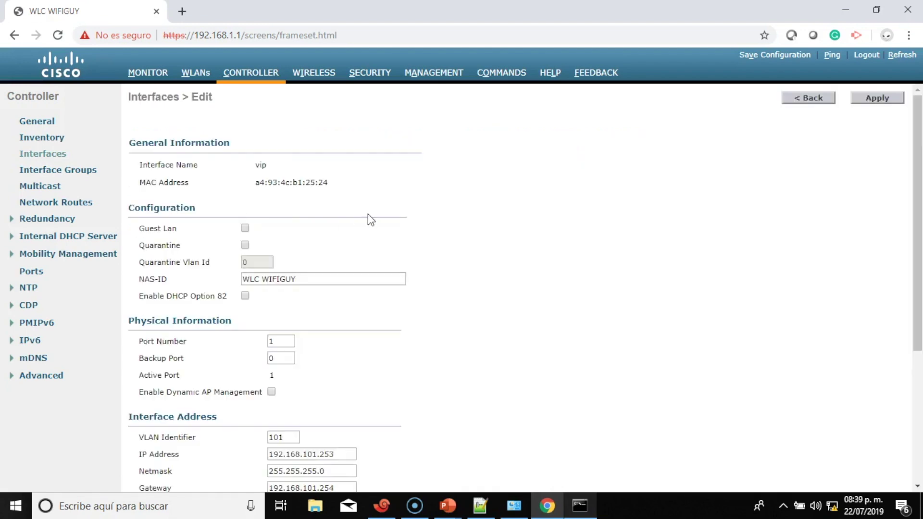
scroll(368, 215, down, 3)
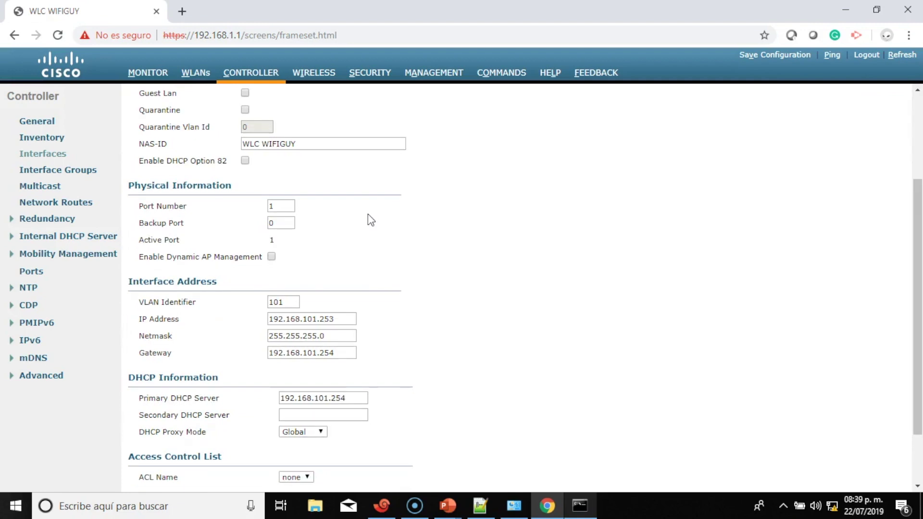
click(578, 505)
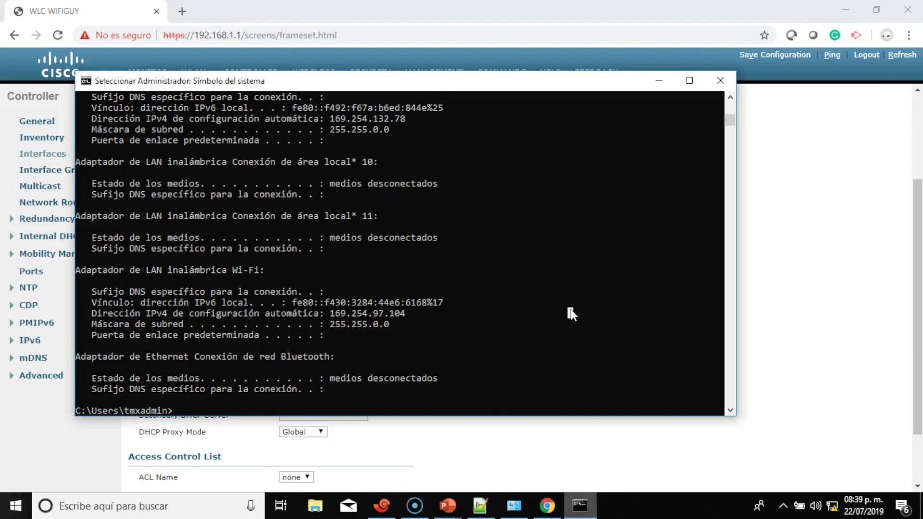
Rerun ipconfig and highlight the new Wi-Fi address 192.168.101.1, then return to Chrome
key(Up)
key(Return)
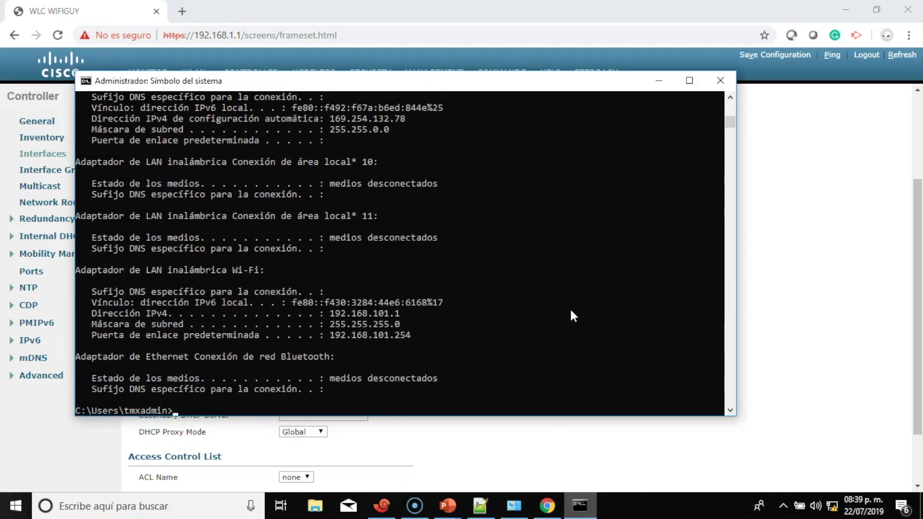
drag(403, 312, 333, 315)
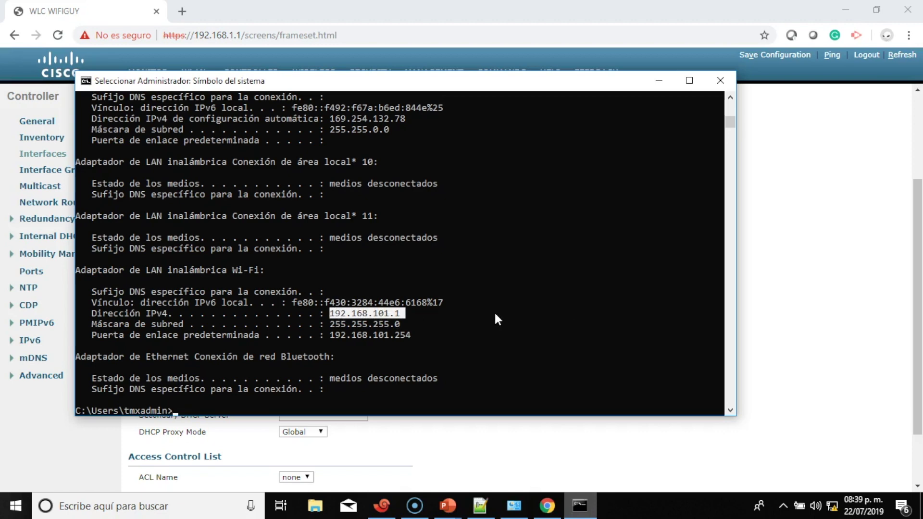
click(807, 295)
click(832, 509)
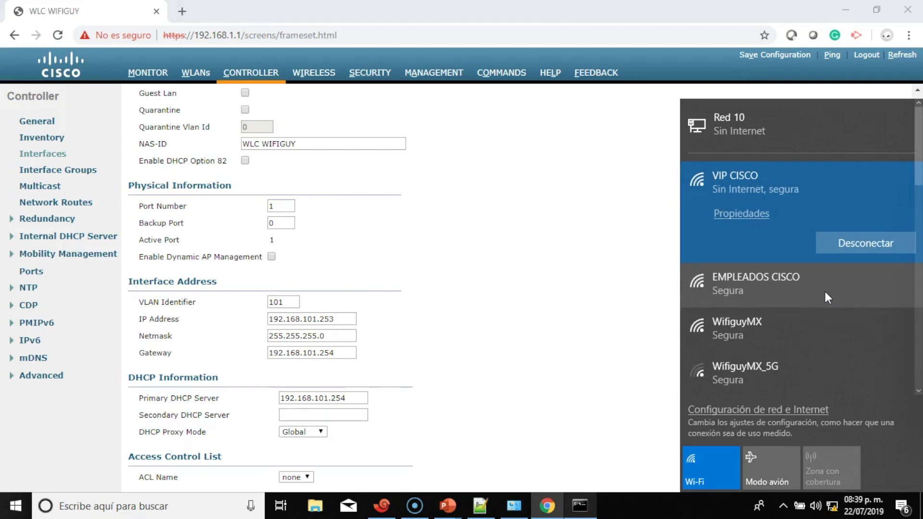
Connect the laptop to the INVITADOS CISCO Wi-Fi network with its security key, allowing network discovery
scroll(824, 291, down, 3)
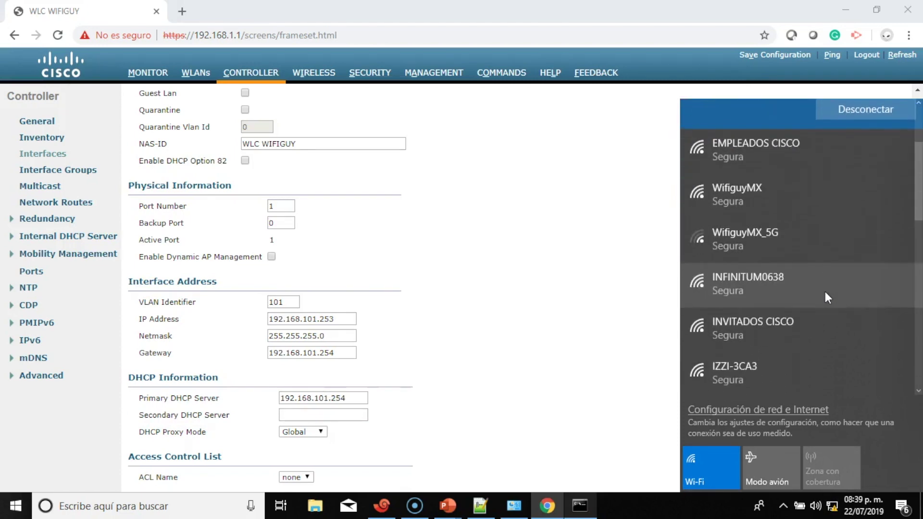
click(822, 322)
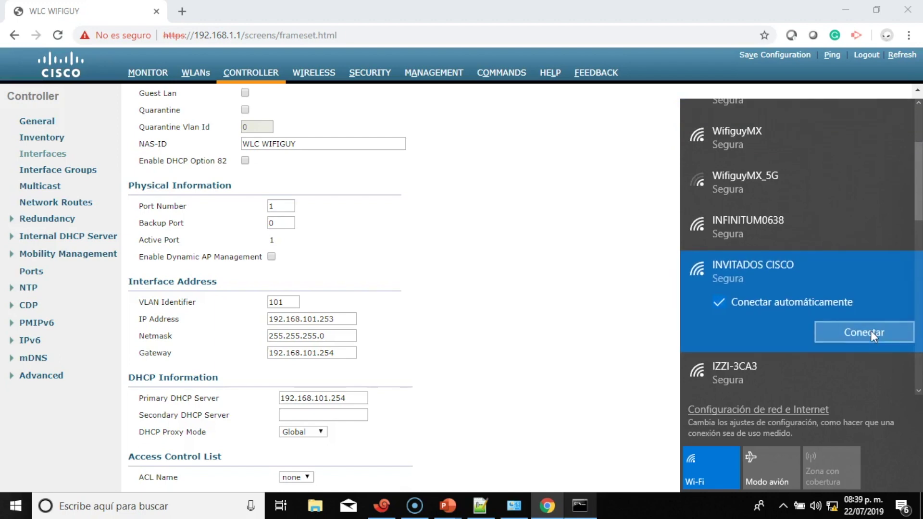
click(871, 331)
text(•••••••)
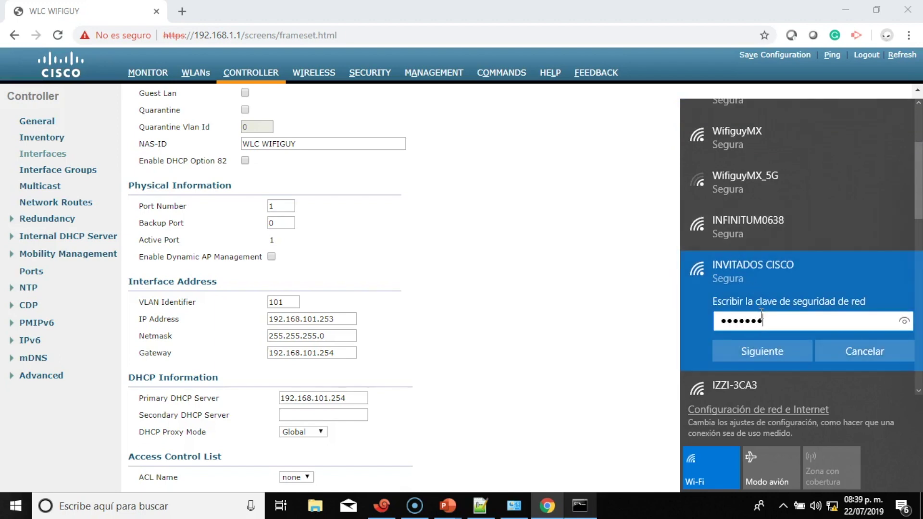
click(772, 346)
click(778, 371)
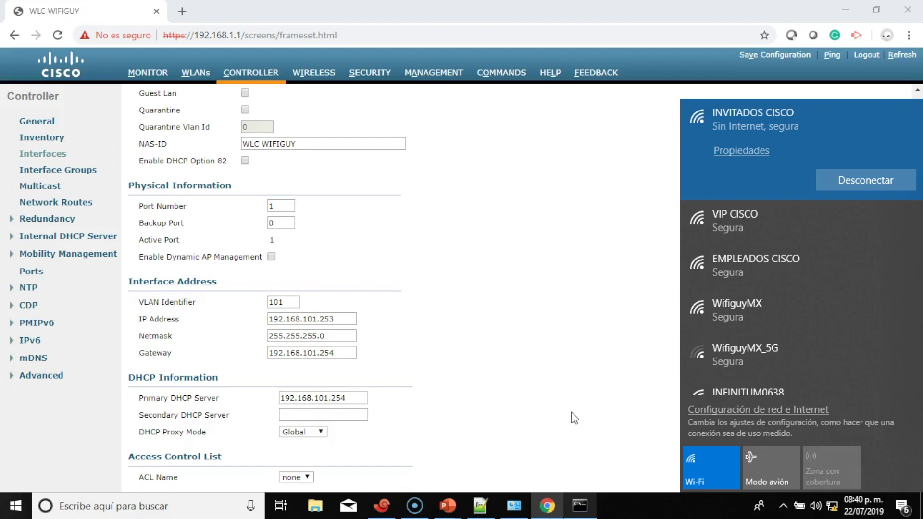
Rerun ipconfig in Command Prompt; Wi-Fi shows only 169.254.97.104
click(580, 502)
click(571, 366)
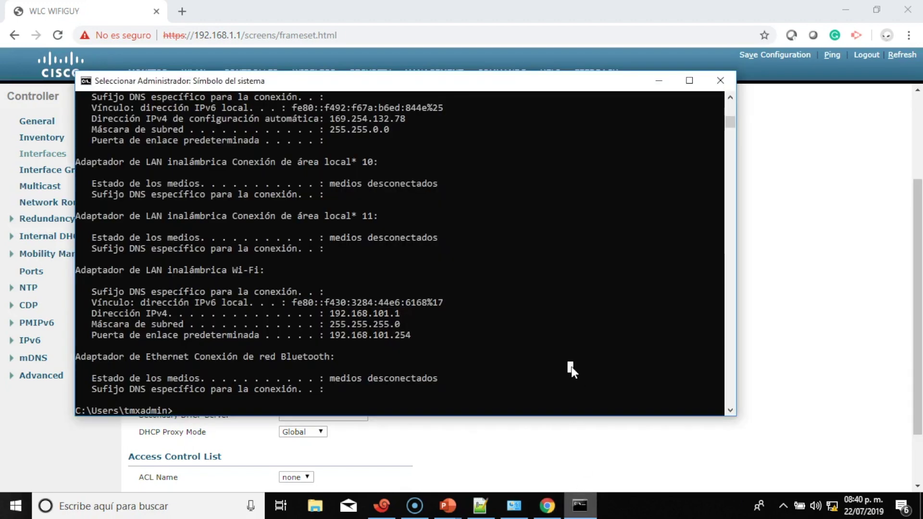
key(Return)
key(Up)
key(Return)
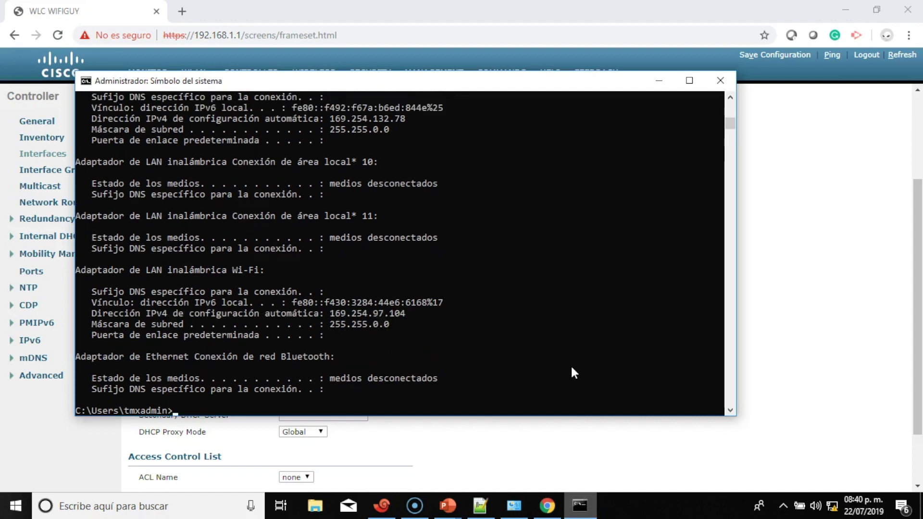